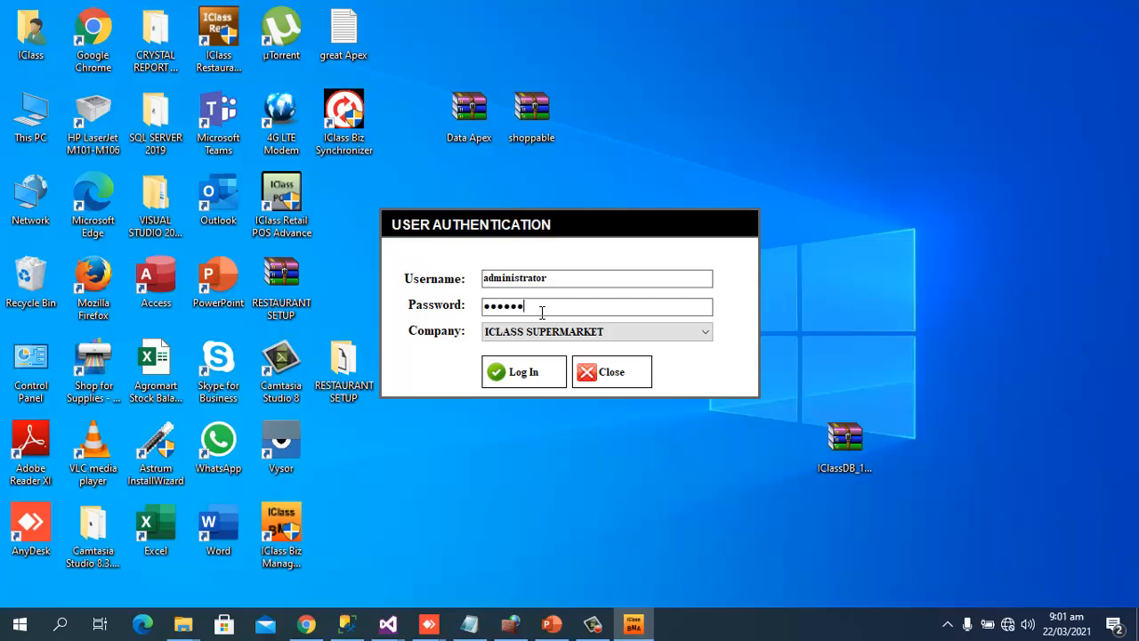
# Log in to the ICLASS SUPERMARKET back office, then minimise it to reveal the desktop
pyautogui.press('Return')
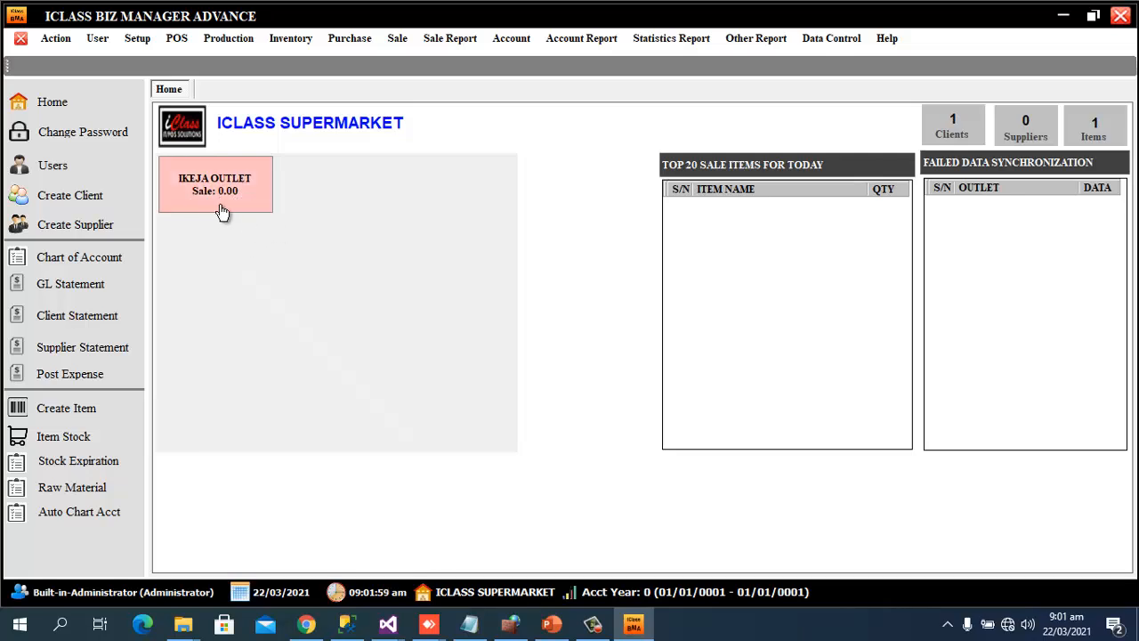
pyautogui.click(631, 625)
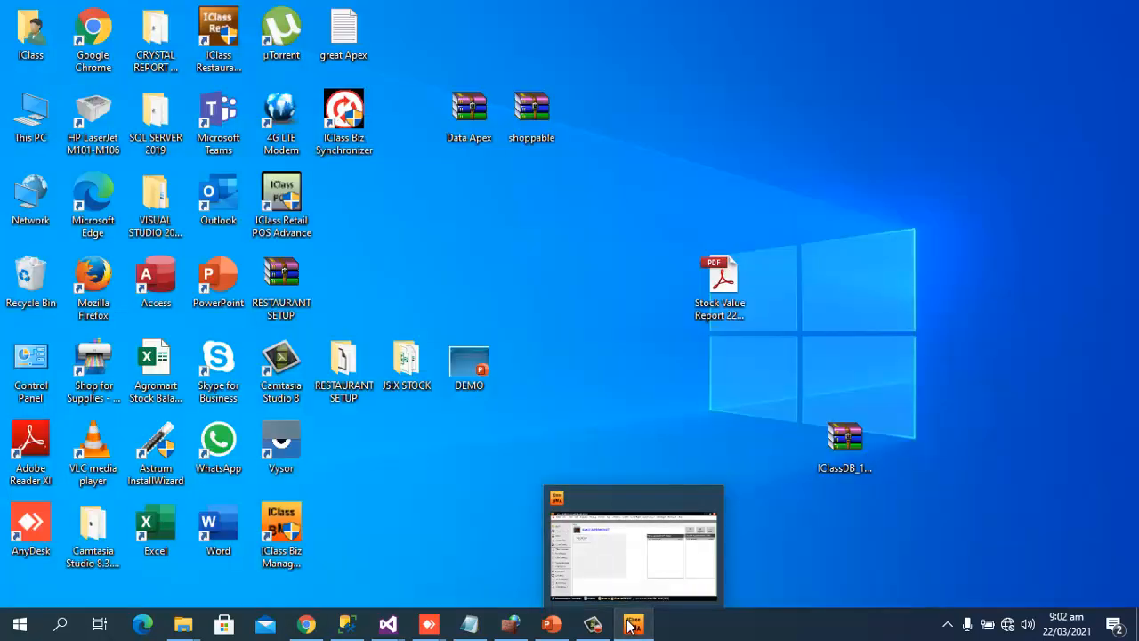
# Launch iClass Retail POS and sign in as the Built-in-Administrator cashier at IKEJA
pyautogui.doubleClick(292, 203)
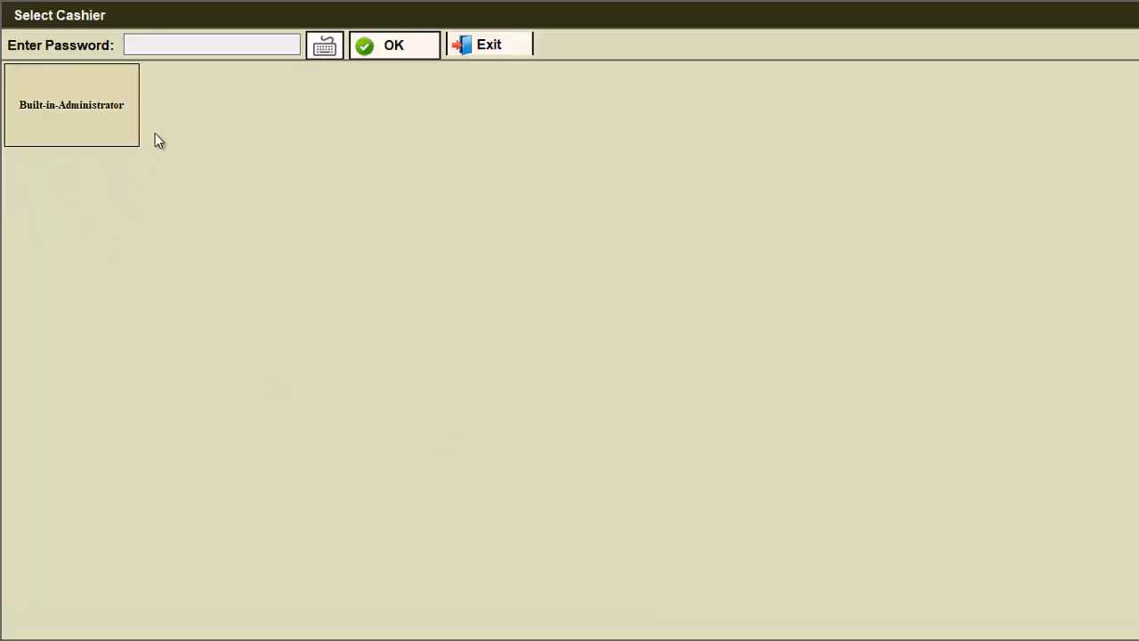
pyautogui.click(97, 85)
pyautogui.click(104, 107)
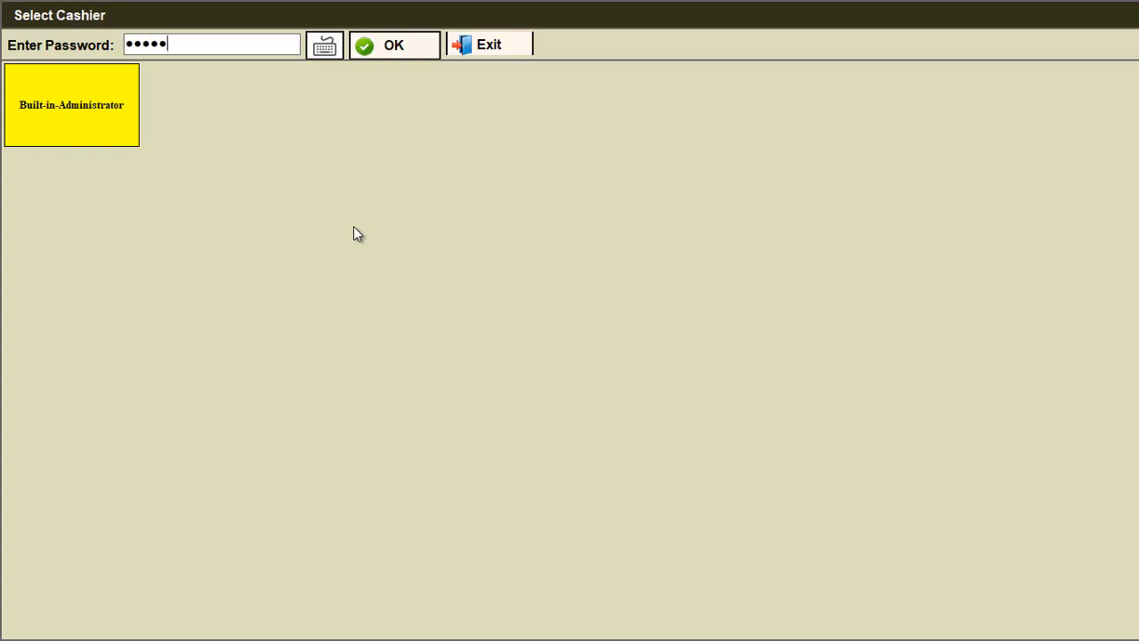
pyautogui.press('Return')
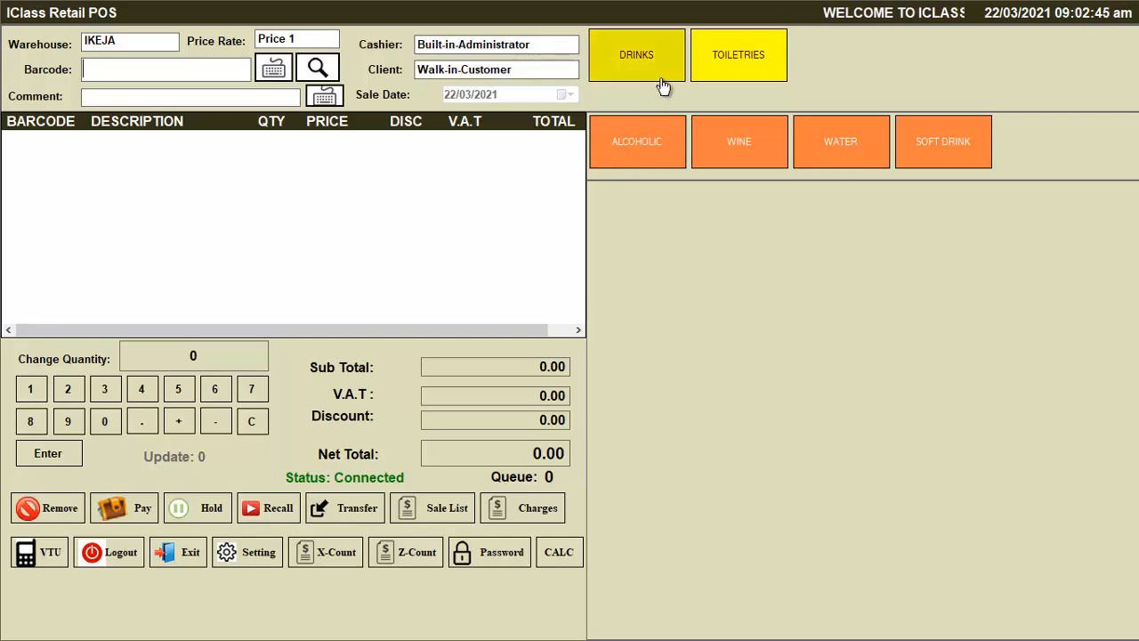
# Browse Toiletries and Drinks, scrolling to see Liquid Soap, Detergents and Others subcategories
pyautogui.click(757, 69)
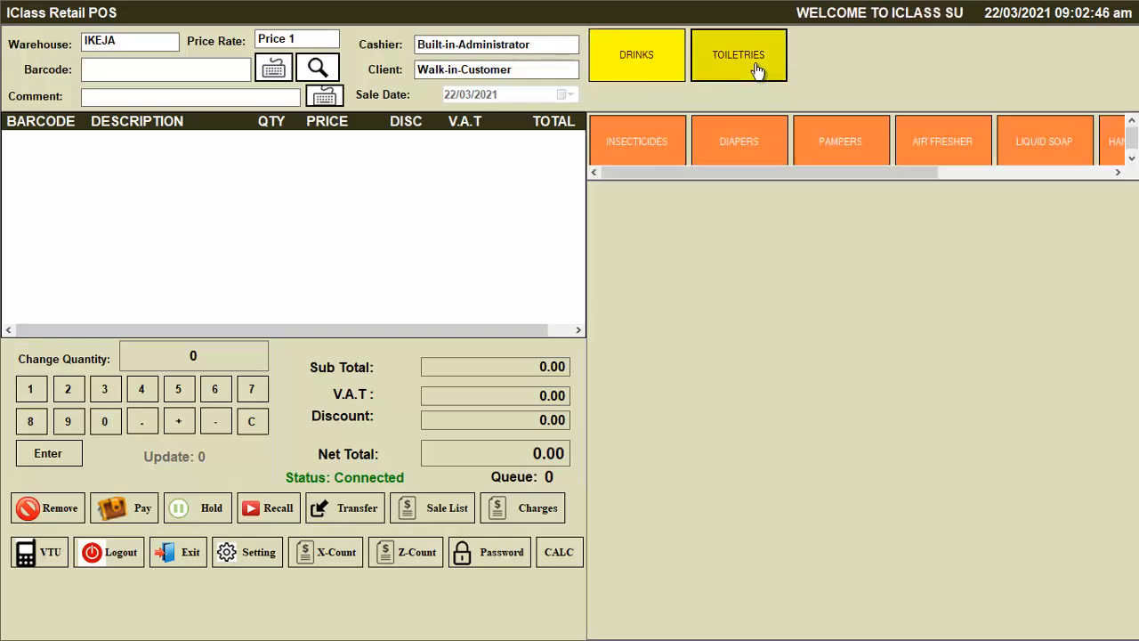
pyautogui.click(635, 79)
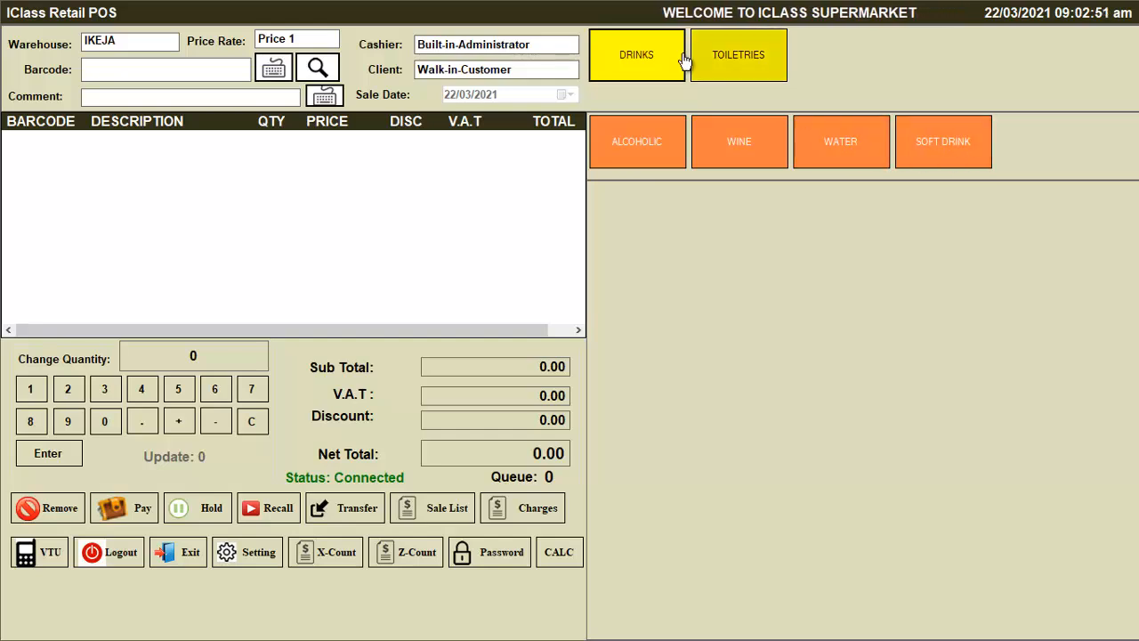
pyautogui.click(741, 65)
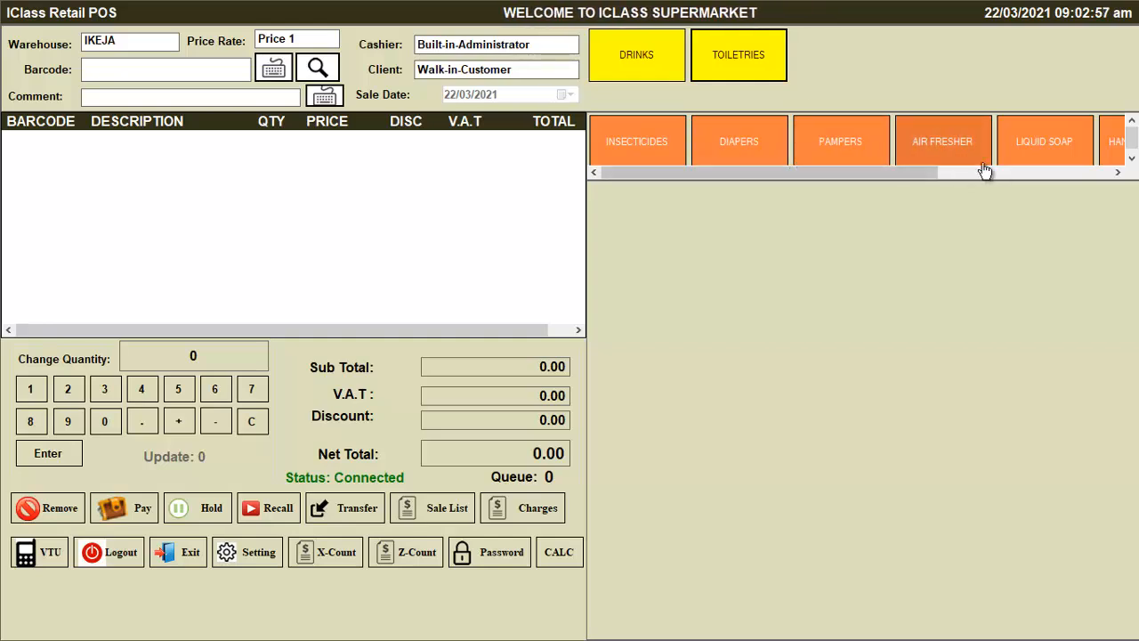
pyautogui.moveTo(911, 170); pyautogui.dragTo(1078, 172)
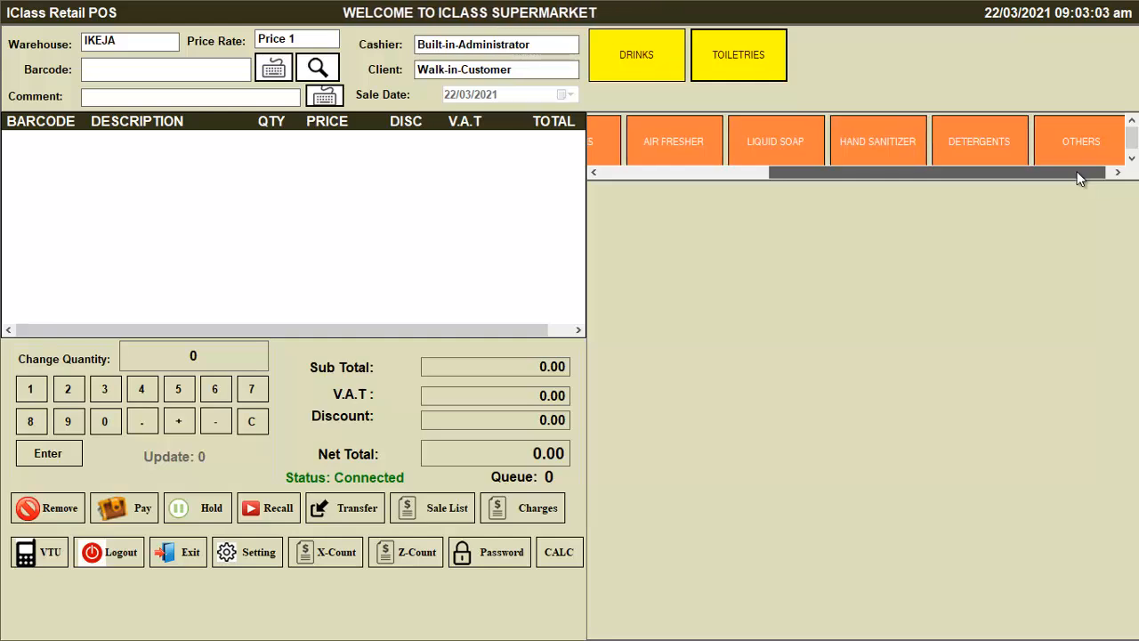
pyautogui.moveTo(1078, 174); pyautogui.dragTo(1105, 177)
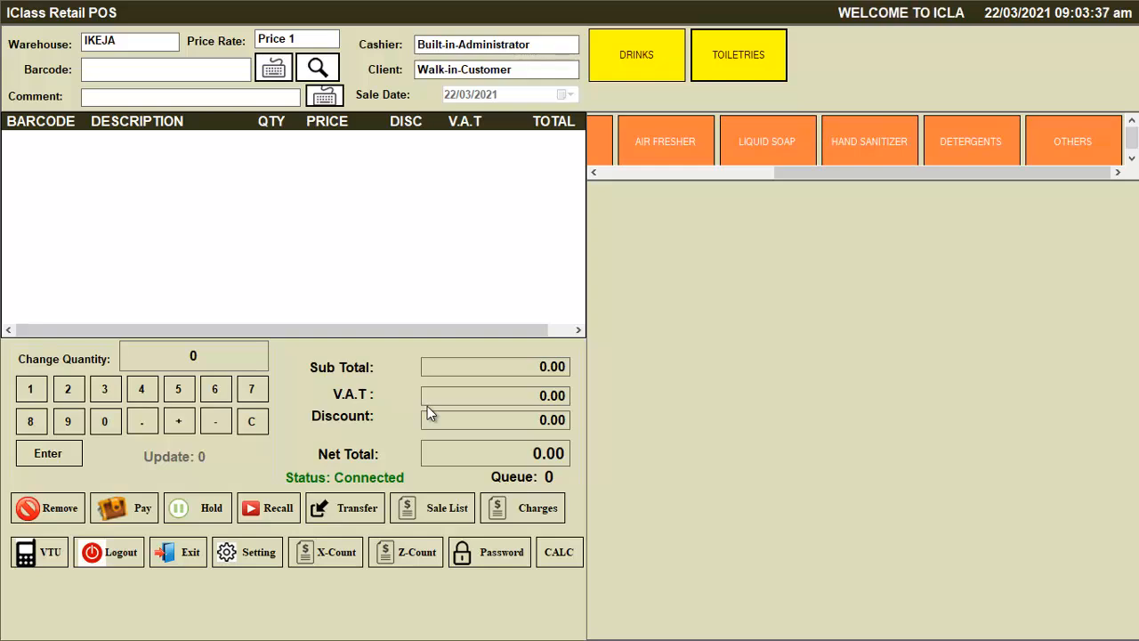
# Pause the Camtasia recording and minimise Retail POS to show the desktop
pyautogui.press('super')
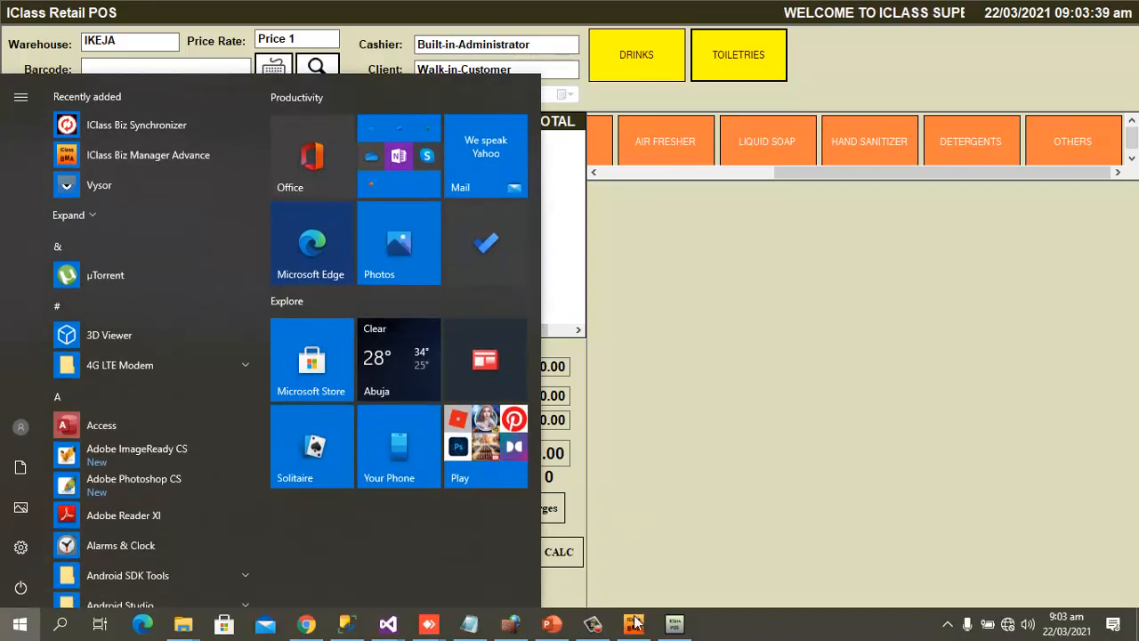
pyautogui.click(593, 625)
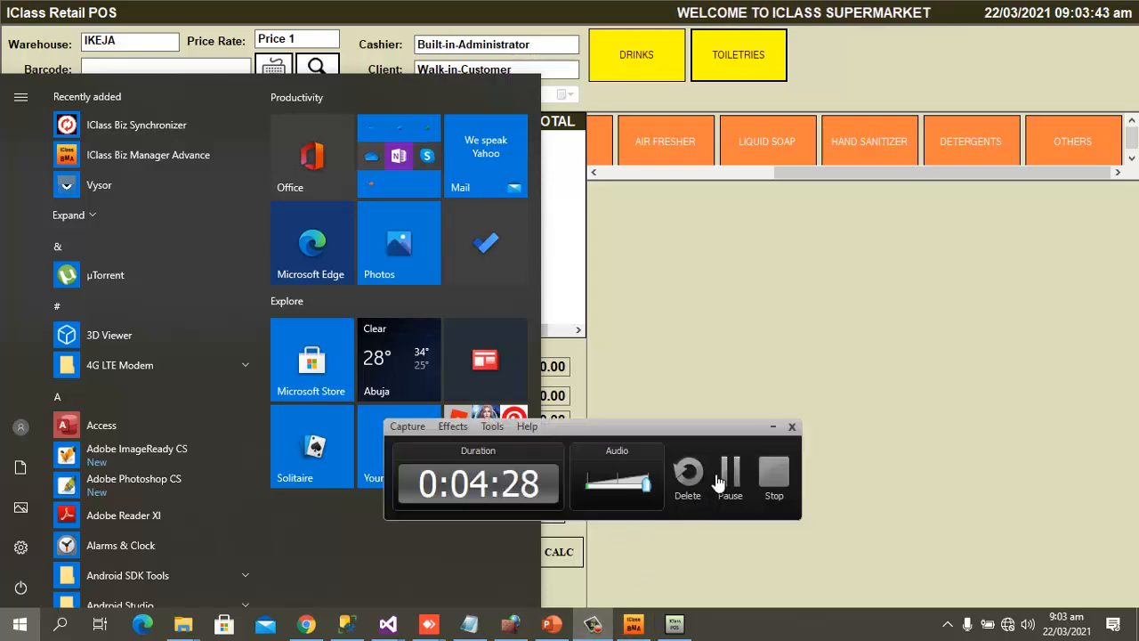
pyautogui.click(728, 473)
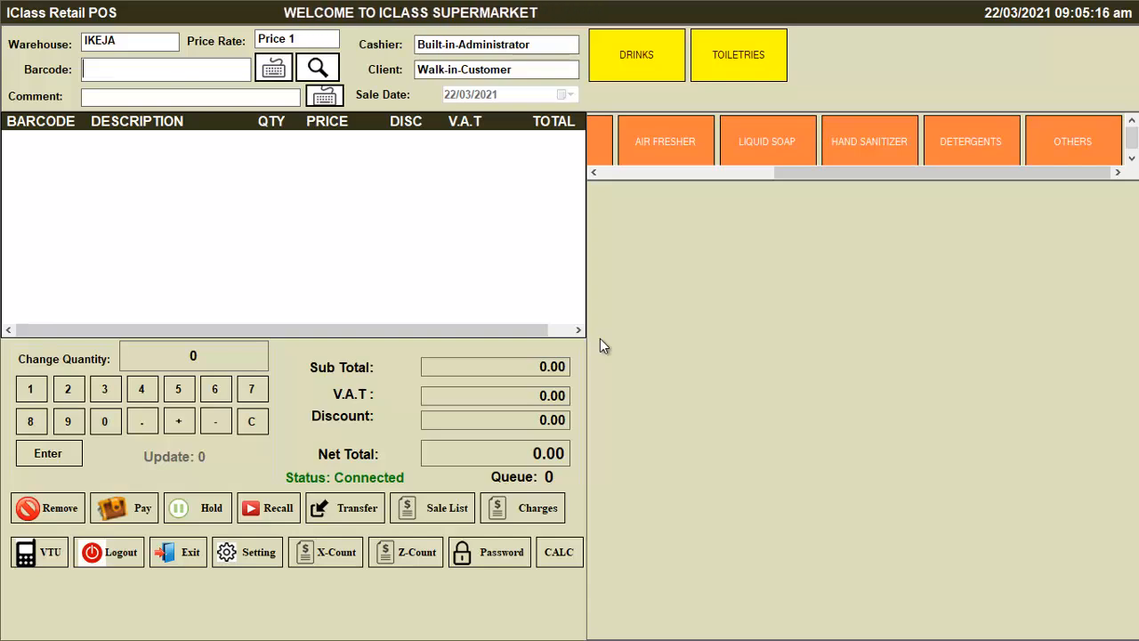
pyautogui.press('super+d')
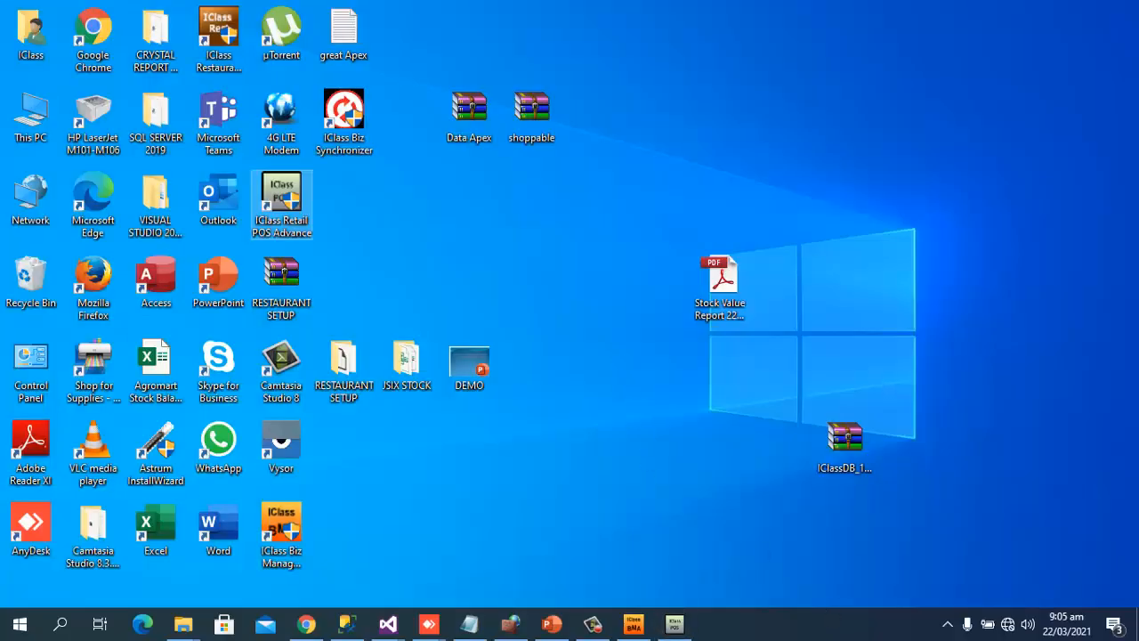
pyautogui.click(634, 624)
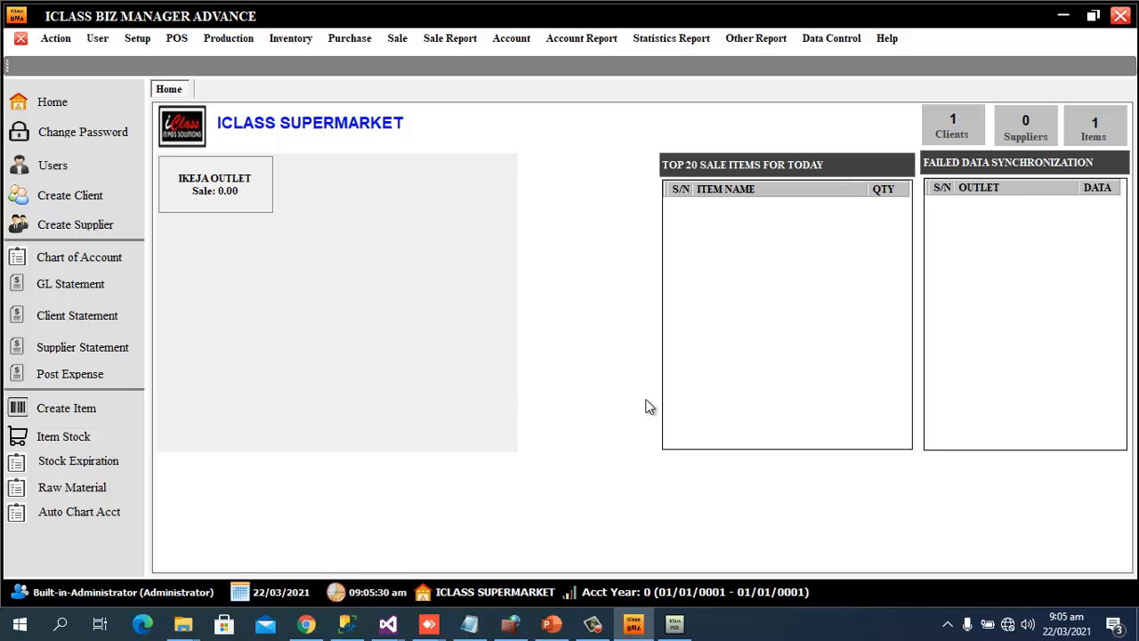
pyautogui.click(676, 628)
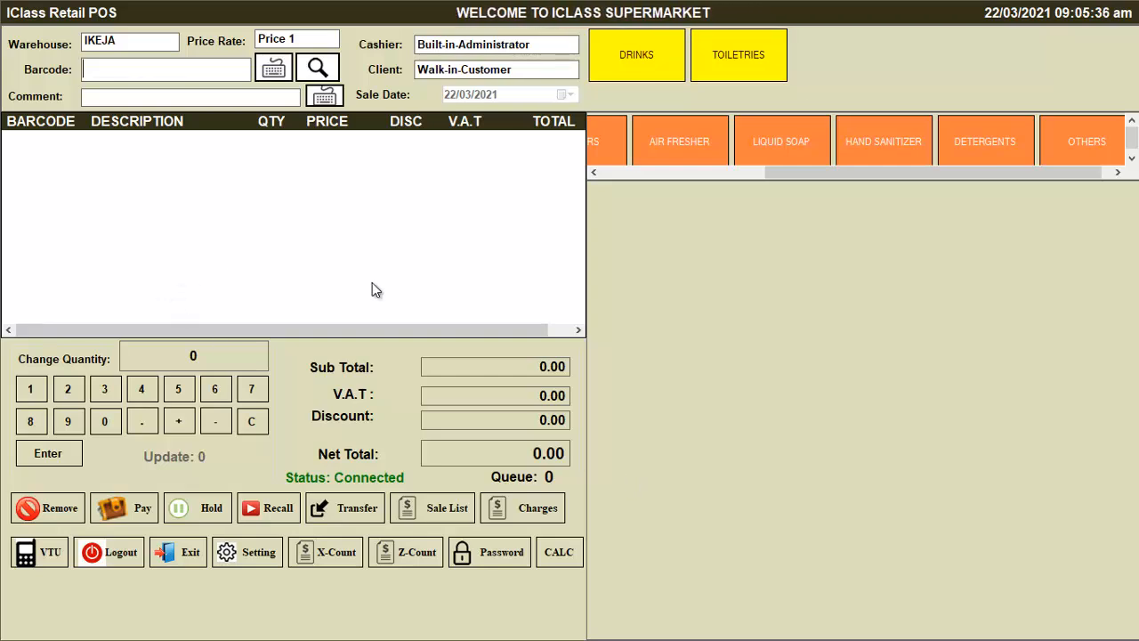
pyautogui.press('super+d')
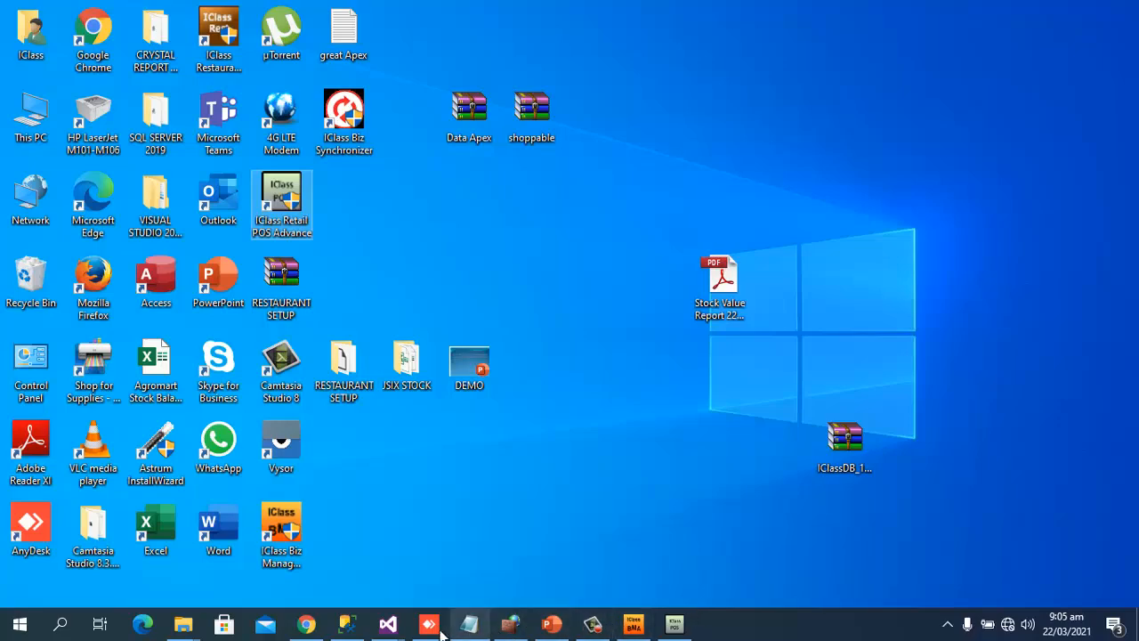
pyautogui.click(566, 627)
pyautogui.click(53, 291)
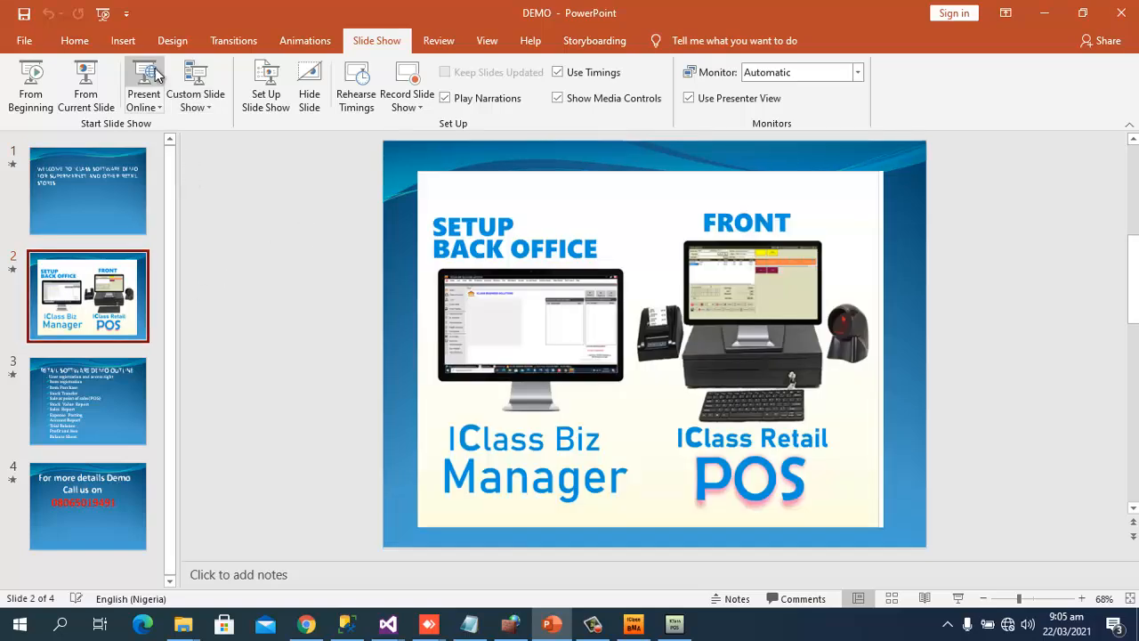
pyautogui.click(86, 88)
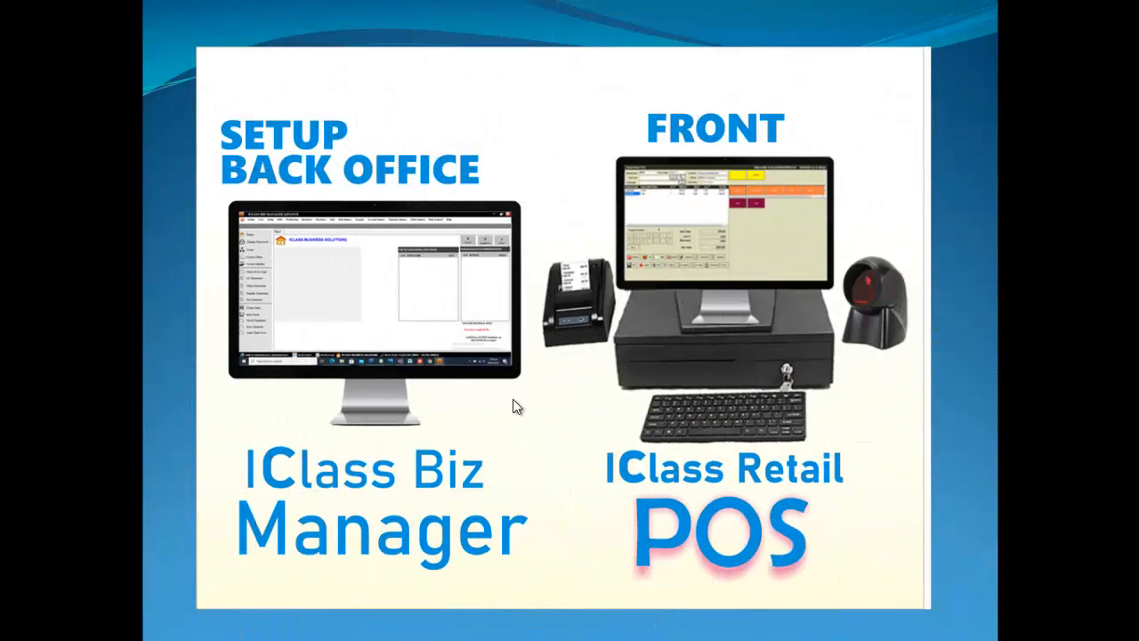
pyautogui.click(603, 389)
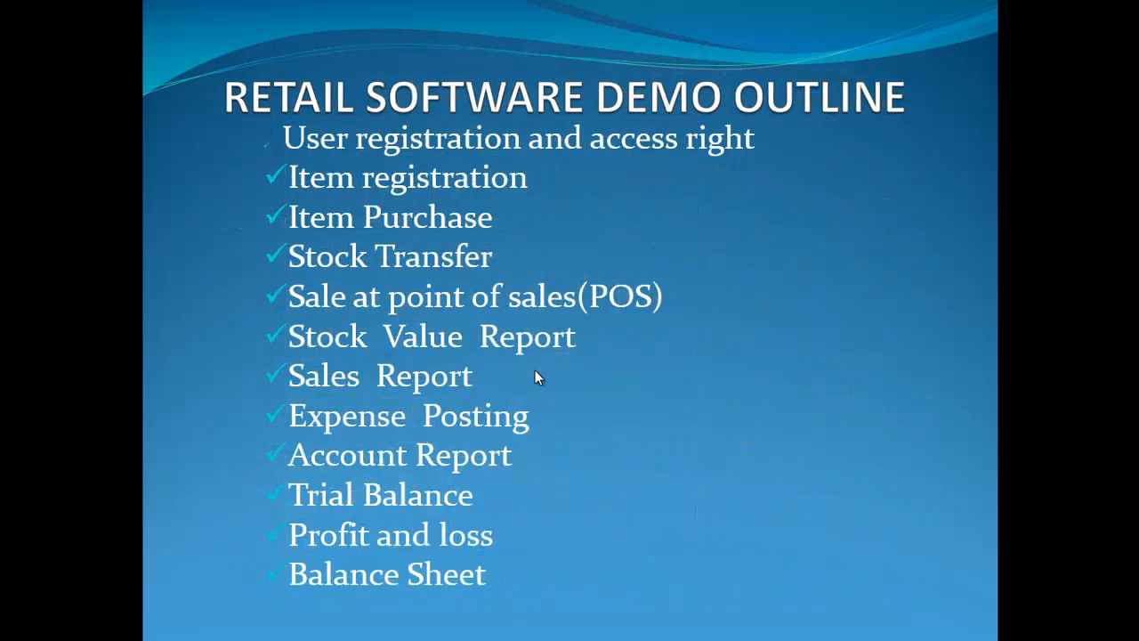
pyautogui.press('Escape')
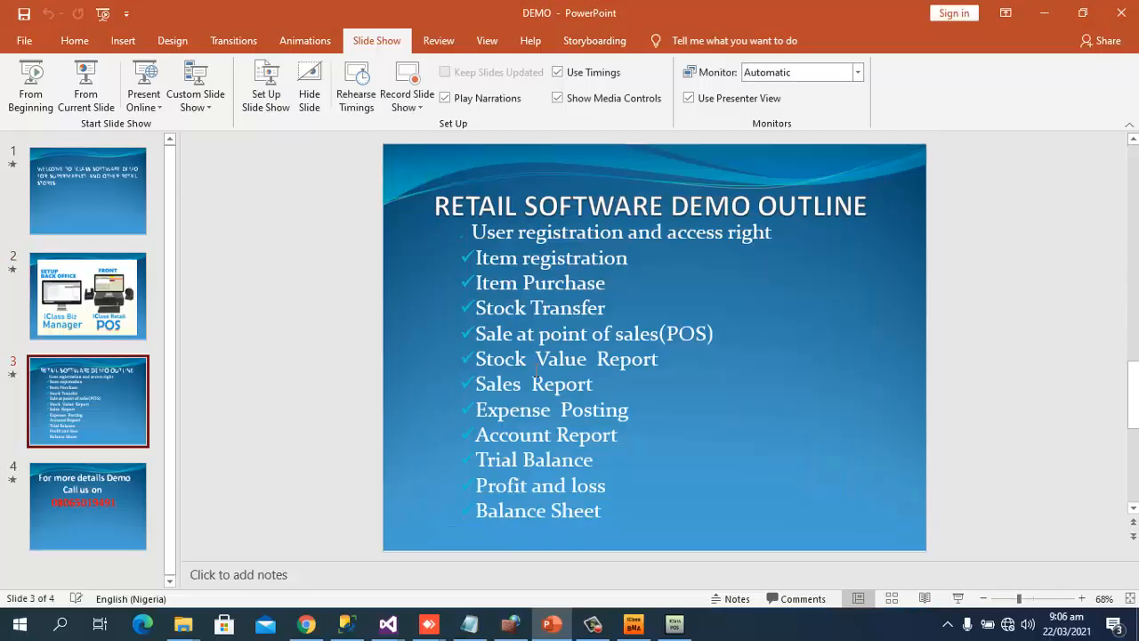
pyautogui.click(1045, 13)
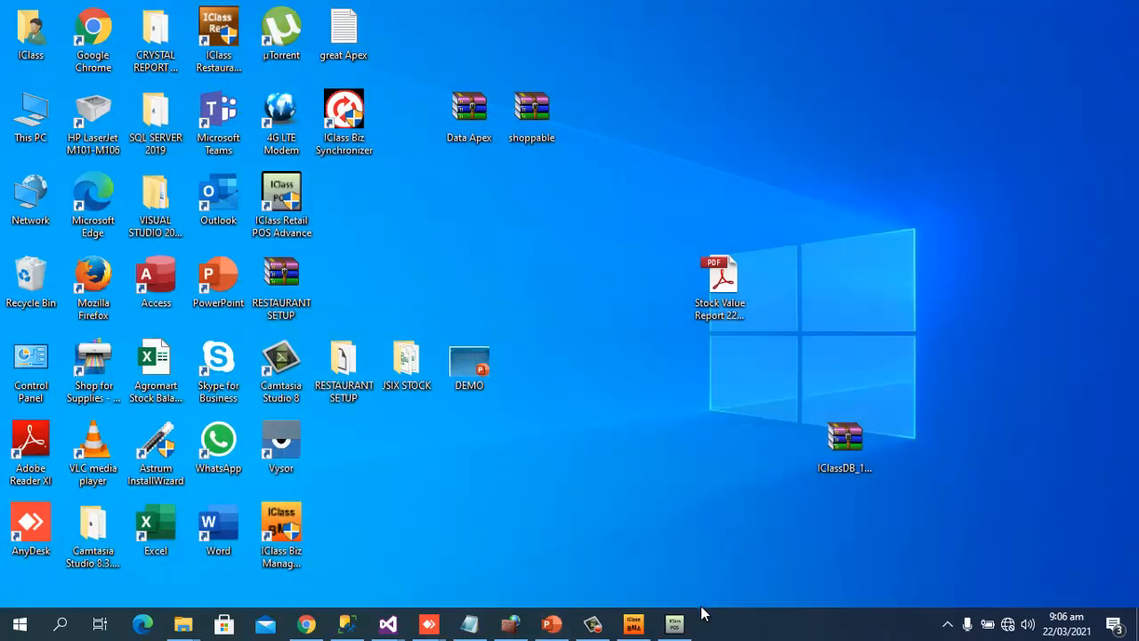
# Open the User Registration form in the back office and start a new user record
pyautogui.moveTo(660, 633)
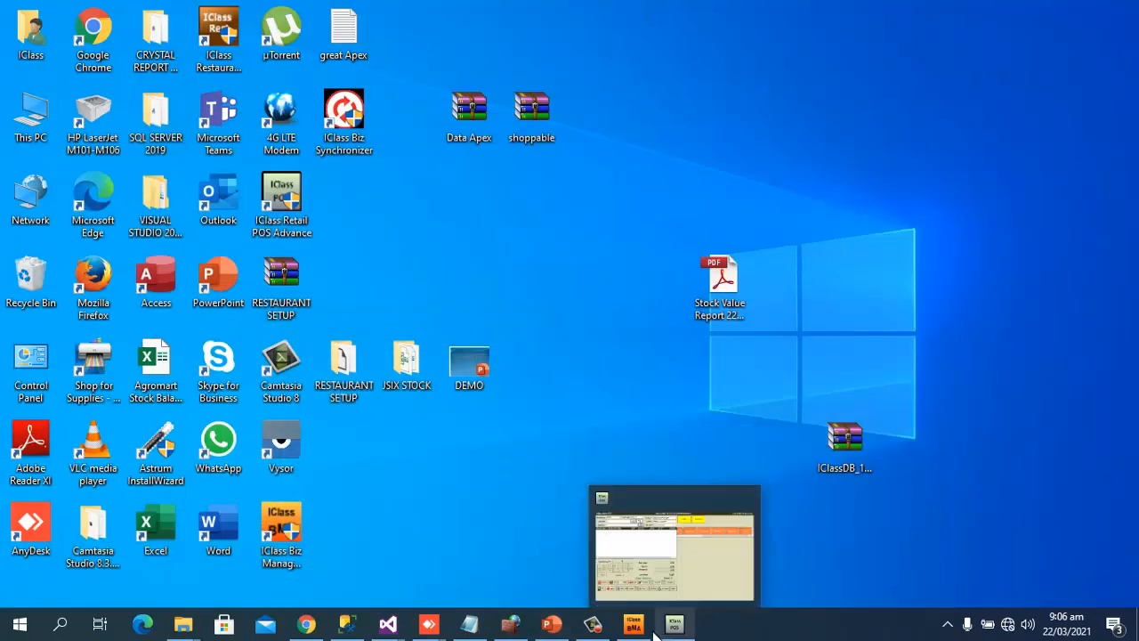
pyautogui.click(650, 629)
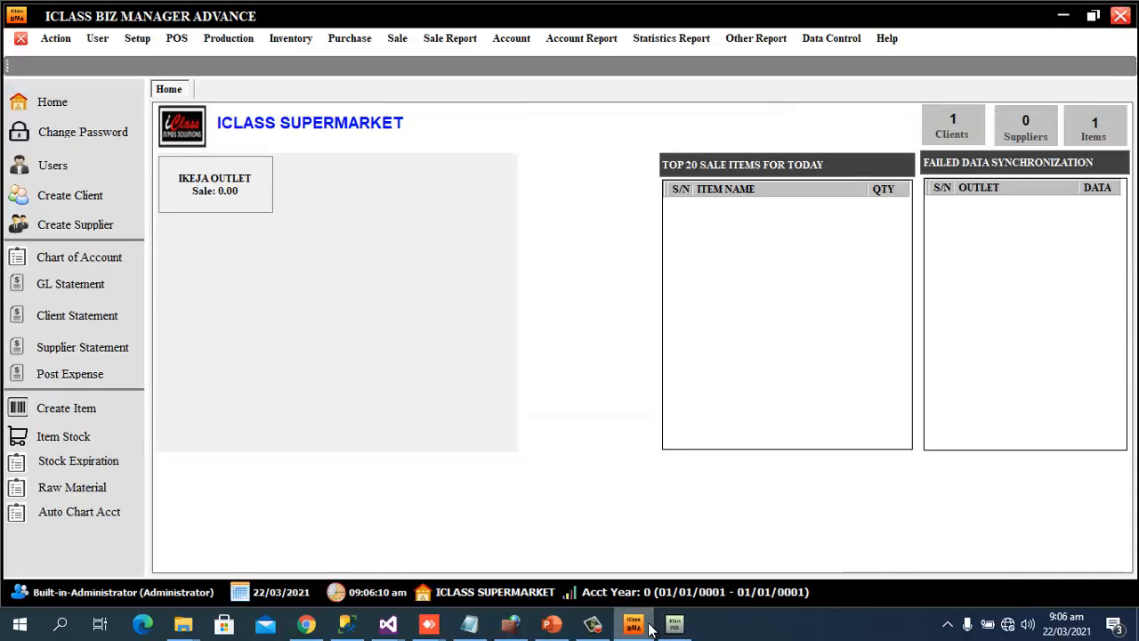
pyautogui.click(104, 45)
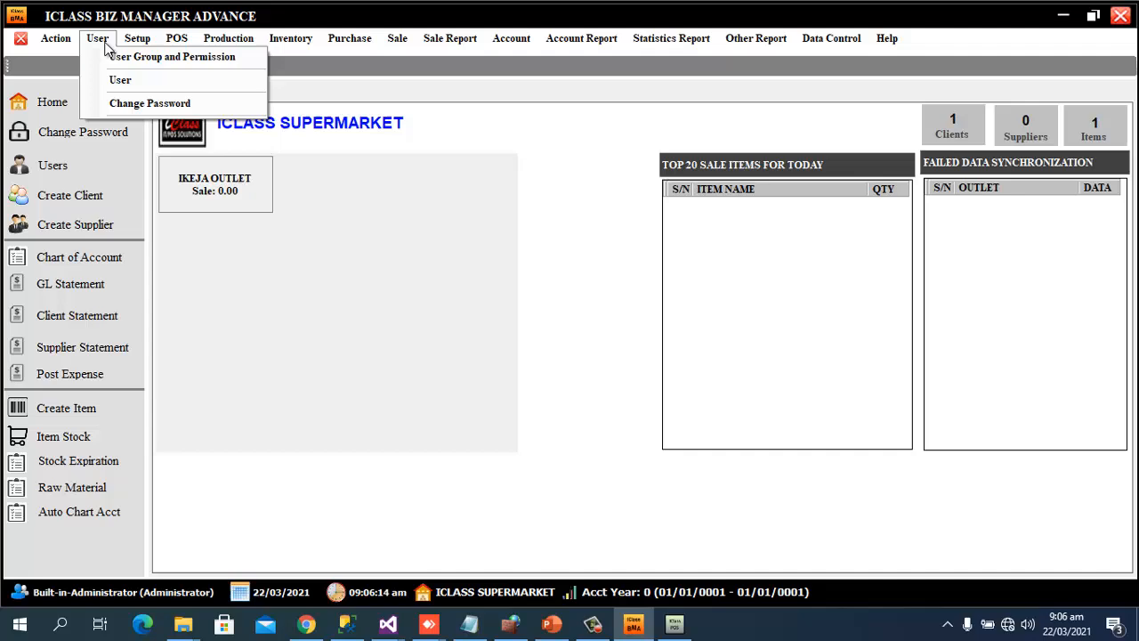
pyautogui.click(138, 80)
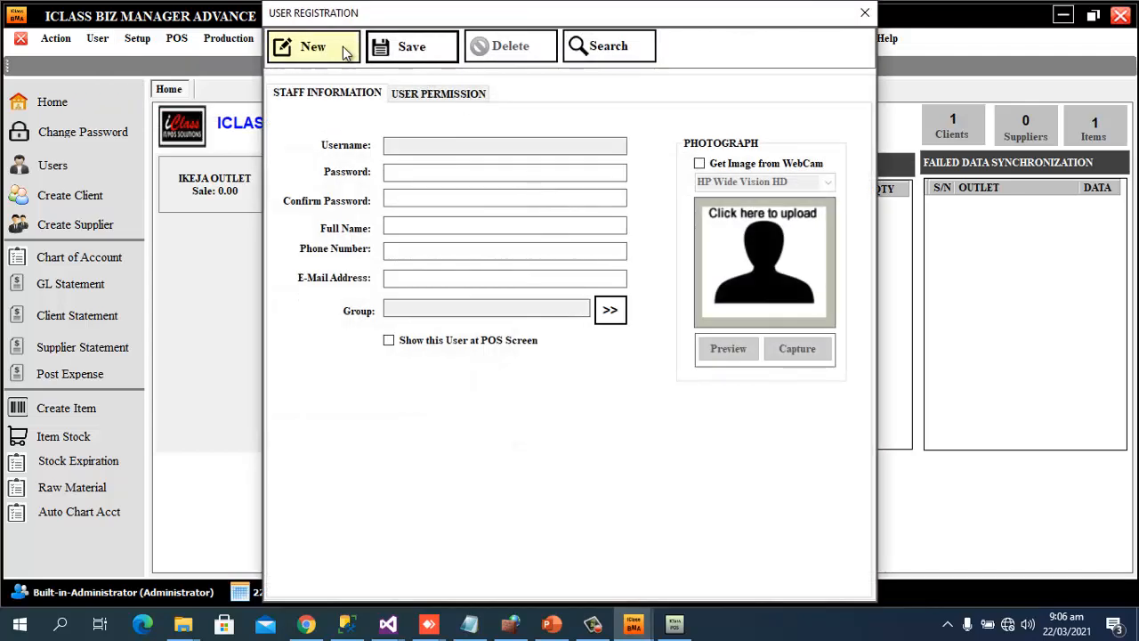
pyautogui.click(346, 50)
# Enter the new staff member's username, full name and phone number
pyautogui.click(456, 147)
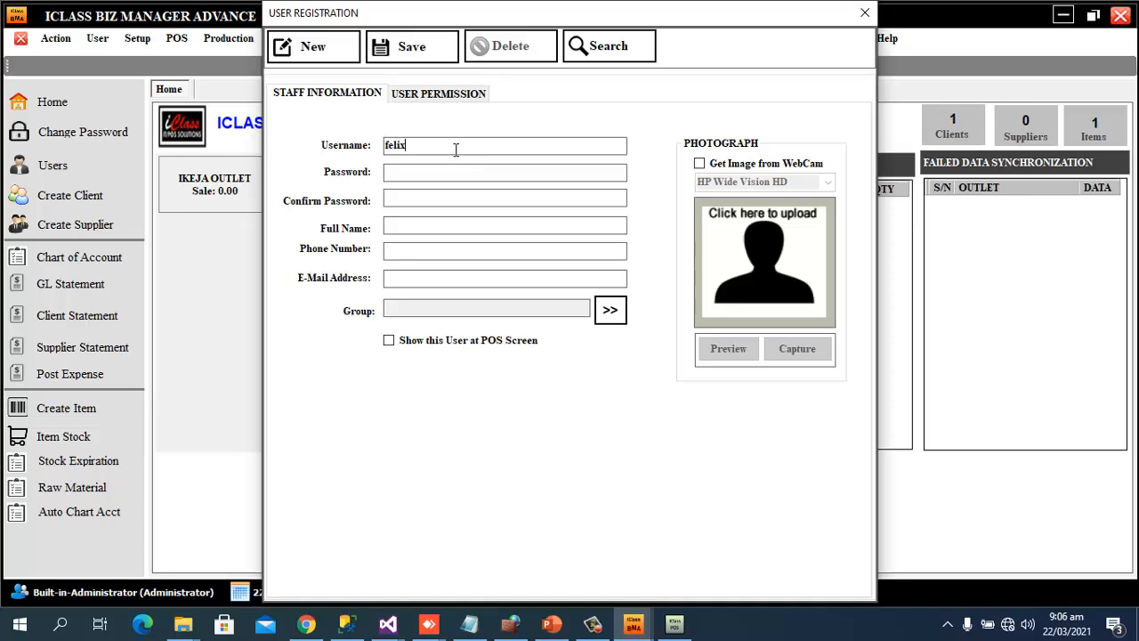
pyautogui.click(425, 224)
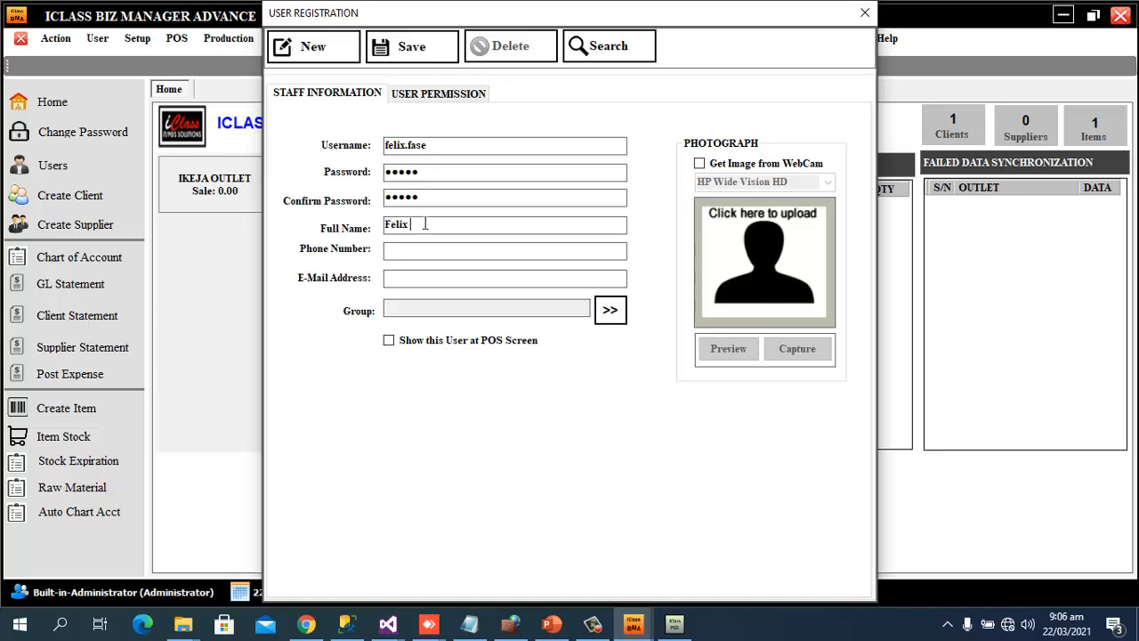
pyautogui.click(492, 255)
# Show the user at the POS screen, assign the CASHIER group, and save the user
pyautogui.click(437, 341)
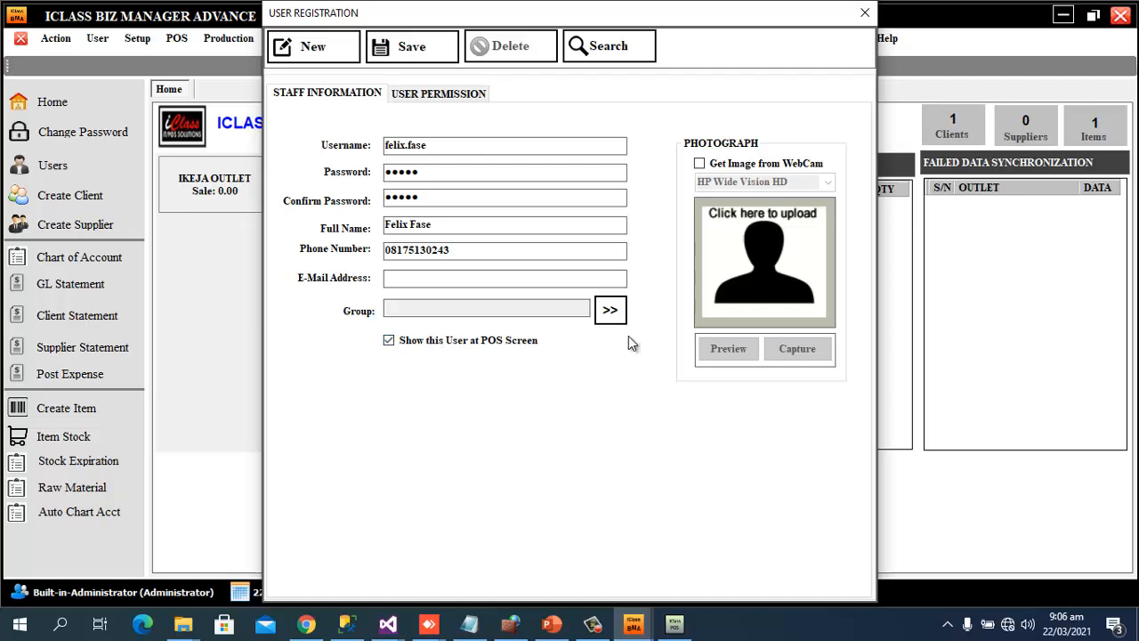
pyautogui.click(611, 311)
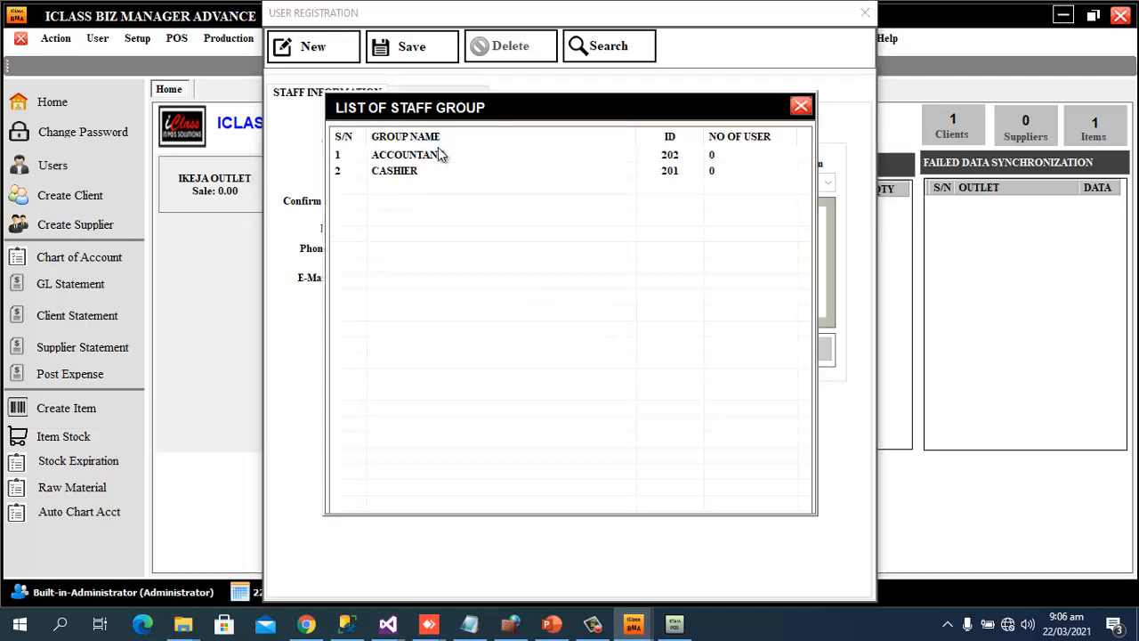
pyautogui.doubleClick(412, 176)
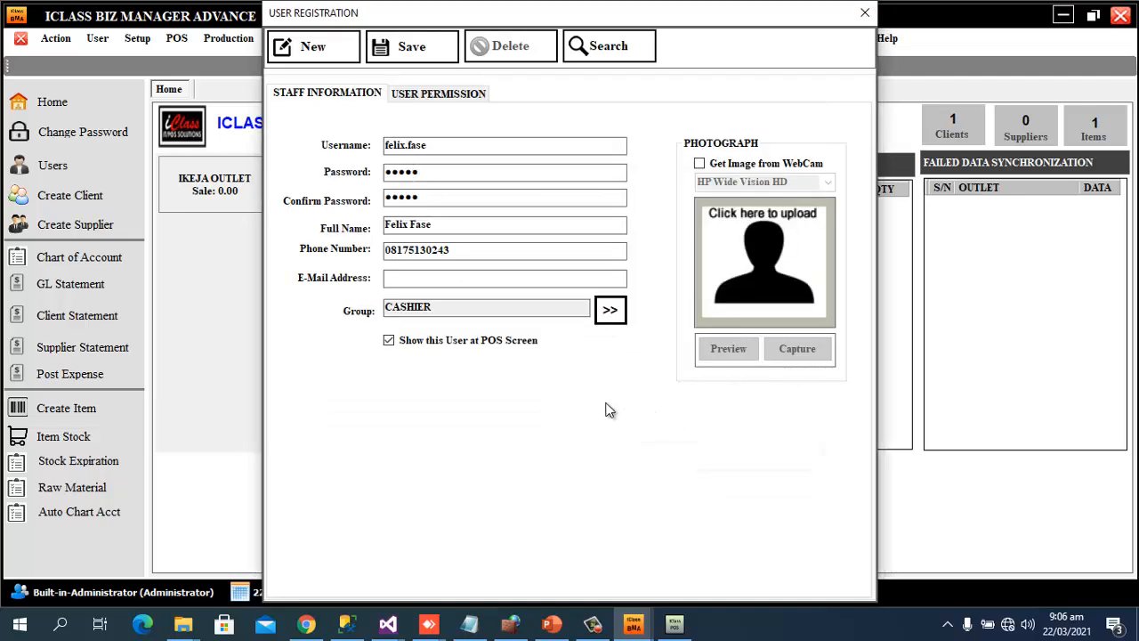
pyautogui.click(412, 47)
pyautogui.click(649, 358)
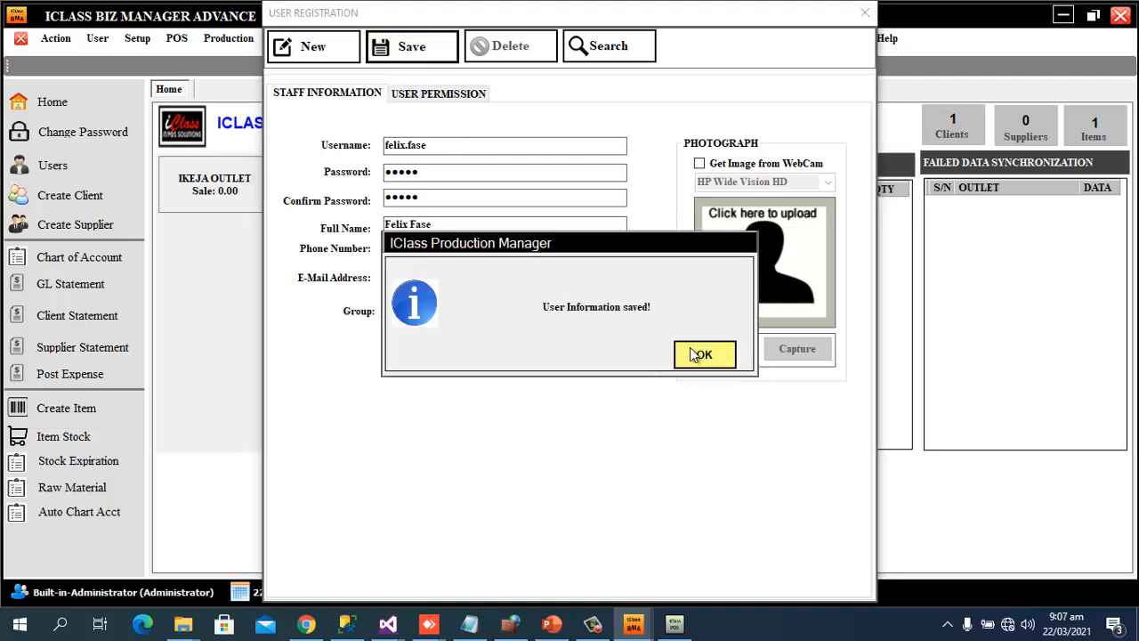
pyautogui.click(705, 355)
# Review the new user's permission checklist, then close the User Registration form
pyautogui.click(445, 95)
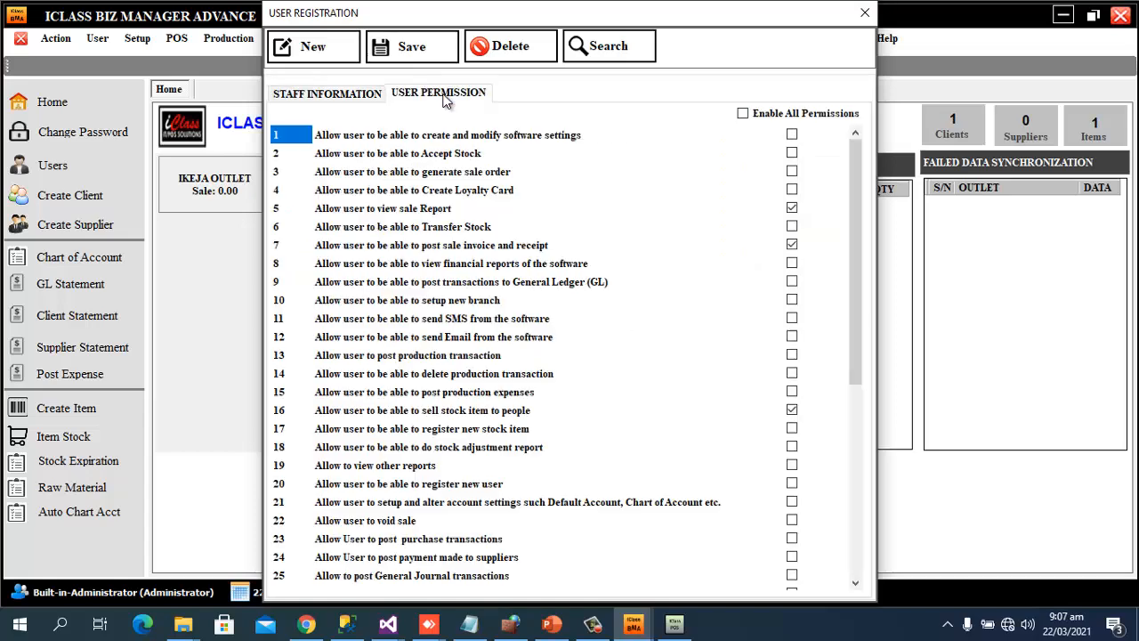
pyautogui.moveTo(854, 218); pyautogui.dragTo(796, 214)
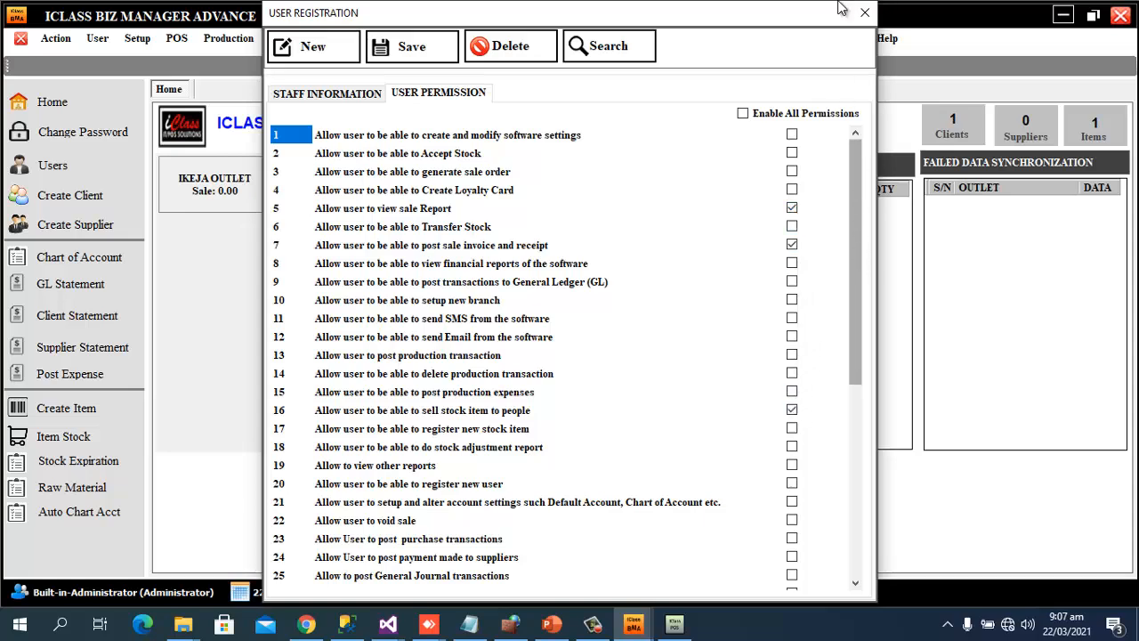
pyautogui.click(863, 11)
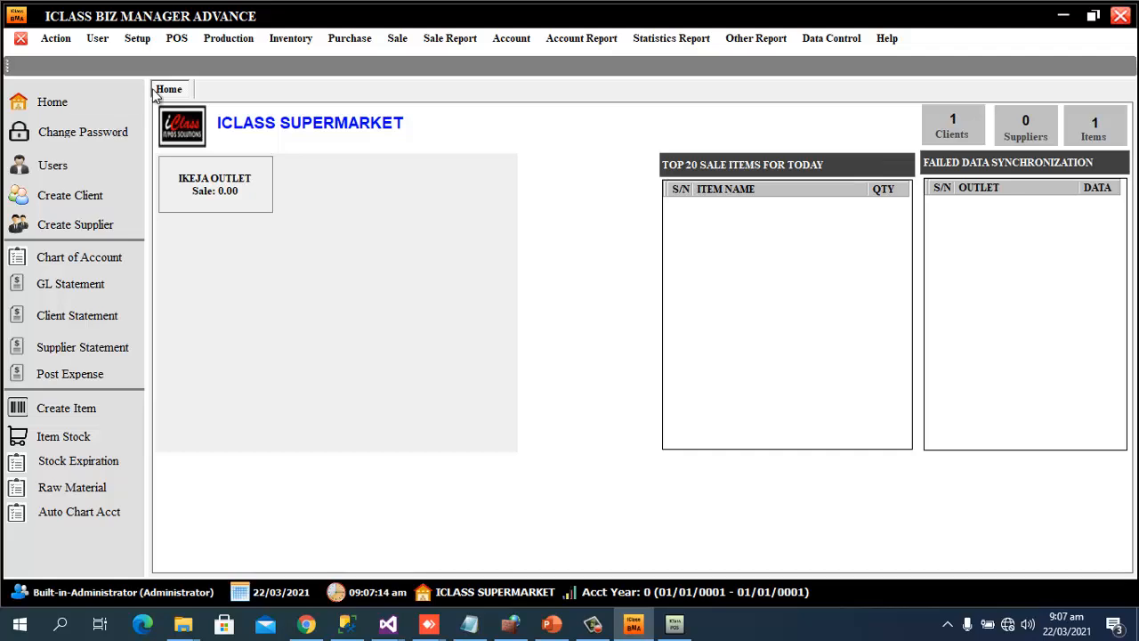
pyautogui.click(98, 39)
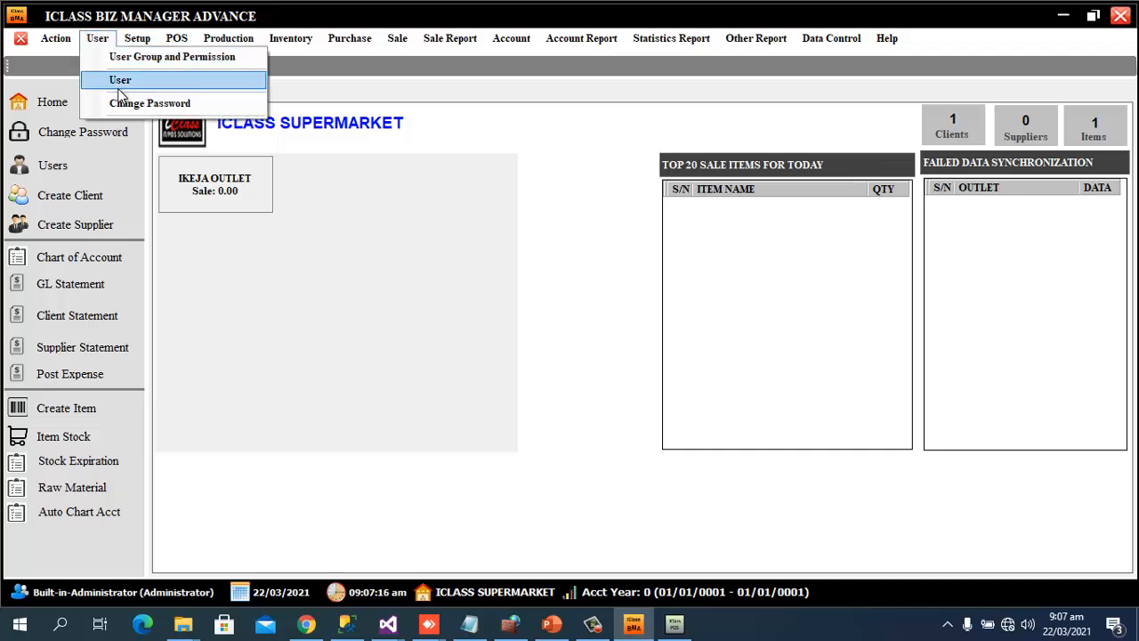
pyautogui.click(169, 59)
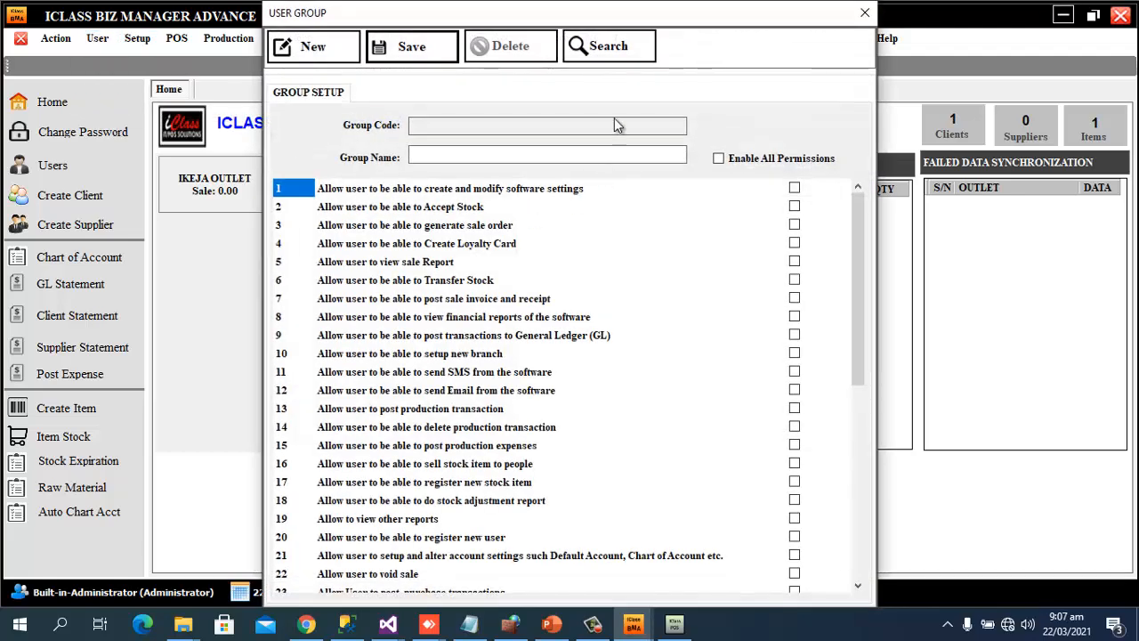
pyautogui.click(609, 46)
pyautogui.click(402, 172)
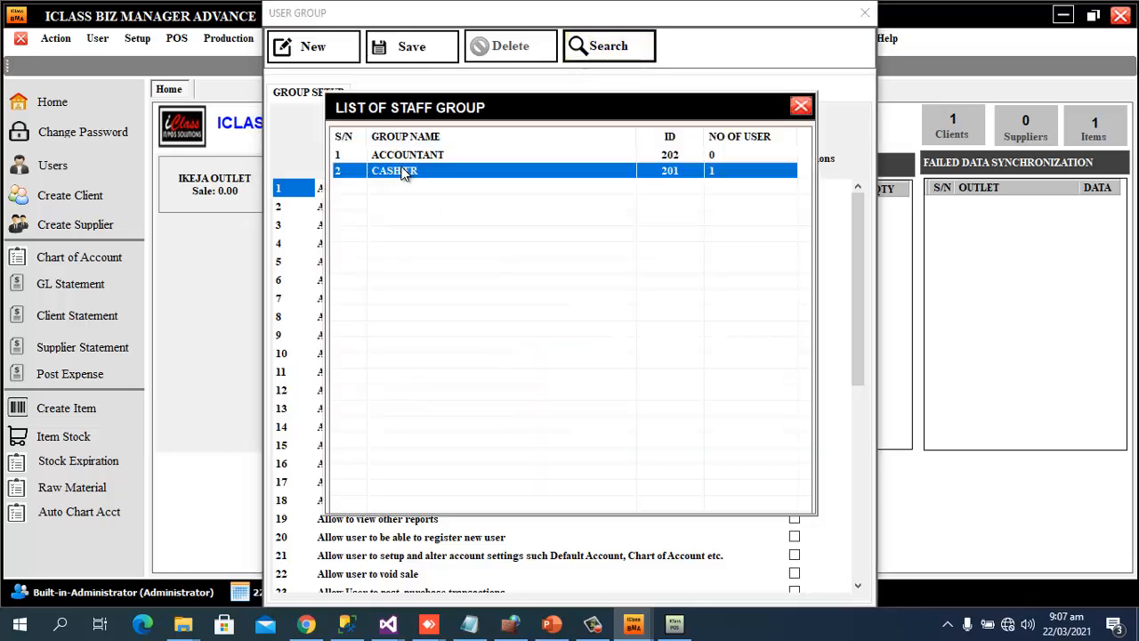
pyautogui.doubleClick(402, 171)
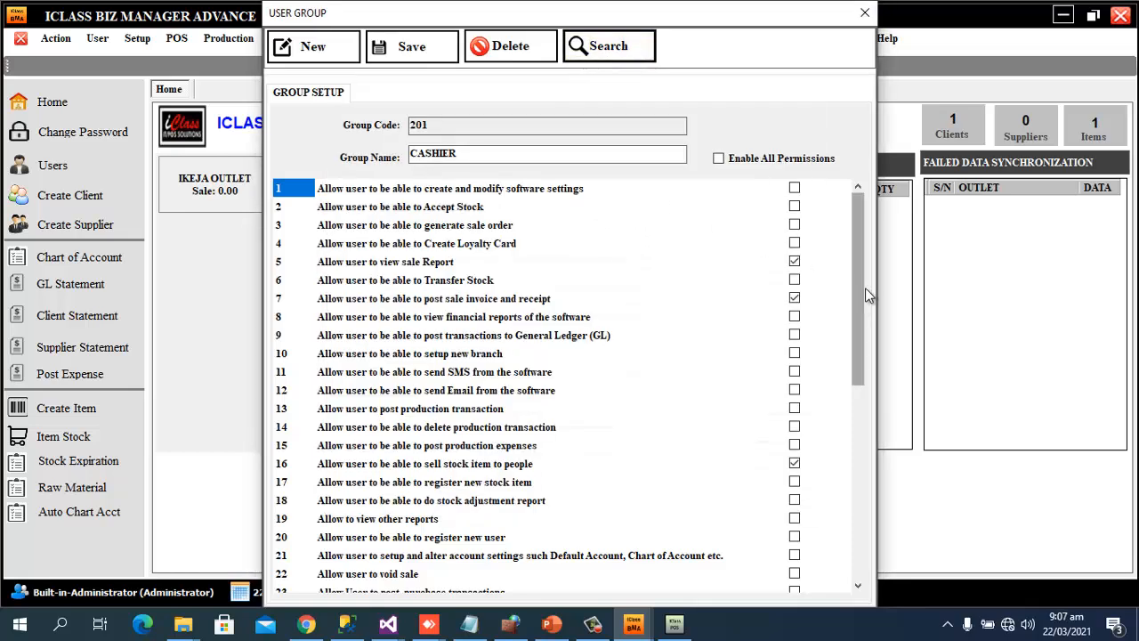
pyautogui.moveTo(857, 271); pyautogui.dragTo(852, 172)
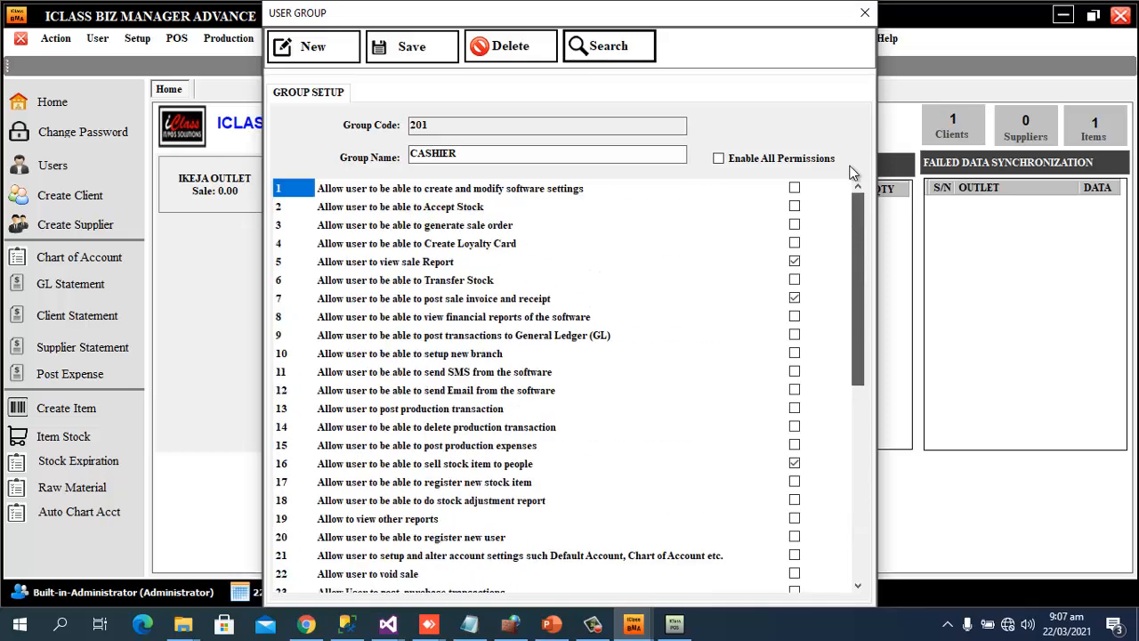
pyautogui.click(627, 56)
pyautogui.doubleClick(483, 158)
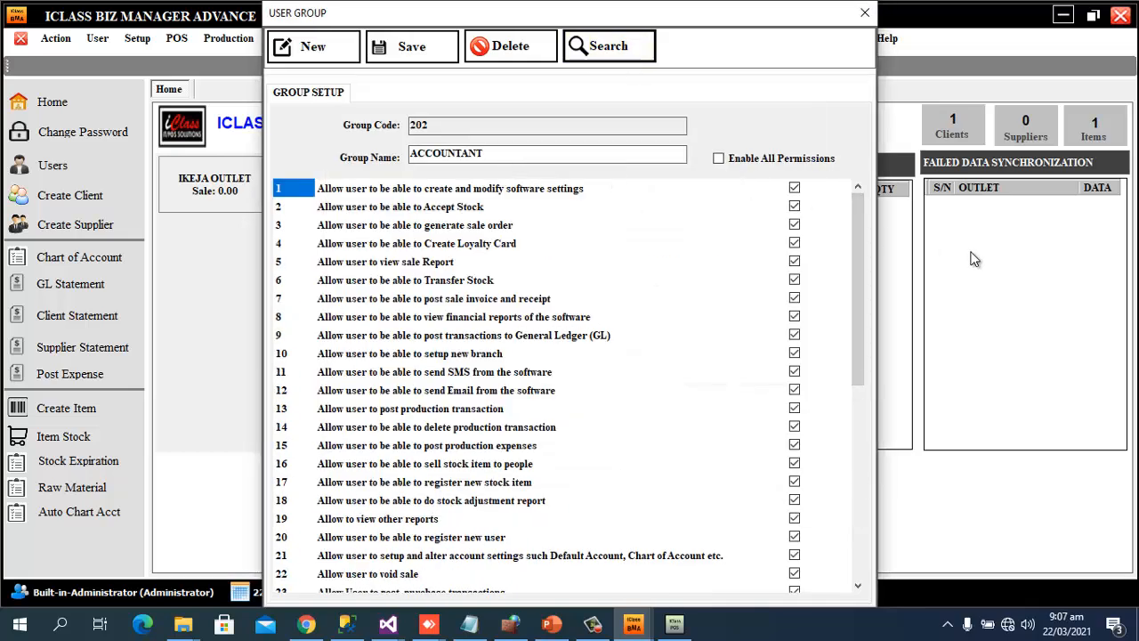
pyautogui.moveTo(855, 271); pyautogui.dragTo(828, 218)
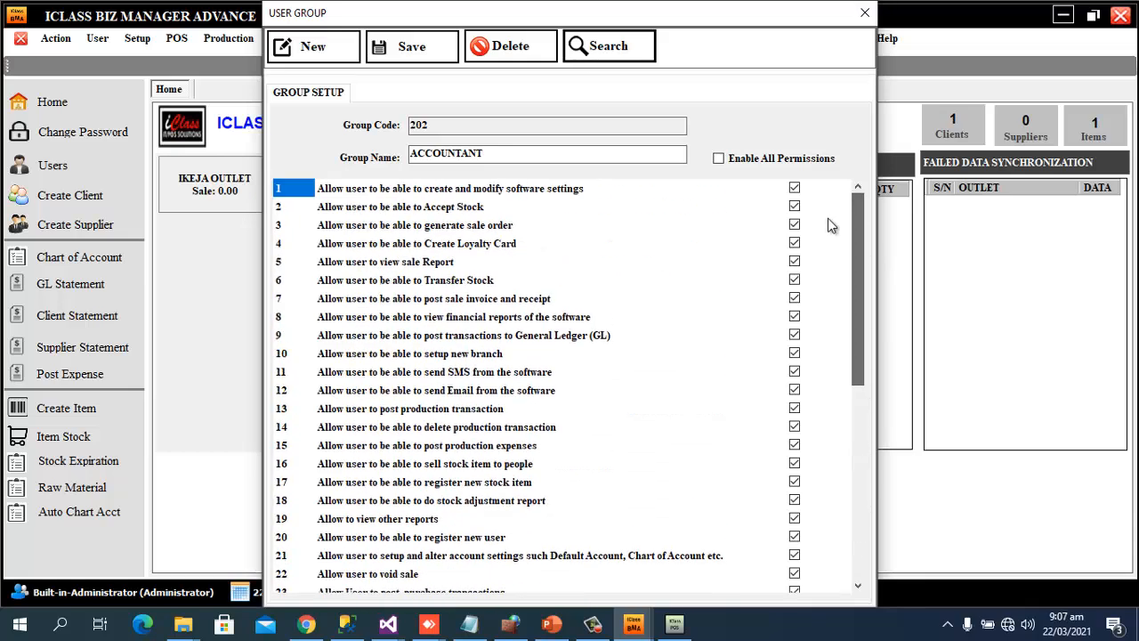
pyautogui.click(868, 13)
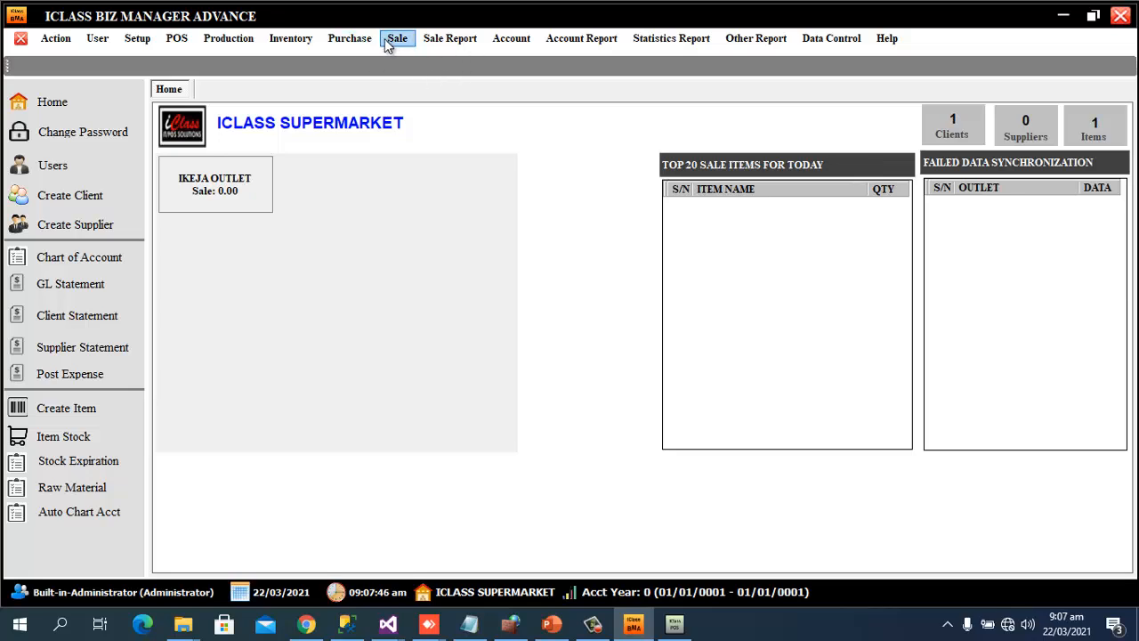
# Open Inventory > Item Category and search to list the DRINKS and TOILETRIES groups
pyautogui.click(298, 41)
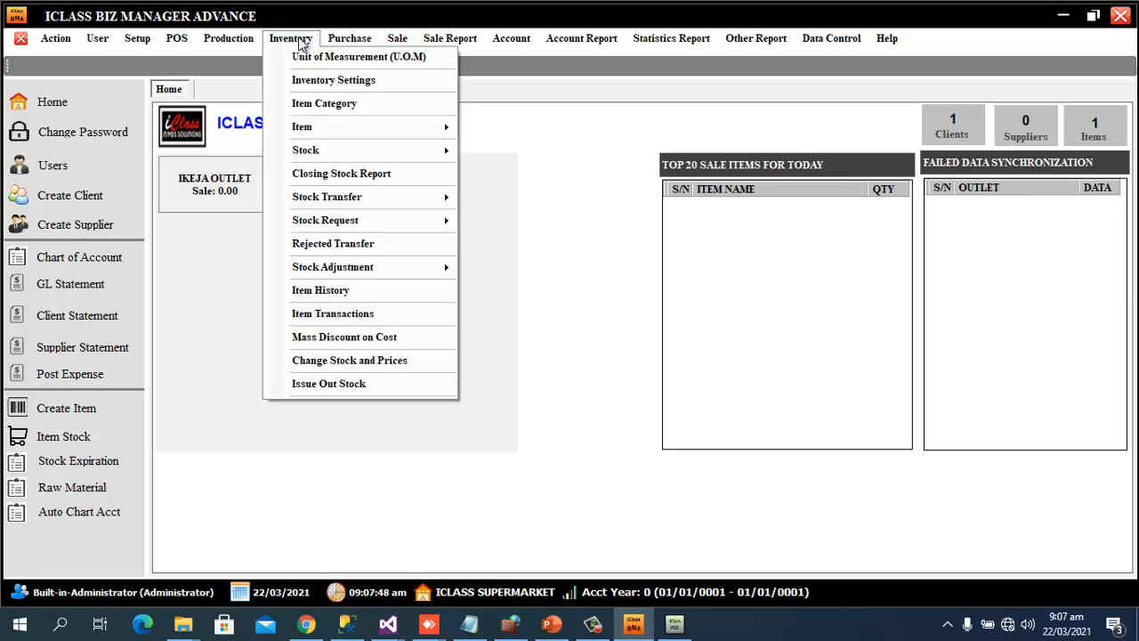
pyautogui.click(325, 109)
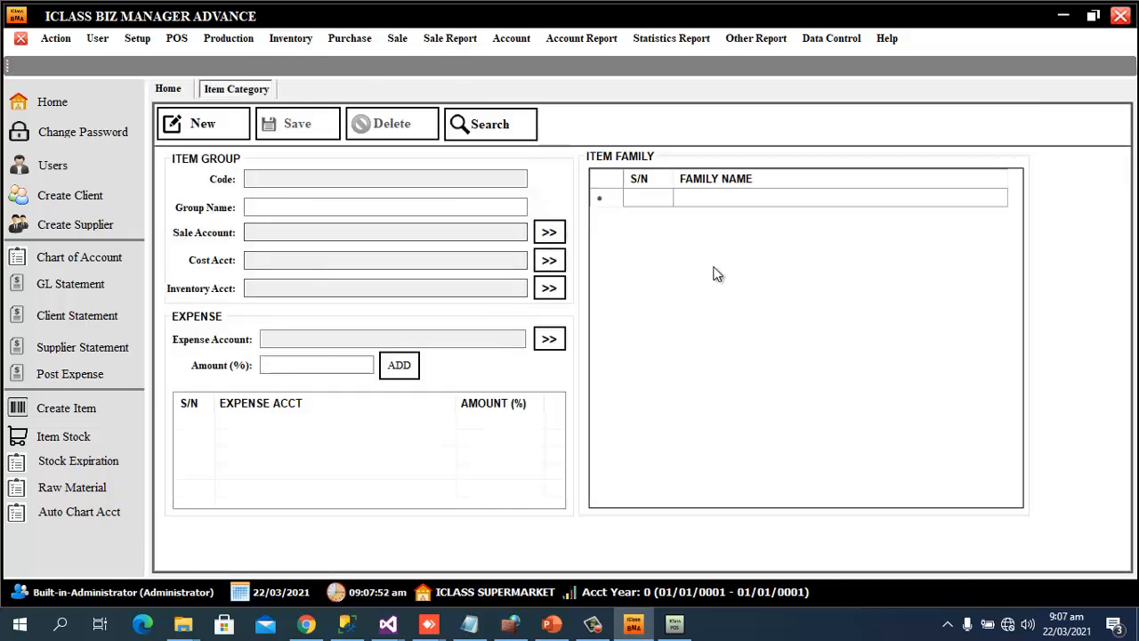
pyautogui.click(497, 135)
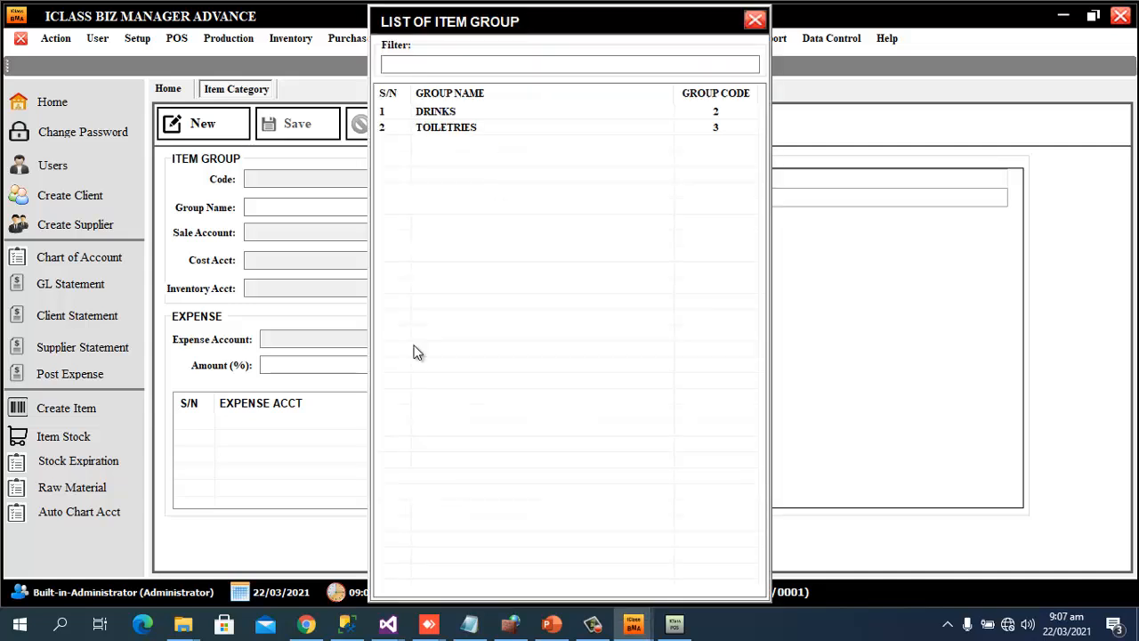
# Load DRINKS and highlight its DRINK - SALES, COST OF GOOD SOLD and FINISHED GOODS accounts
pyautogui.click(456, 113)
pyautogui.doubleClick(456, 114)
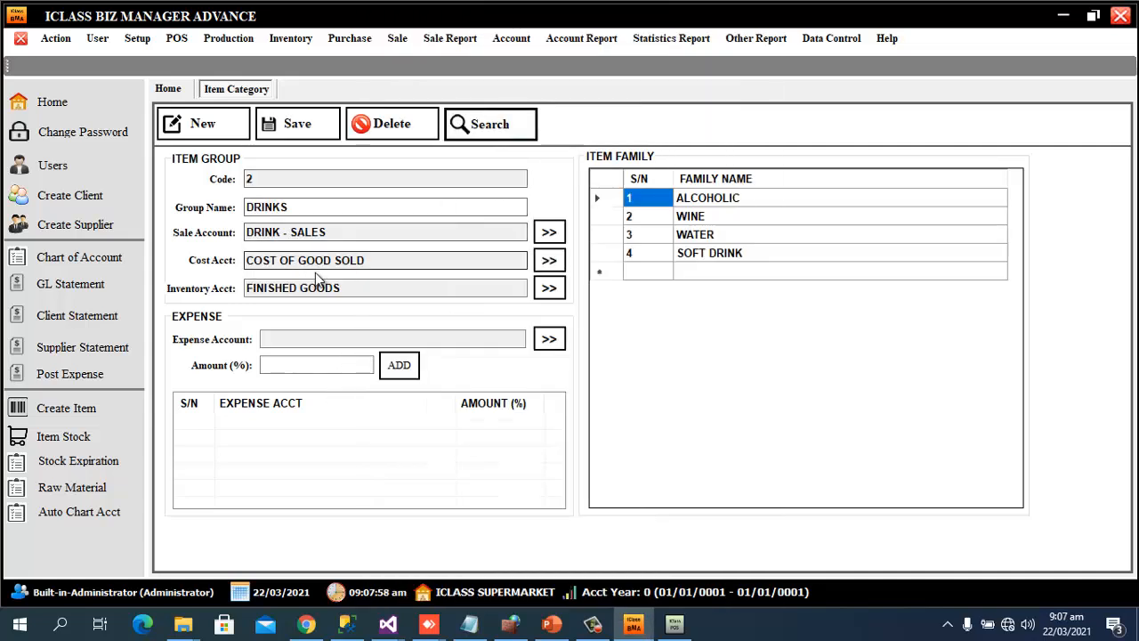
pyautogui.moveTo(303, 207); pyautogui.dragTo(114, 216)
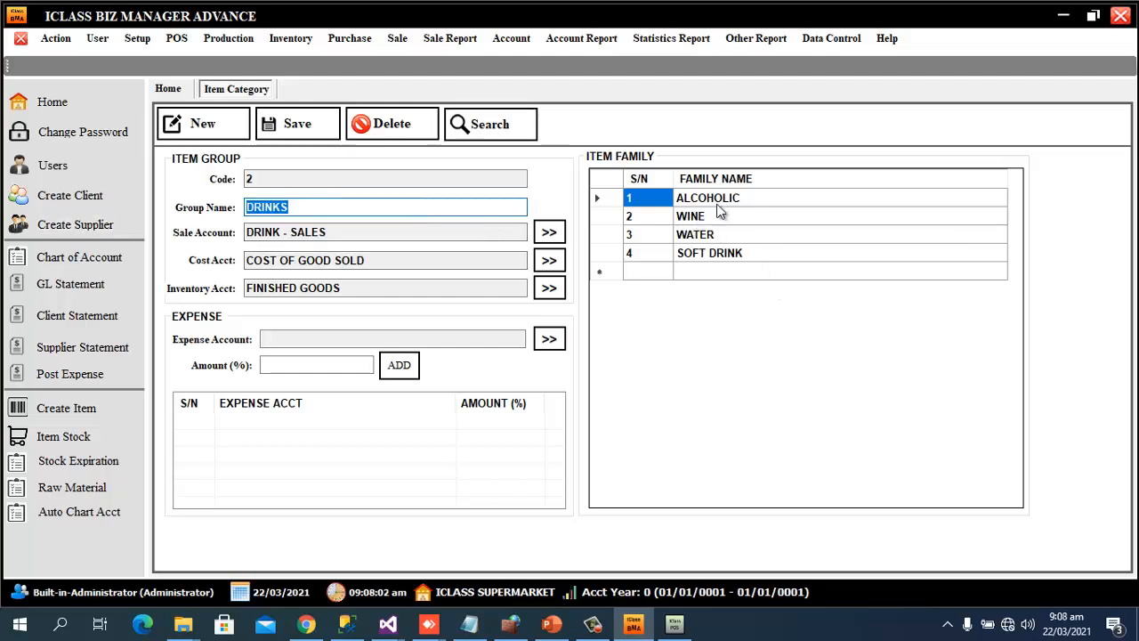
pyautogui.click(754, 204)
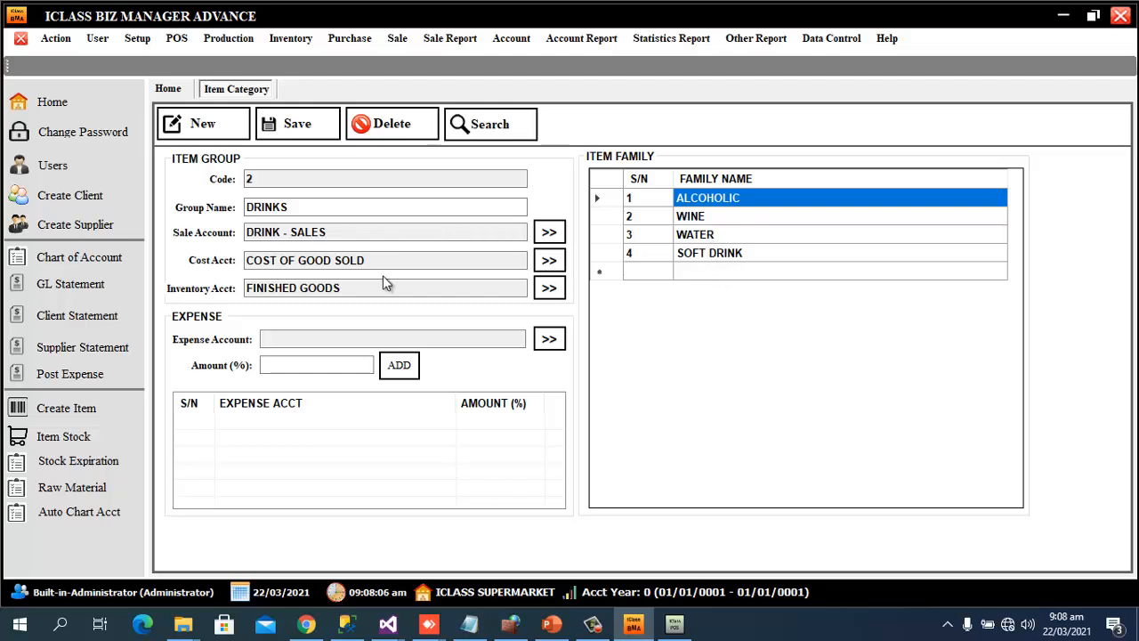
pyautogui.click(329, 203)
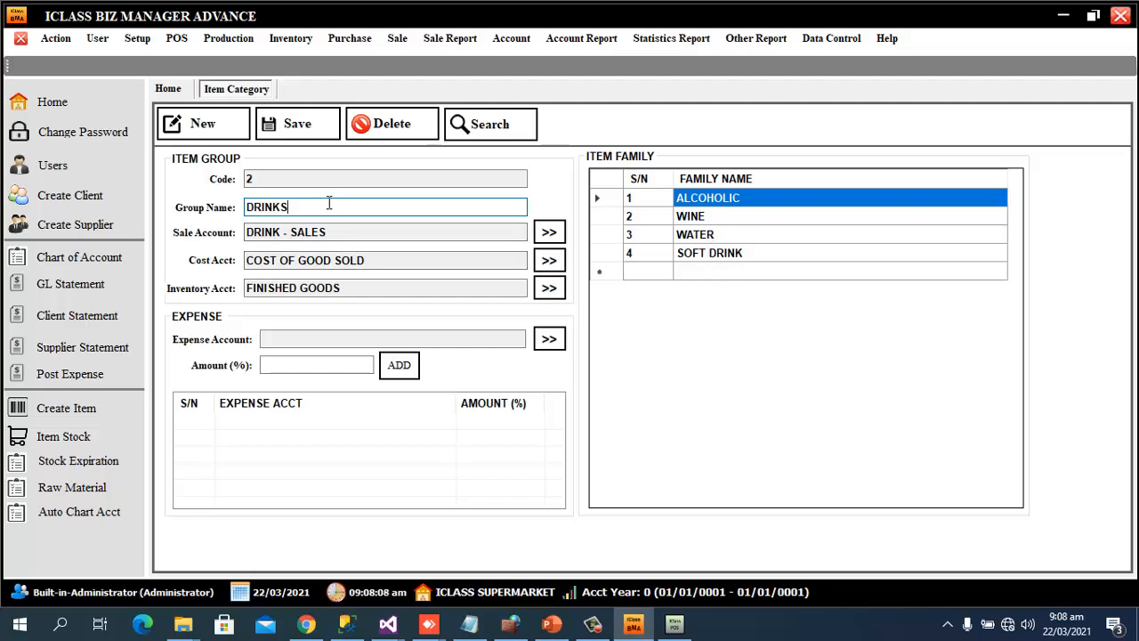
pyautogui.moveTo(328, 204); pyautogui.dragTo(155, 201)
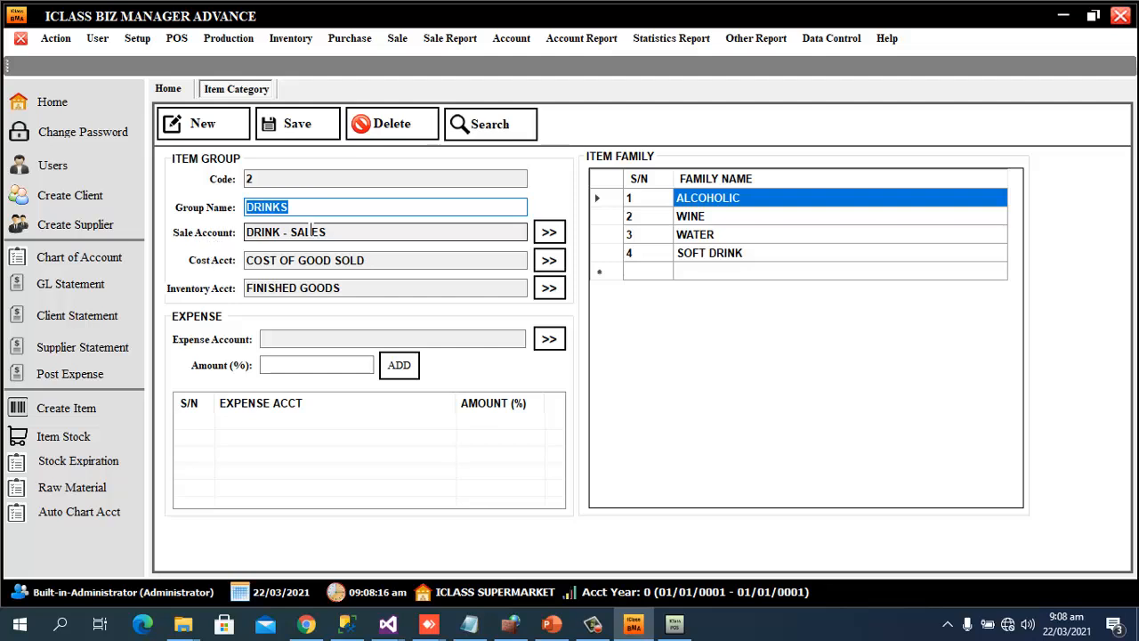
pyautogui.moveTo(346, 231); pyautogui.dragTo(238, 231)
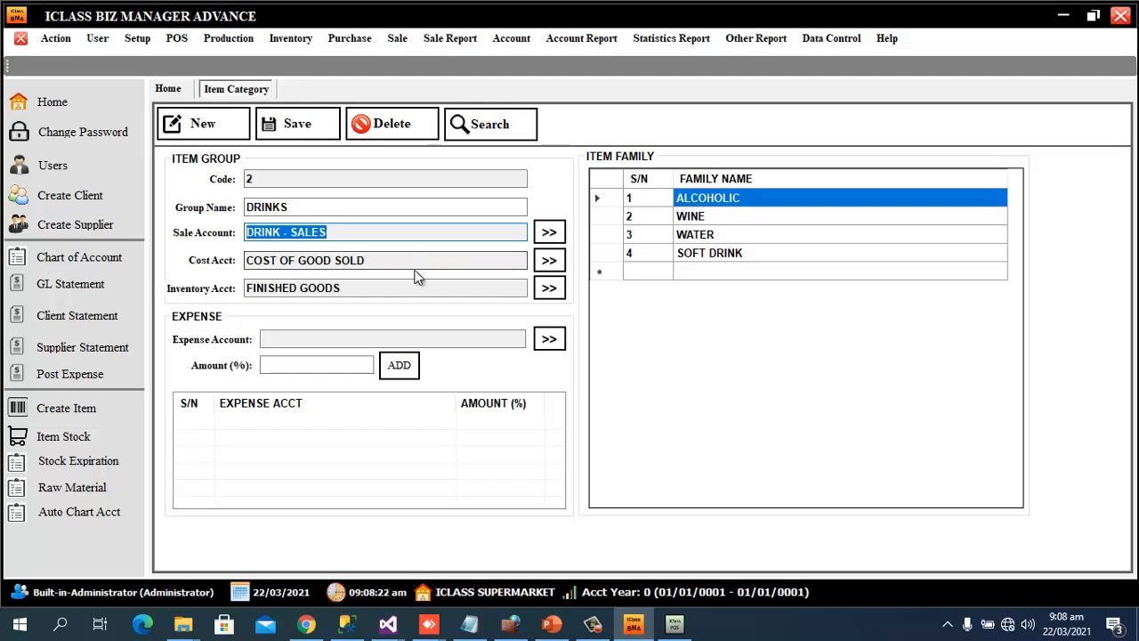
pyautogui.moveTo(400, 261); pyautogui.dragTo(239, 261)
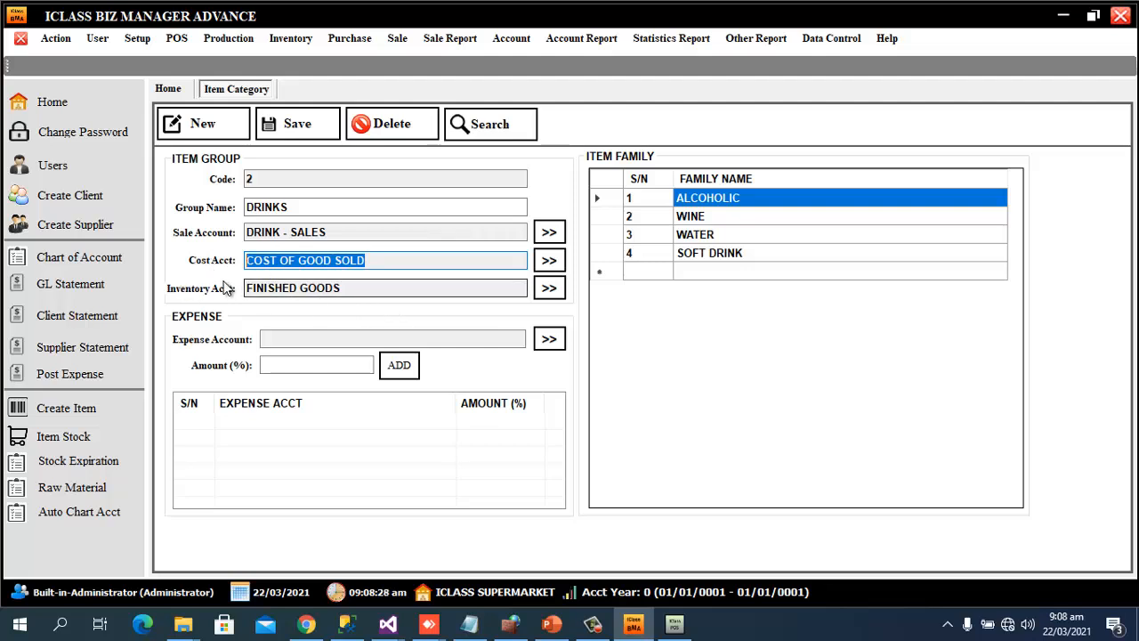
pyautogui.moveTo(347, 288); pyautogui.dragTo(183, 293)
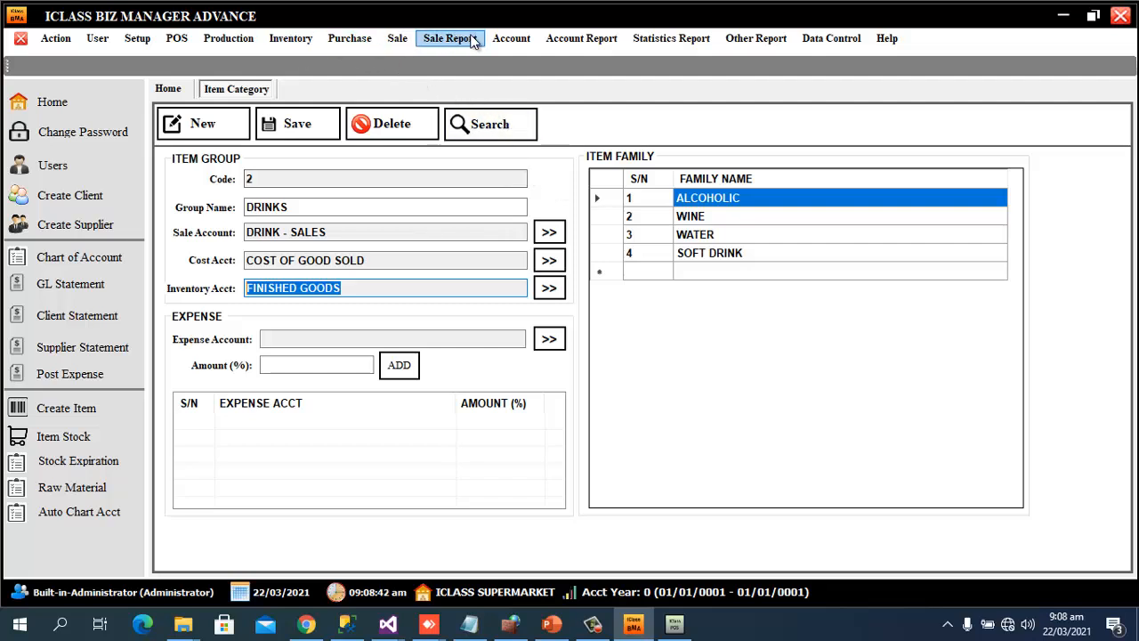
# Open the Chart of Account list from Accounting, scroll through it, then close it
pyautogui.click(522, 45)
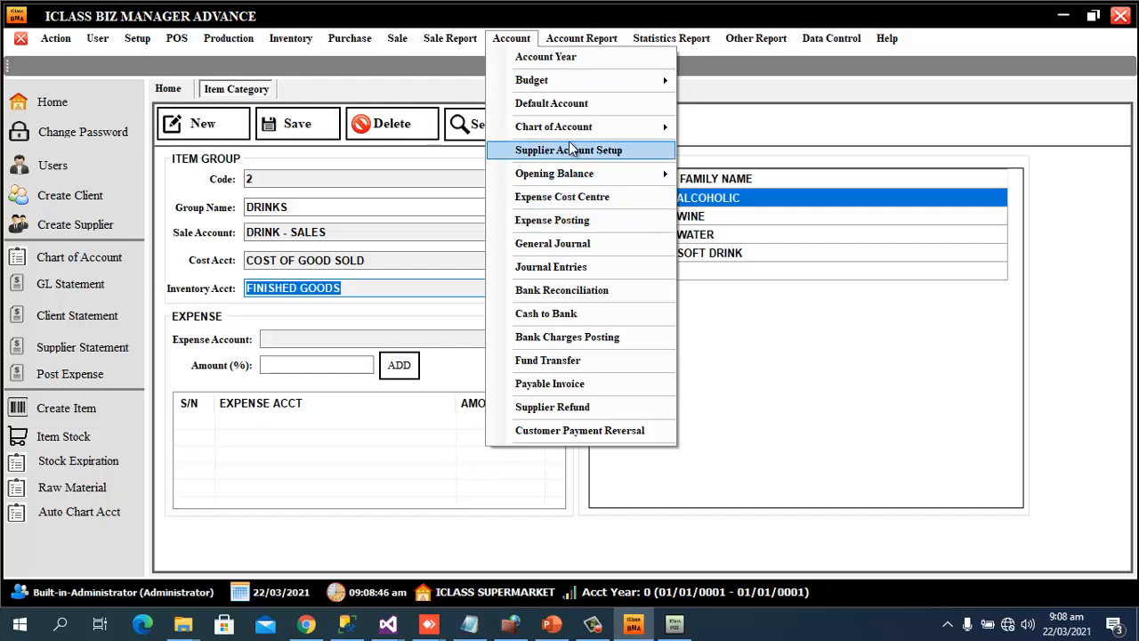
pyautogui.moveTo(585, 130)
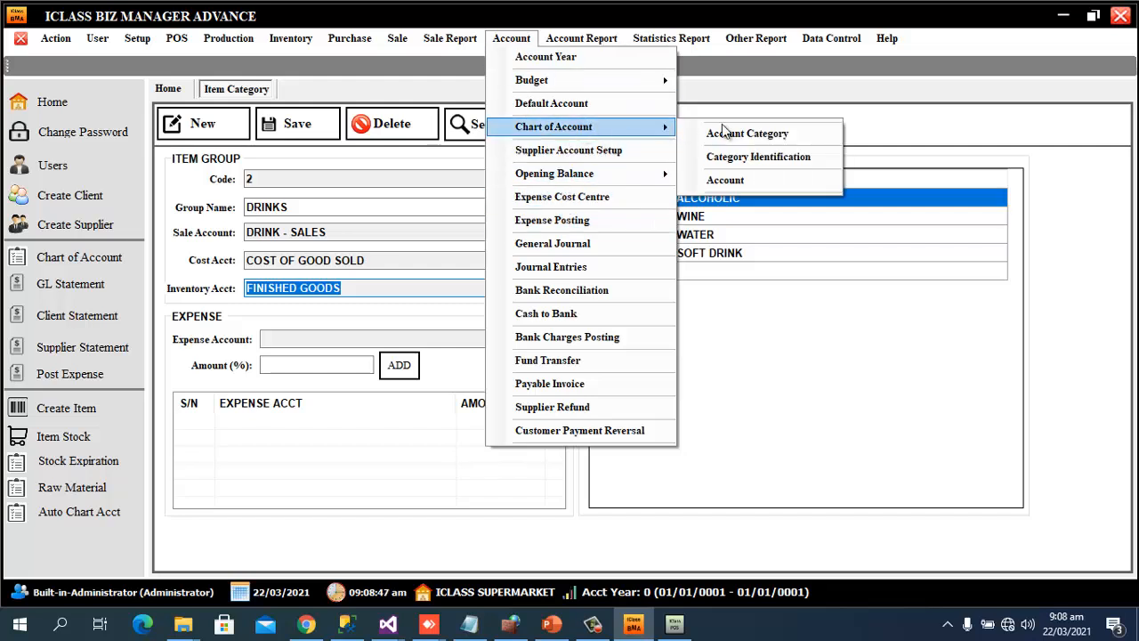
pyautogui.click(753, 182)
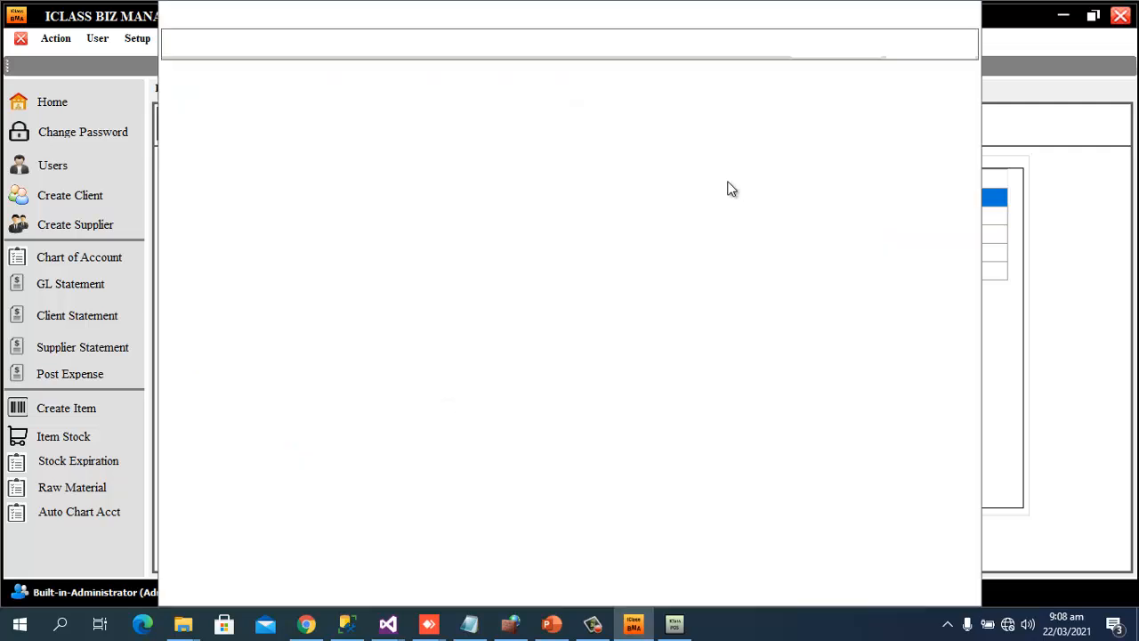
pyautogui.scroll(-6, 543, 267)
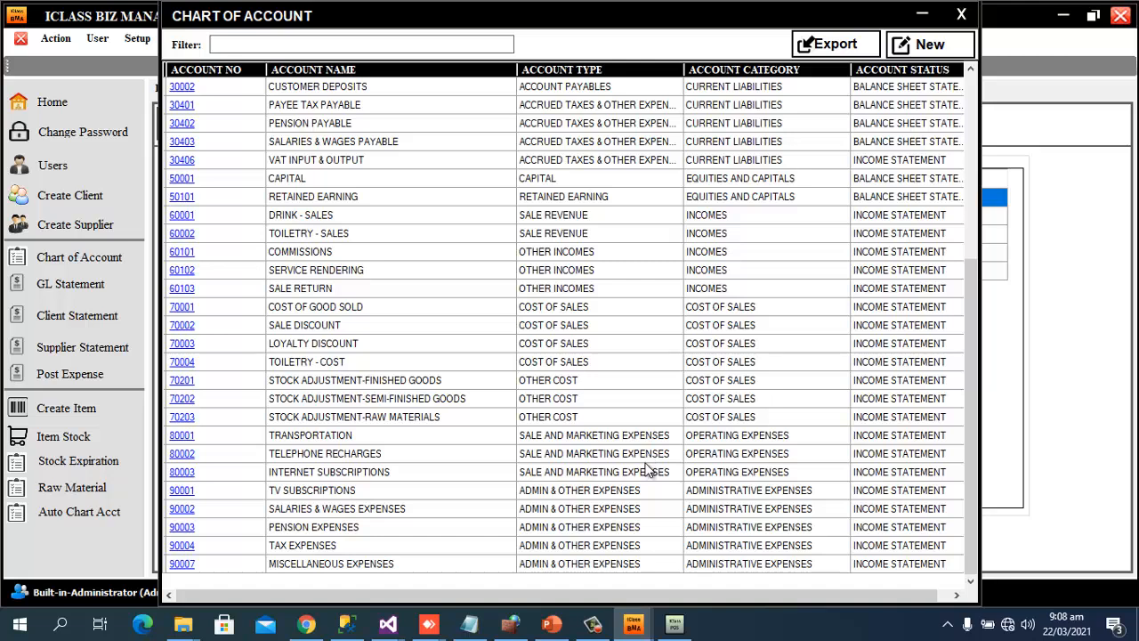
pyautogui.scroll(1, 658, 445)
pyautogui.scroll(5, 652, 413)
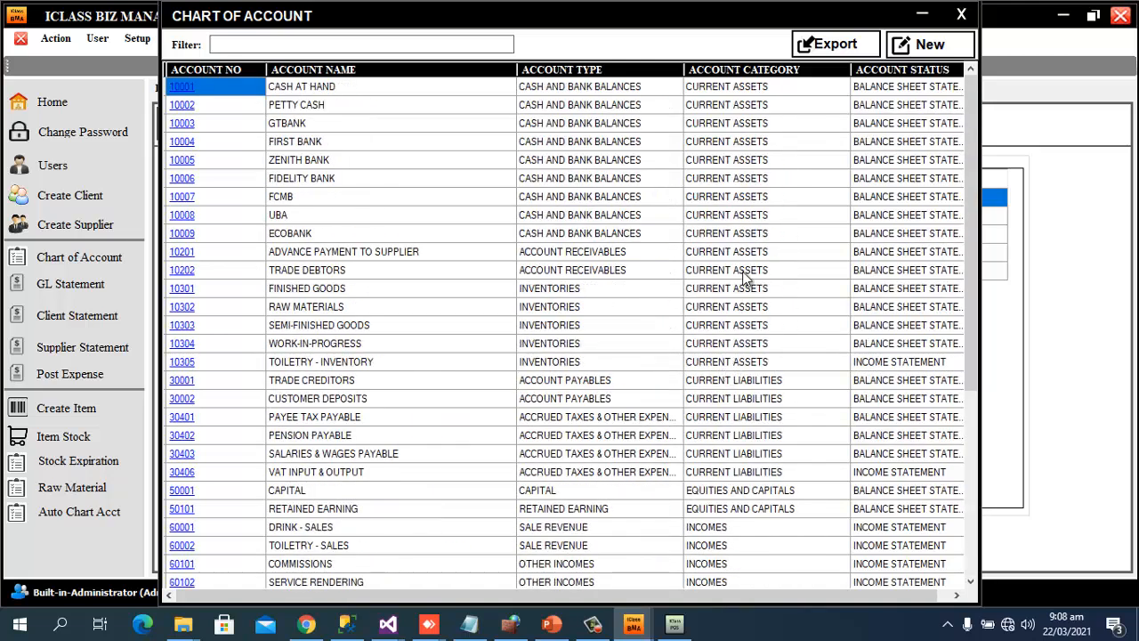
pyautogui.click(961, 16)
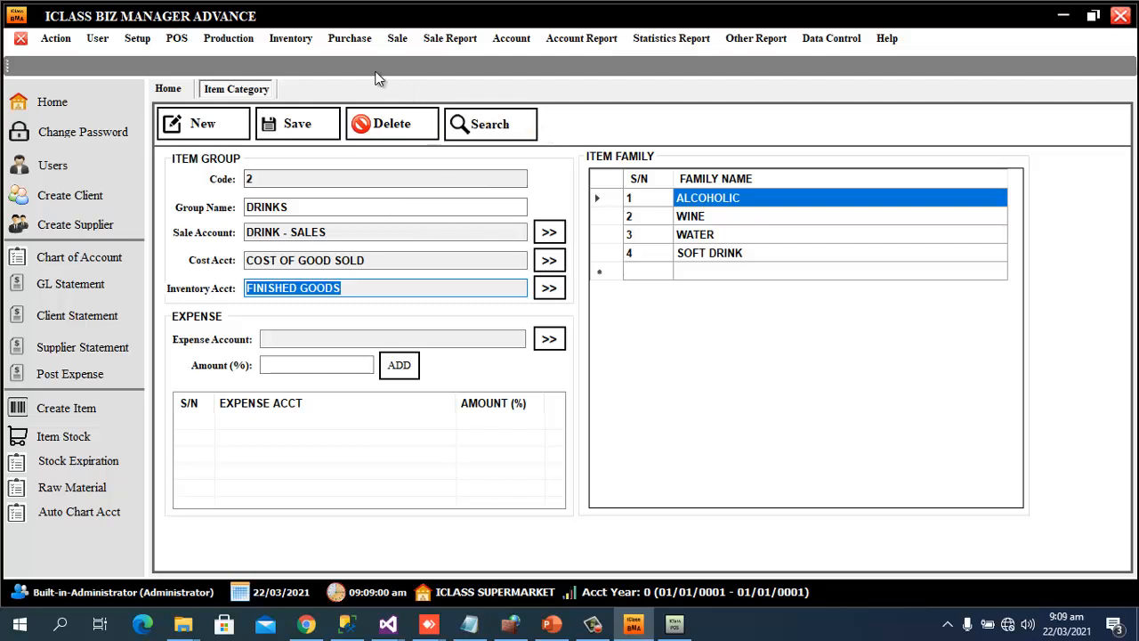
# Open the Inventory Item form and start a new item record, code 3
pyautogui.click(289, 42)
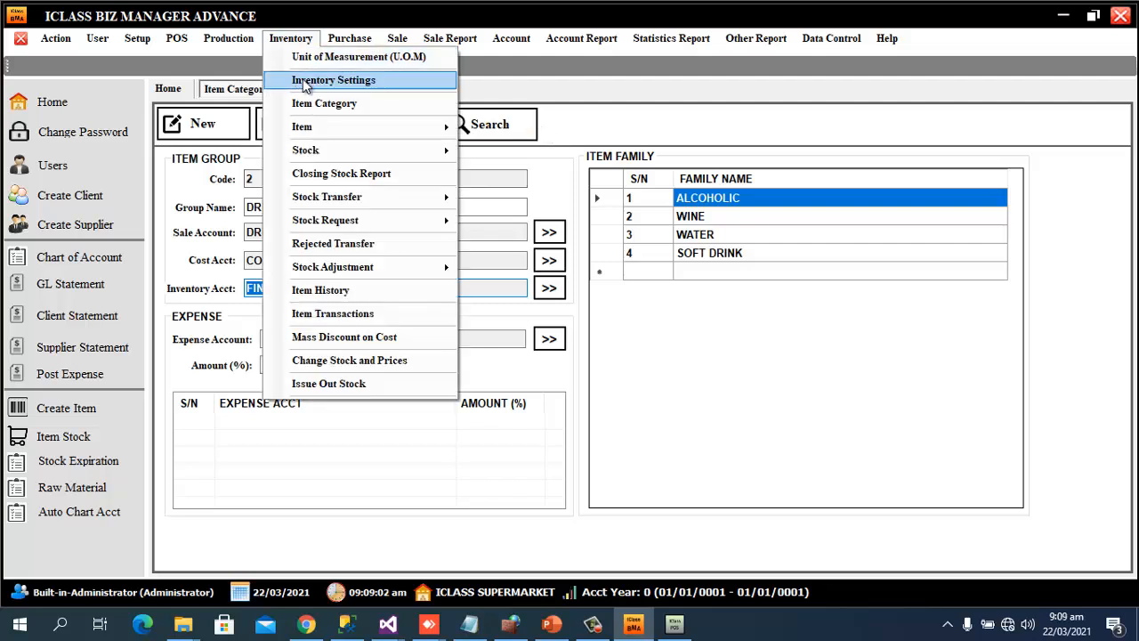
pyautogui.moveTo(311, 130)
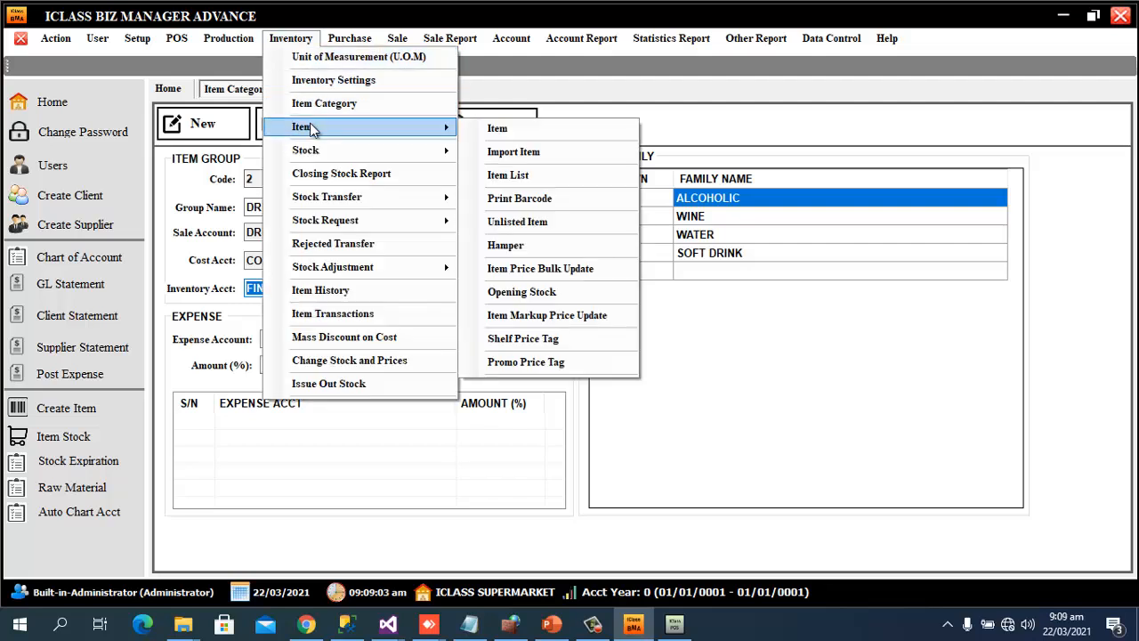
pyautogui.click(501, 130)
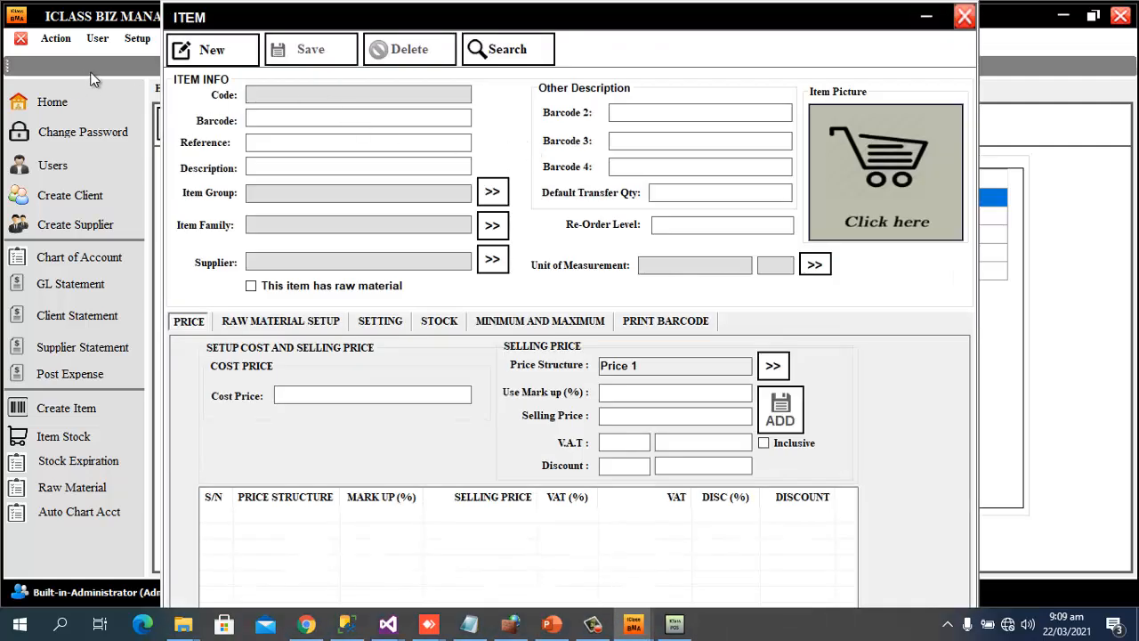
pyautogui.click(218, 51)
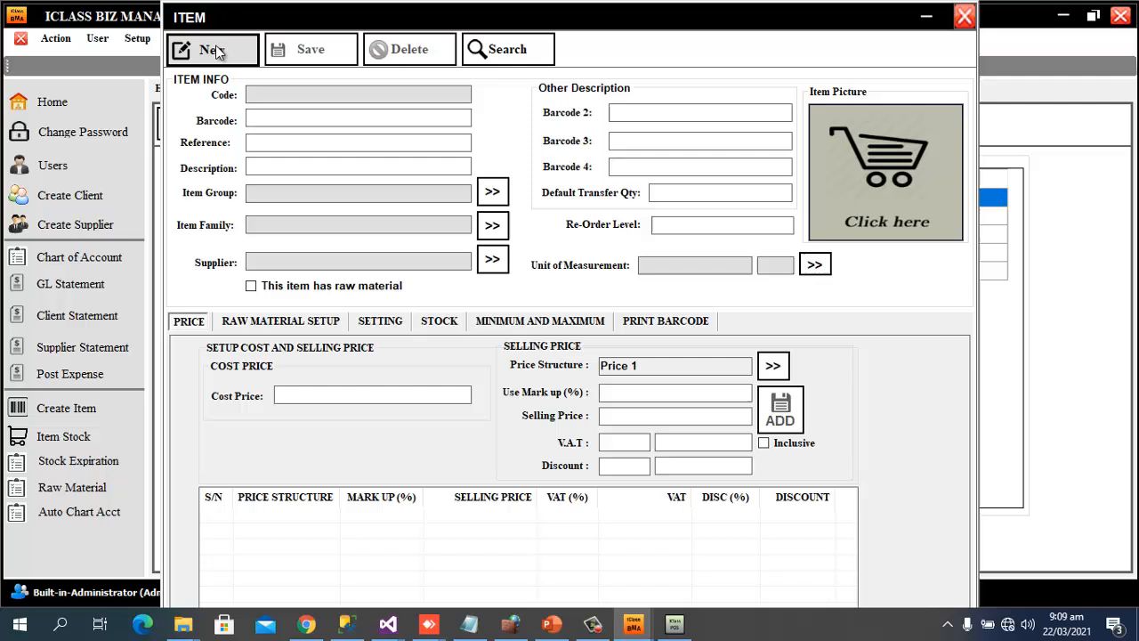
pyautogui.click(311, 116)
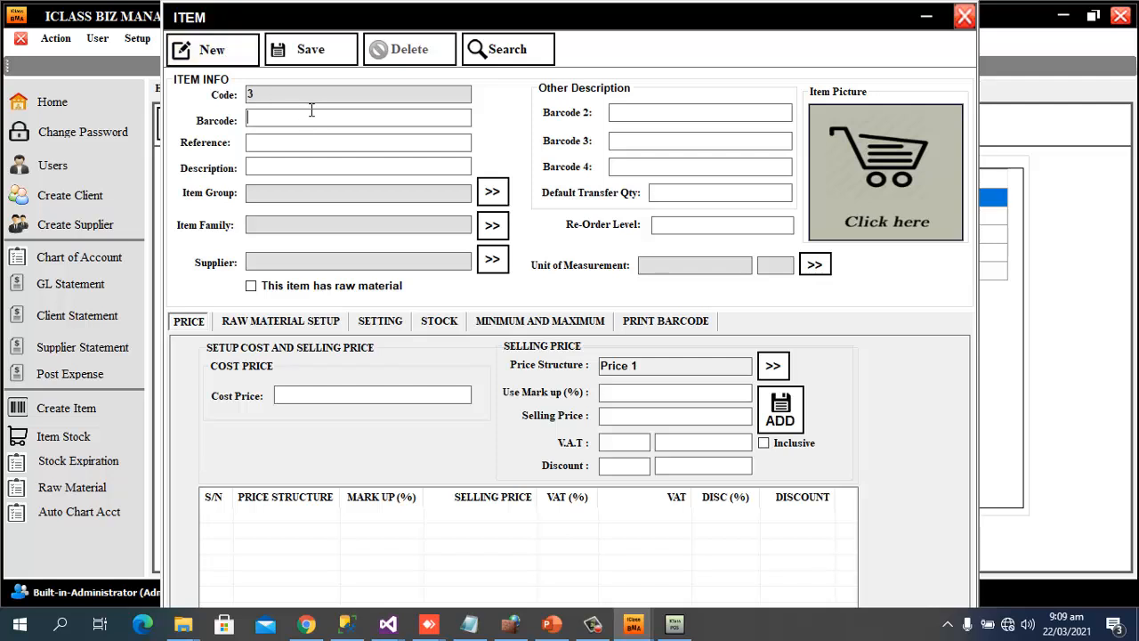
pyautogui.click(311, 112)
pyautogui.write('6151100150950')
pyautogui.click(329, 163)
pyautogui.write('Lipton Pet 45cl')
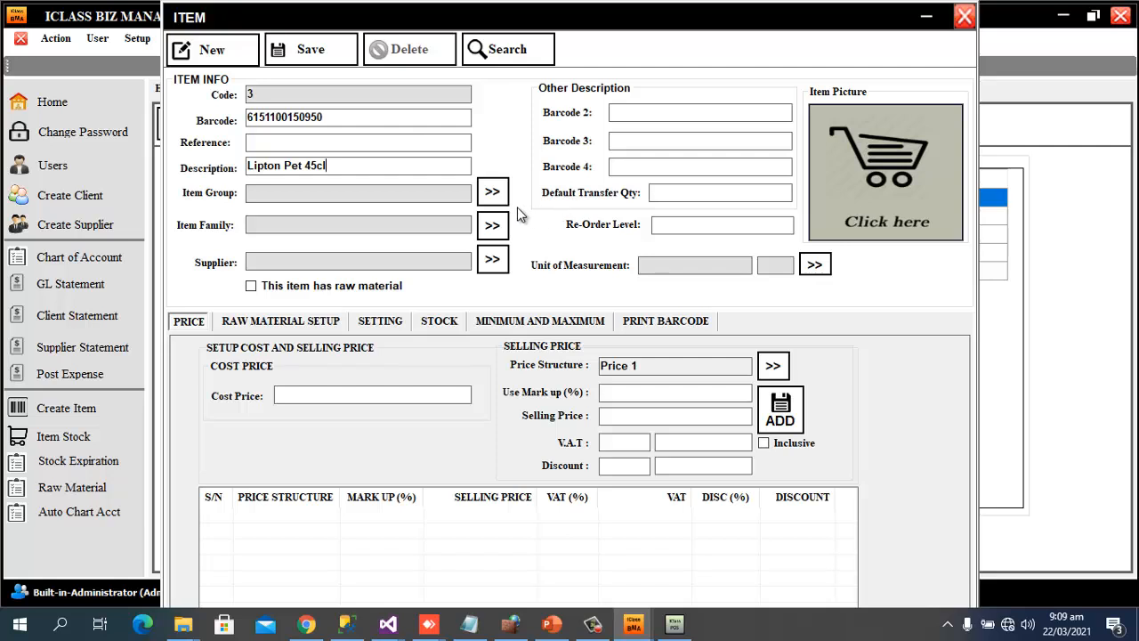
# Assign Lipton Pet 45cl to item group DRINKS and family SOFT DRINK, with cost price 70
pyautogui.click(492, 191)
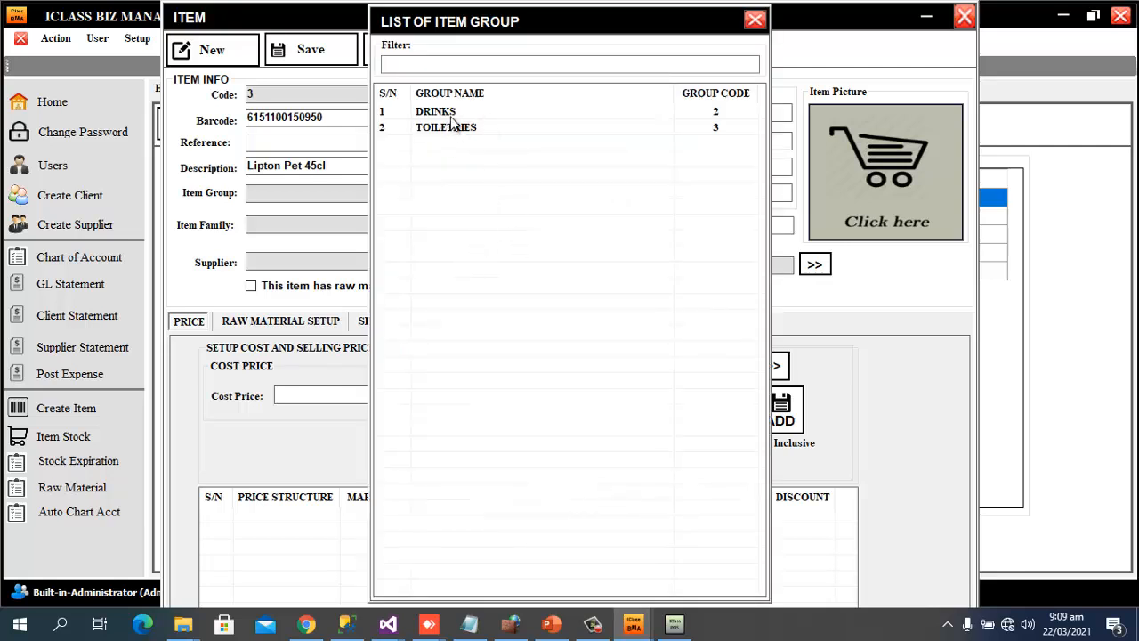
pyautogui.click(453, 114)
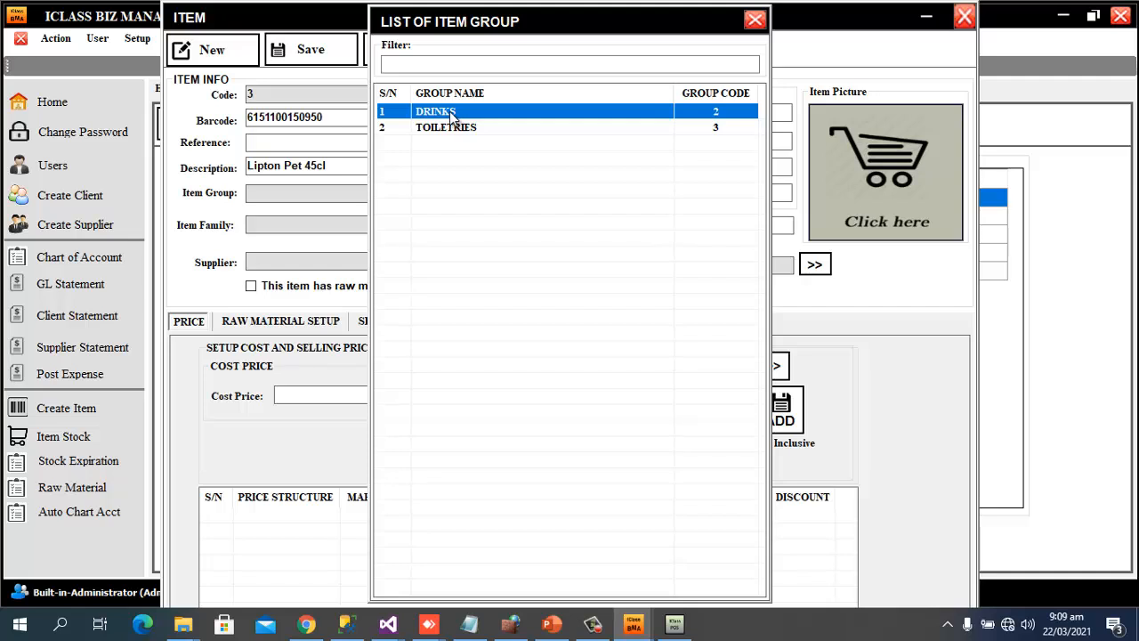
pyautogui.doubleClick(450, 112)
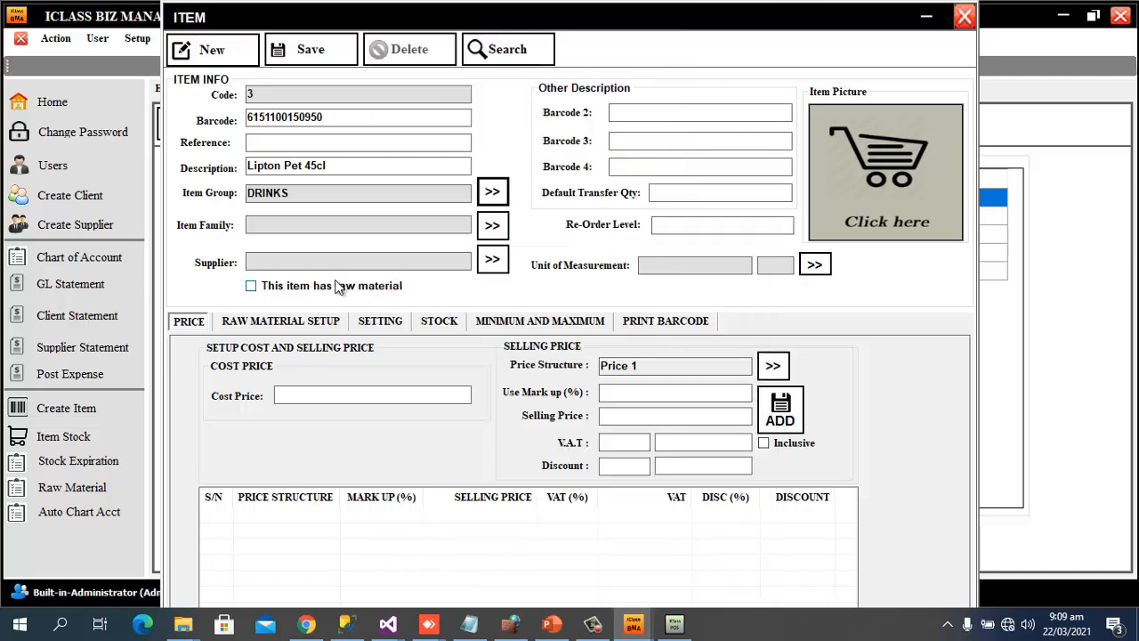
pyautogui.click(494, 227)
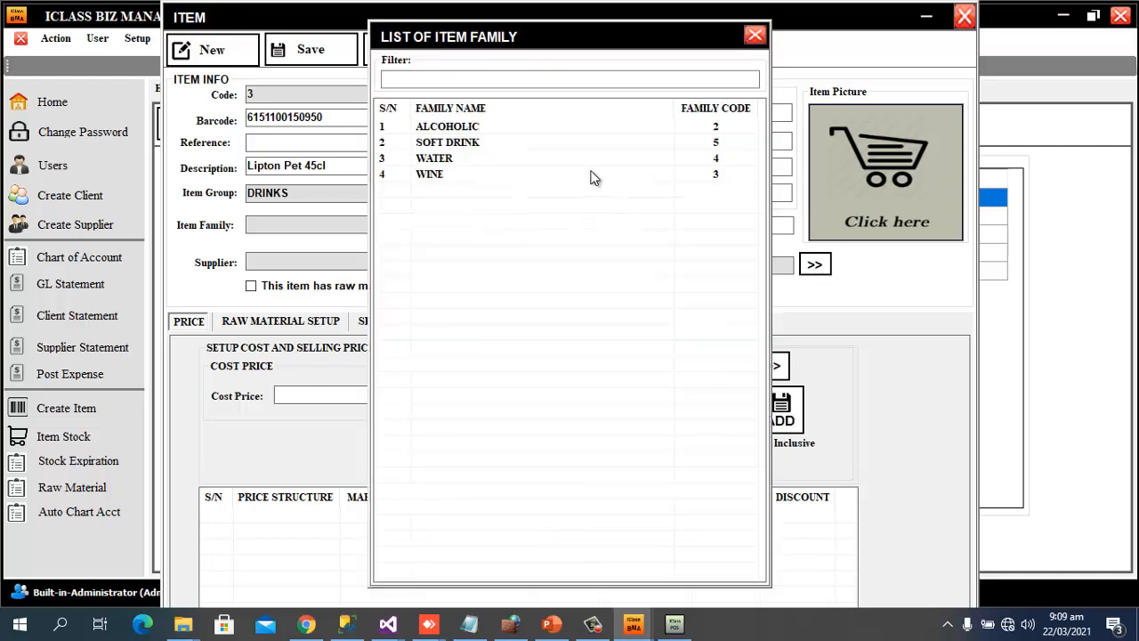
pyautogui.doubleClick(458, 144)
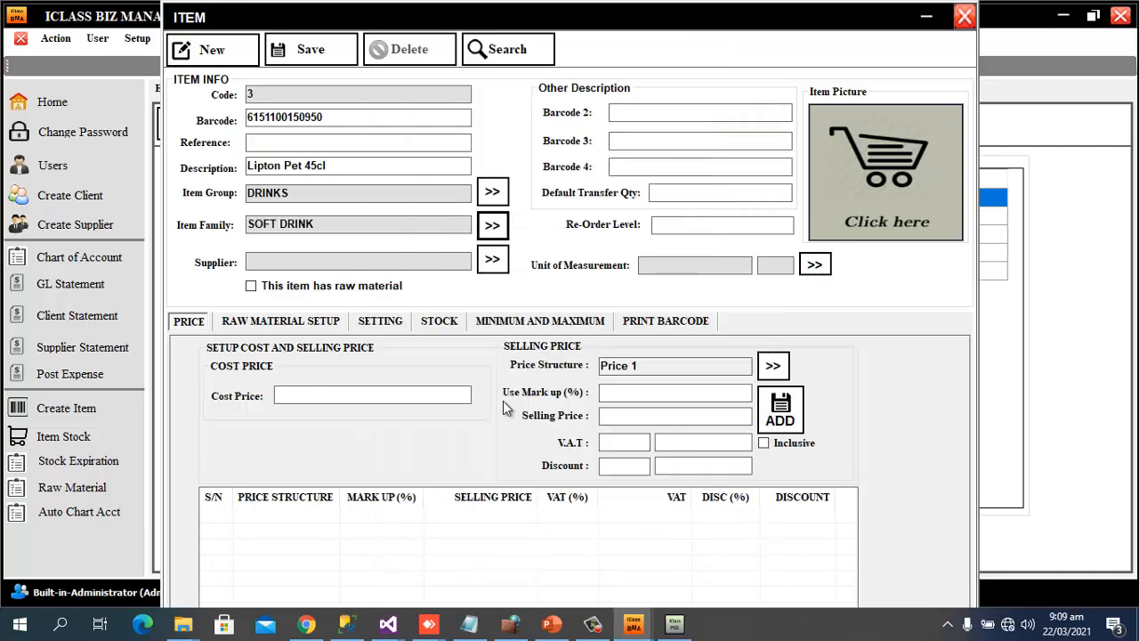
pyautogui.click(397, 396)
pyautogui.write('70')
# Enter a 50% markup and replace the cost price 70 with 100
pyautogui.click(679, 400)
pyautogui.write('50')
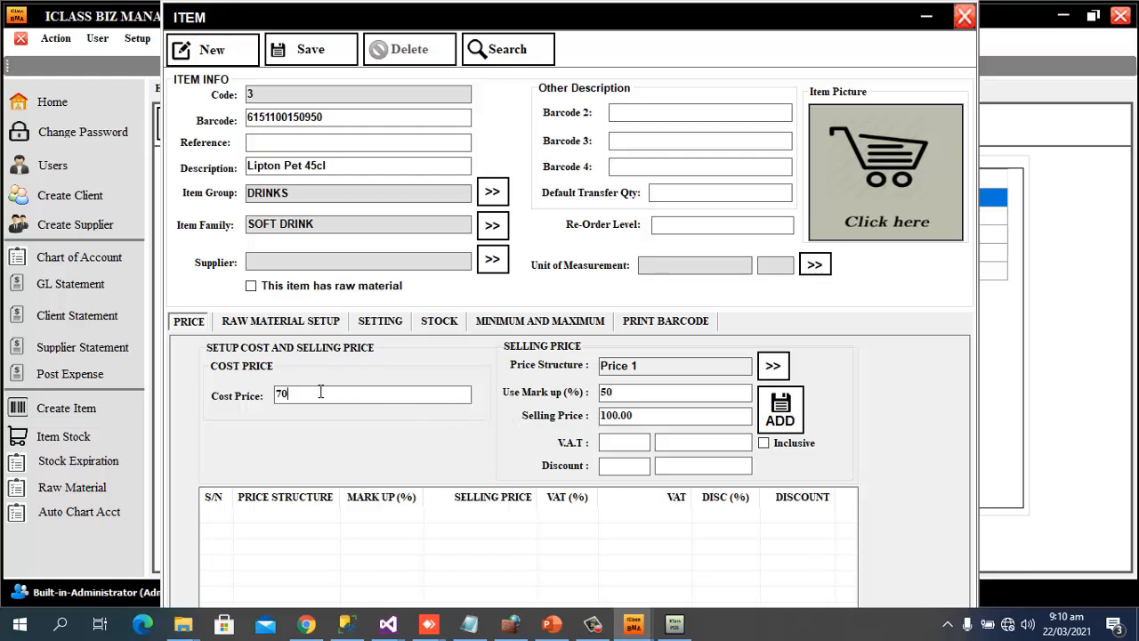
pyautogui.moveTo(321, 394); pyautogui.dragTo(251, 393)
pyautogui.write('100')
# Add 150.00 as the Price 1 selling price and save the Lipton item
pyautogui.click(623, 396)
pyautogui.press('BackSpace')
pyautogui.press('Tab')
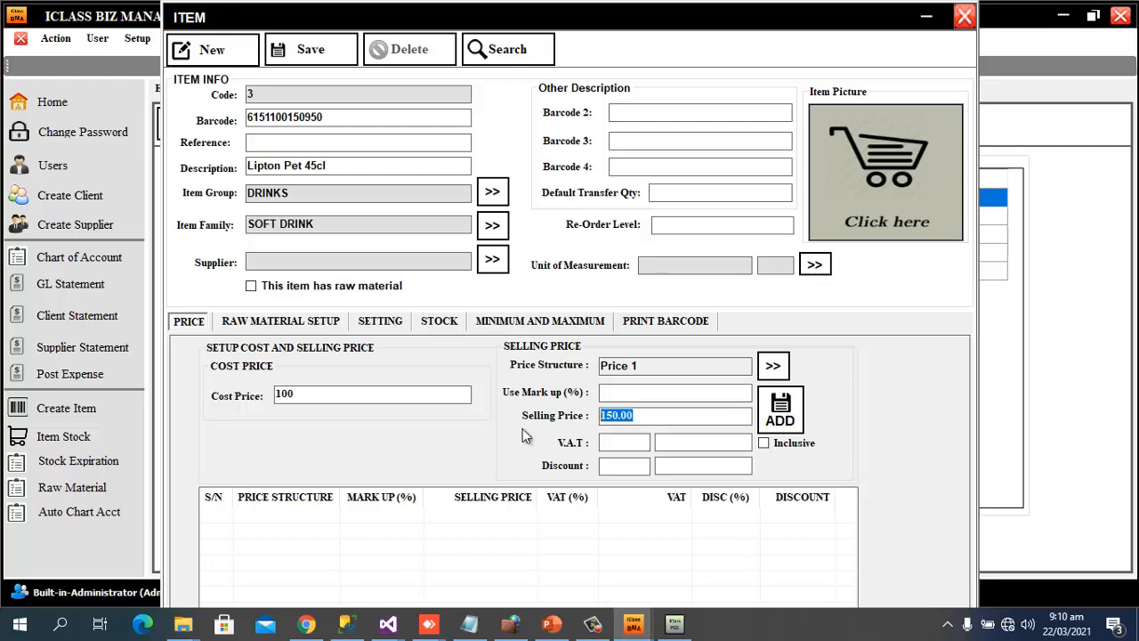
pyautogui.click(781, 414)
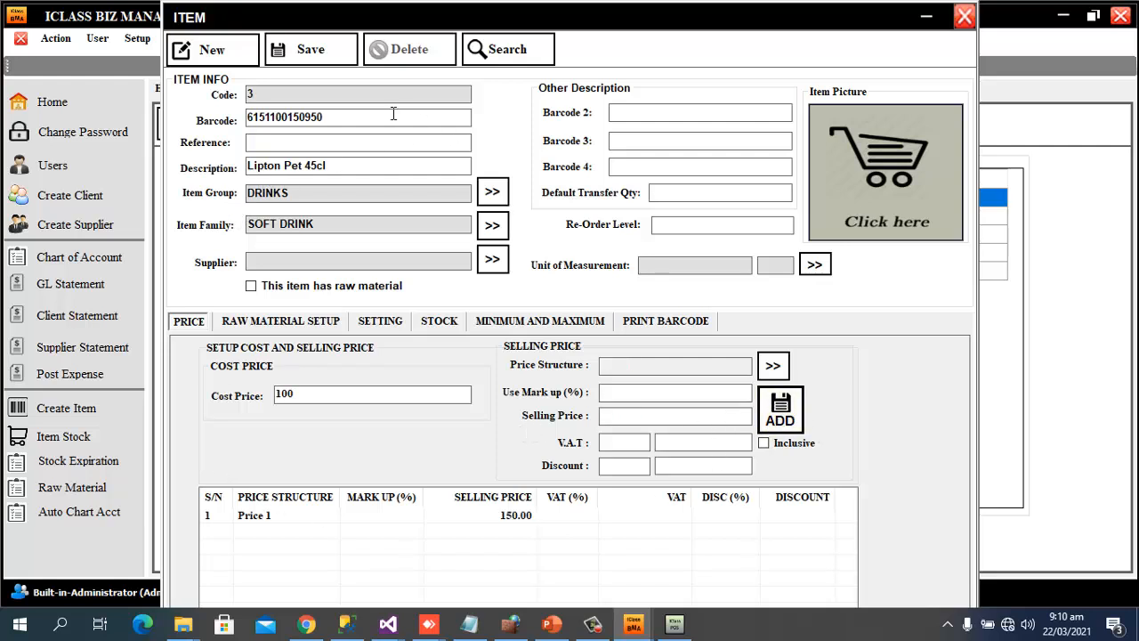
pyautogui.click(347, 62)
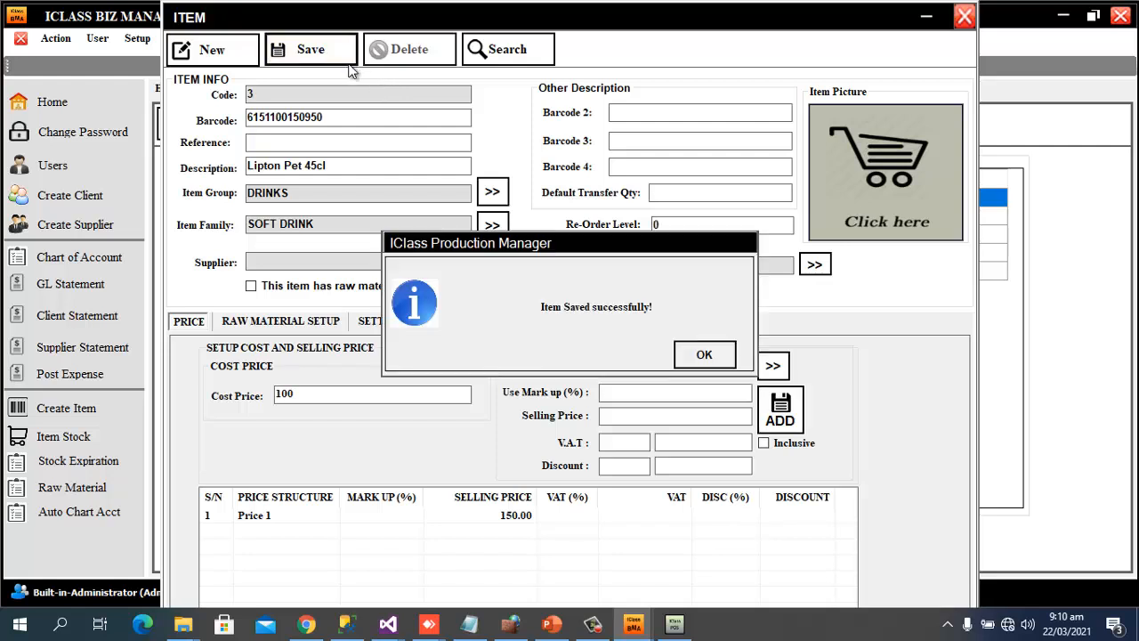
pyautogui.click(707, 354)
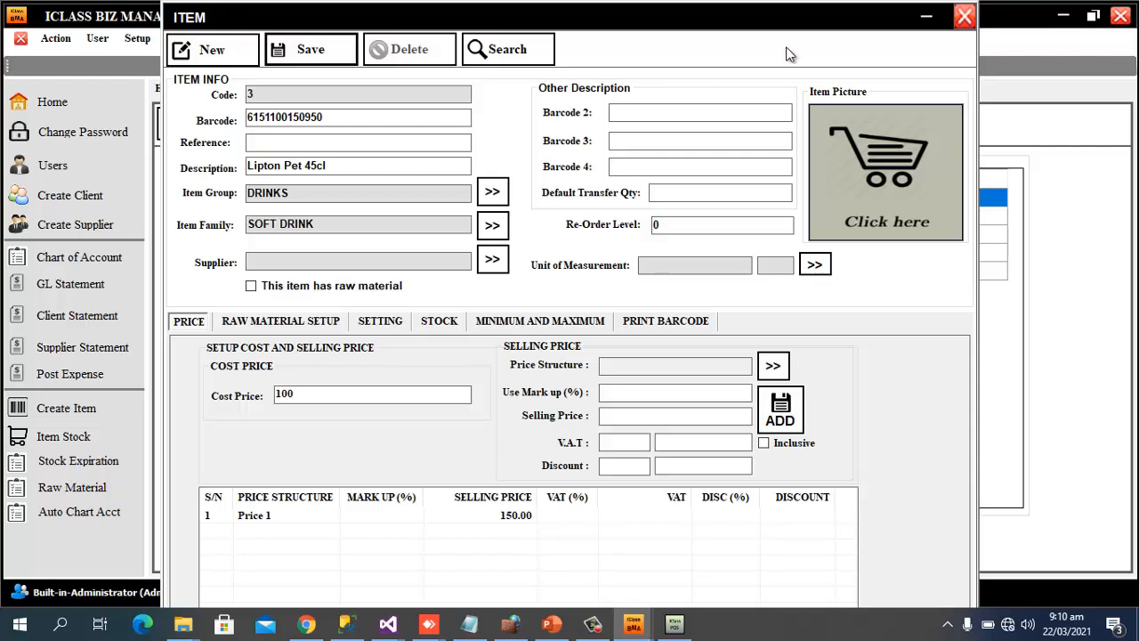
pyautogui.click(220, 53)
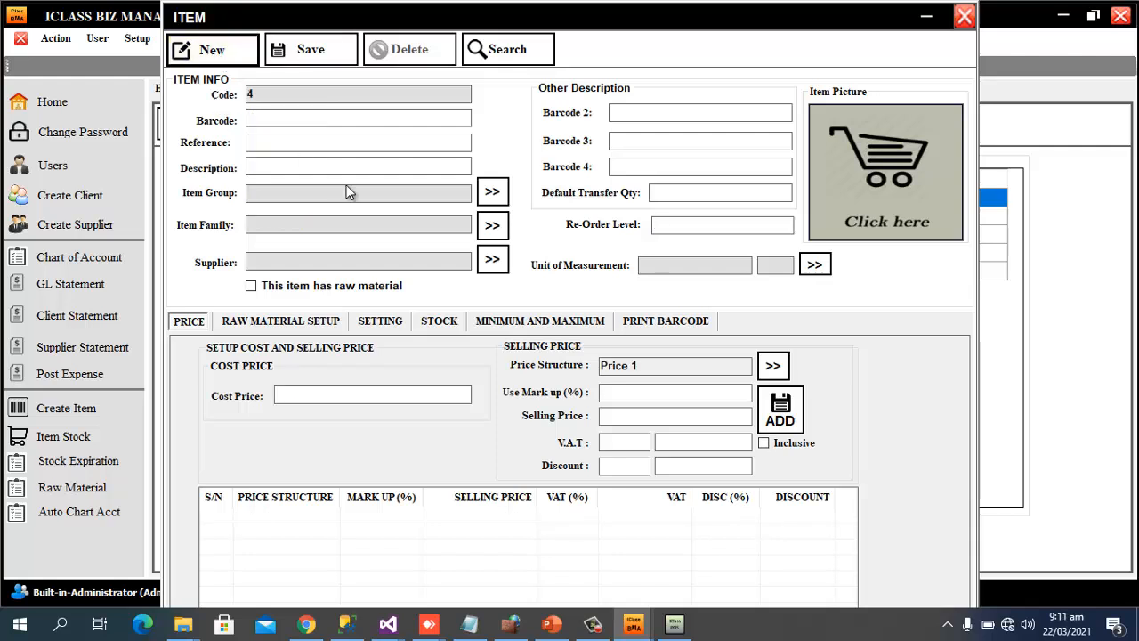
pyautogui.click(315, 119)
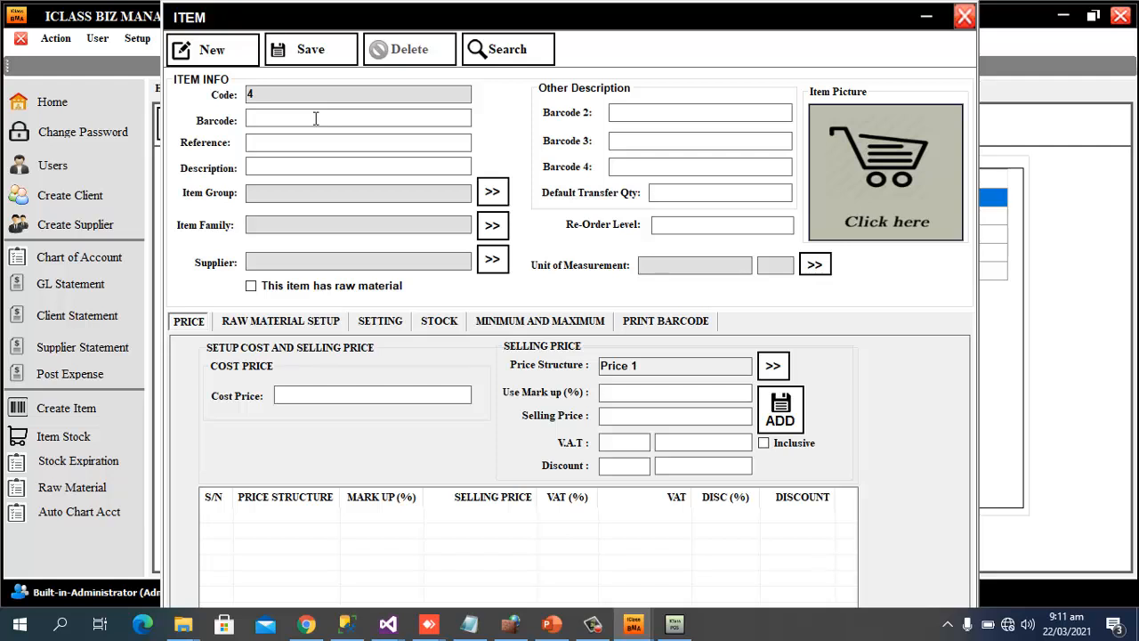
pyautogui.write('5060148951452')
pyautogui.click(302, 160)
pyautogui.write('Rambo')
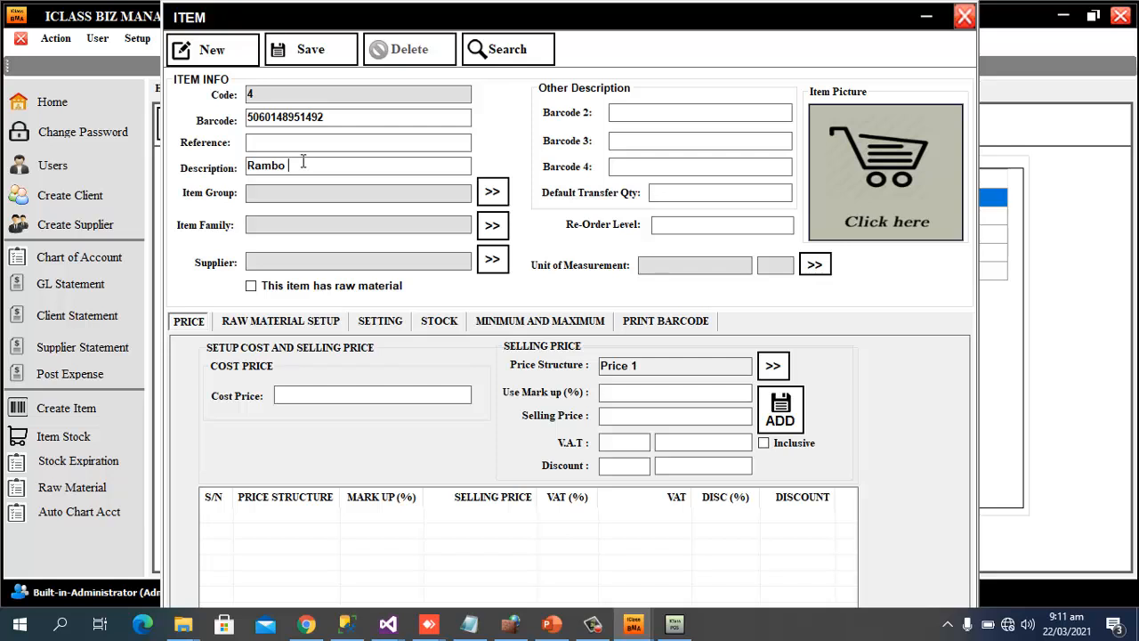
pyautogui.write('insect killer')
# Set Rambo insect killer's item group to TOILETRIES and its family to INSECTICIDES
pyautogui.click(493, 191)
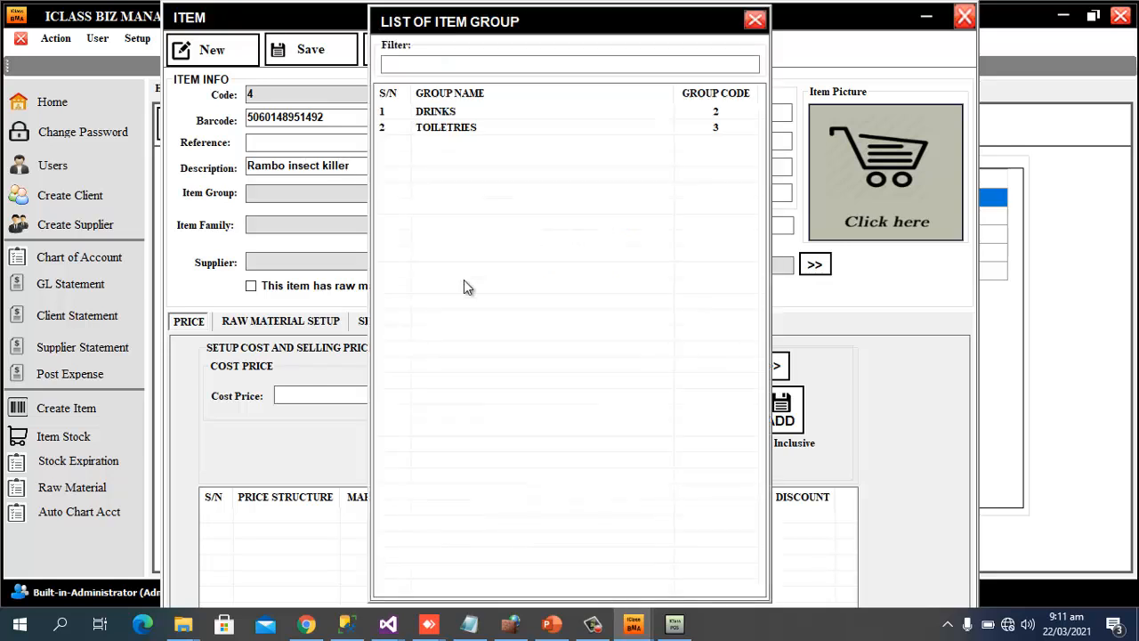
pyautogui.doubleClick(454, 126)
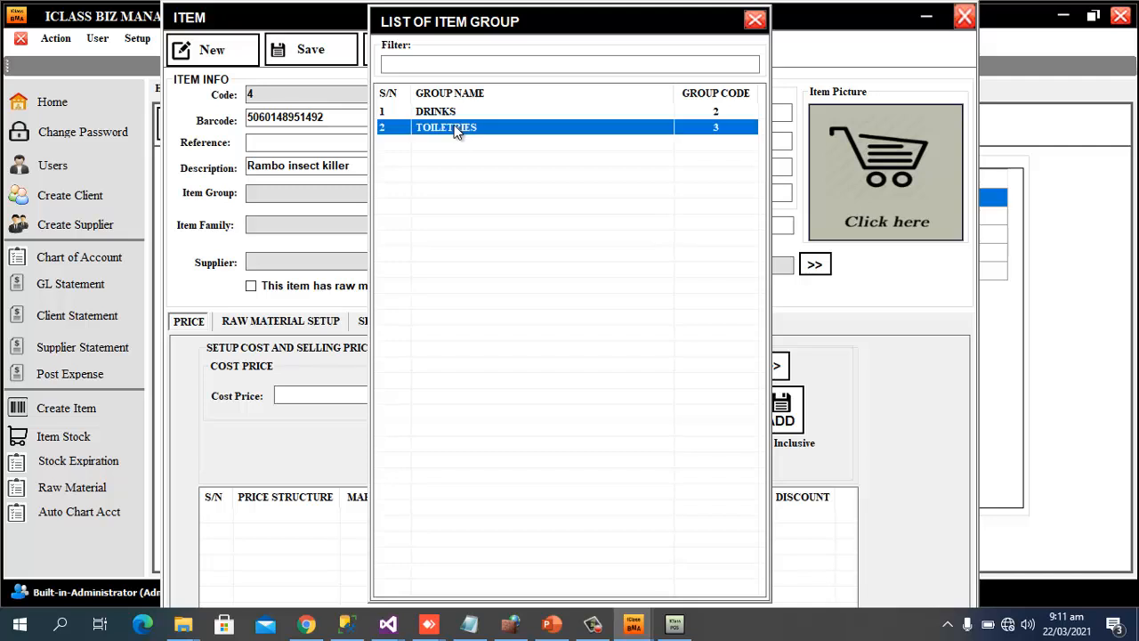
pyautogui.click(490, 225)
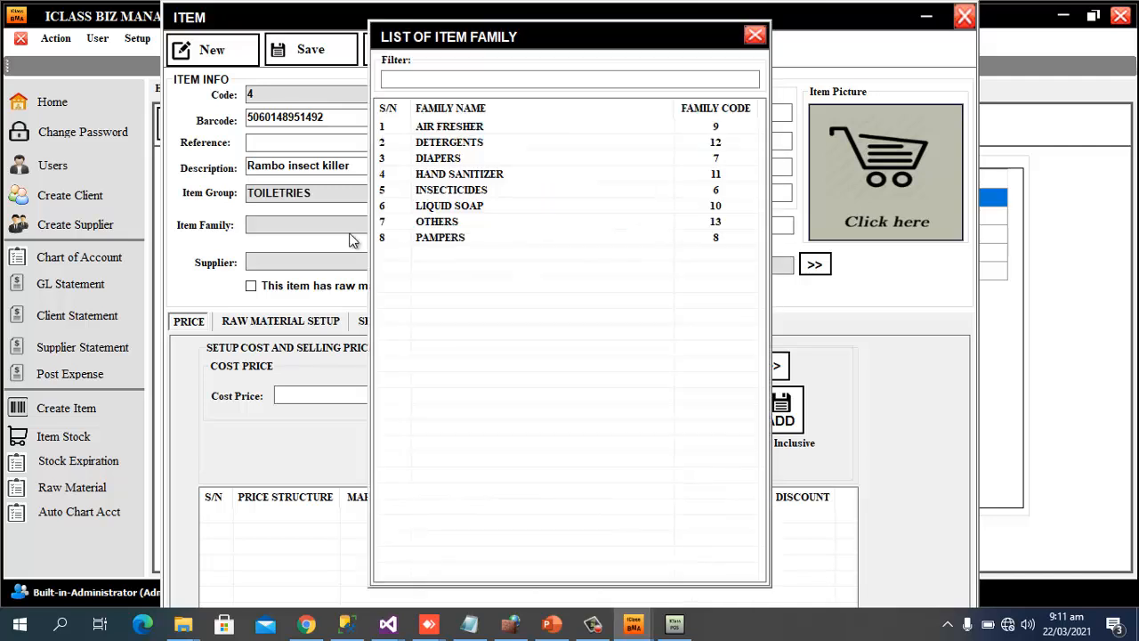
pyautogui.click(456, 190)
pyautogui.doubleClick(448, 190)
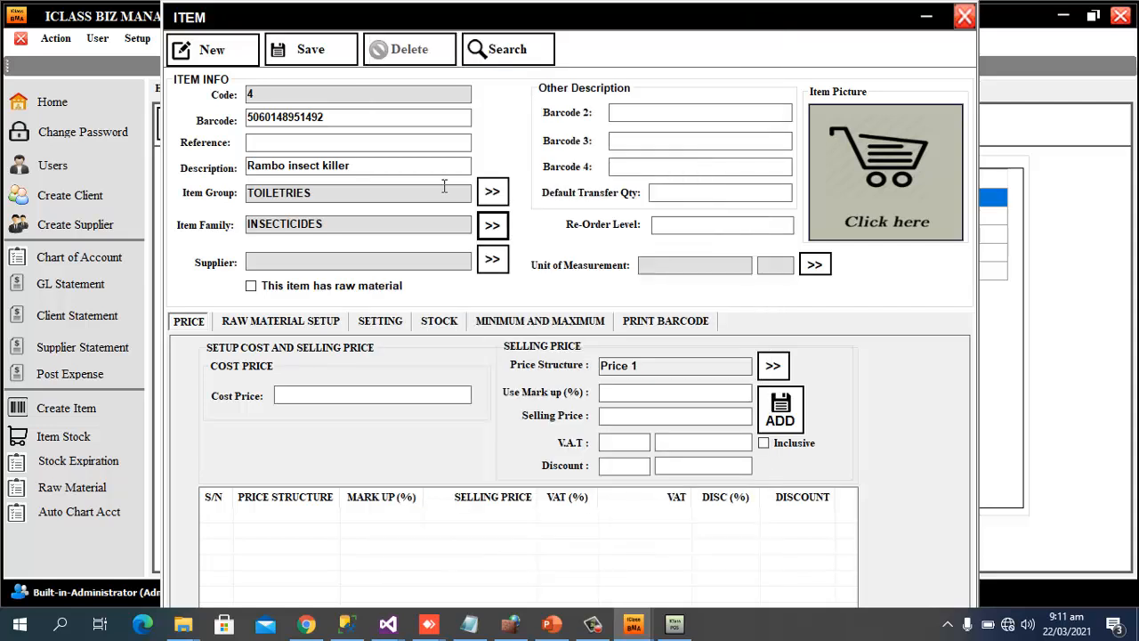
pyautogui.click(369, 393)
# Give the item cost price 400 and a 50% markup Price 1 of 600.00
pyautogui.write('400')
pyautogui.click(654, 415)
pyautogui.click(637, 388)
pyautogui.write('50')
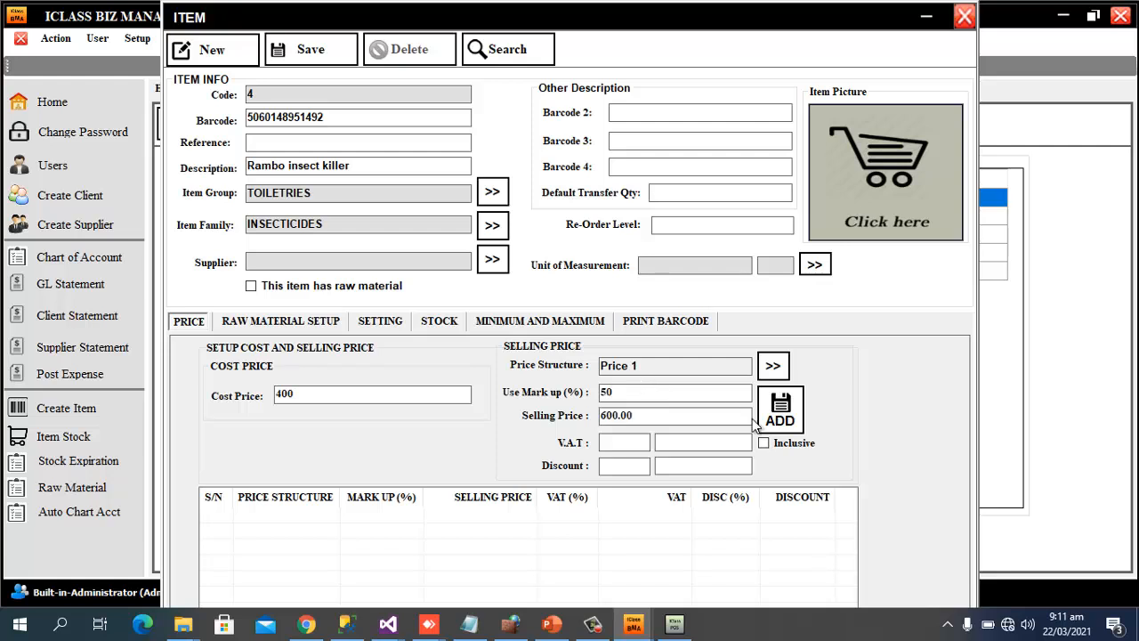
pyautogui.click(791, 413)
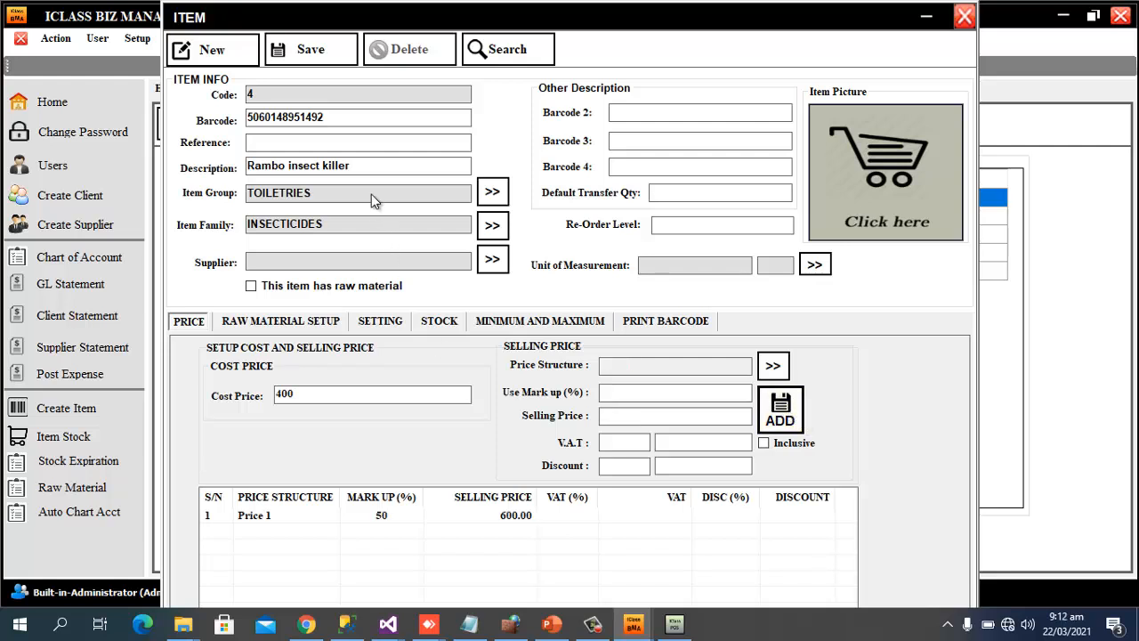
# Save Rambo insect killer and start blank item 5
pyautogui.click(322, 57)
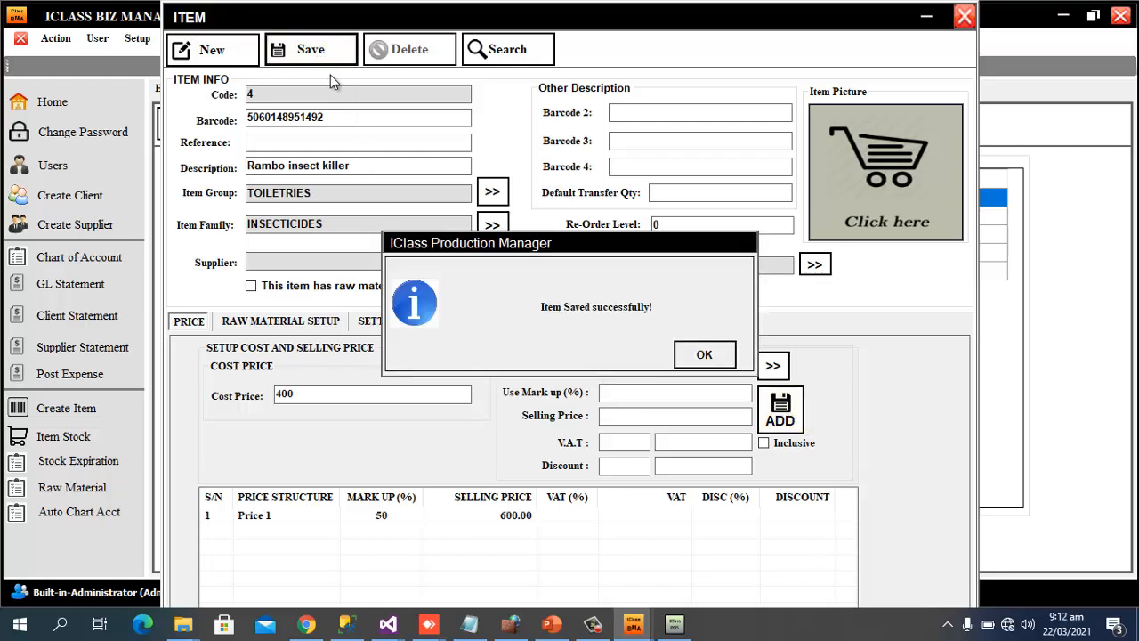
pyautogui.click(707, 354)
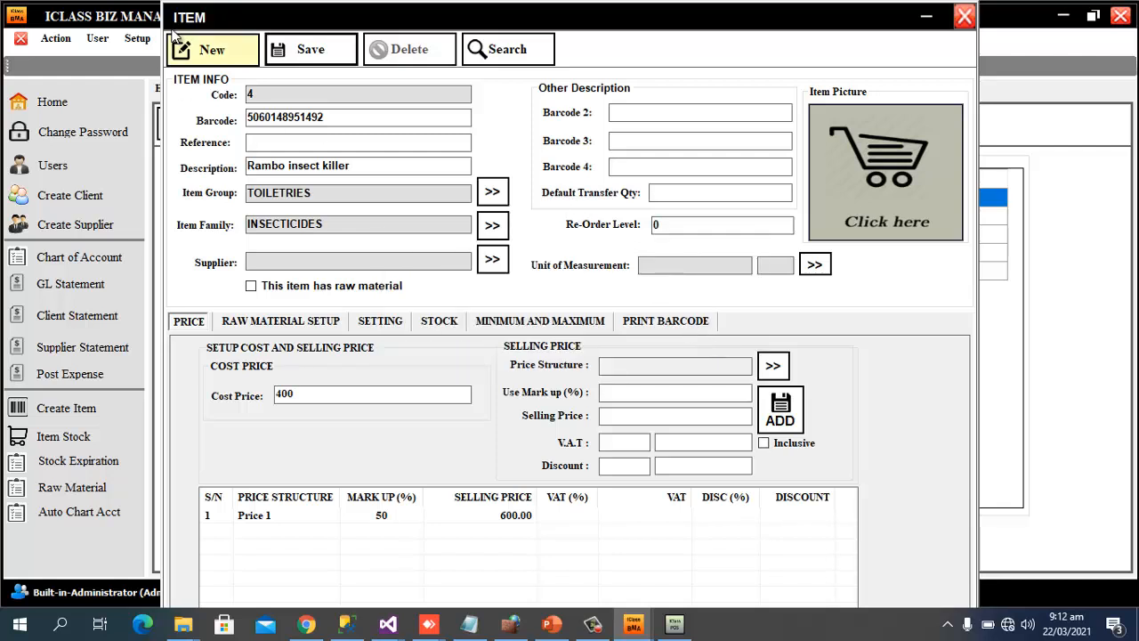
pyautogui.click(211, 55)
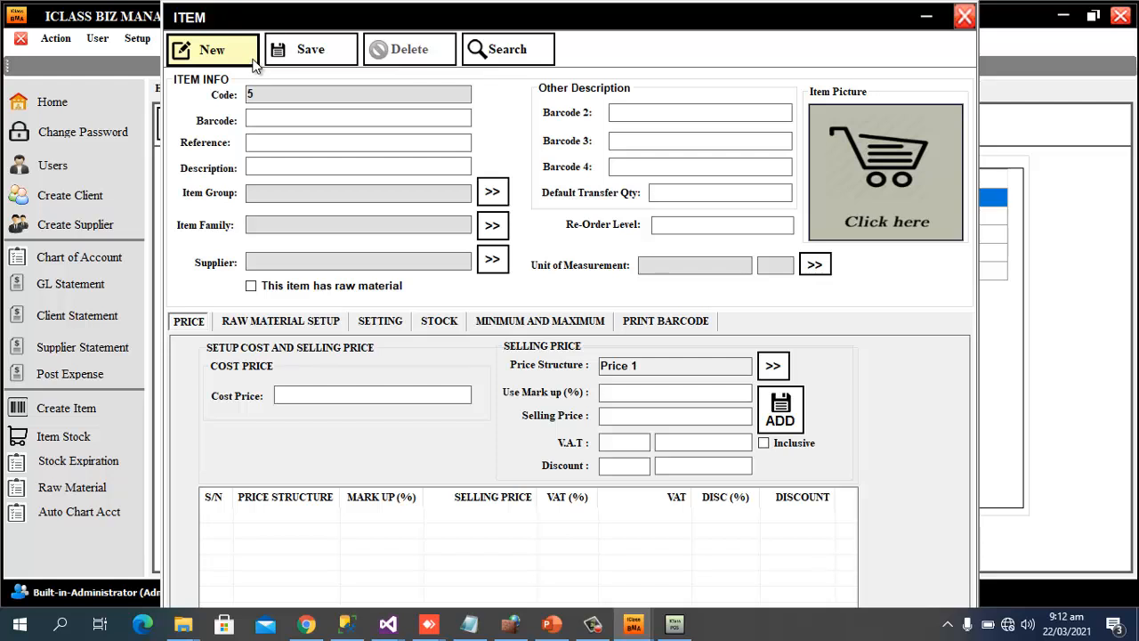
pyautogui.click(256, 62)
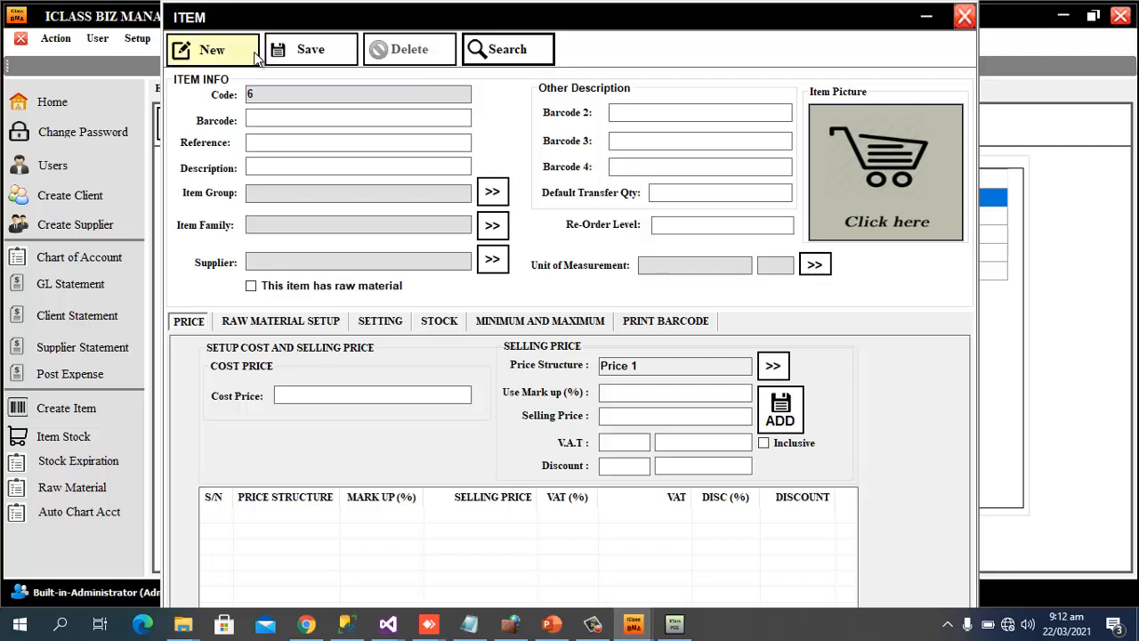
pyautogui.click(268, 116)
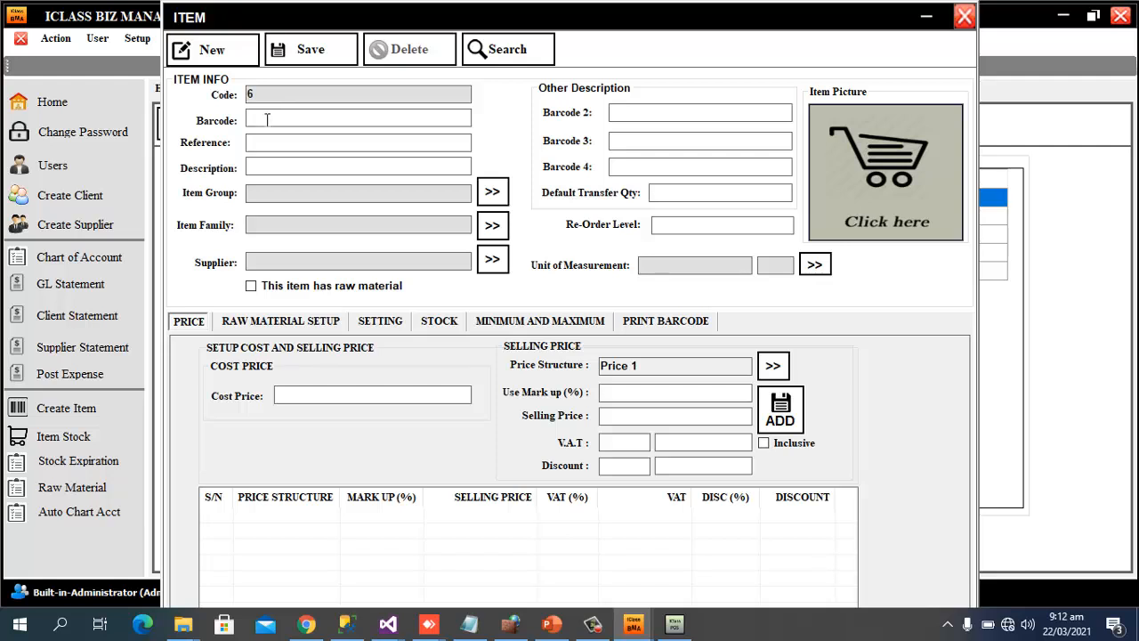
pyautogui.write('6154900107031')
pyautogui.click(504, 195)
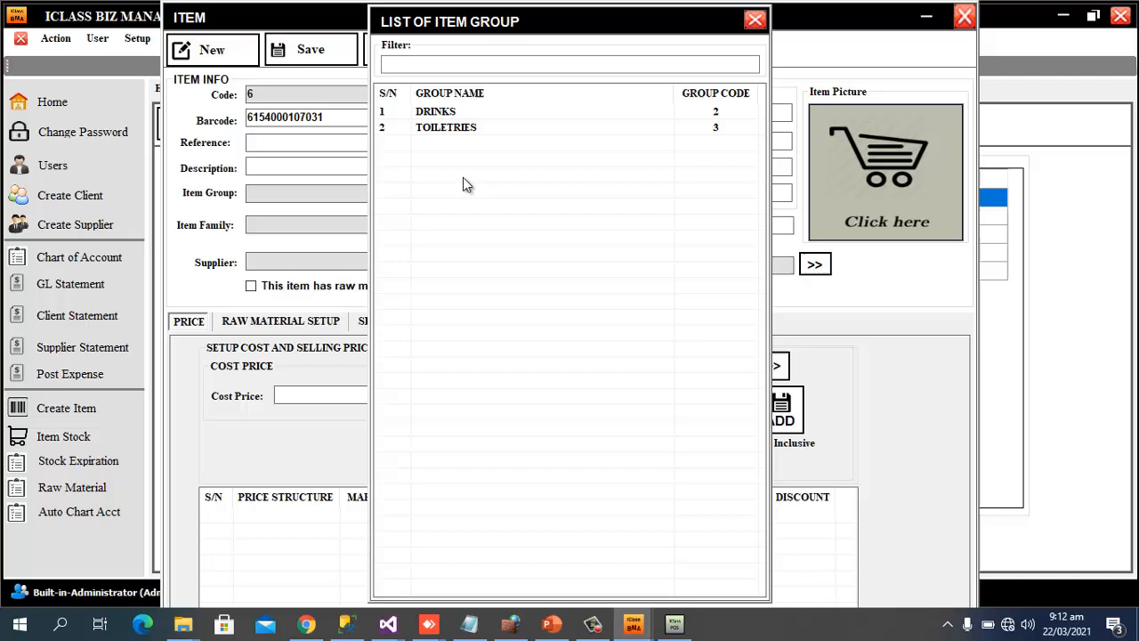
pyautogui.doubleClick(436, 125)
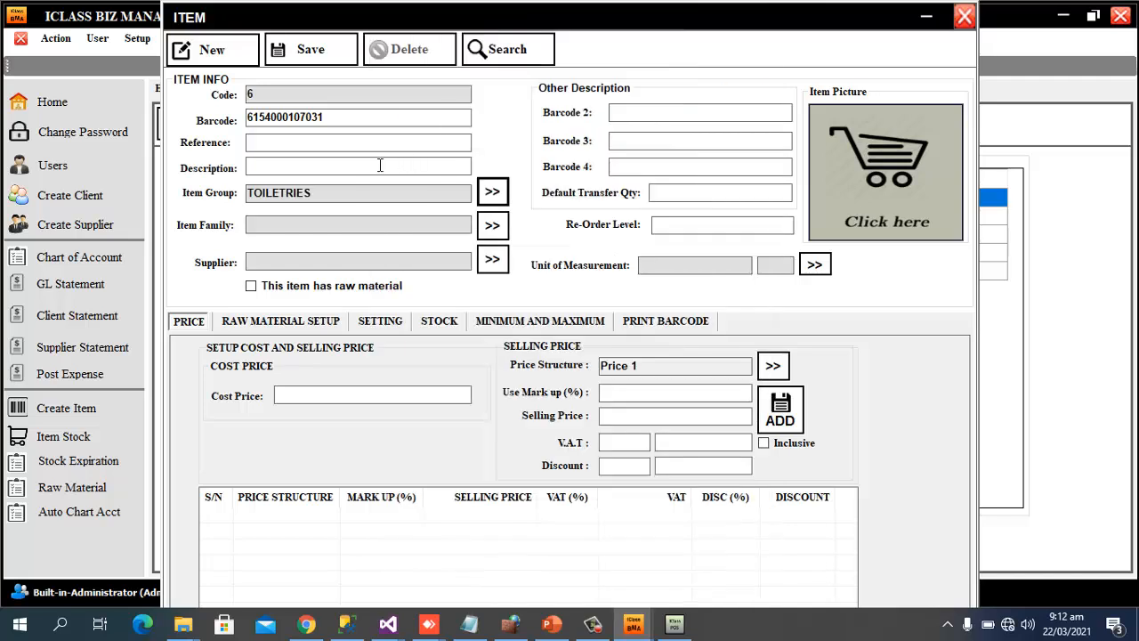
pyautogui.click(343, 162)
pyautogui.write('Swiss Air fres')
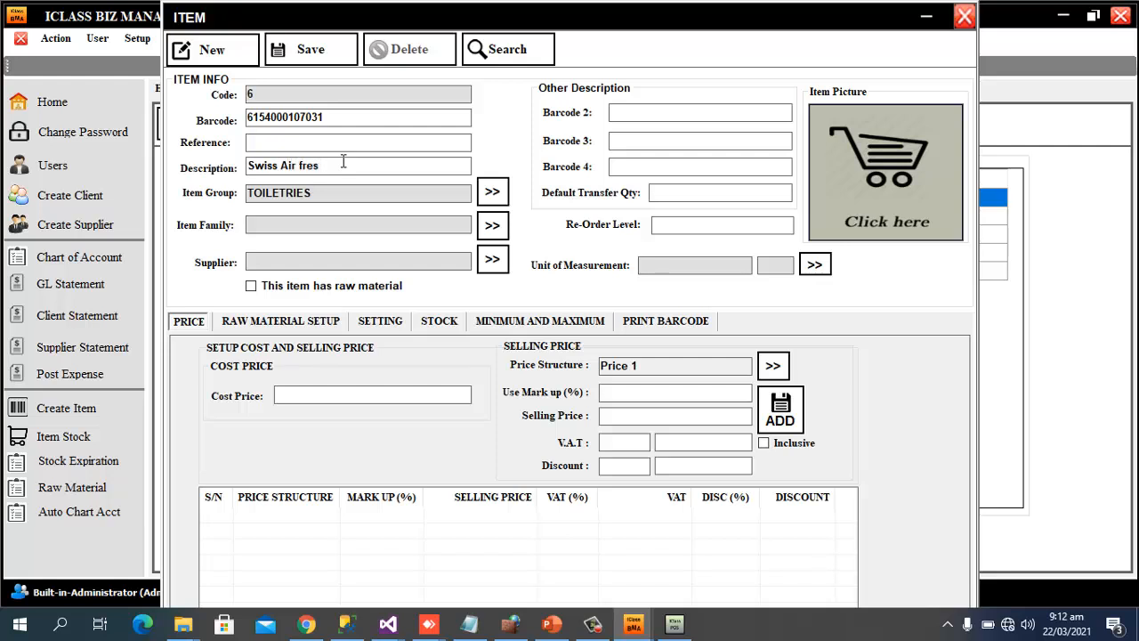
pyautogui.write('her')
# Set family AIR FRESHER, cost price 400 and Price 1 selling price 500
pyautogui.click(492, 226)
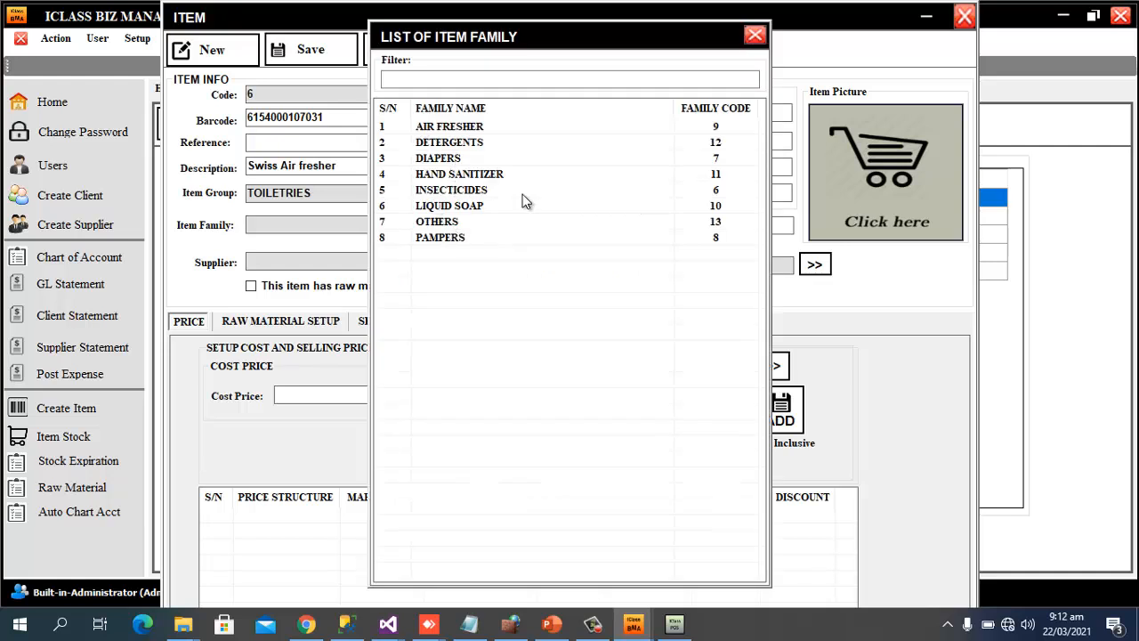
pyautogui.doubleClick(449, 130)
pyautogui.click(406, 396)
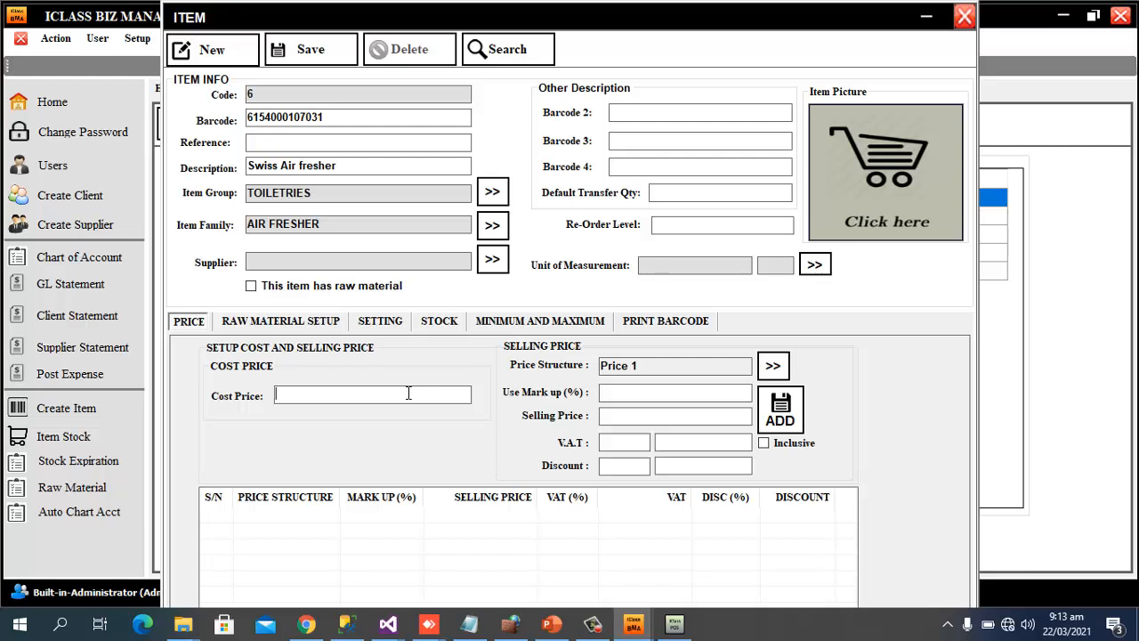
pyautogui.write('400')
pyautogui.click(677, 417)
pyautogui.write('500')
pyautogui.click(776, 411)
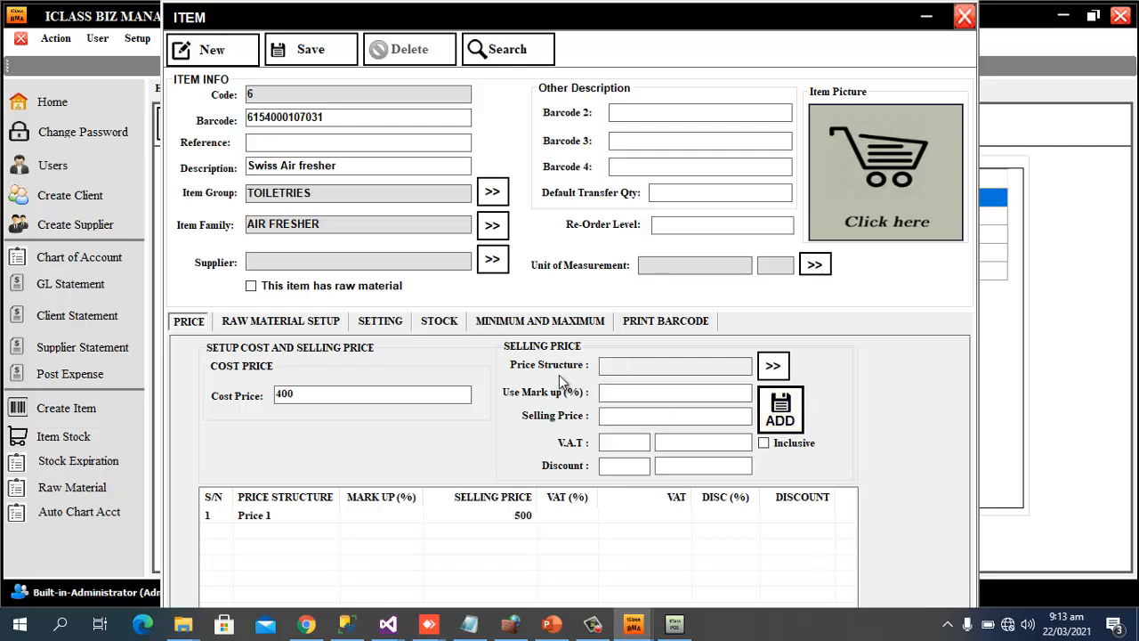
# Save Swiss Air fresher as item 6 and start blank item 7
pyautogui.click(310, 49)
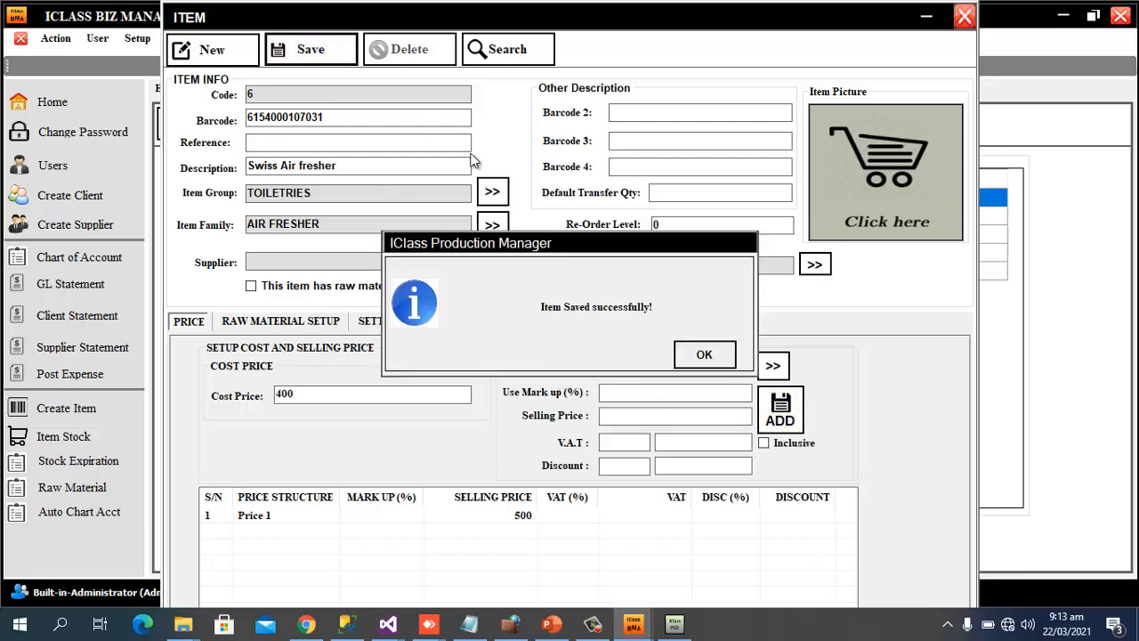
pyautogui.click(699, 353)
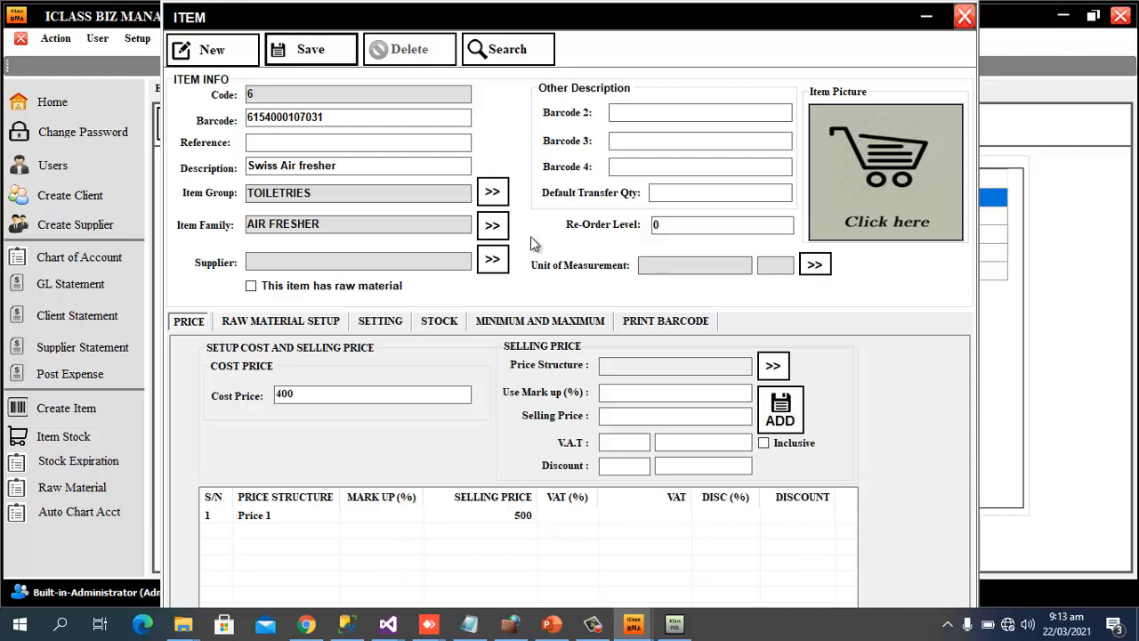
pyautogui.click(236, 44)
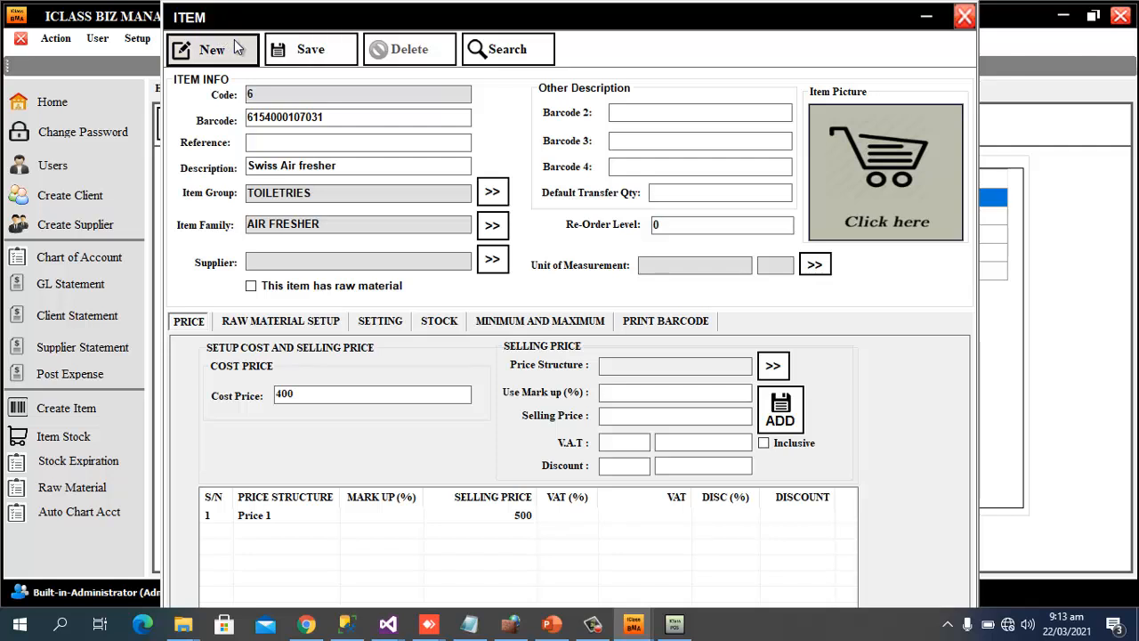
pyautogui.click(352, 136)
pyautogui.click(347, 122)
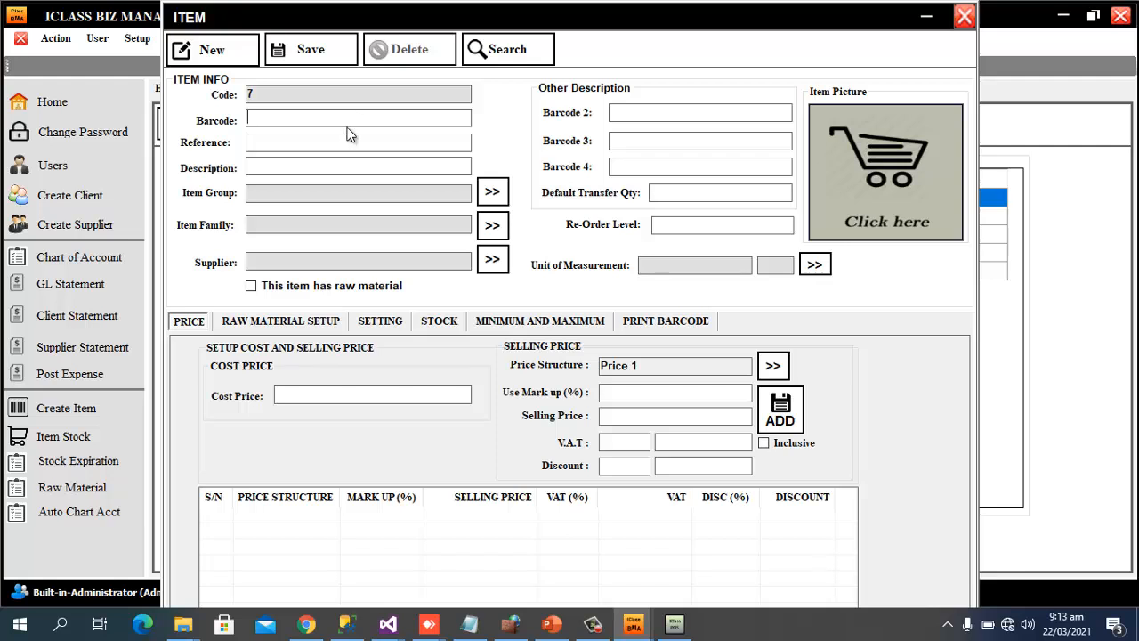
pyautogui.write('6154000111113')
pyautogui.click(298, 164)
pyautogui.write('Wa')
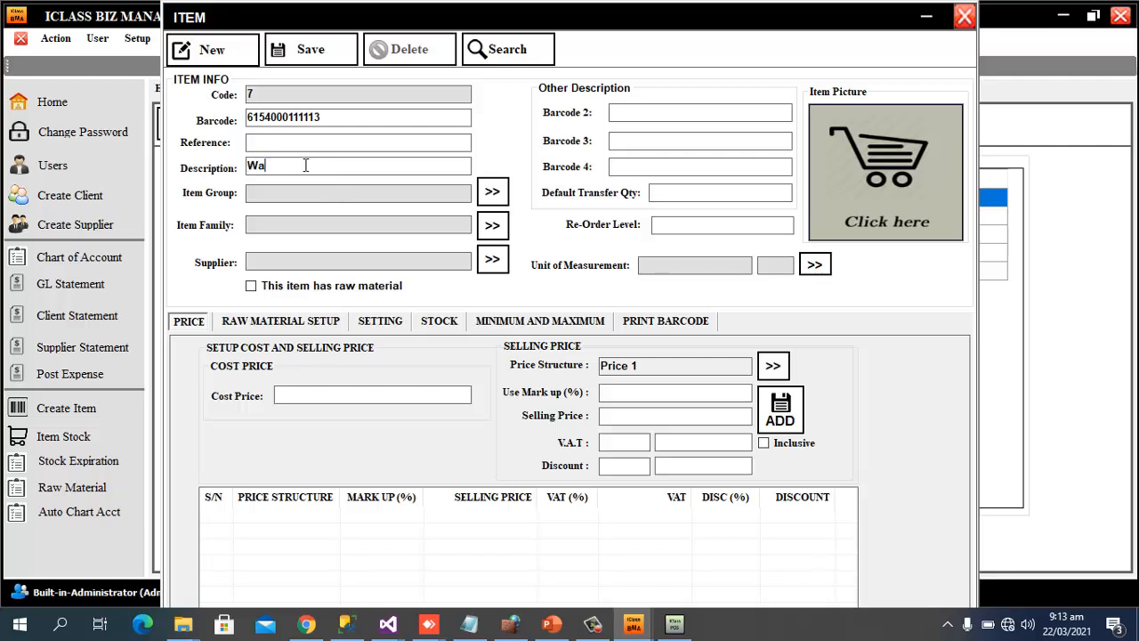
pyautogui.write('w detergent')
# File Waw detergent under group TOILETRIES and family DETERGENTS
pyautogui.click(493, 192)
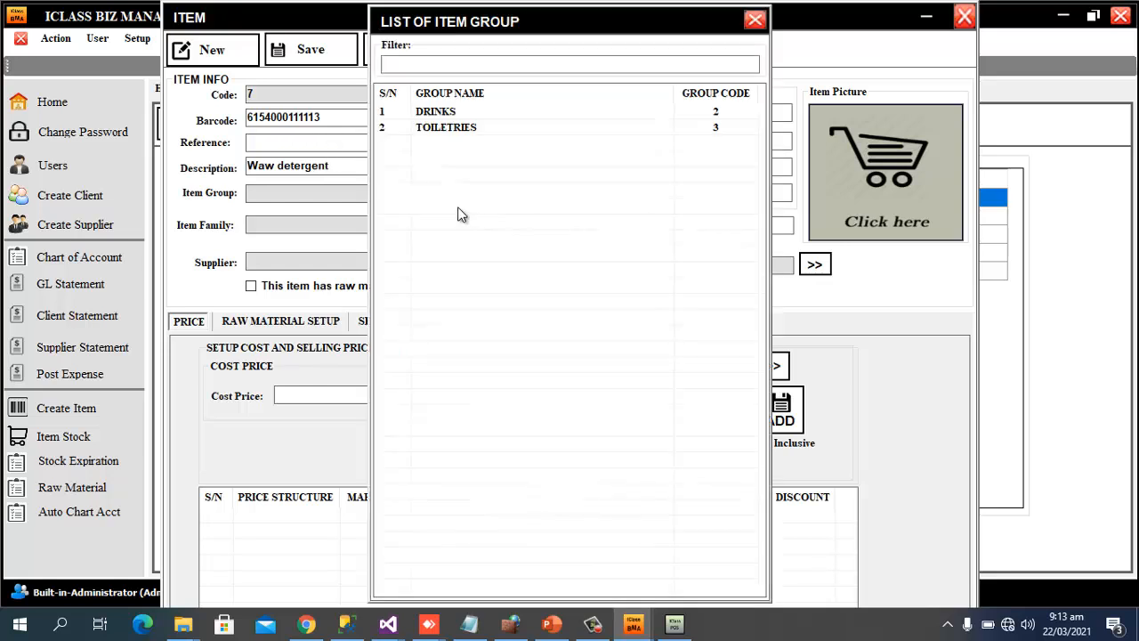
pyautogui.doubleClick(429, 126)
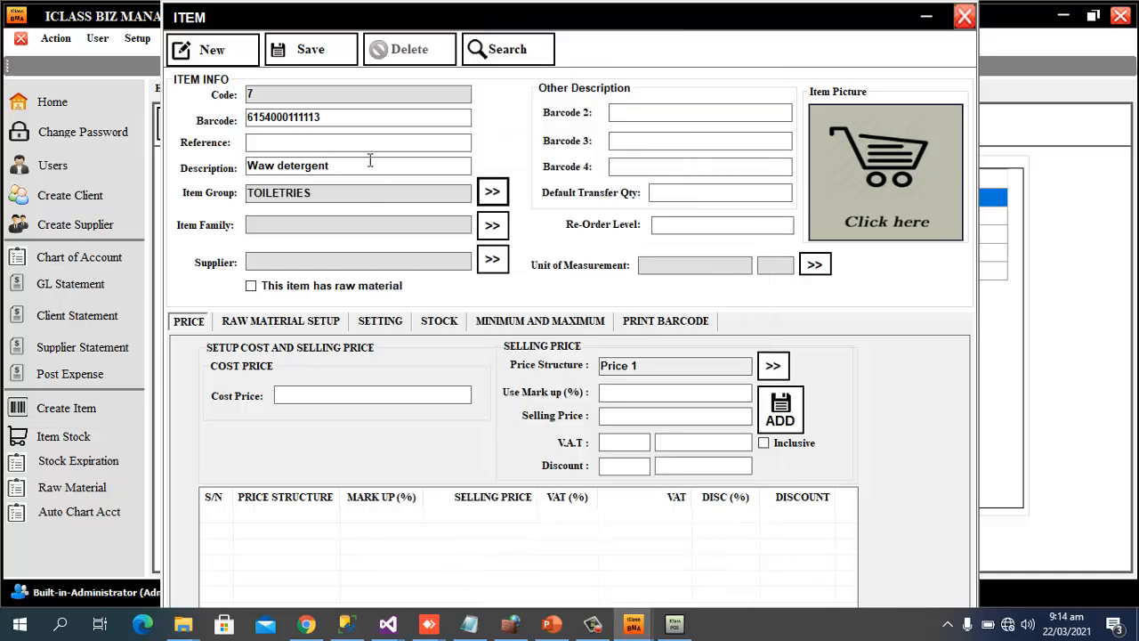
pyautogui.click(493, 226)
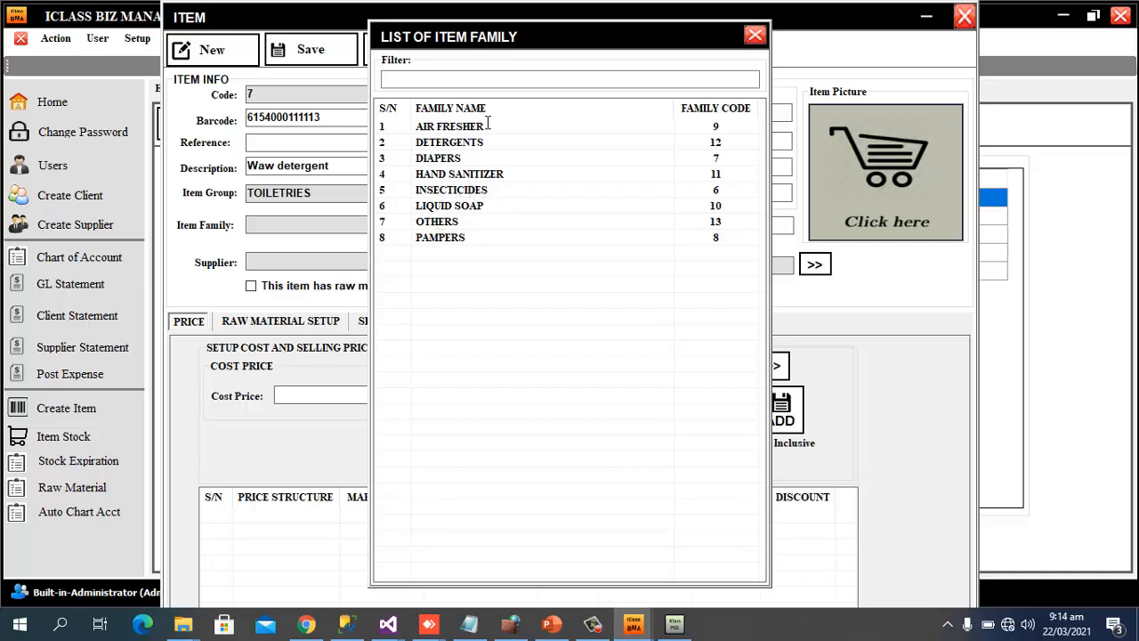
pyautogui.click(448, 144)
pyautogui.doubleClick(447, 143)
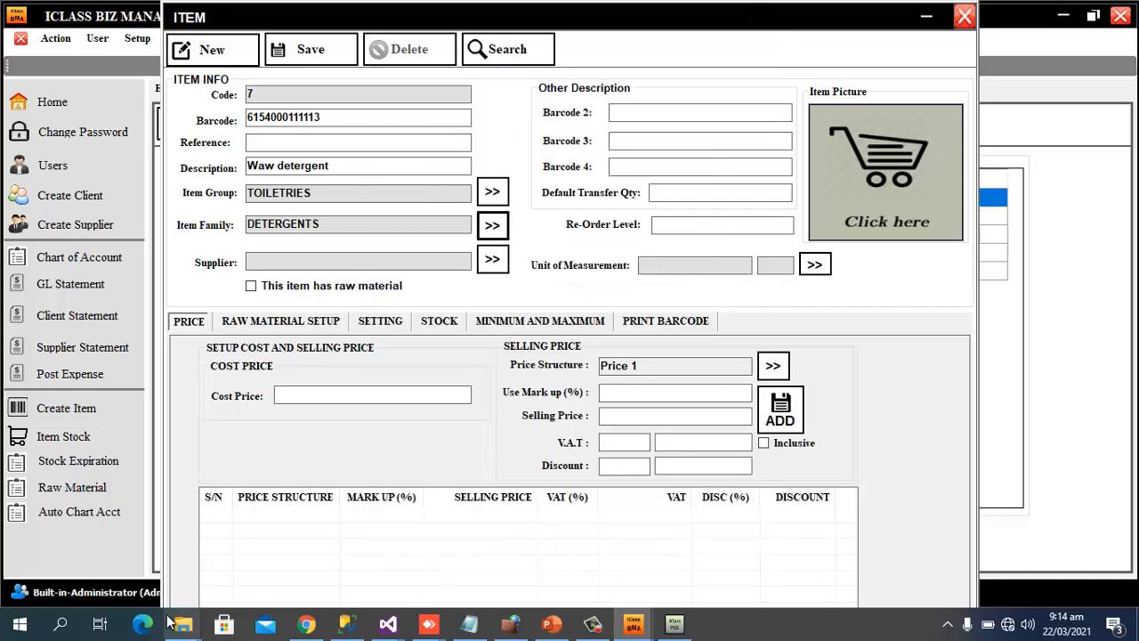
# Set cost 100 and Price 1 selling 180, save the item, and start blank item 8
pyautogui.click(390, 397)
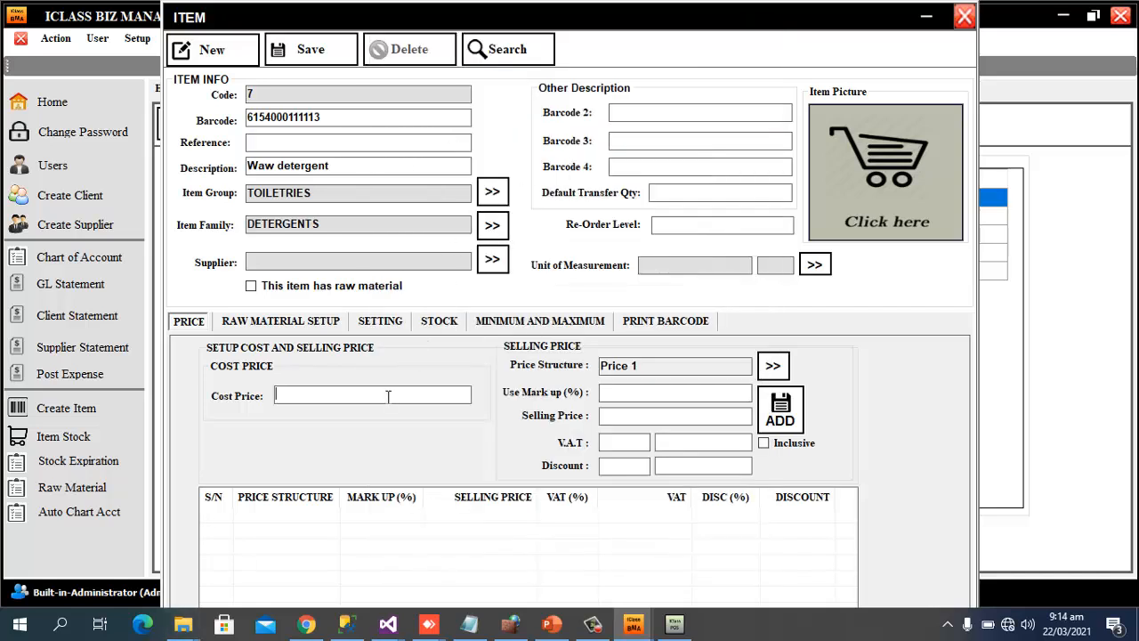
pyautogui.write('100')
pyautogui.click(699, 416)
pyautogui.write('180')
pyautogui.click(779, 409)
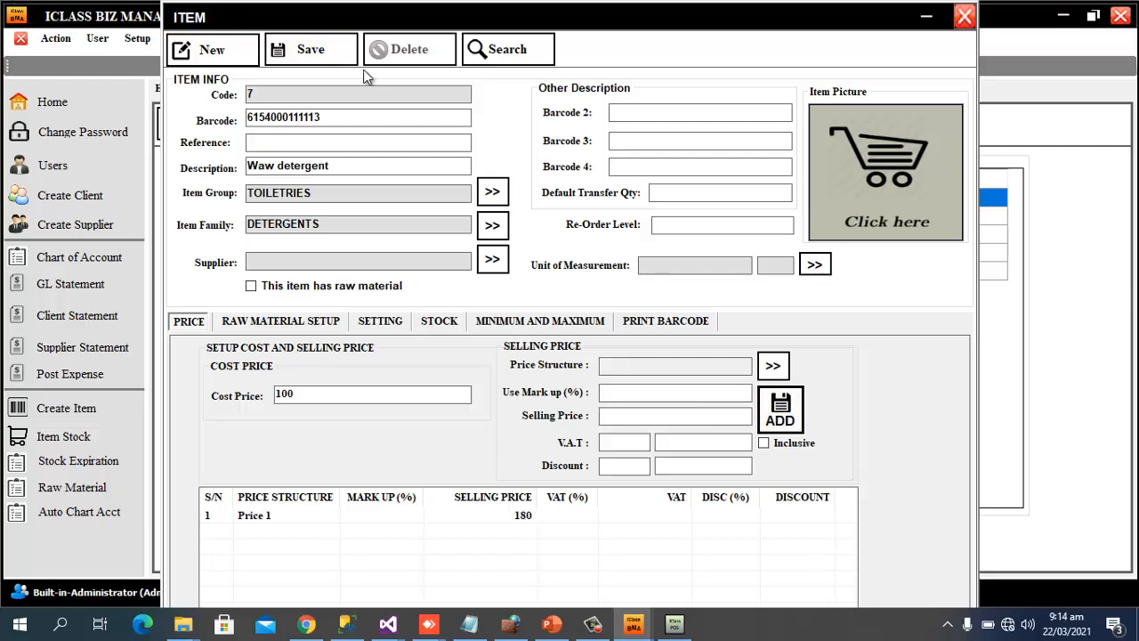
pyautogui.click(307, 52)
pyautogui.click(704, 355)
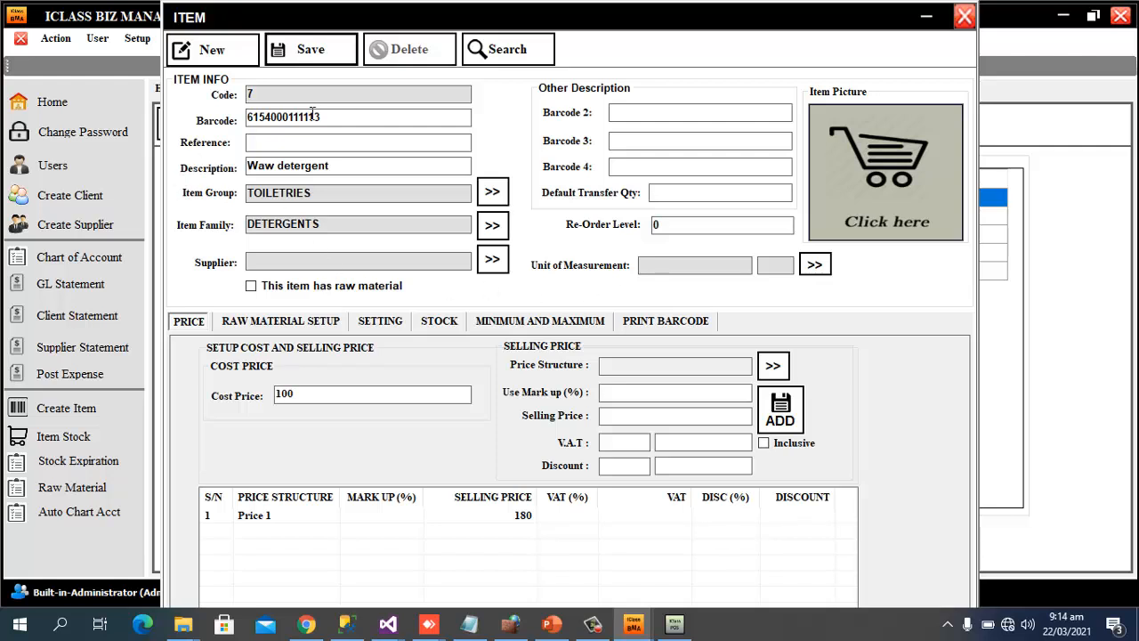
pyautogui.click(219, 51)
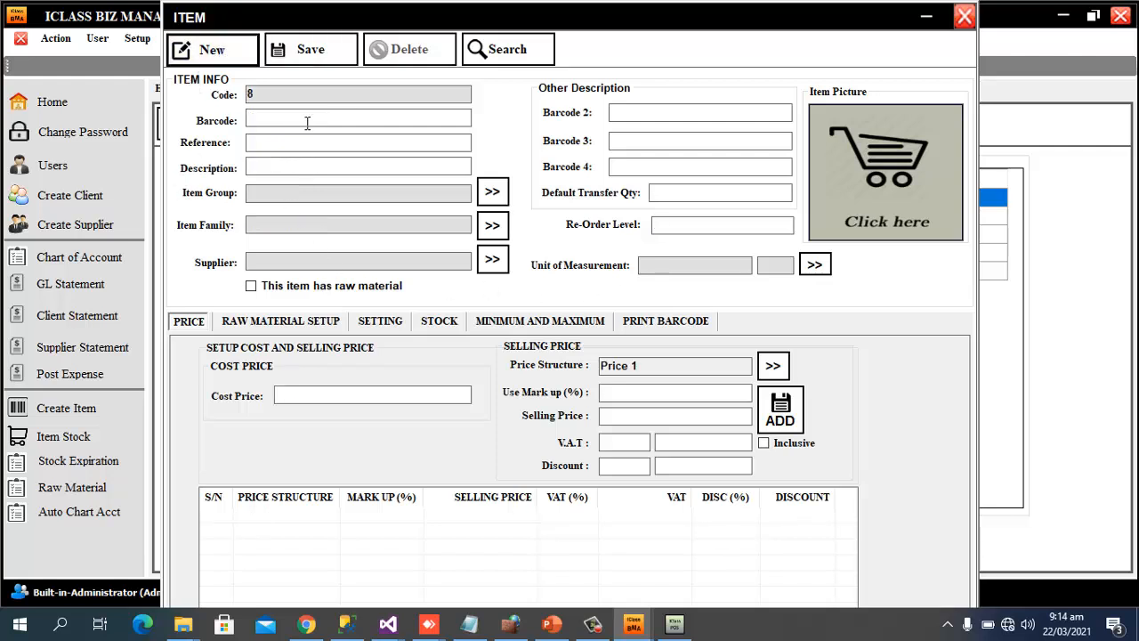
# Enter 'Coke Pet 100cl' as the item description
pyautogui.click(325, 165)
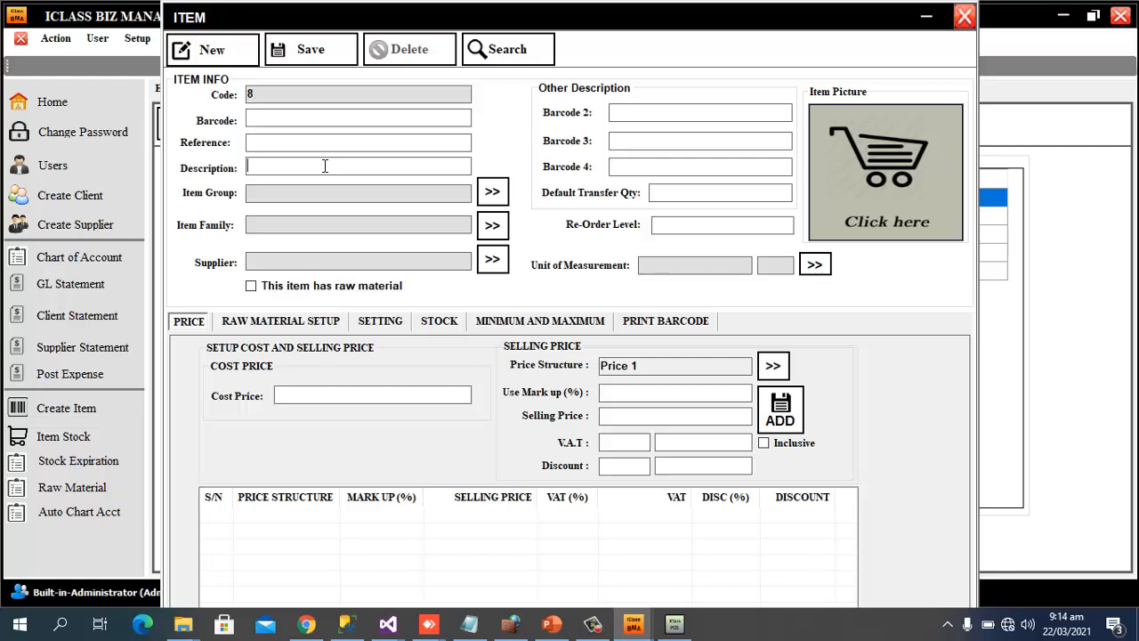
pyautogui.write('Pop c')
pyautogui.press('BackSpace')
pyautogui.press('BackSpace')
pyautogui.write('Coke Pet 100cl')
# Set the item group to DRINKS and the family to SOFT DRINK
pyautogui.click(490, 194)
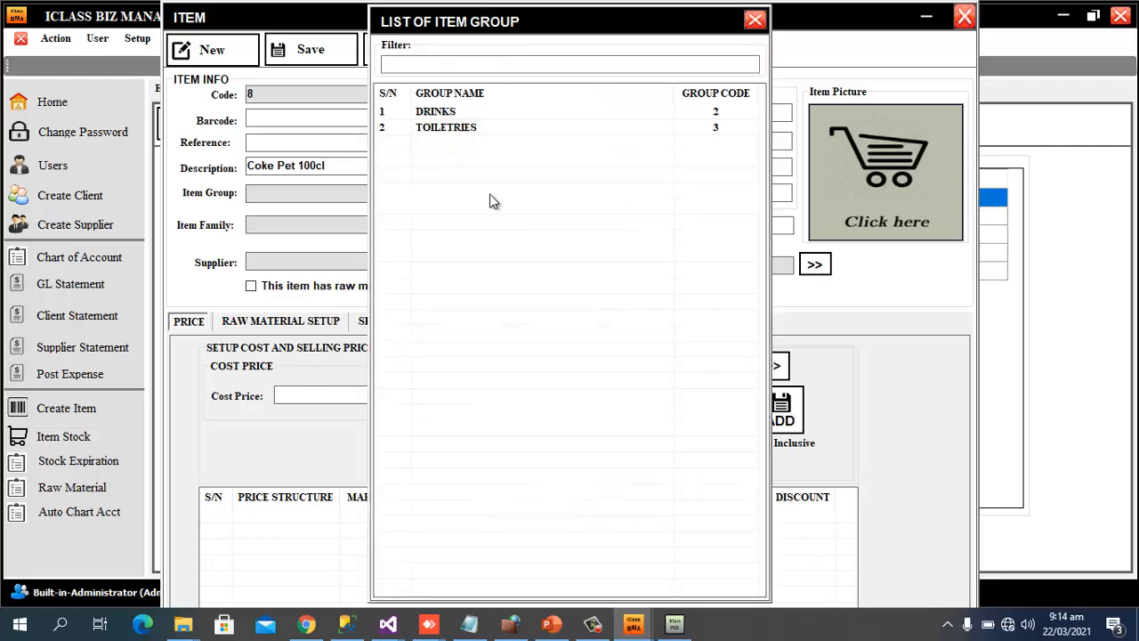
pyautogui.doubleClick(442, 112)
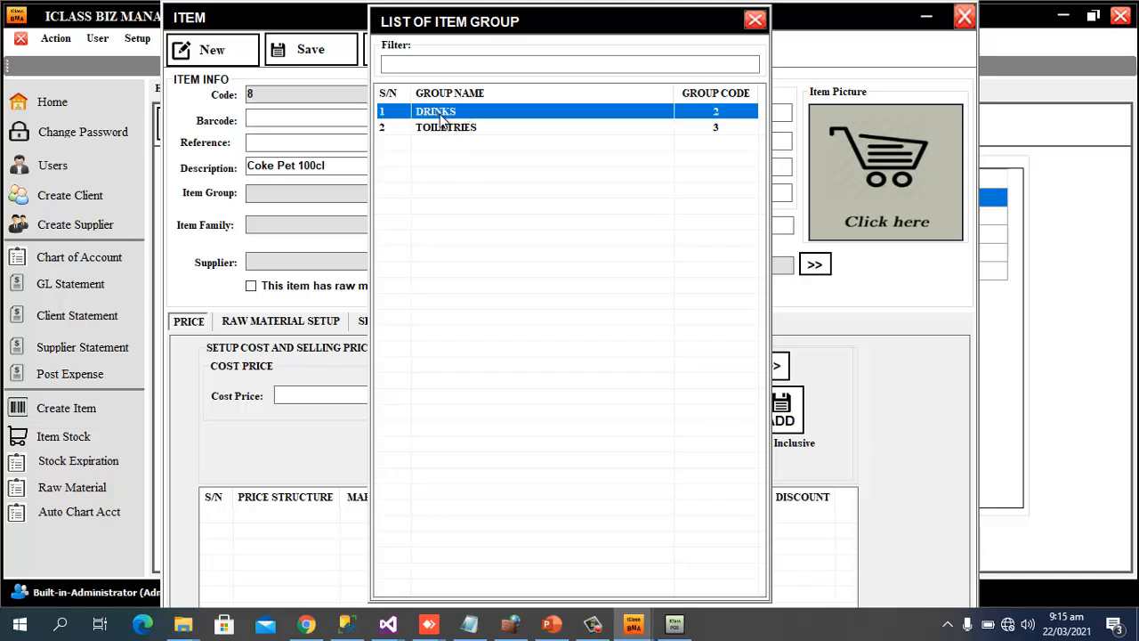
pyautogui.click(492, 227)
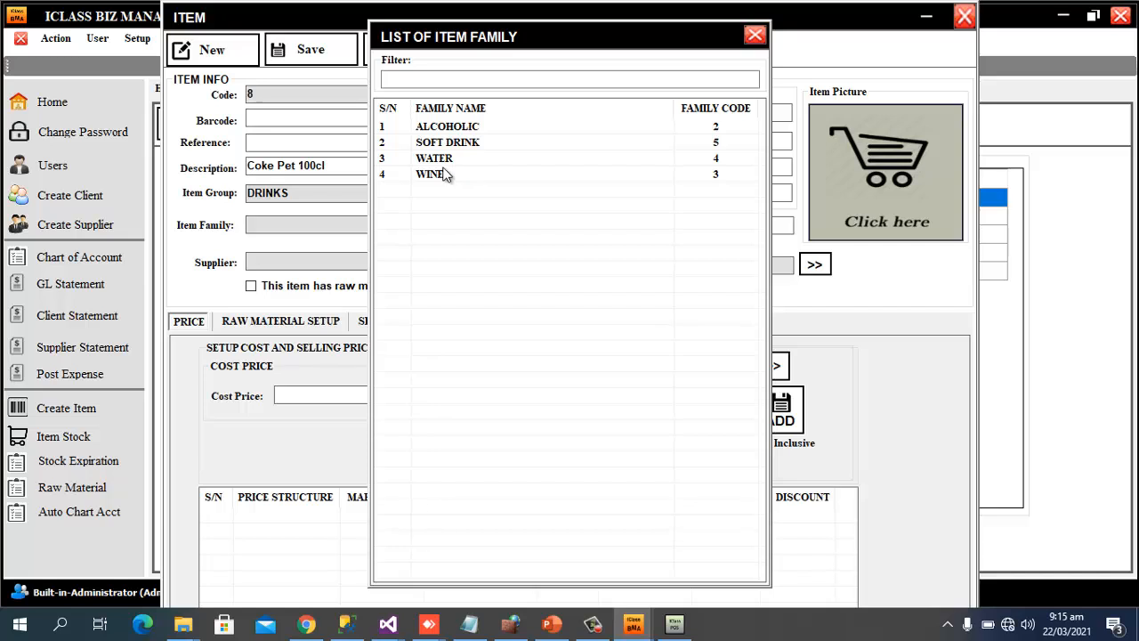
pyautogui.click(467, 145)
pyautogui.doubleClick(464, 143)
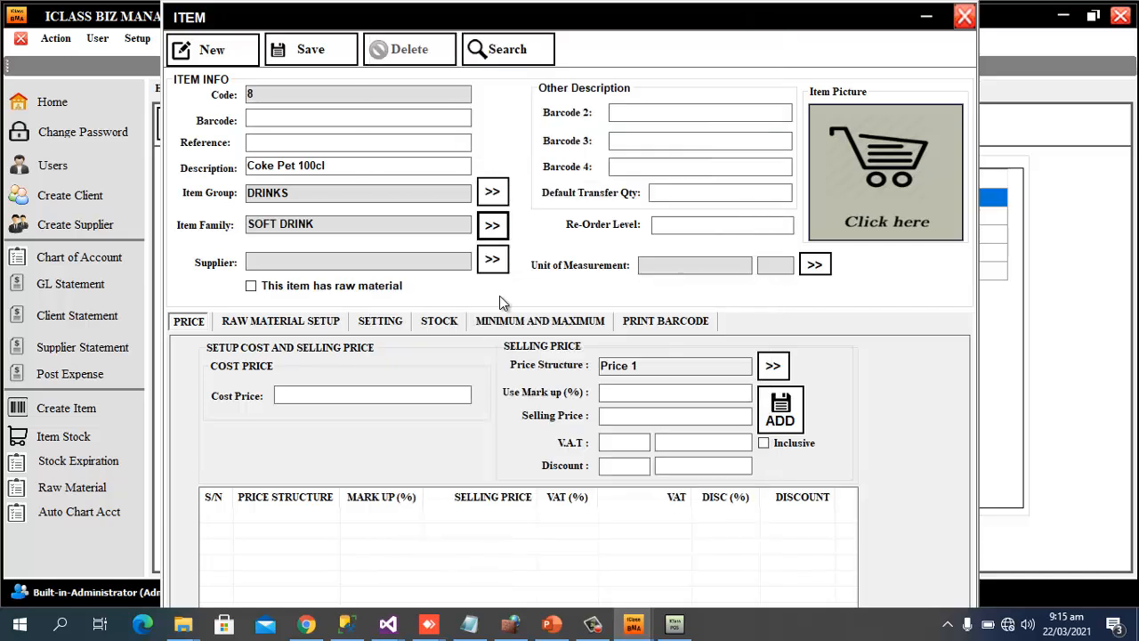
# Give it cost 80 and Price 1 selling price 140, then save the item
pyautogui.click(375, 395)
pyautogui.write('80')
pyautogui.click(658, 416)
pyautogui.write('140')
pyautogui.click(792, 414)
pyautogui.click(308, 49)
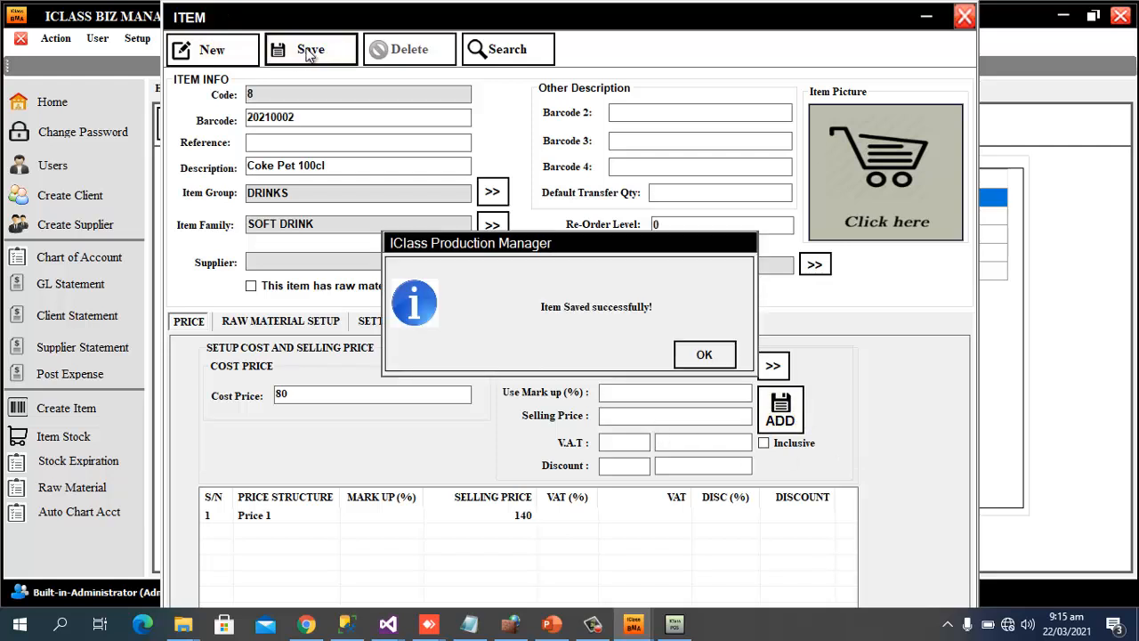
pyautogui.click(705, 356)
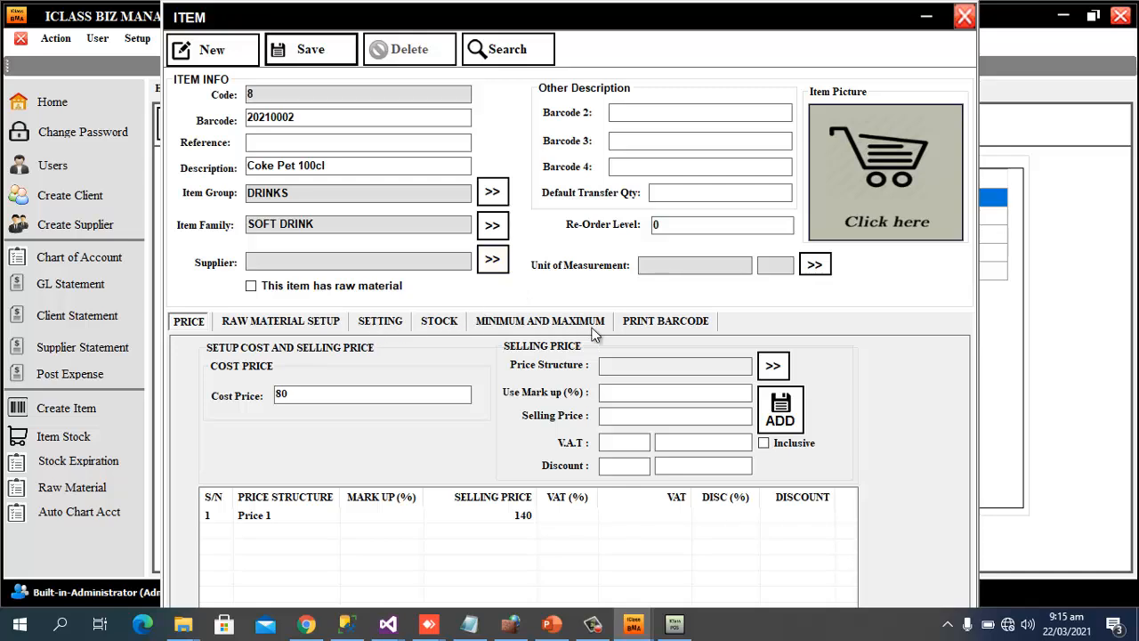
# Close the item form and use Inventory > Item > Import Item to get the blank item data template
pyautogui.click(639, 324)
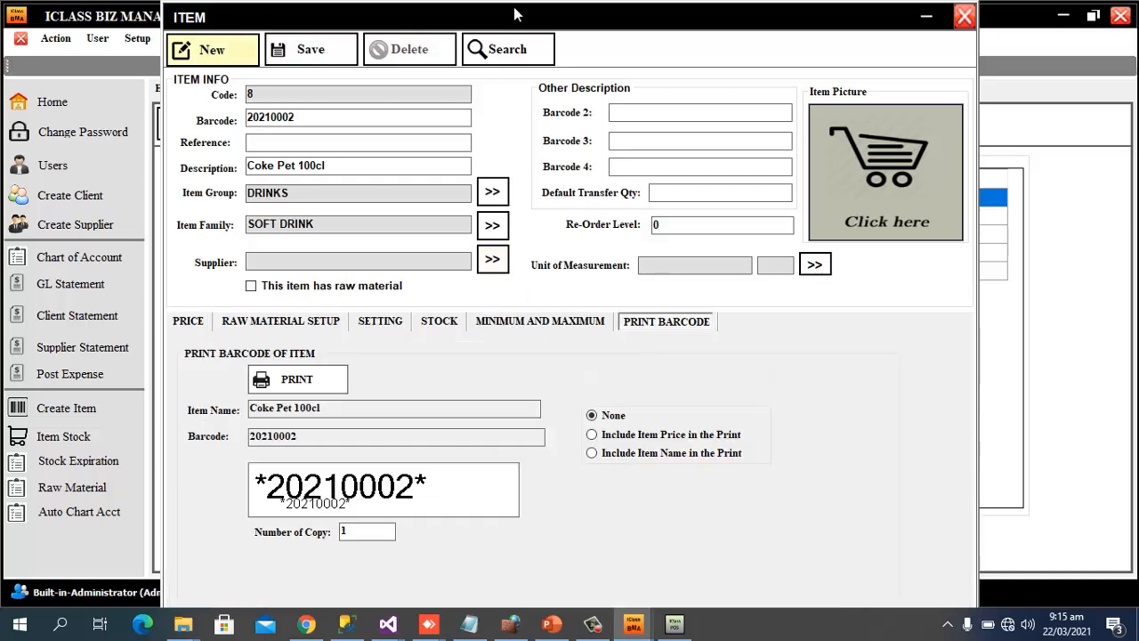
pyautogui.click(964, 17)
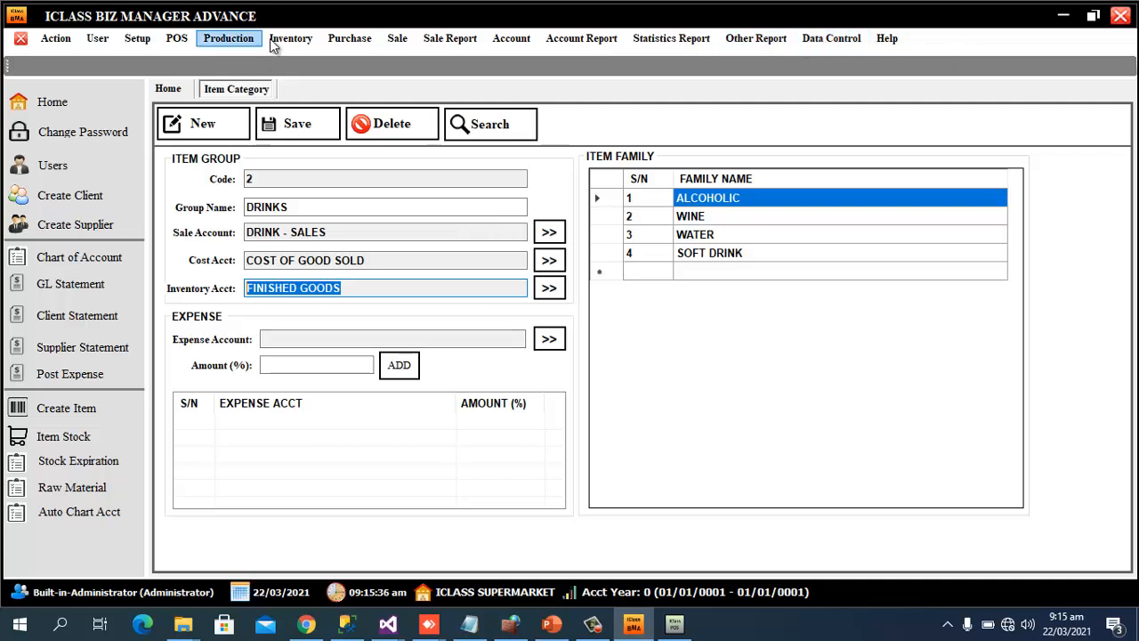
pyautogui.click(301, 41)
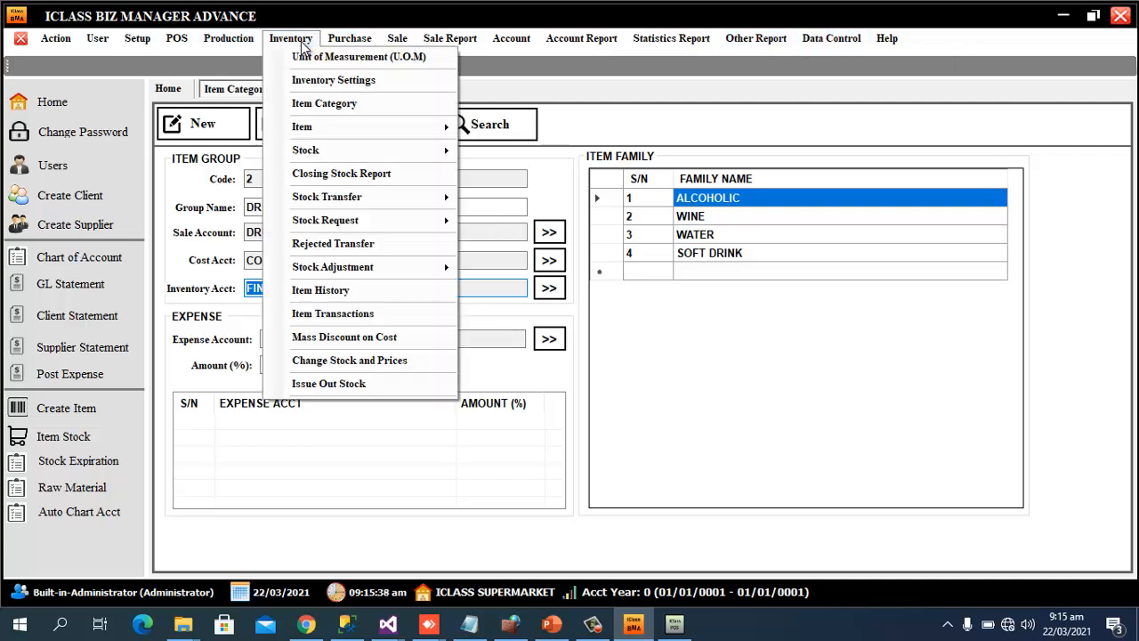
pyautogui.moveTo(335, 133)
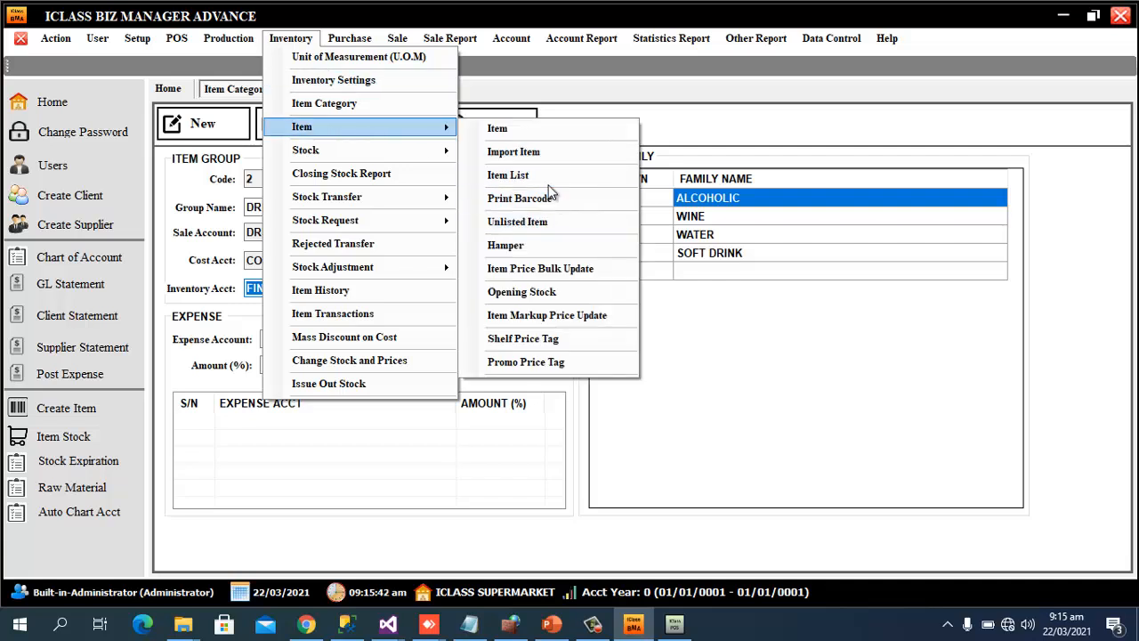
pyautogui.click(548, 153)
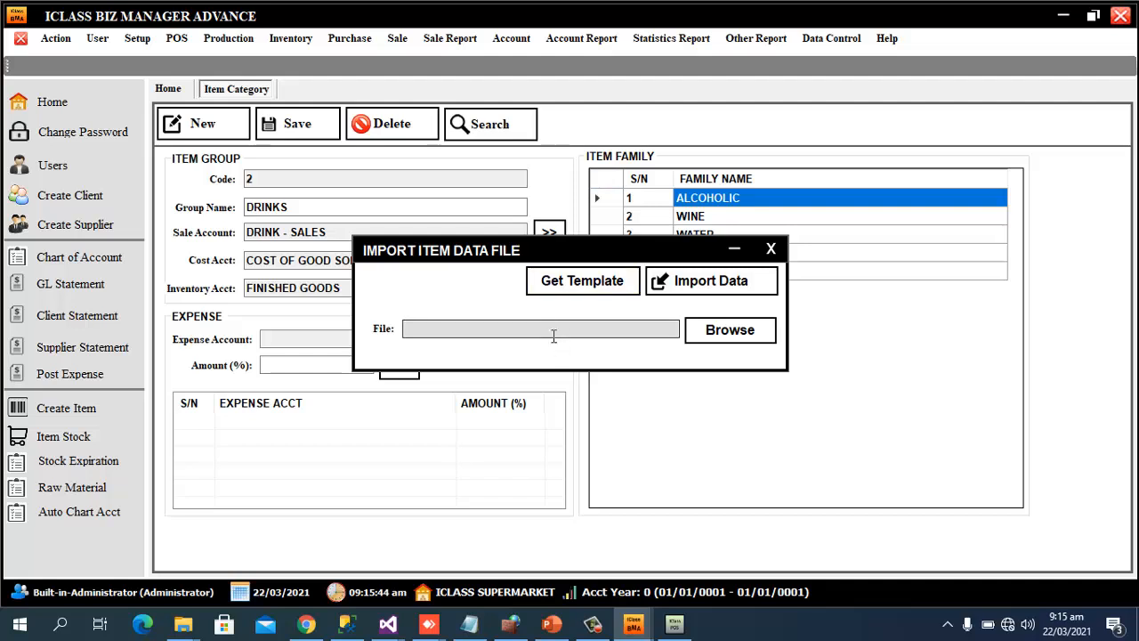
pyautogui.click(604, 286)
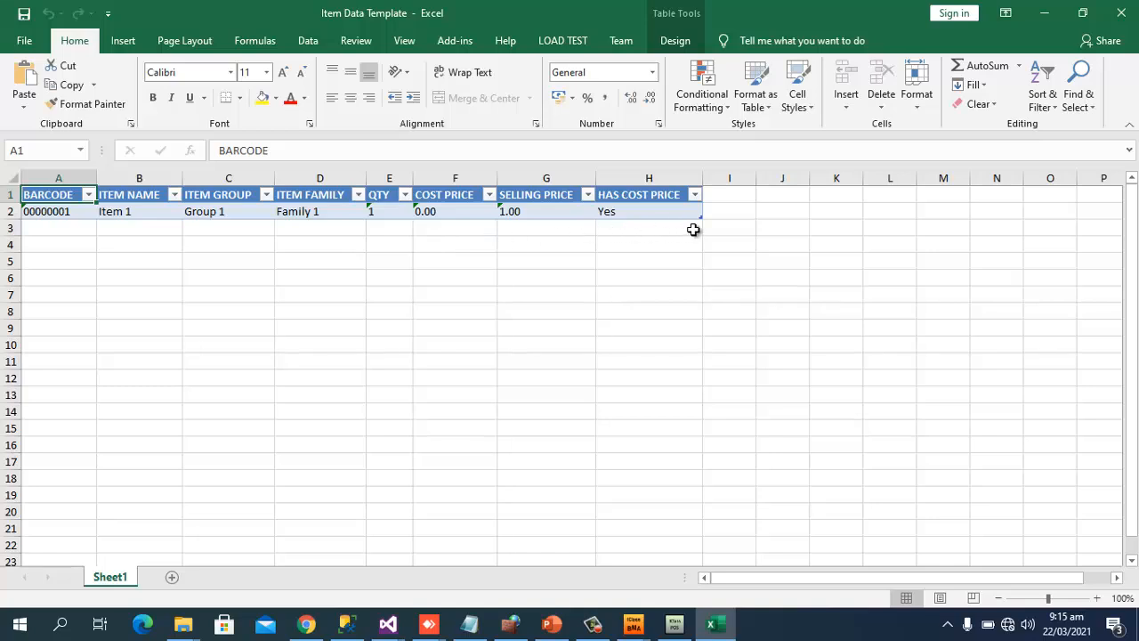
# Close the template spreadsheet, cancel the file browse, and close the Import Item Data File window
pyautogui.click(1125, 21)
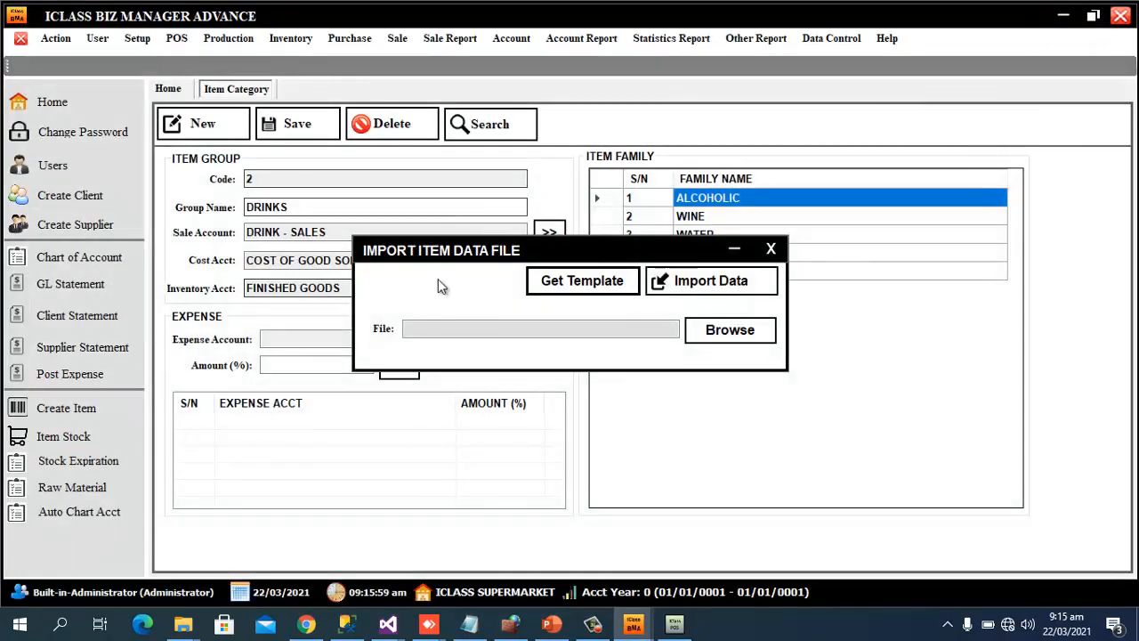
pyautogui.click(727, 338)
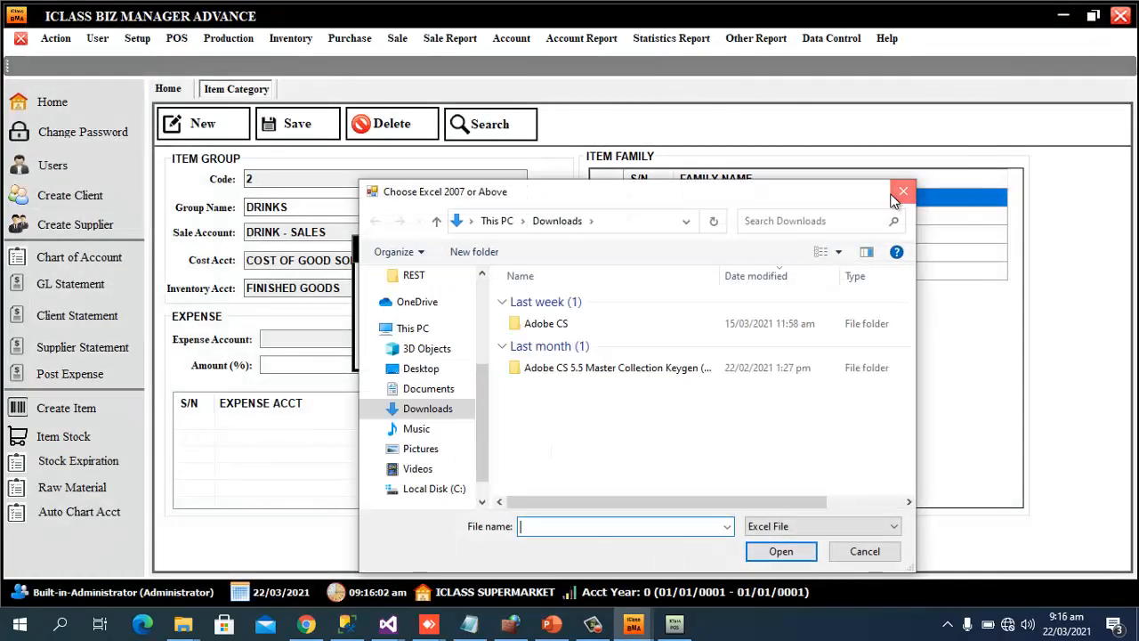
pyautogui.click(898, 194)
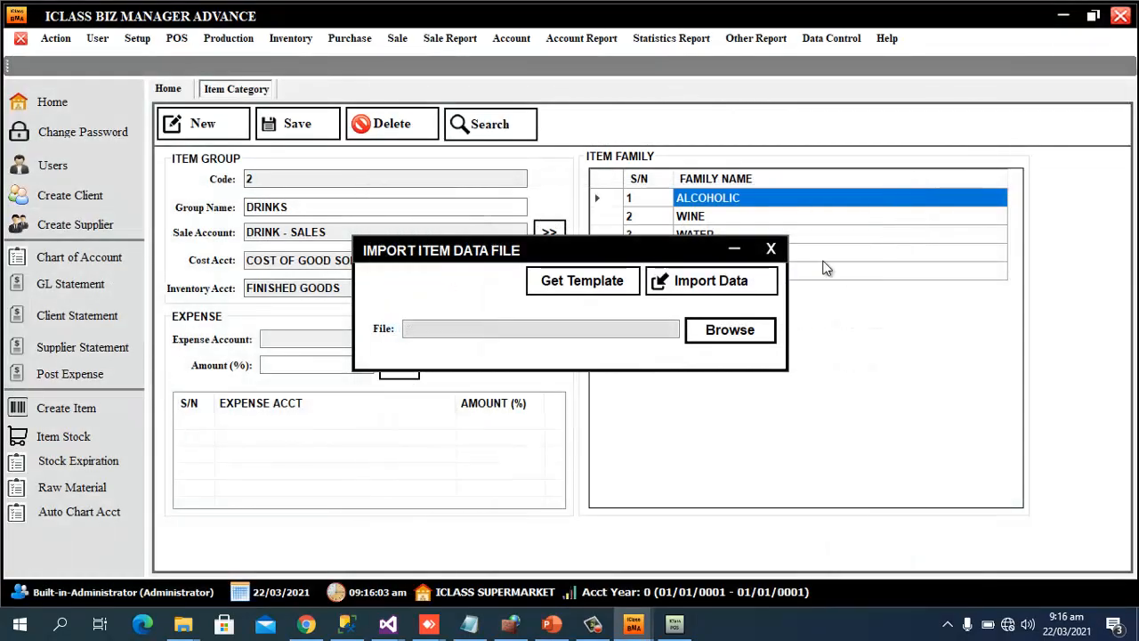
pyautogui.click(770, 250)
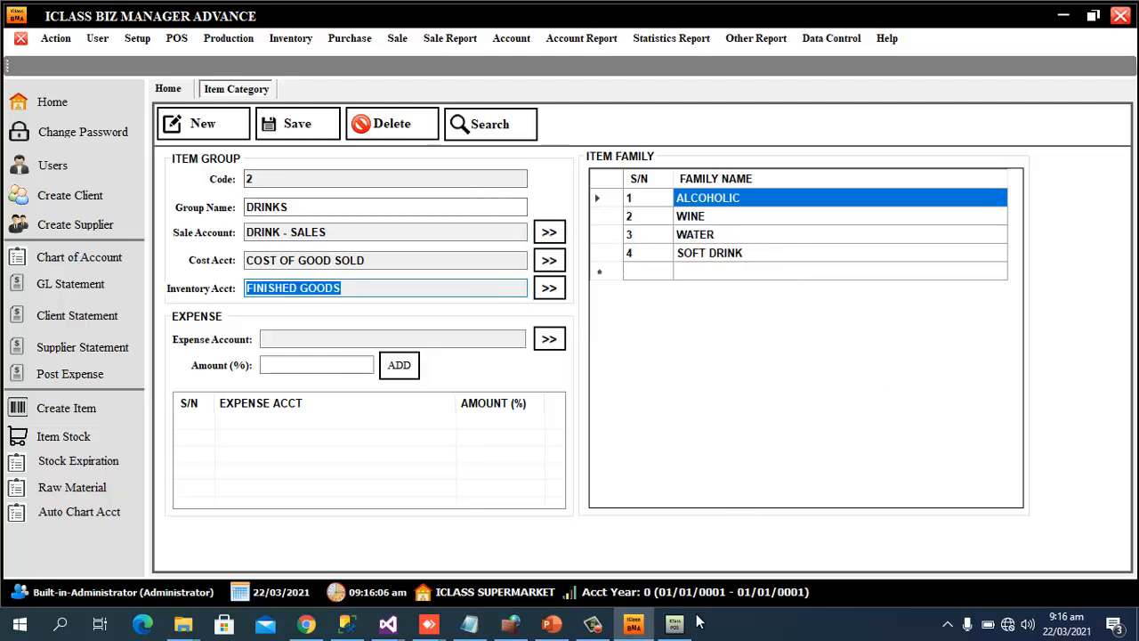
pyautogui.click(591, 624)
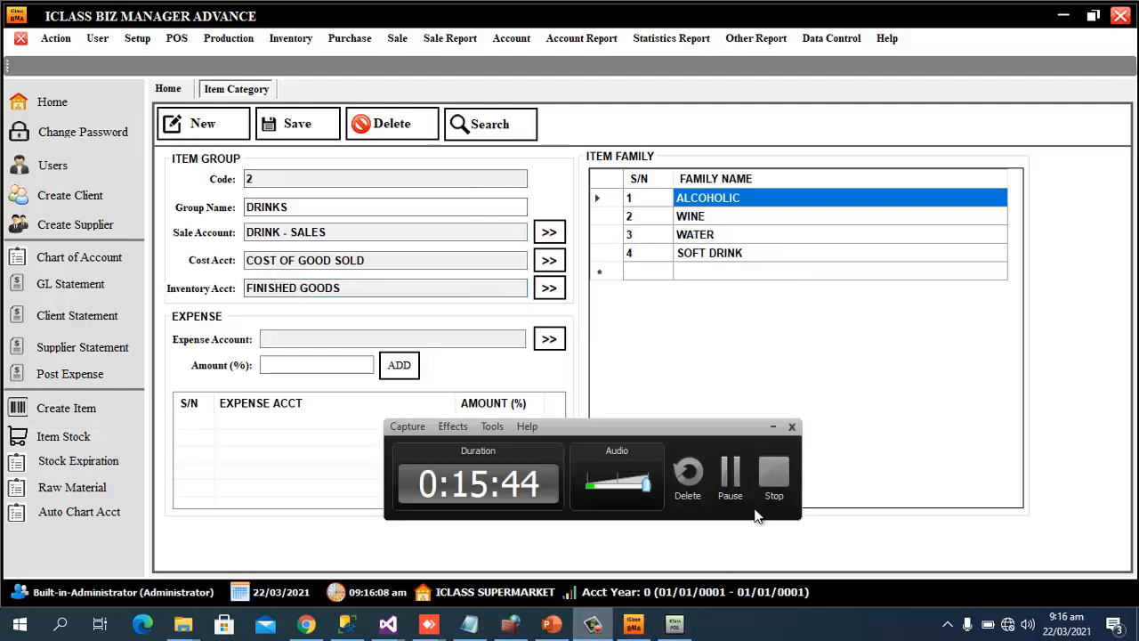
pyautogui.click(730, 471)
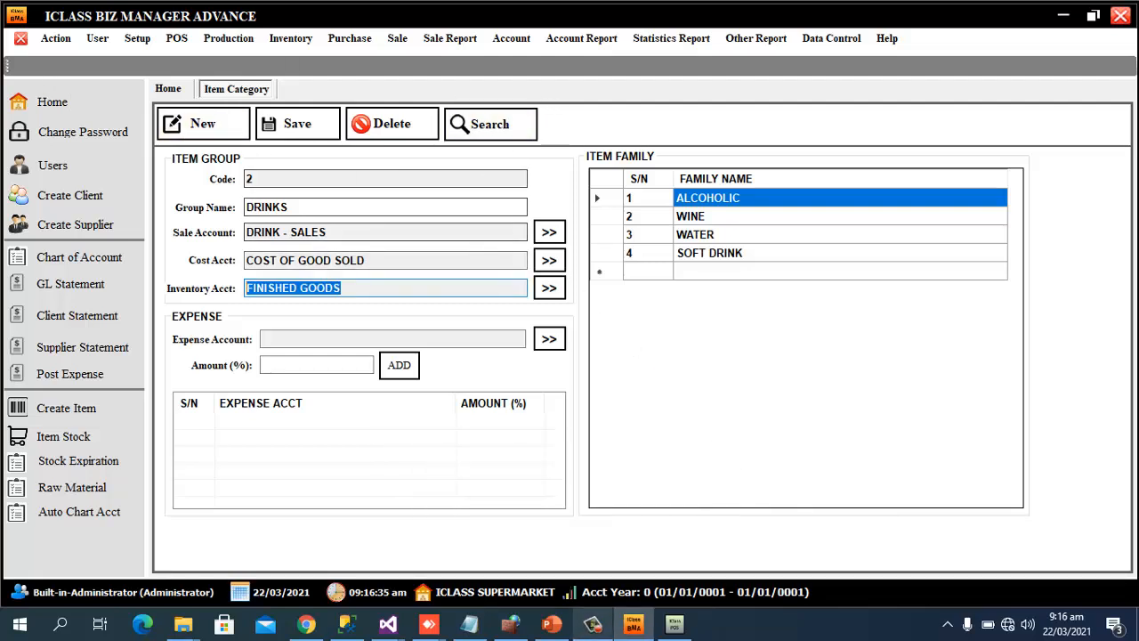
# In the Retail POS, review the item list showing the five new items
pyautogui.click(677, 629)
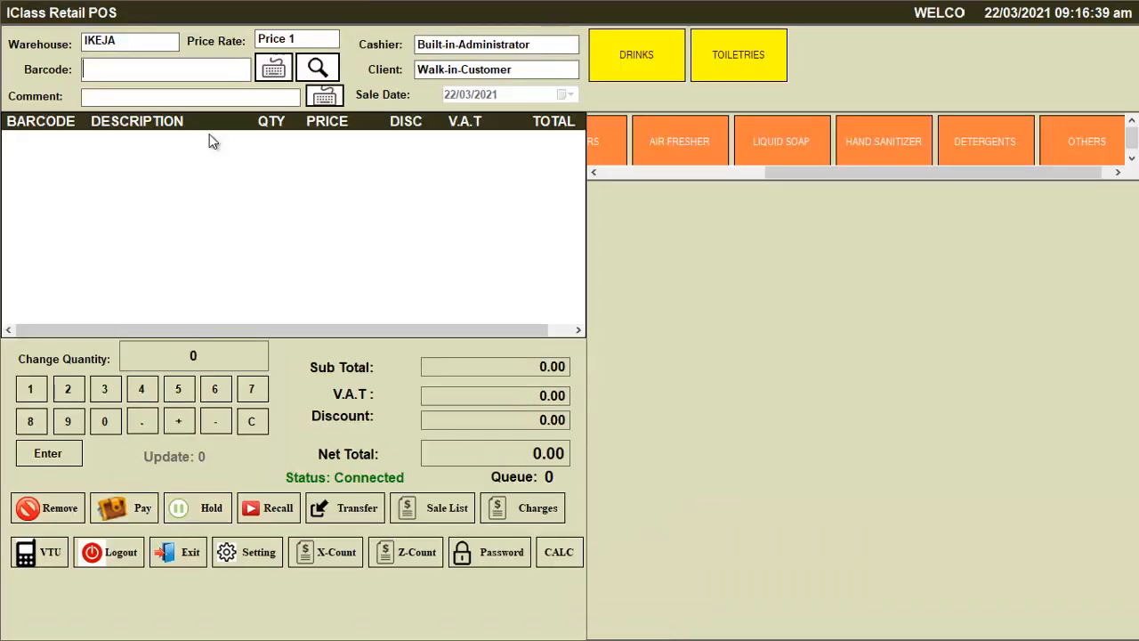
pyautogui.click(319, 68)
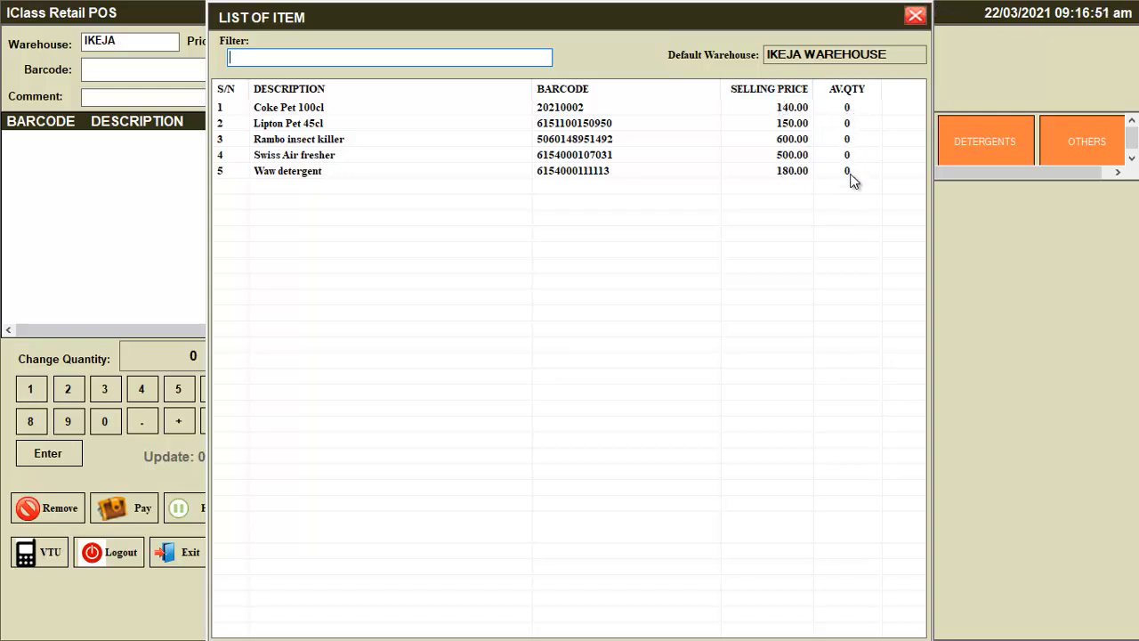
pyautogui.click(916, 17)
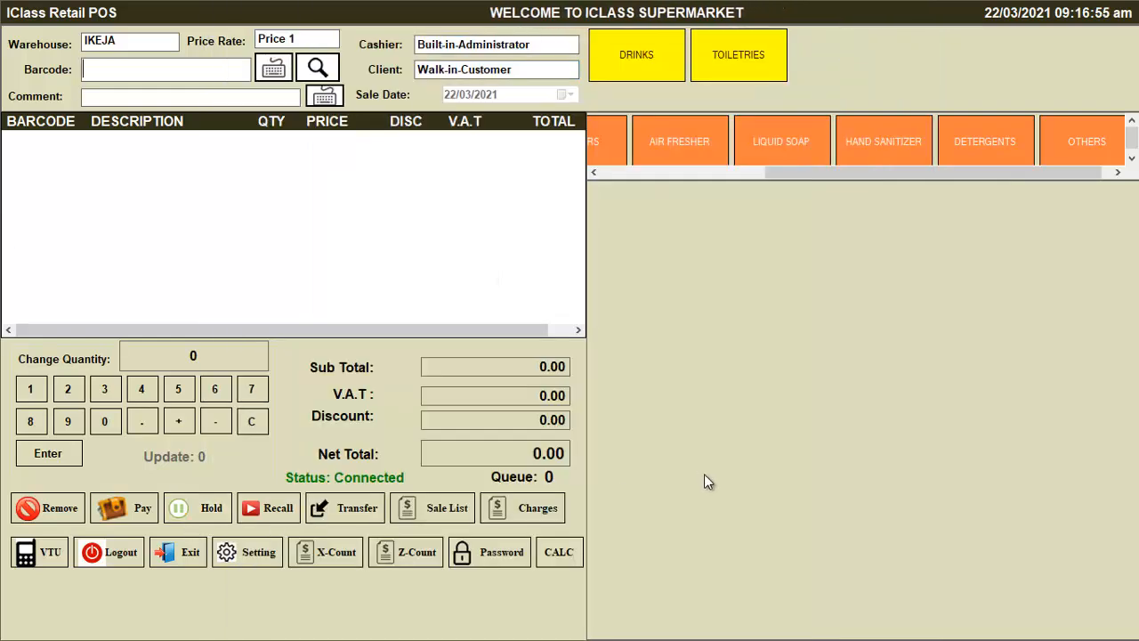
# Log the cashier out of the POS till and return to the Windows desktop
pyautogui.press('super+d')
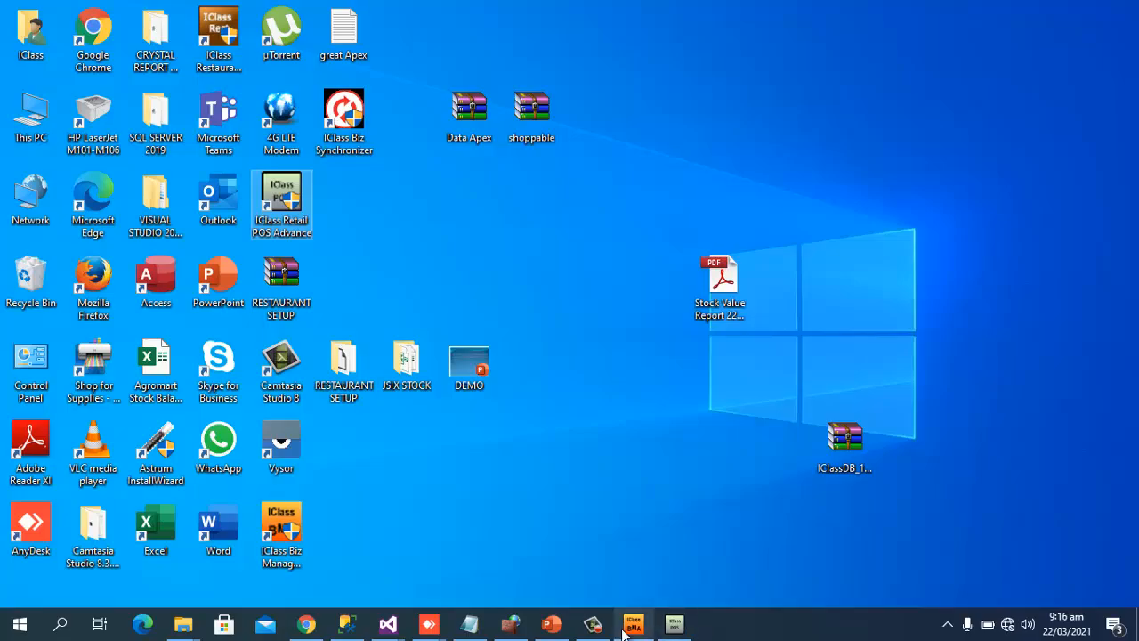
pyautogui.click(673, 625)
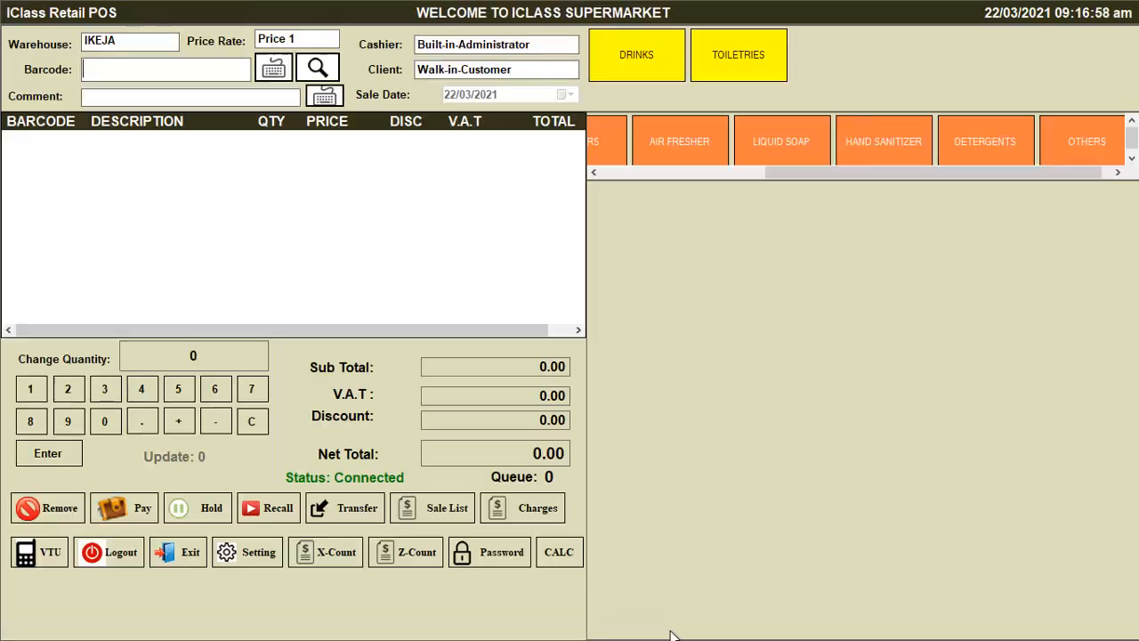
pyautogui.click(133, 559)
pyautogui.click(649, 360)
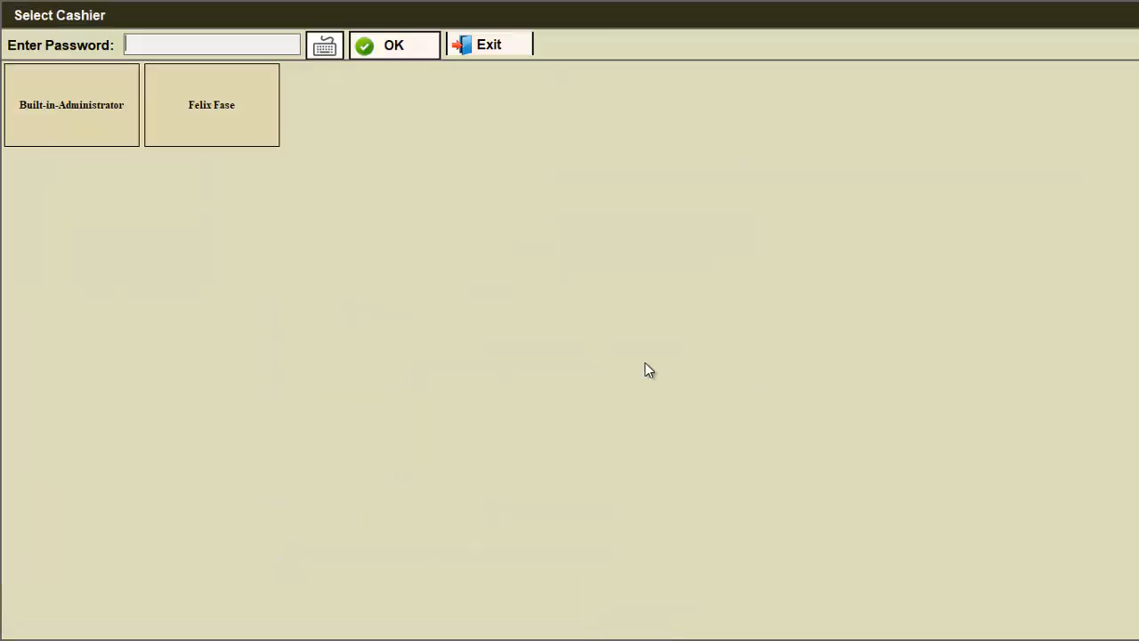
pyautogui.press('super+d')
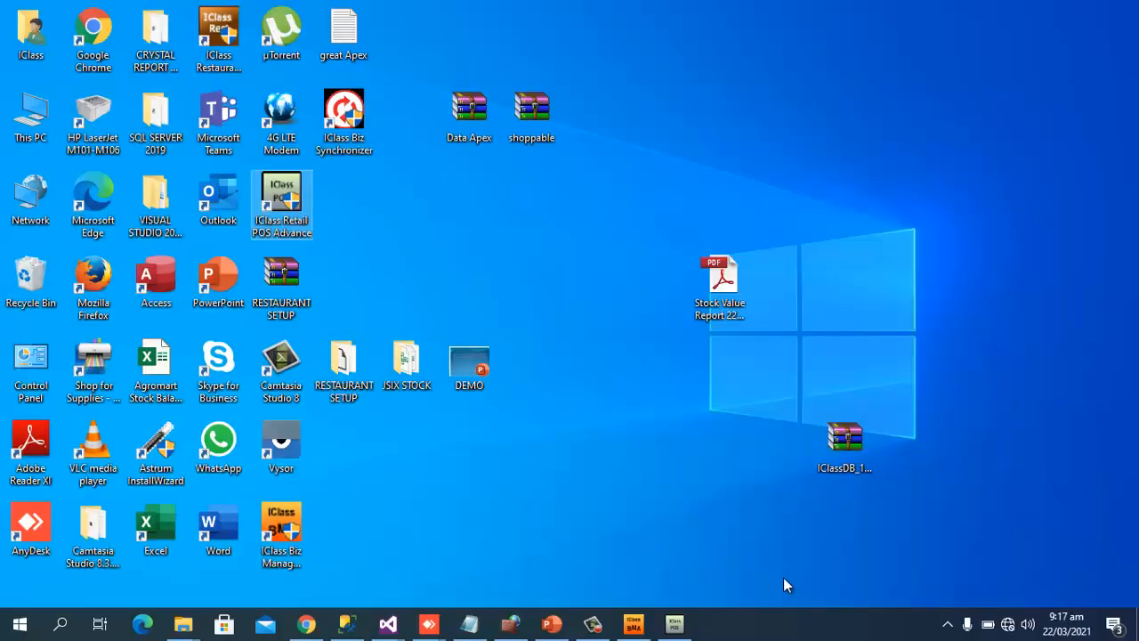
# Run the MAIN WAREHOUSE Stock Balance report, showing six items all at quantity 0
pyautogui.click(628, 627)
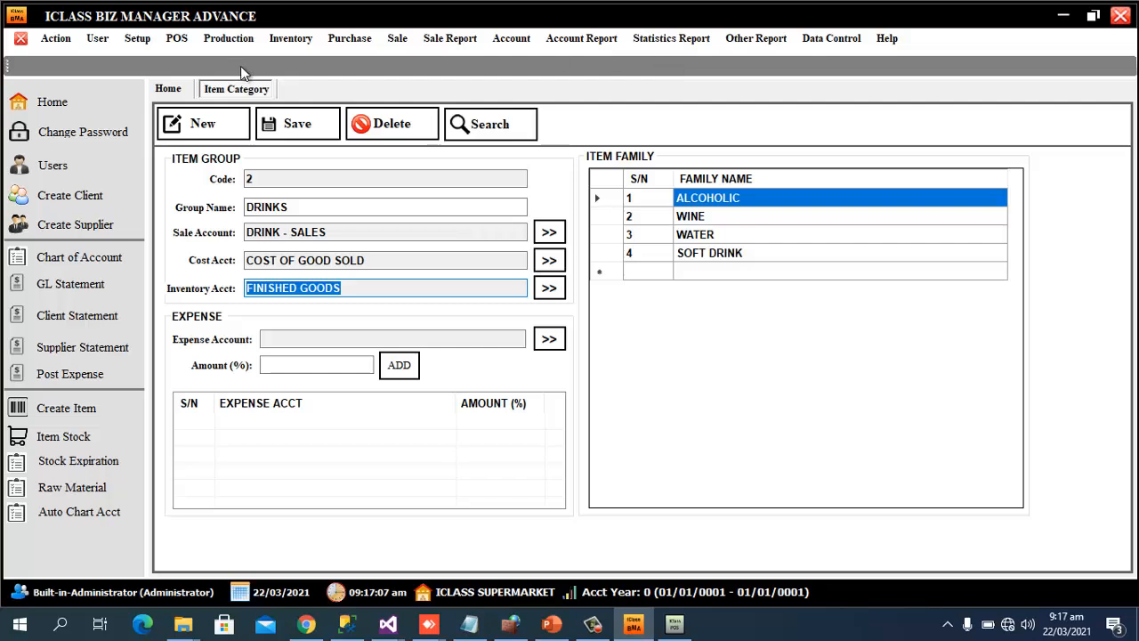
pyautogui.click(515, 41)
pyautogui.moveTo(284, 35)
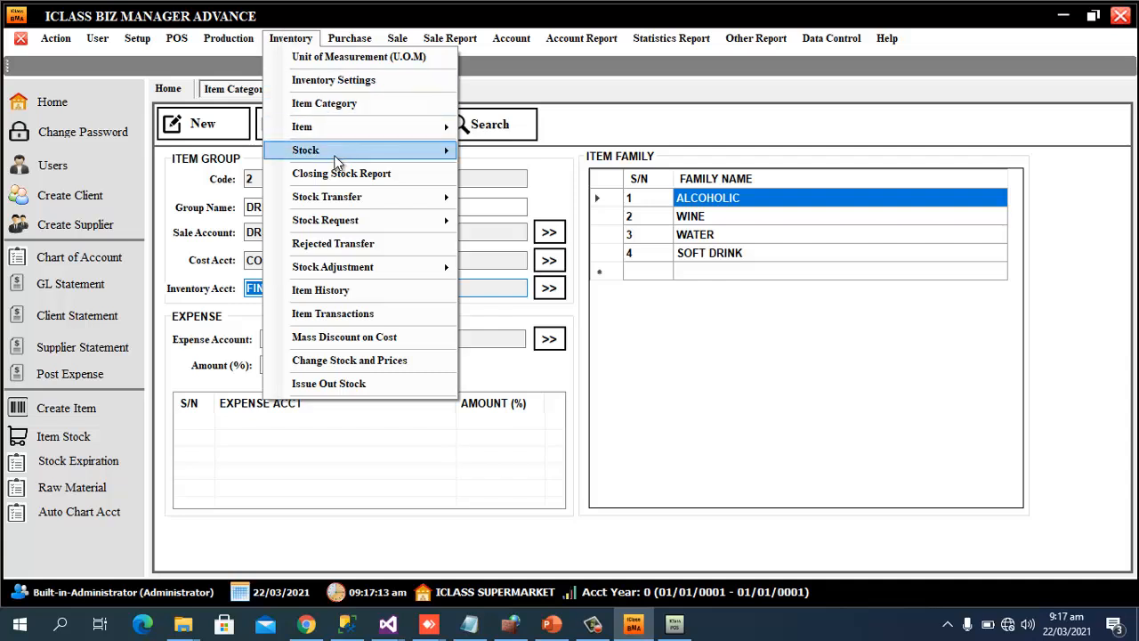
pyautogui.moveTo(335, 156)
pyautogui.click(589, 153)
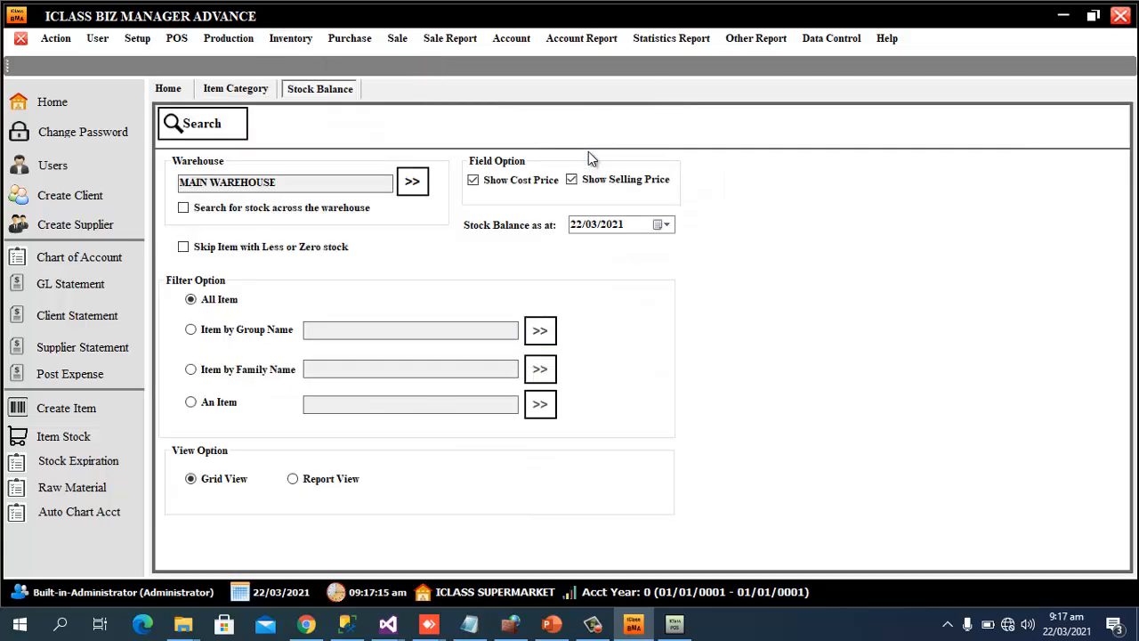
pyautogui.click(191, 129)
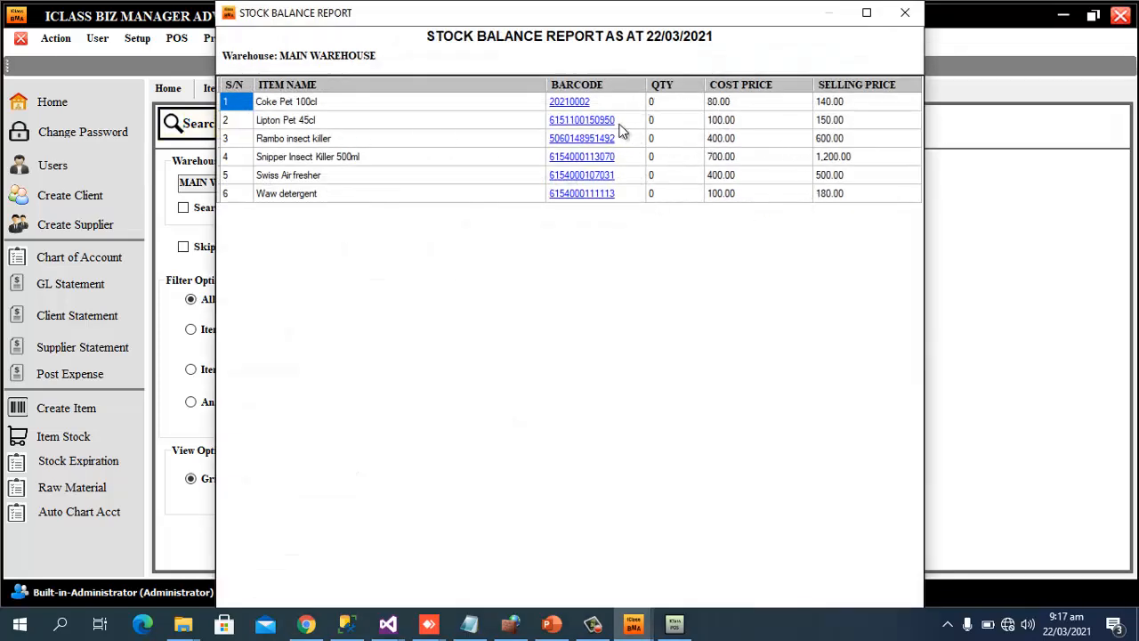
pyautogui.click(905, 12)
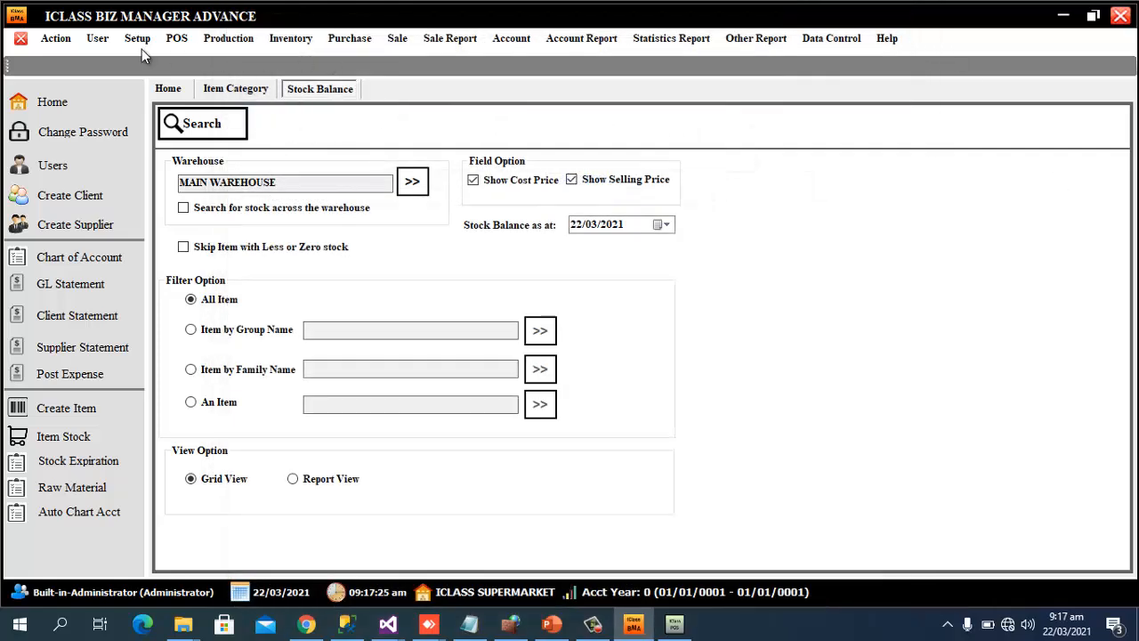
pyautogui.click(137, 39)
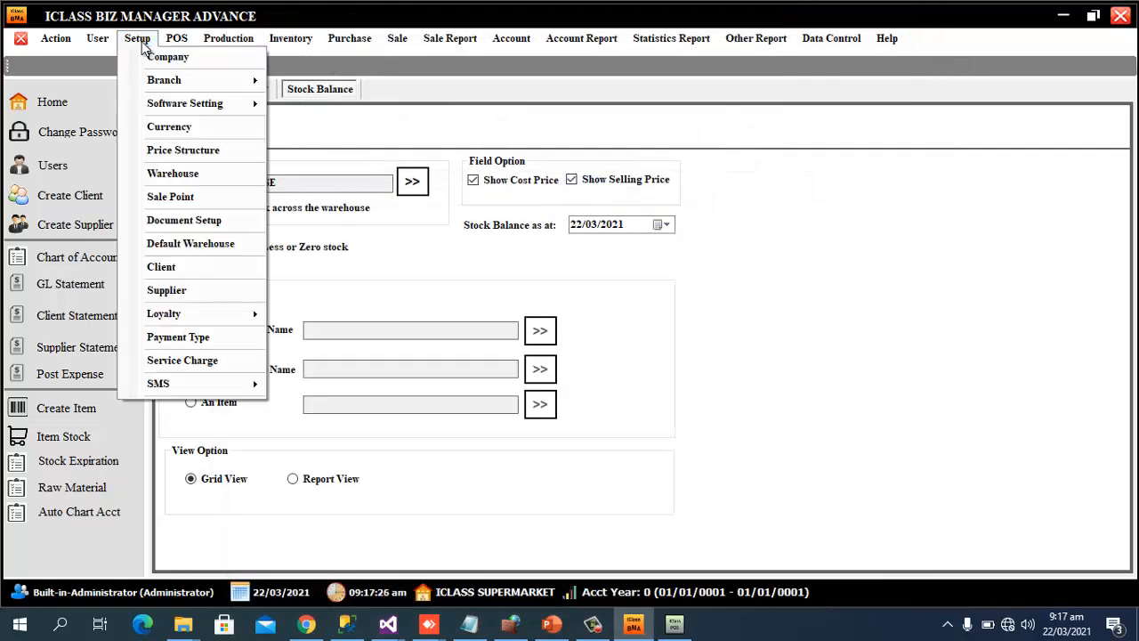
# Add and save supplier 'AB Mart' (code 2), then close the Supplier form
pyautogui.click(189, 292)
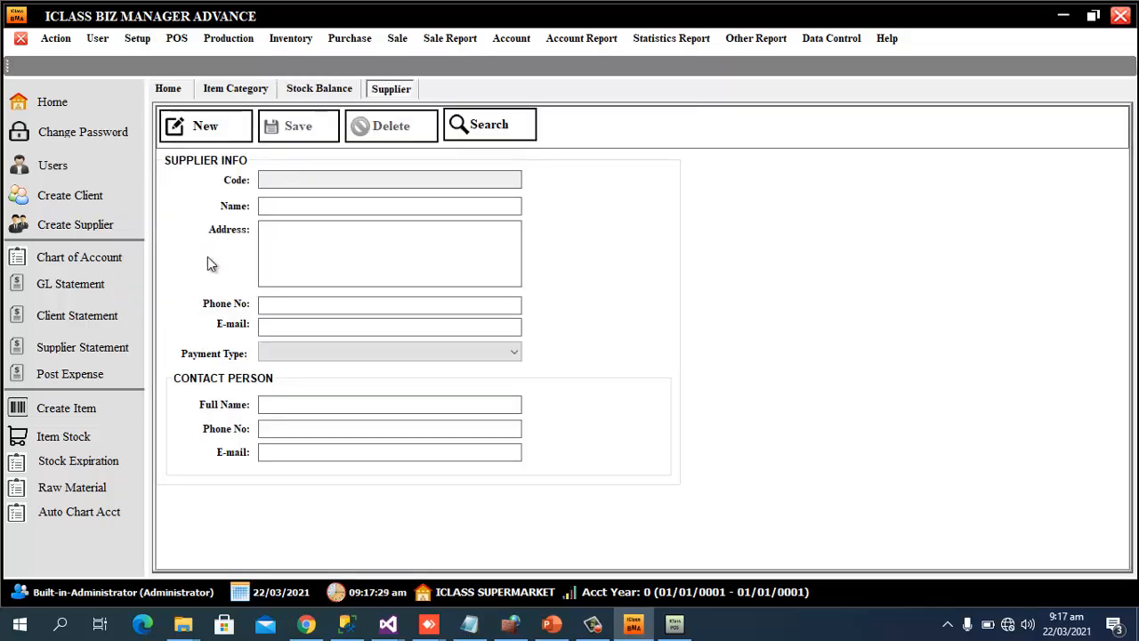
pyautogui.click(217, 118)
pyautogui.write('AB Mart')
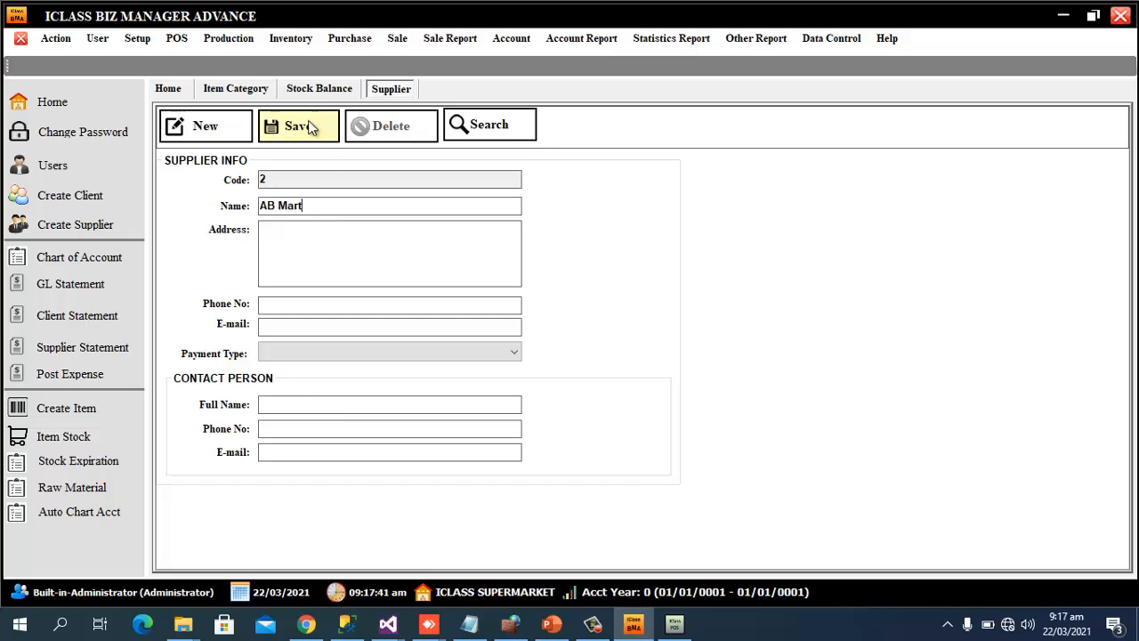
pyautogui.click(287, 253)
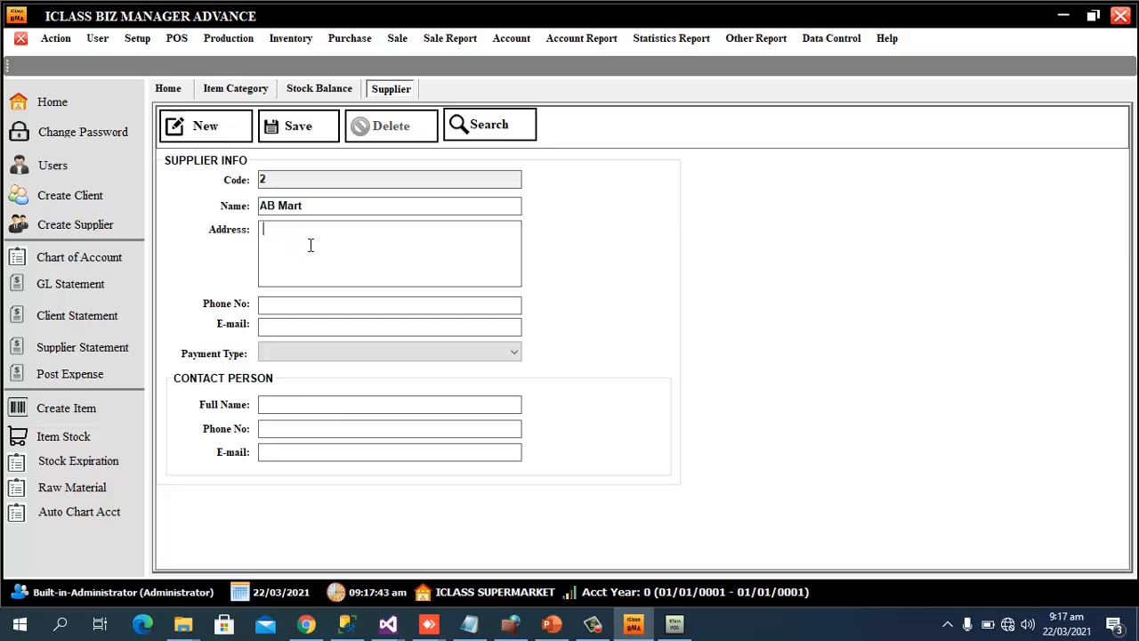
pyautogui.click(298, 117)
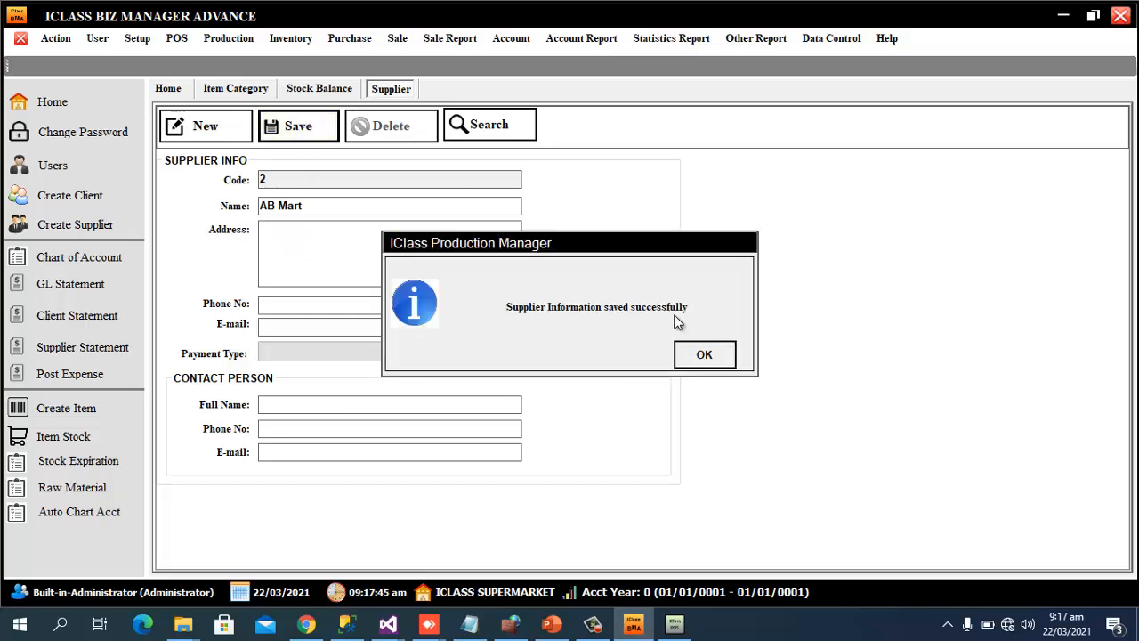
pyautogui.click(712, 353)
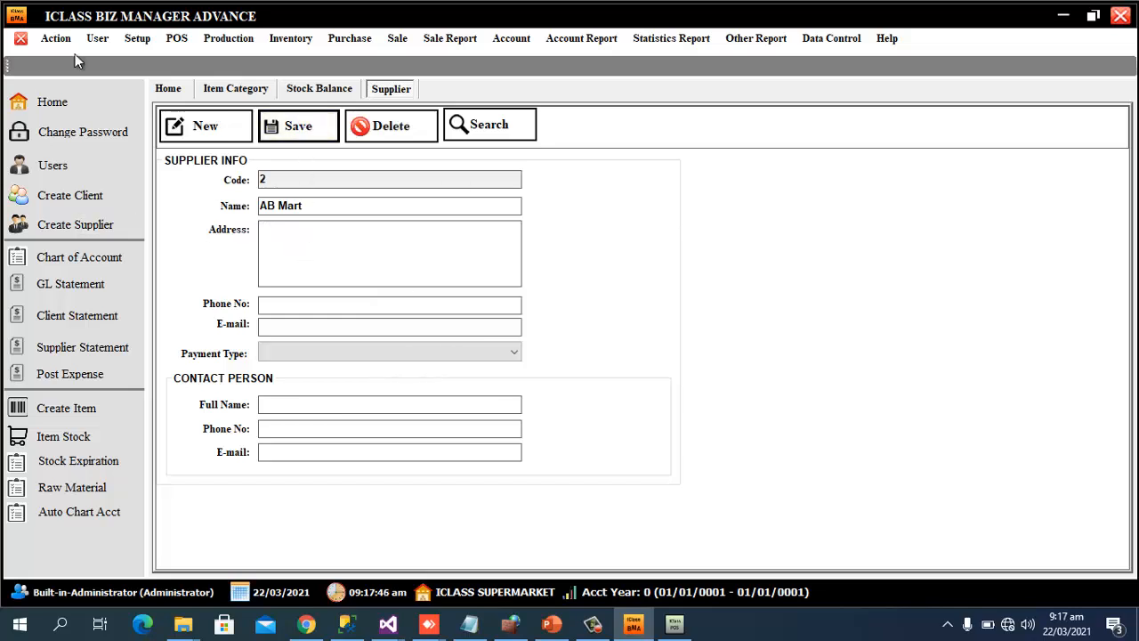
pyautogui.click(22, 40)
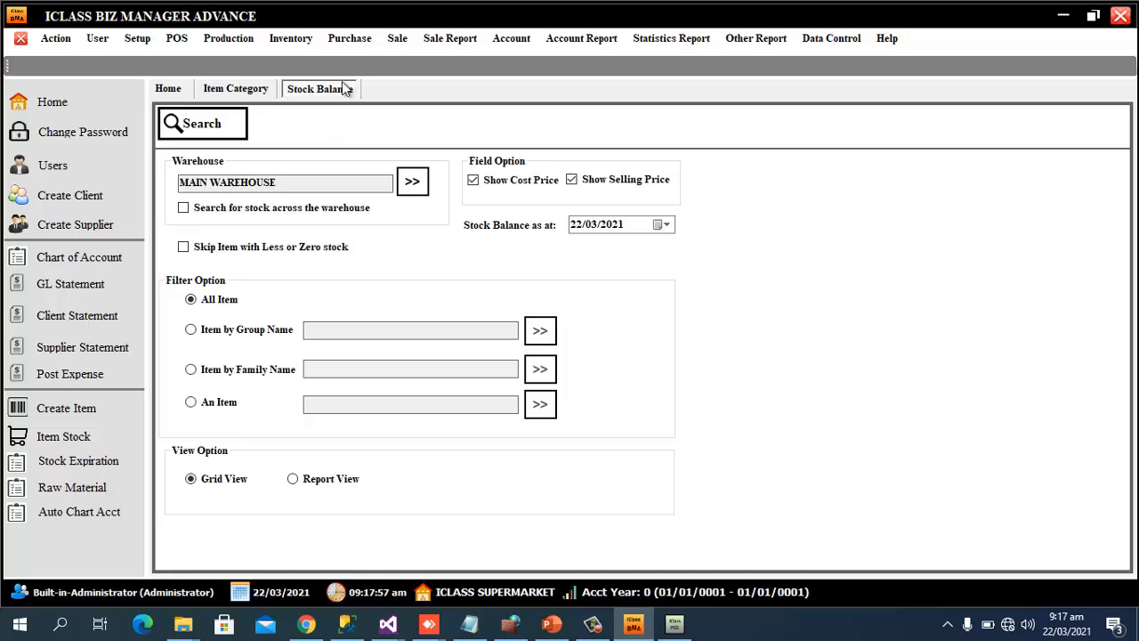
# Start a new Item Purchase voucher, series PUB ref 2, with supplier AB Mart
pyautogui.click(355, 41)
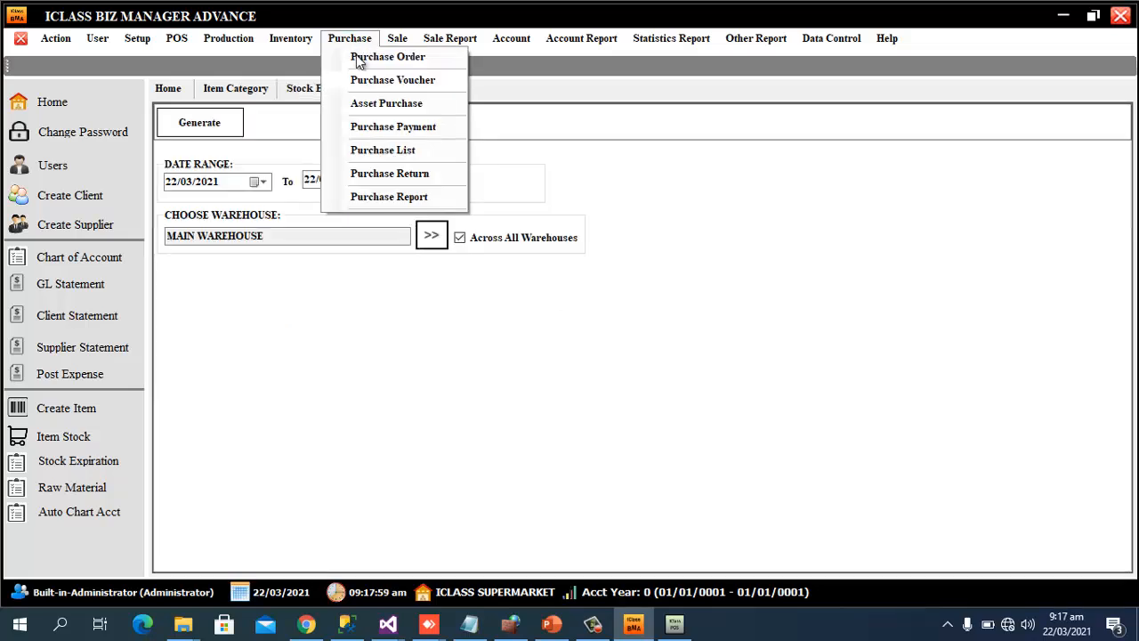
pyautogui.click(418, 88)
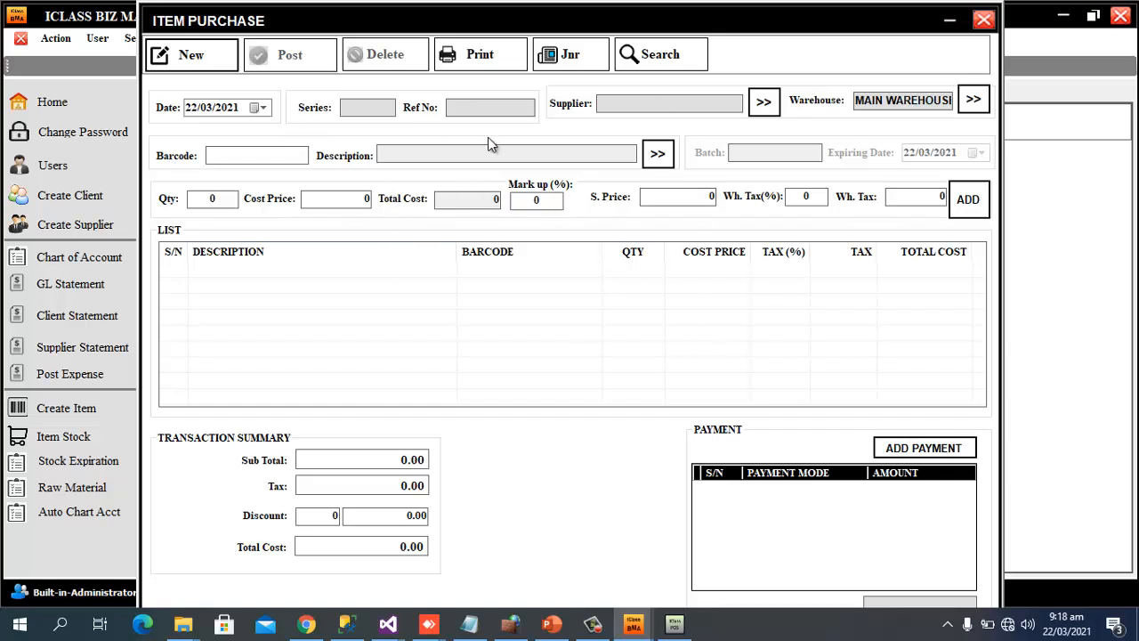
pyautogui.click(187, 51)
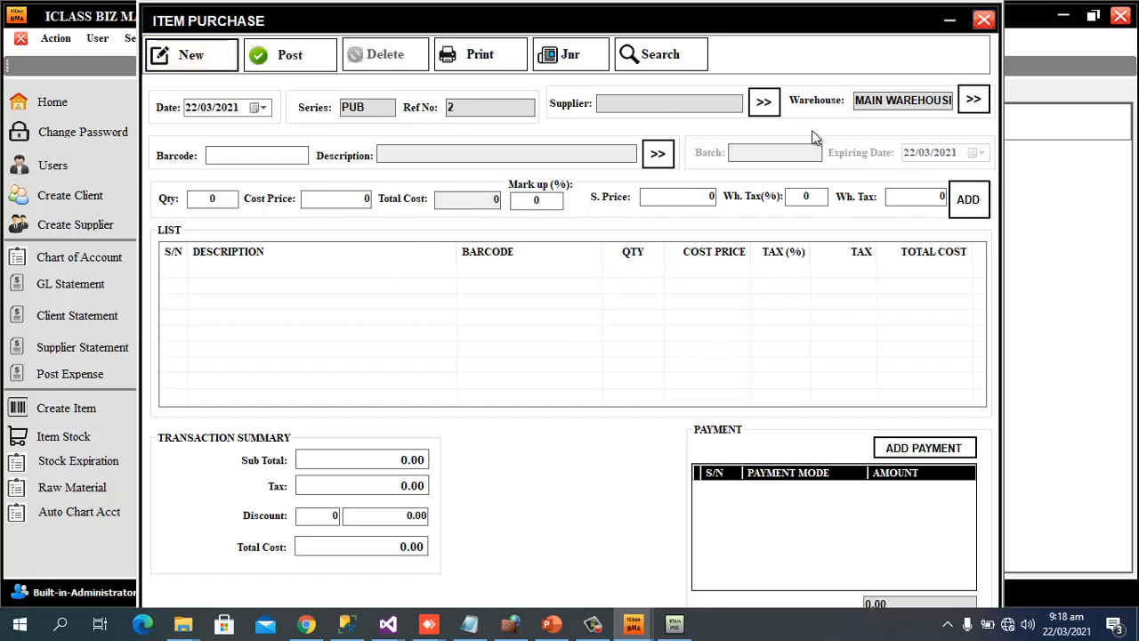
pyautogui.click(765, 103)
pyautogui.click(475, 110)
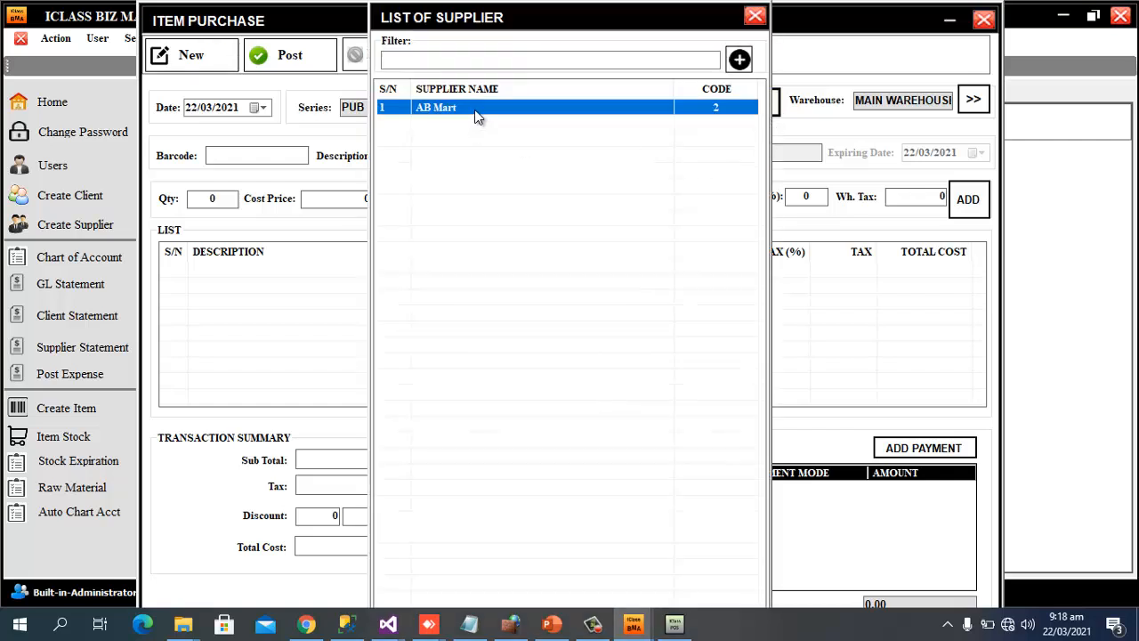
pyautogui.doubleClick(475, 110)
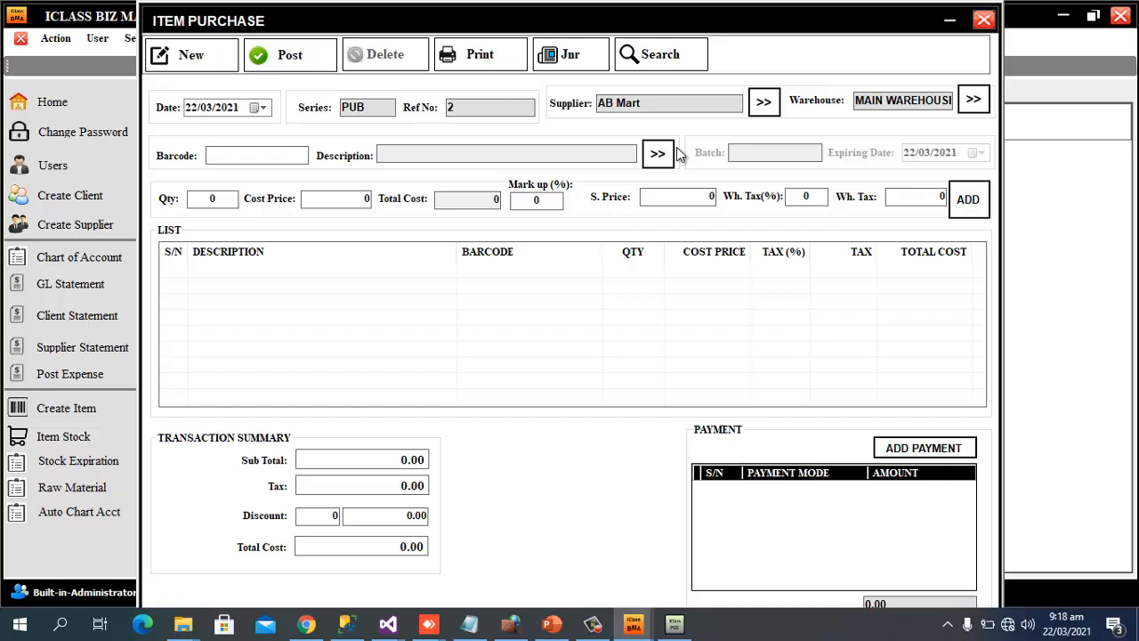
# Add Lipton Pet 45cl ×100 and Swiss Air fresher ×50 to the voucher by barcode
pyautogui.write('6151100150950')
pyautogui.press('Return')
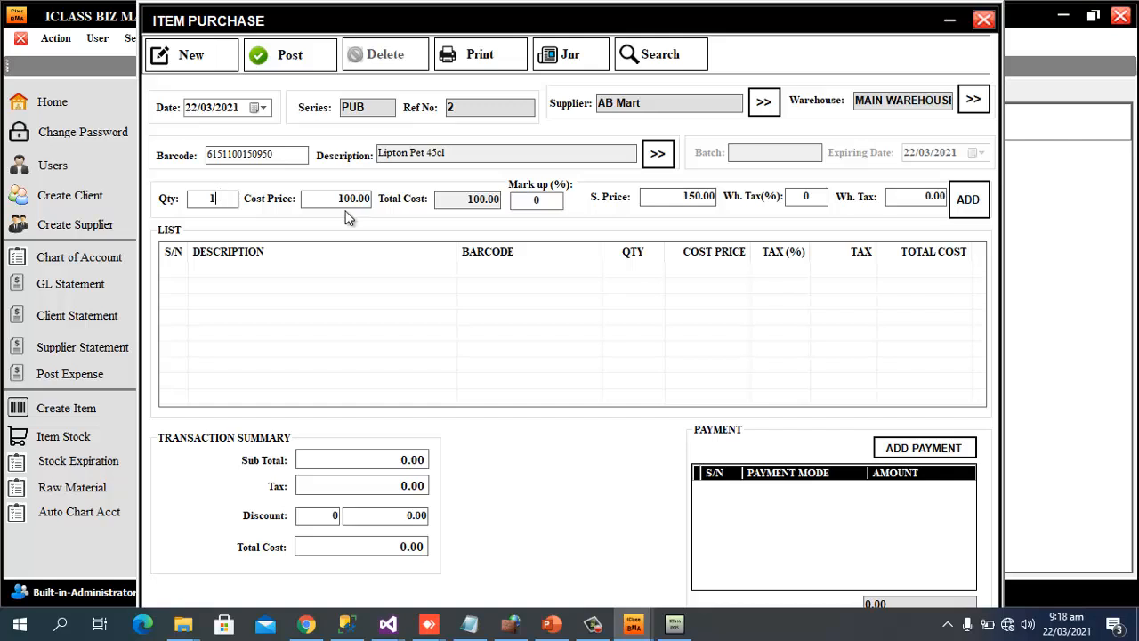
pyautogui.write('00')
pyautogui.click(977, 211)
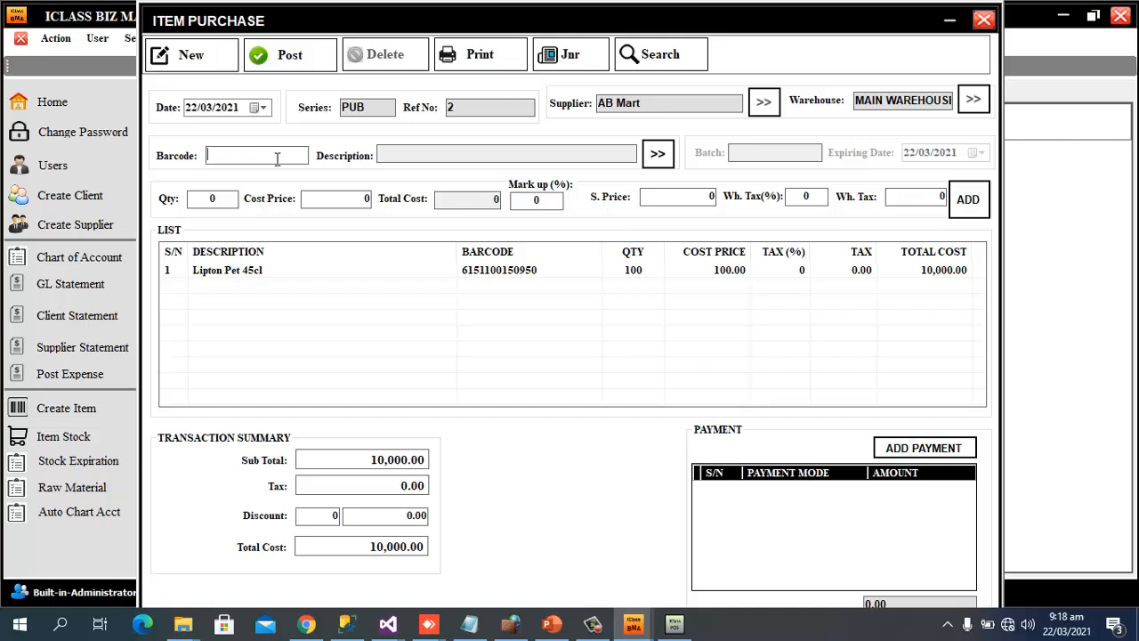
pyautogui.write('6154000107031')
pyautogui.press('Return')
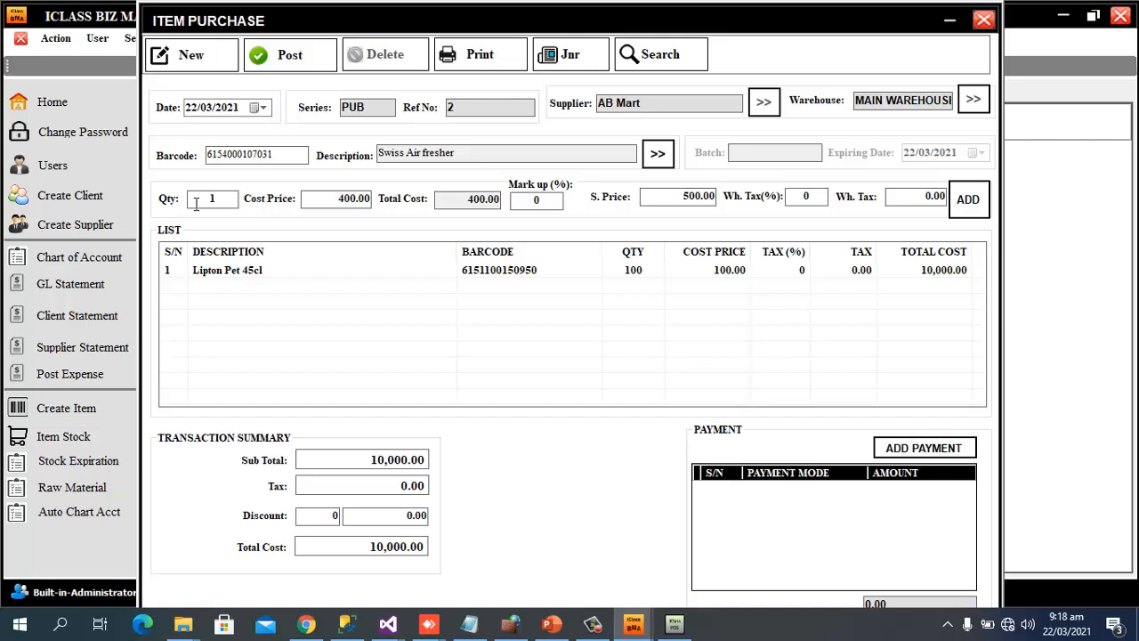
pyautogui.moveTo(234, 199); pyautogui.dragTo(165, 201)
pyautogui.write('50')
pyautogui.press('Return')
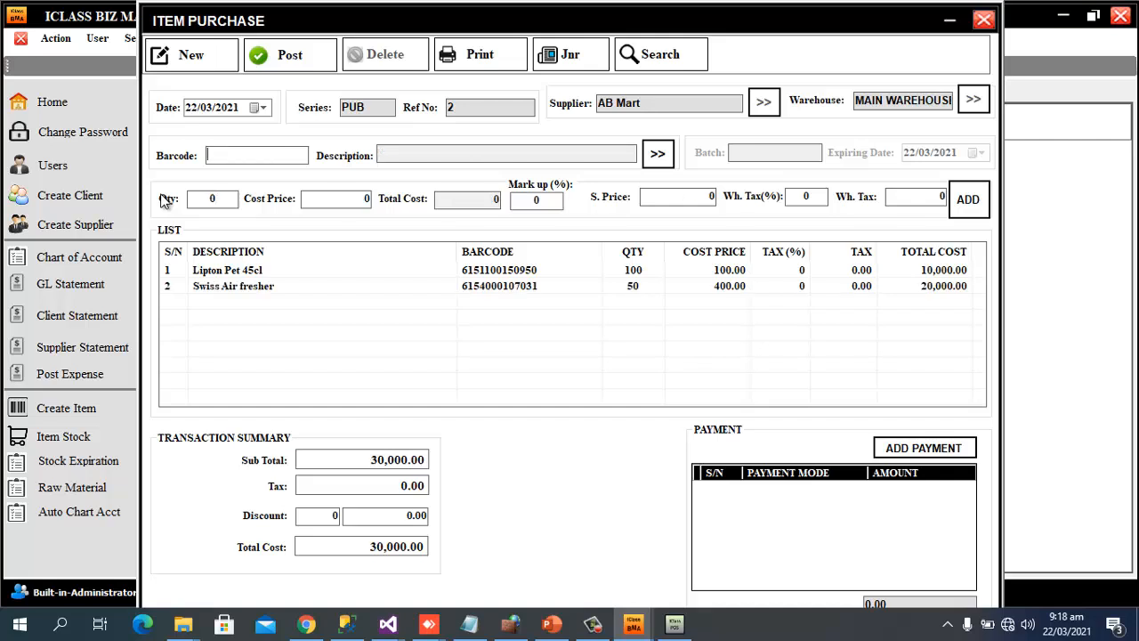
# Add Rambo insect killer ×50 and Waw detergent ×100, bringing the total to 60,000.00
pyautogui.write('5060148951492')
pyautogui.press('Return')
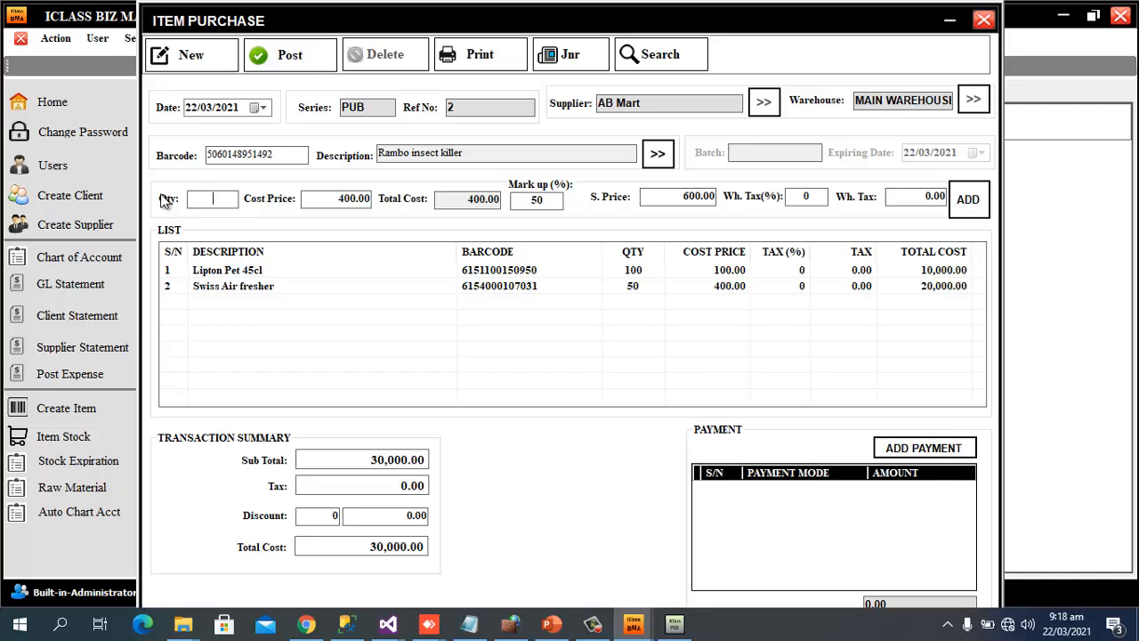
pyautogui.write('50')
pyautogui.press('Return')
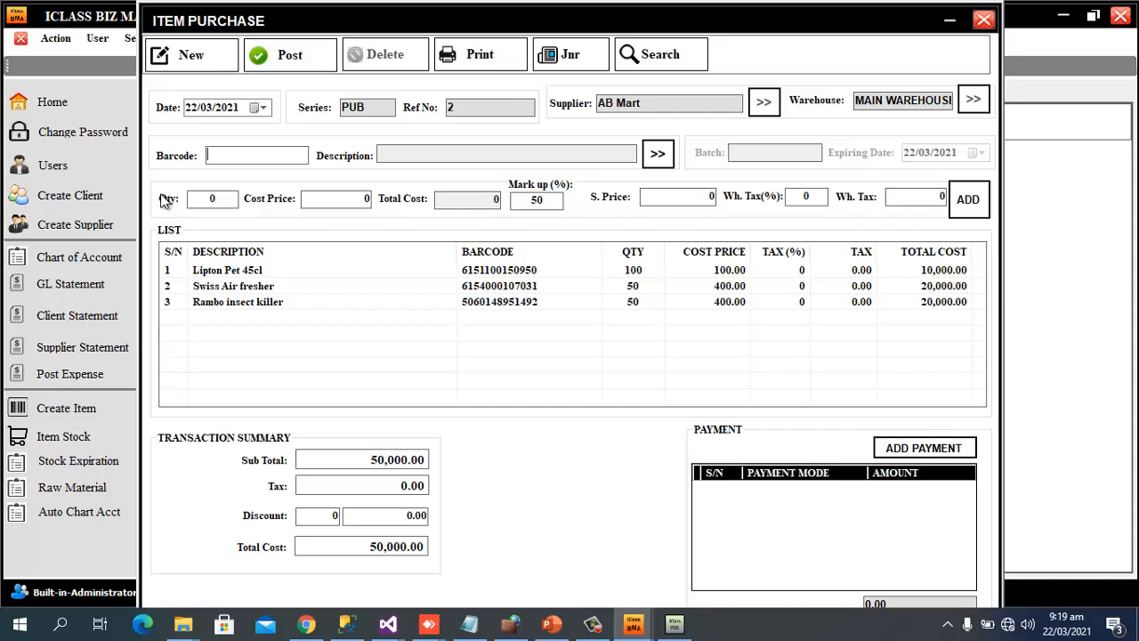
pyautogui.write('6154000111113')
pyautogui.press('Return')
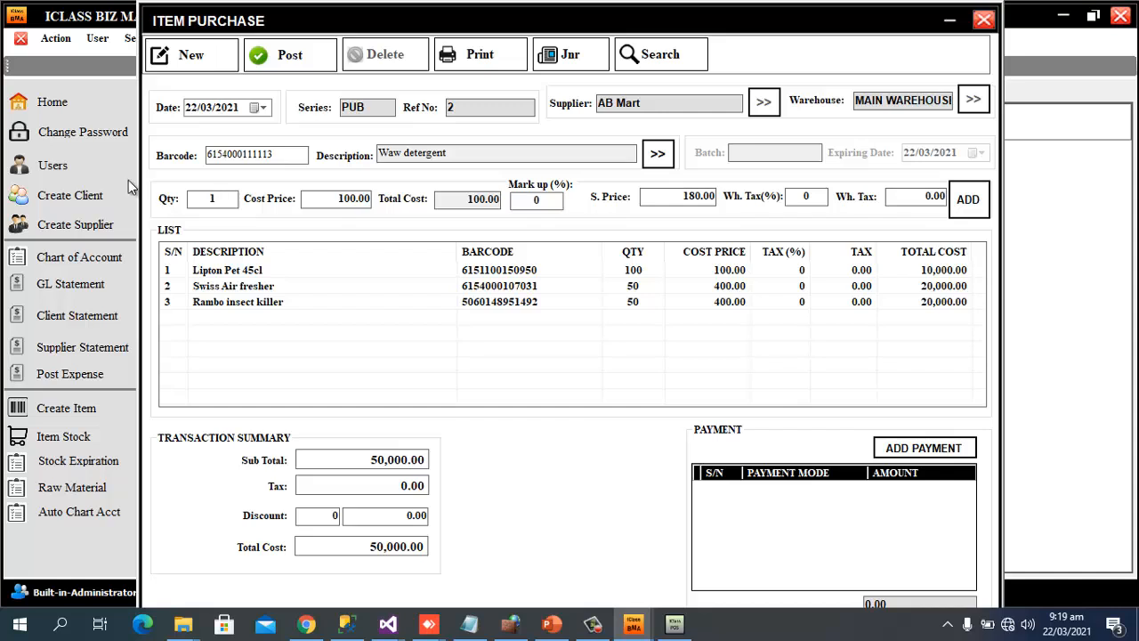
pyautogui.write('00')
pyautogui.press('Return')
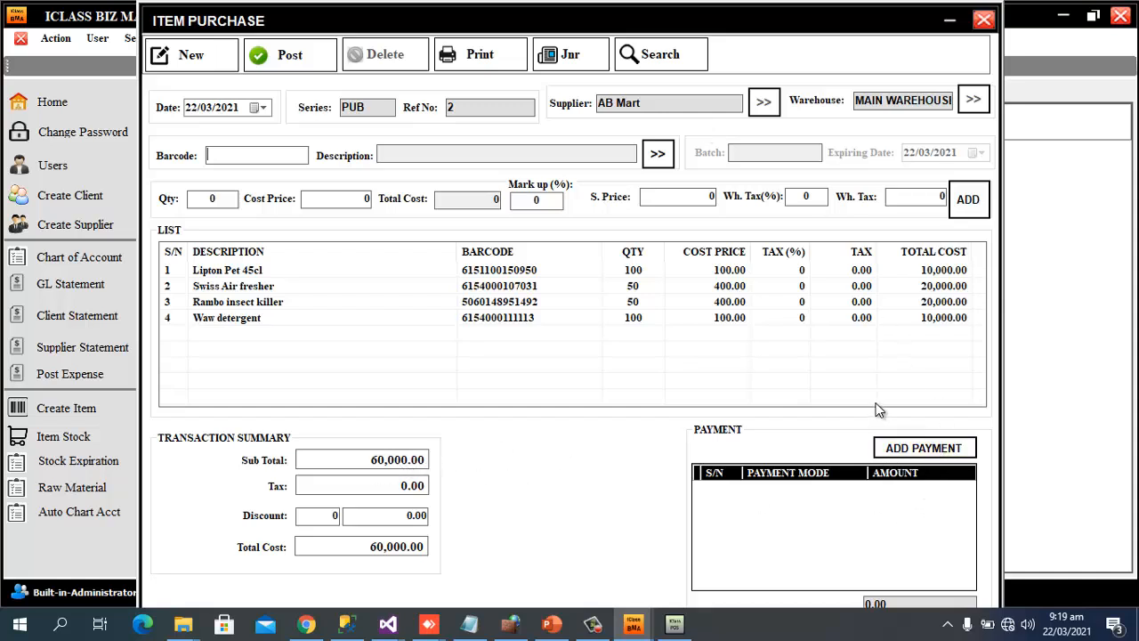
# Save a 40,000.00 CASH part payment from cash at hand, with a part-payment description
pyautogui.click(951, 456)
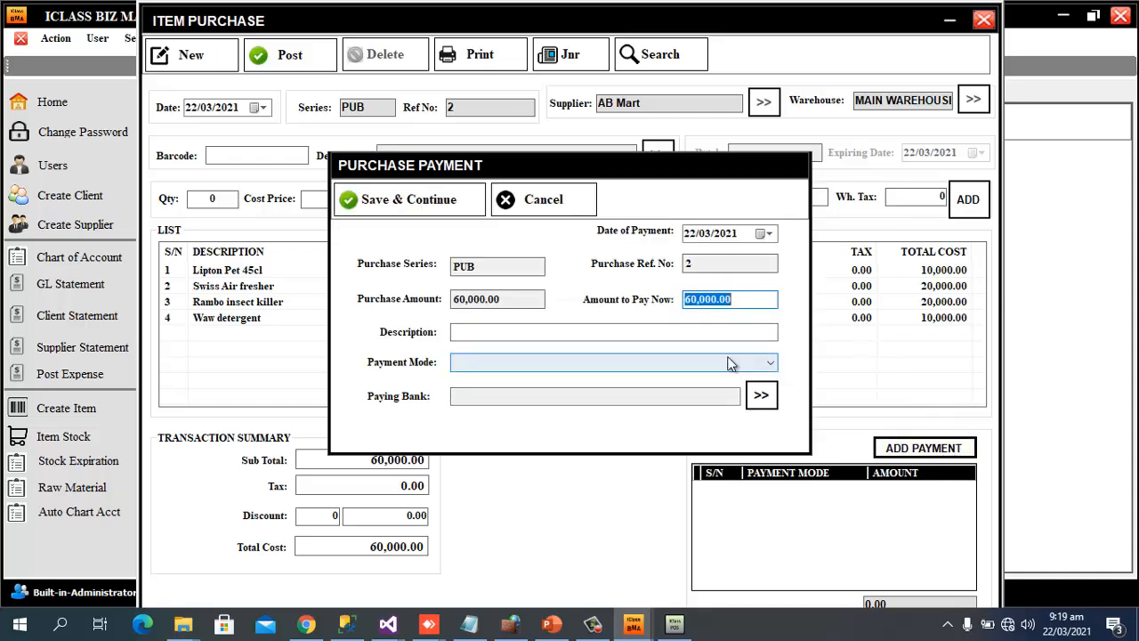
pyautogui.click(693, 333)
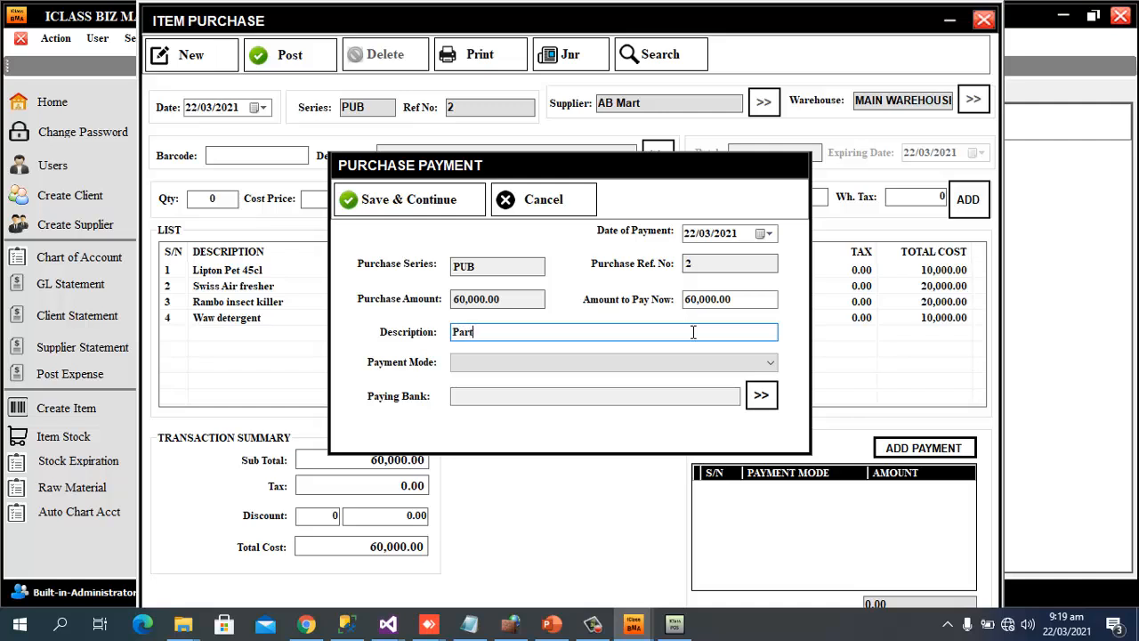
pyautogui.write('Part payment')
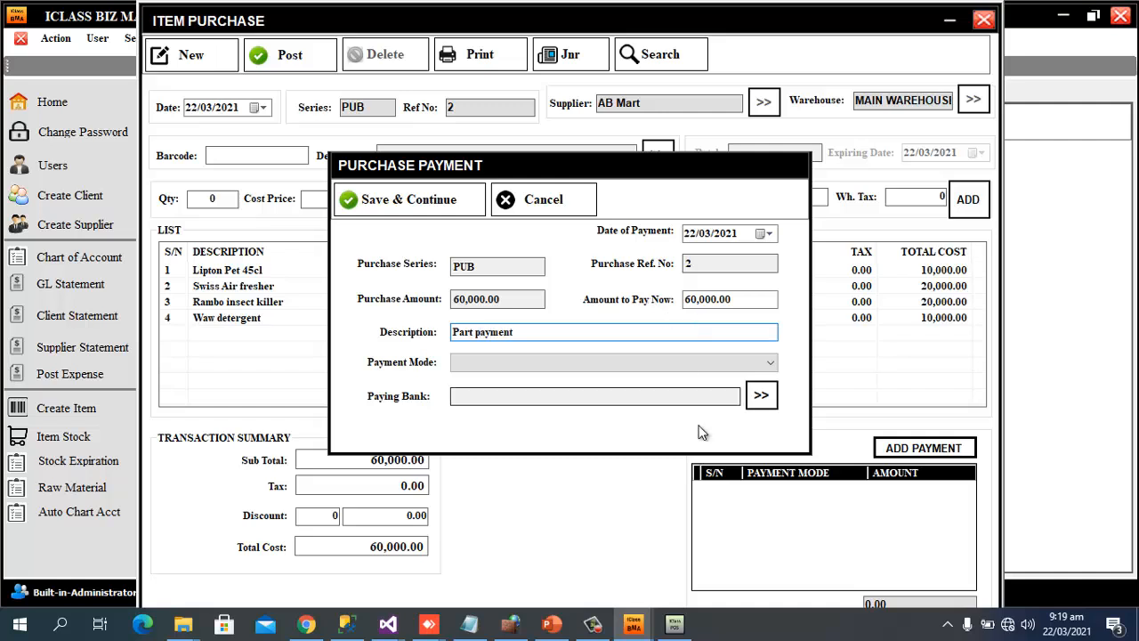
pyautogui.click(680, 356)
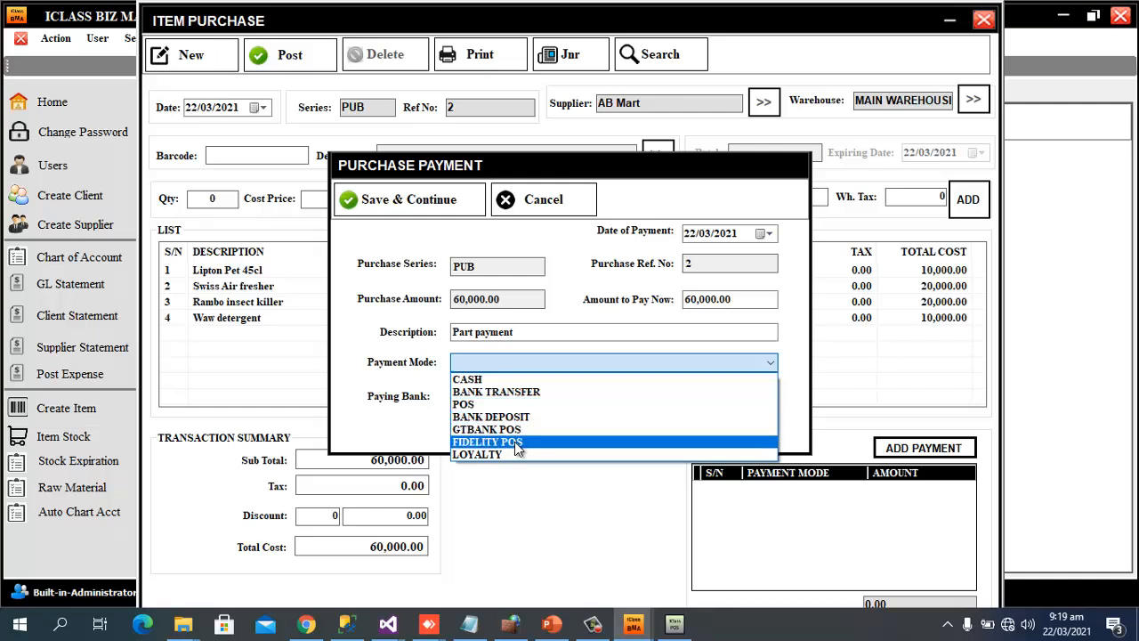
pyautogui.click(533, 381)
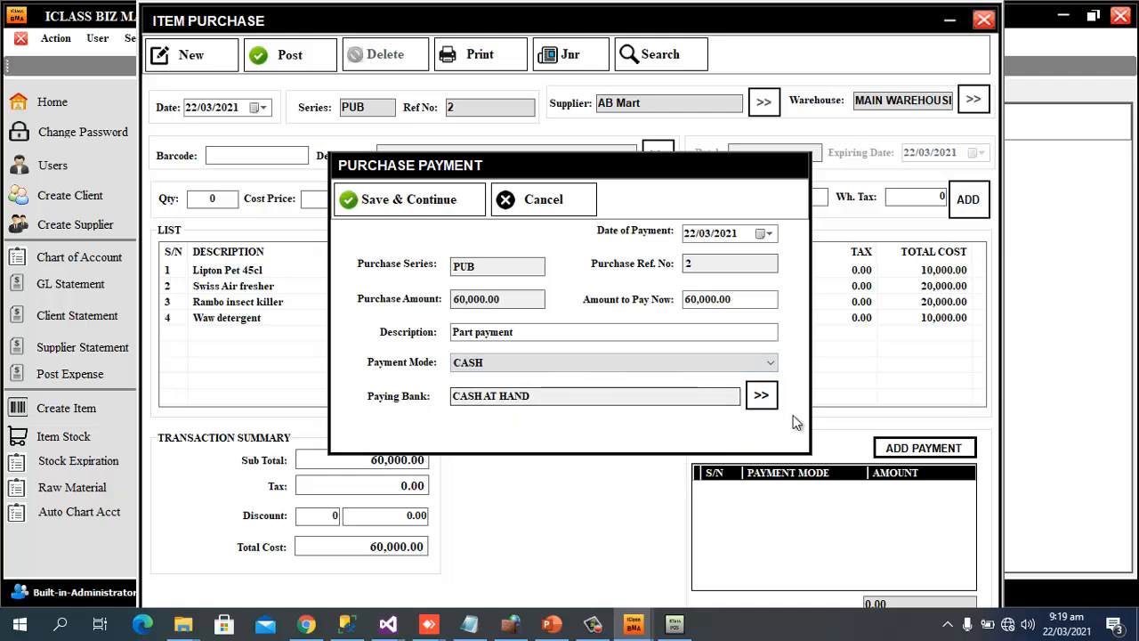
pyautogui.click(762, 397)
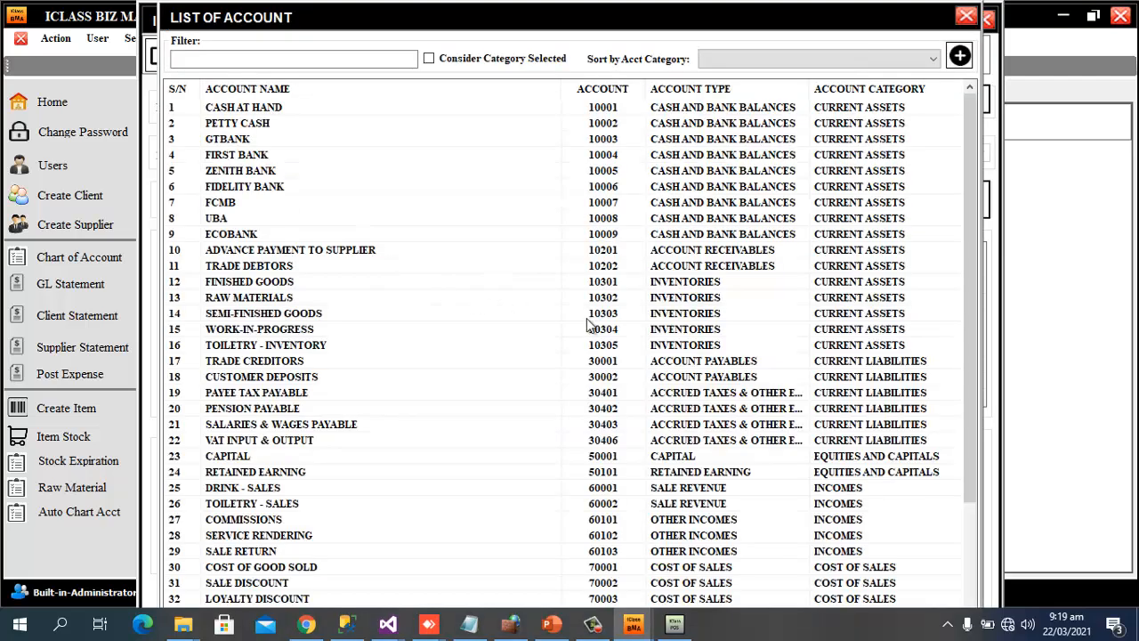
pyautogui.click(966, 16)
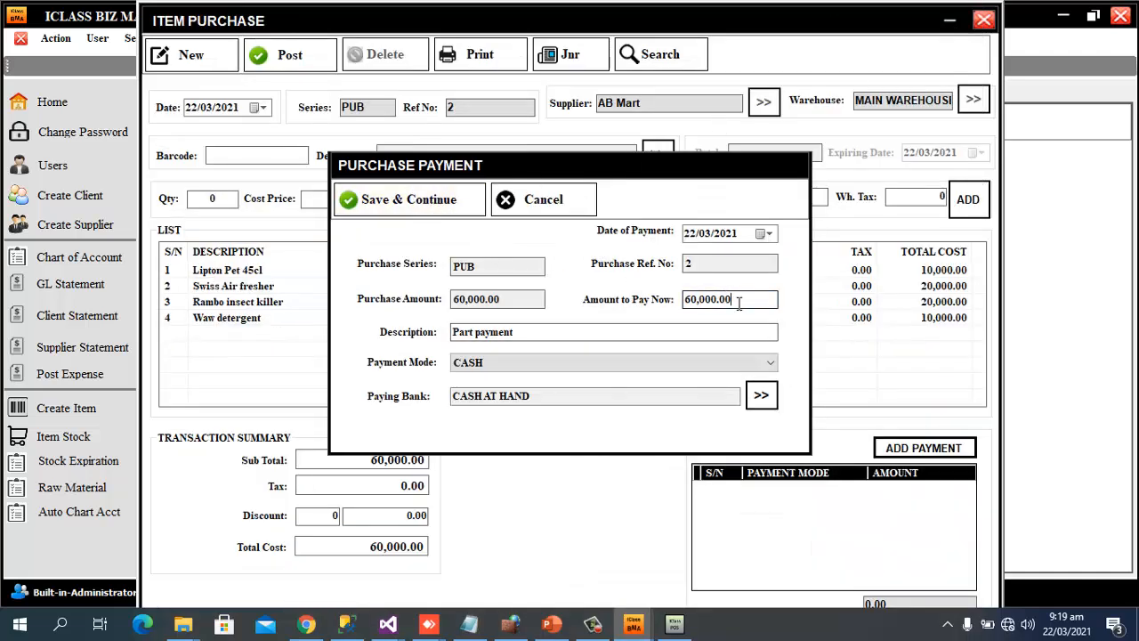
pyautogui.moveTo(739, 299); pyautogui.dragTo(489, 299)
pyautogui.write('4')
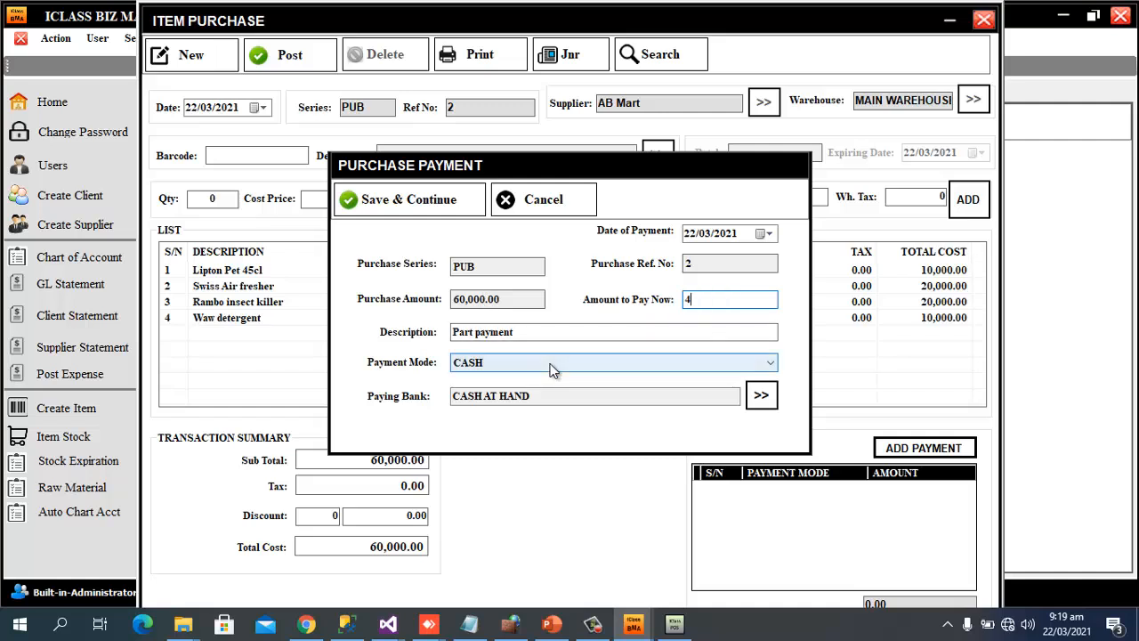
pyautogui.write('0,000')
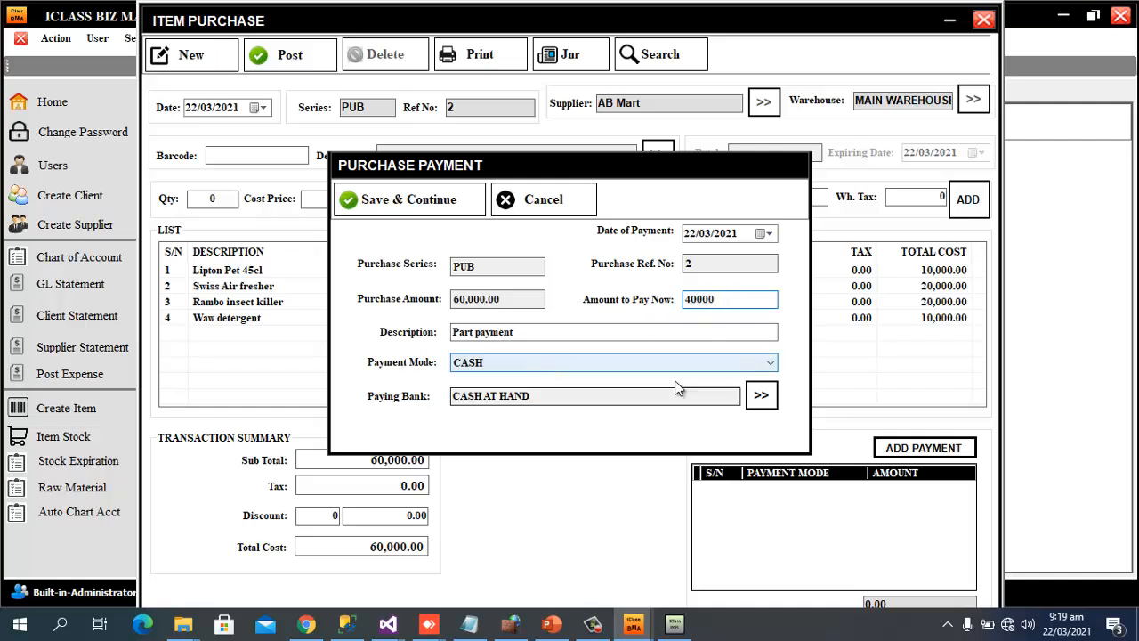
pyautogui.click(379, 199)
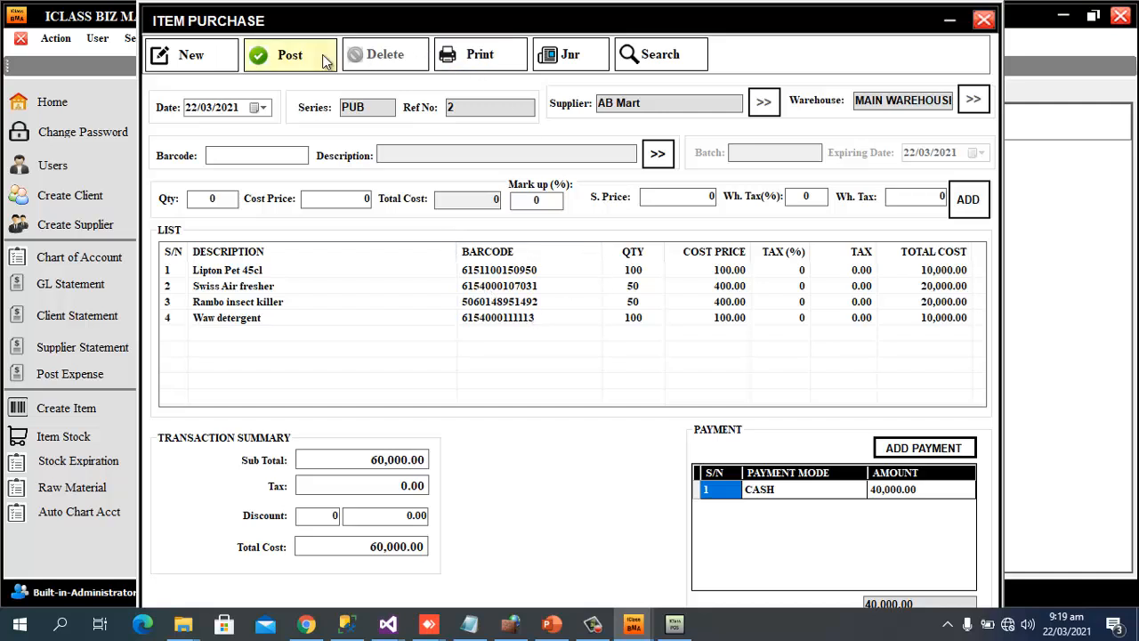
# Post the AB Mart purchase voucher and view its journal balancing 60,000.00
pyautogui.click(294, 67)
pyautogui.click(641, 360)
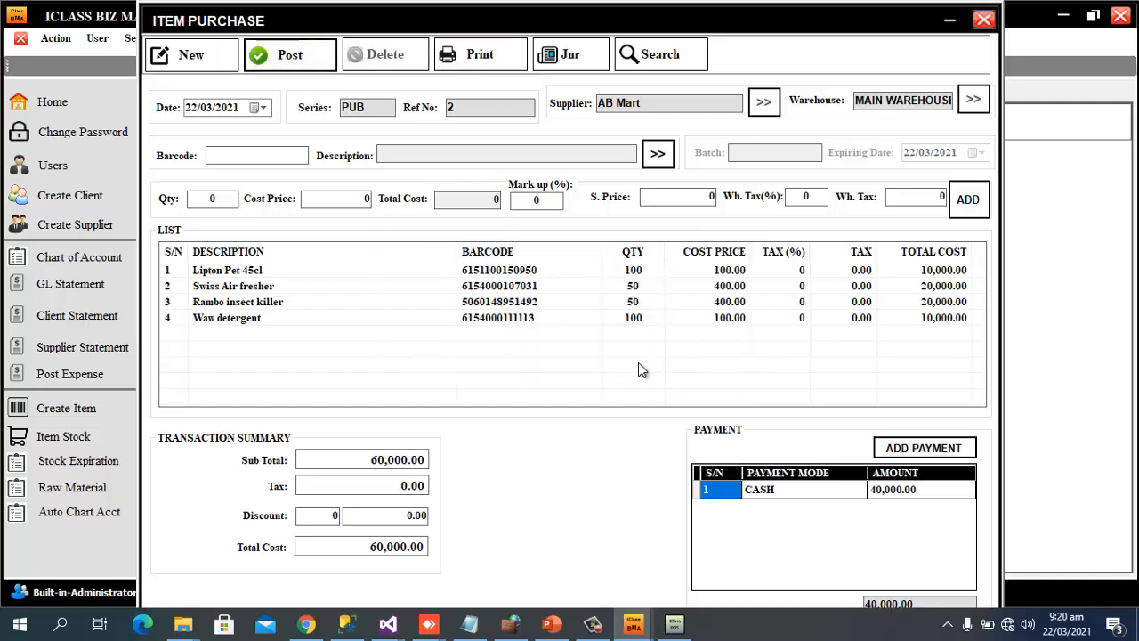
pyautogui.click(709, 358)
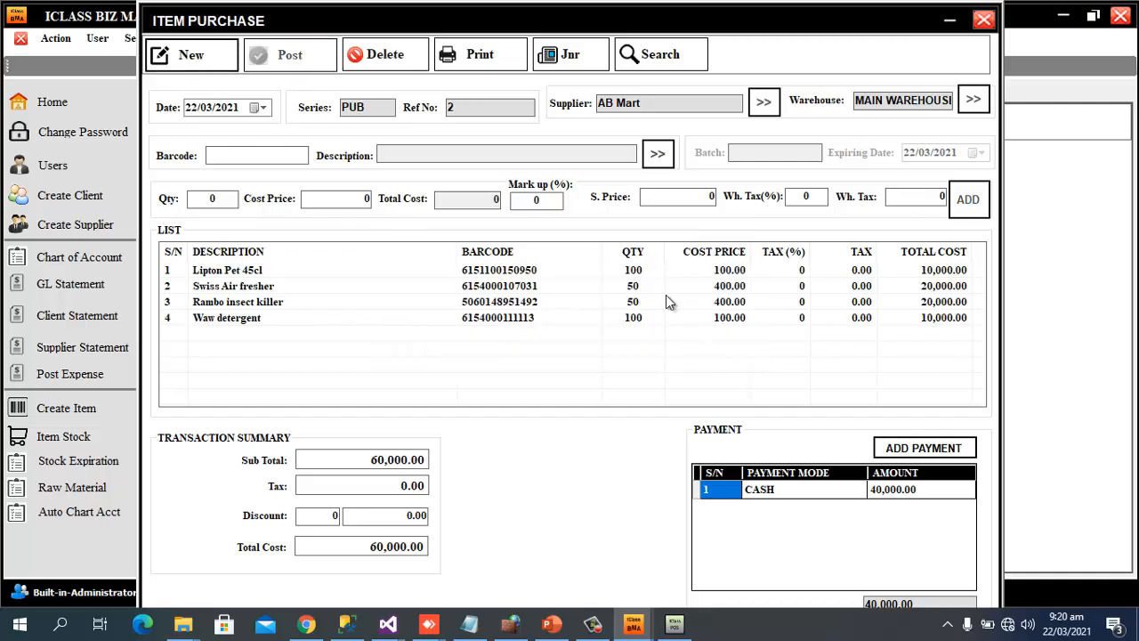
pyautogui.click(555, 62)
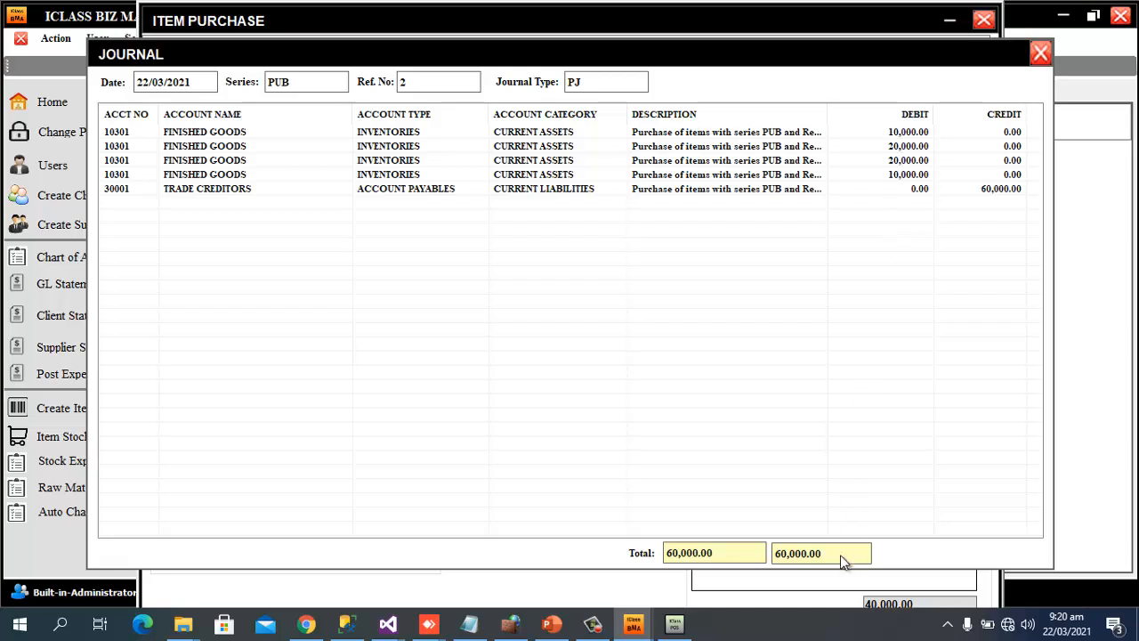
# Close the purchase journal to get back to the AB Mart item purchase PUB 2
pyautogui.click(1040, 54)
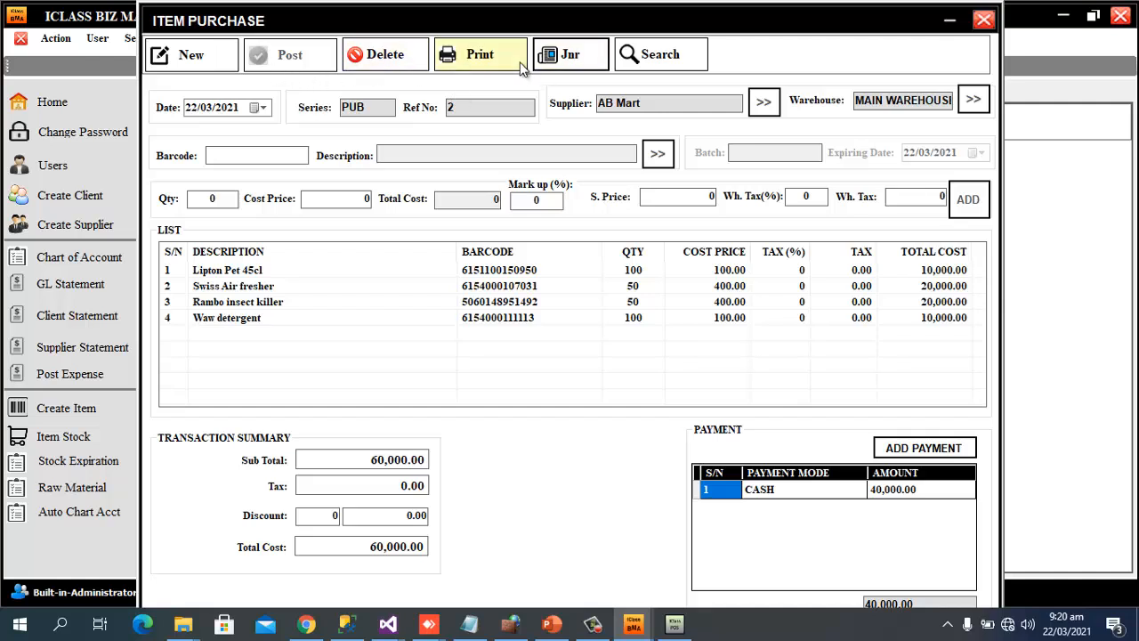
pyautogui.click(490, 56)
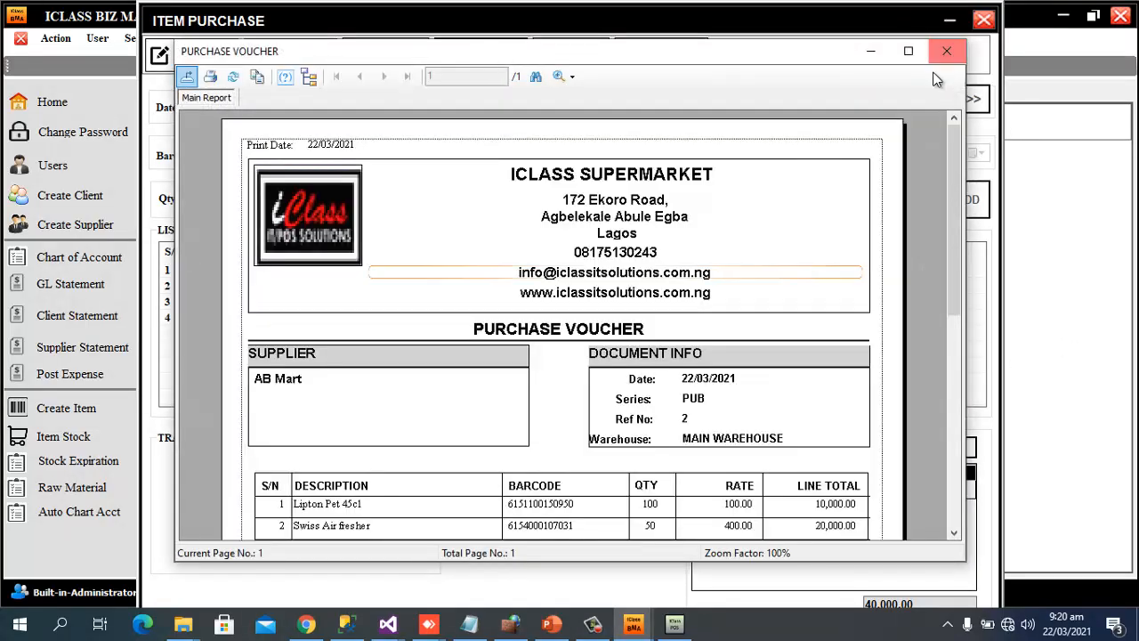
pyautogui.click(908, 51)
pyautogui.scroll(-4, 1006, 230)
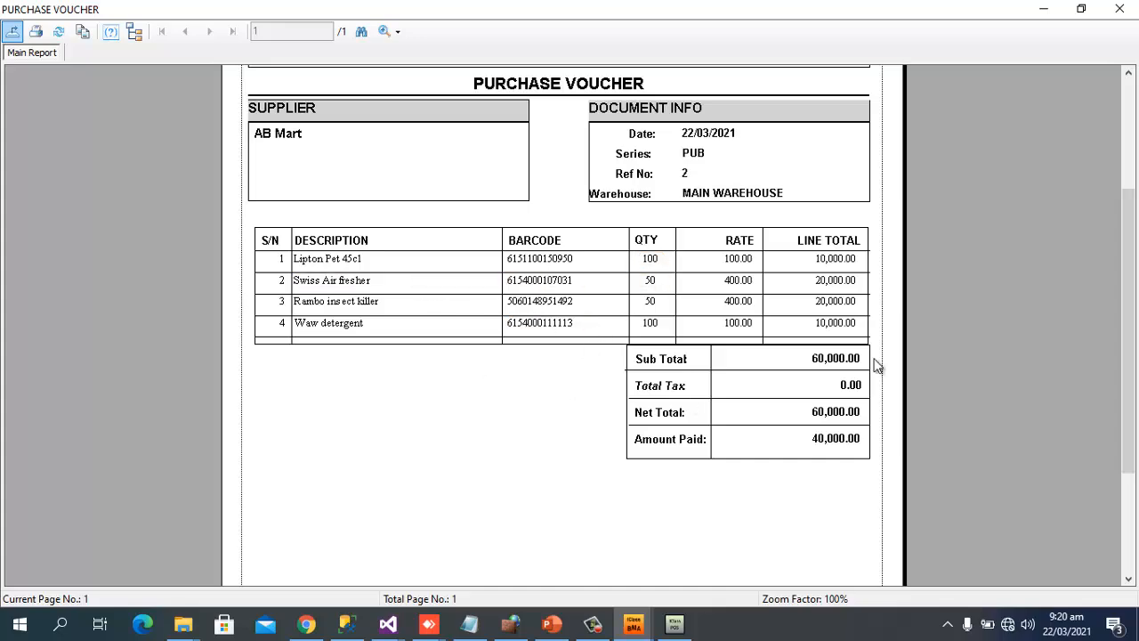
pyautogui.scroll(4, 788, 316)
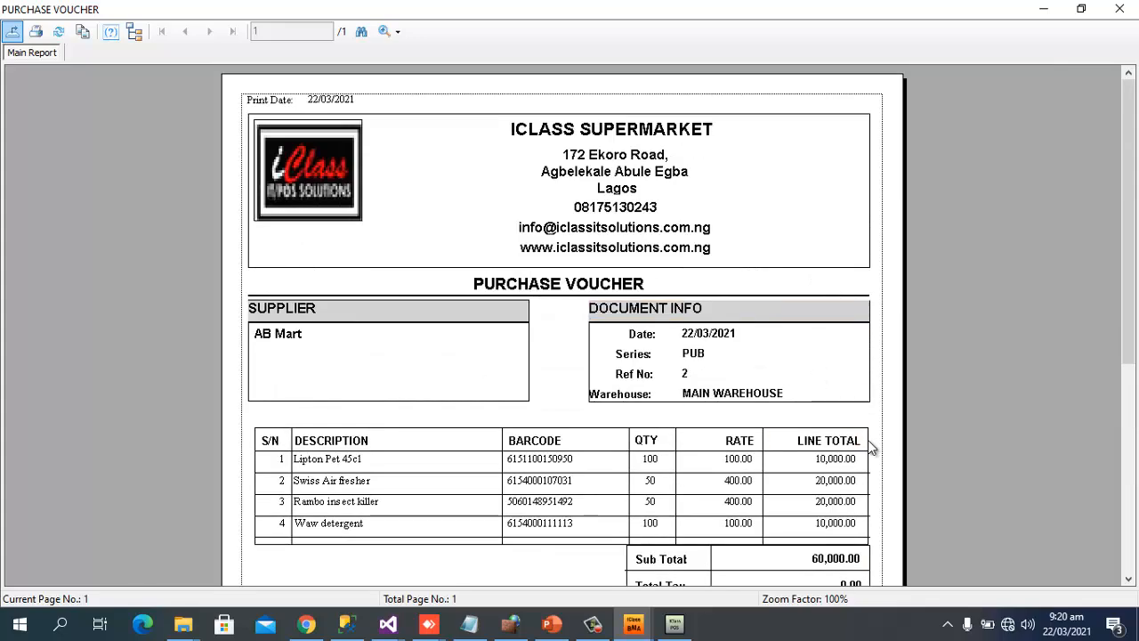
pyautogui.scroll(-4, 867, 439)
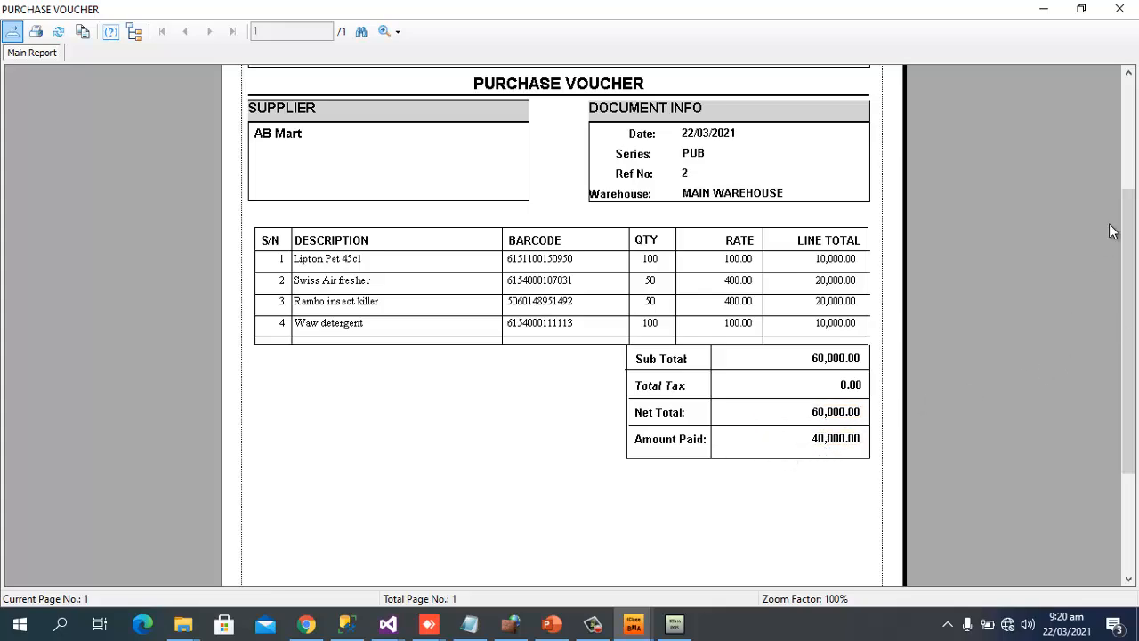
pyautogui.scroll(3, 1101, 191)
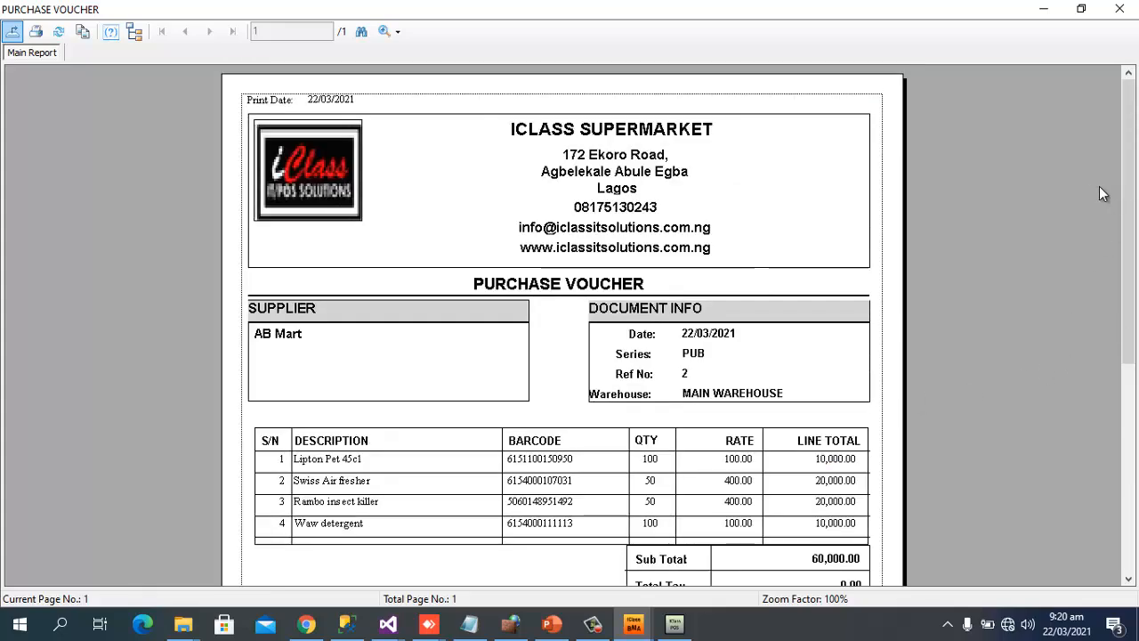
pyautogui.click(1120, 8)
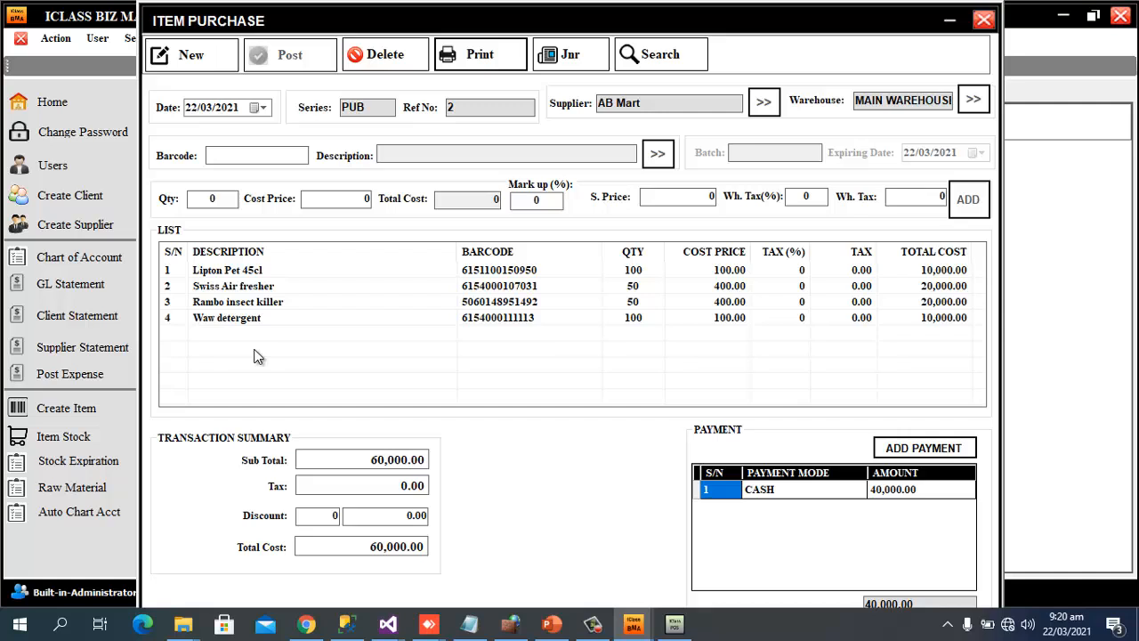
# Close the item purchase form and bring up the Supplier Statement report
pyautogui.click(979, 23)
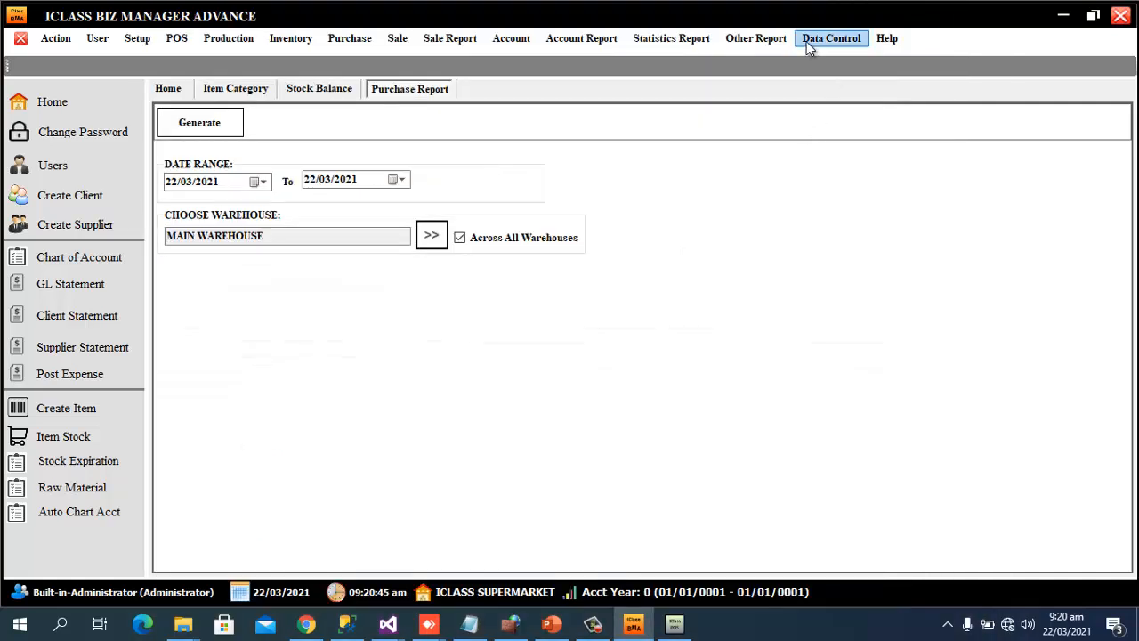
pyautogui.click(760, 38)
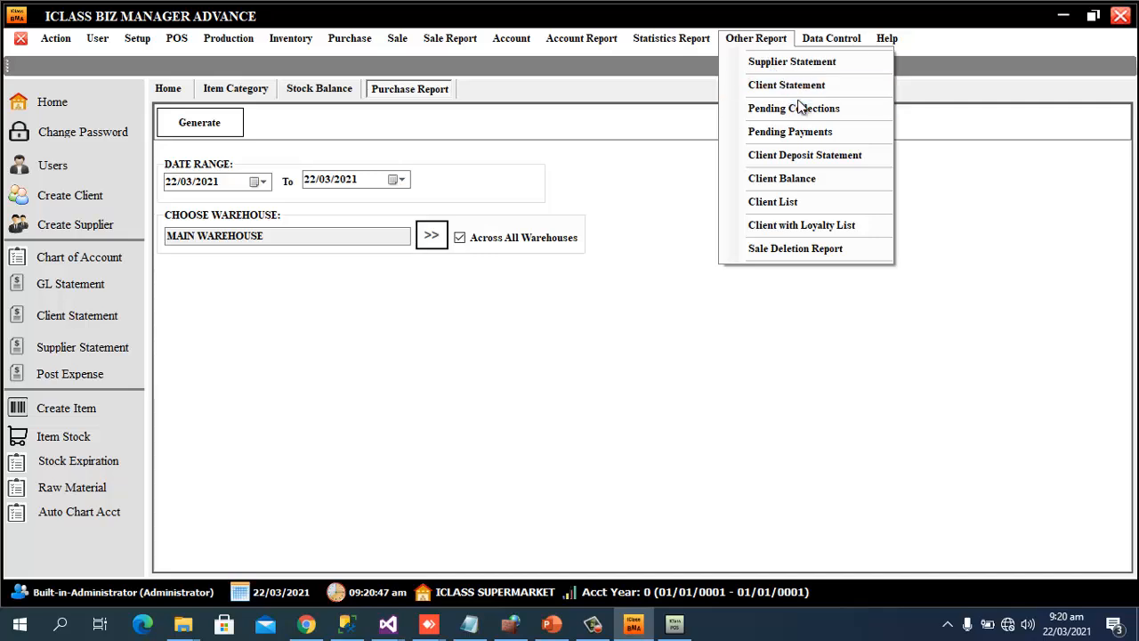
pyautogui.click(804, 63)
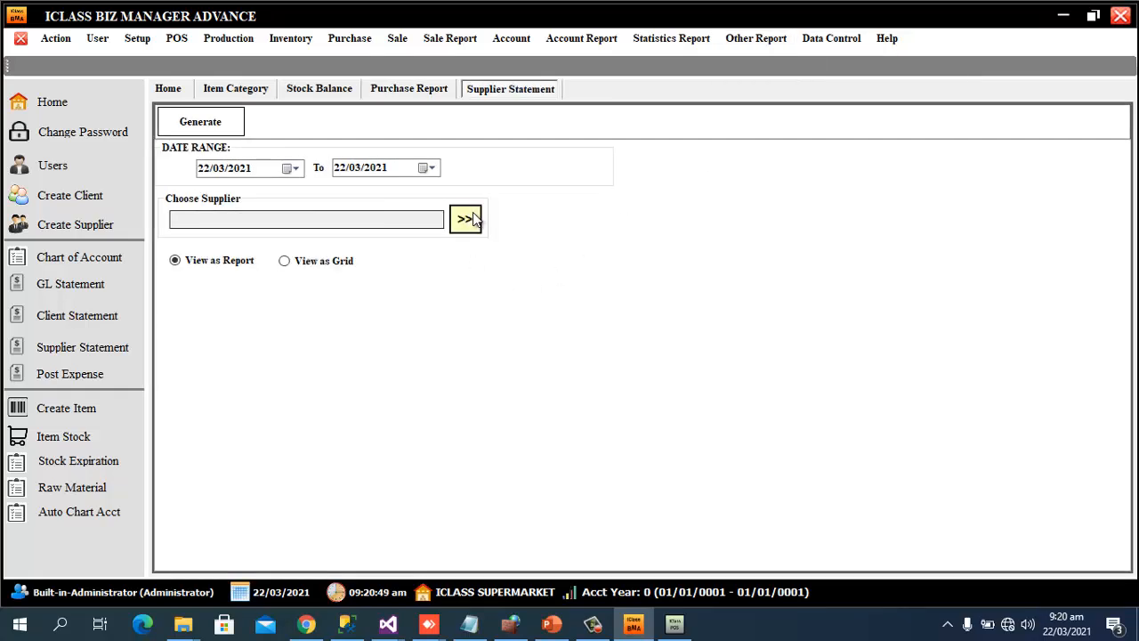
# Generate AB Mart's 22/03/2021 supplier statement, showing a 20,000.00 end balance, then close it
pyautogui.click(466, 219)
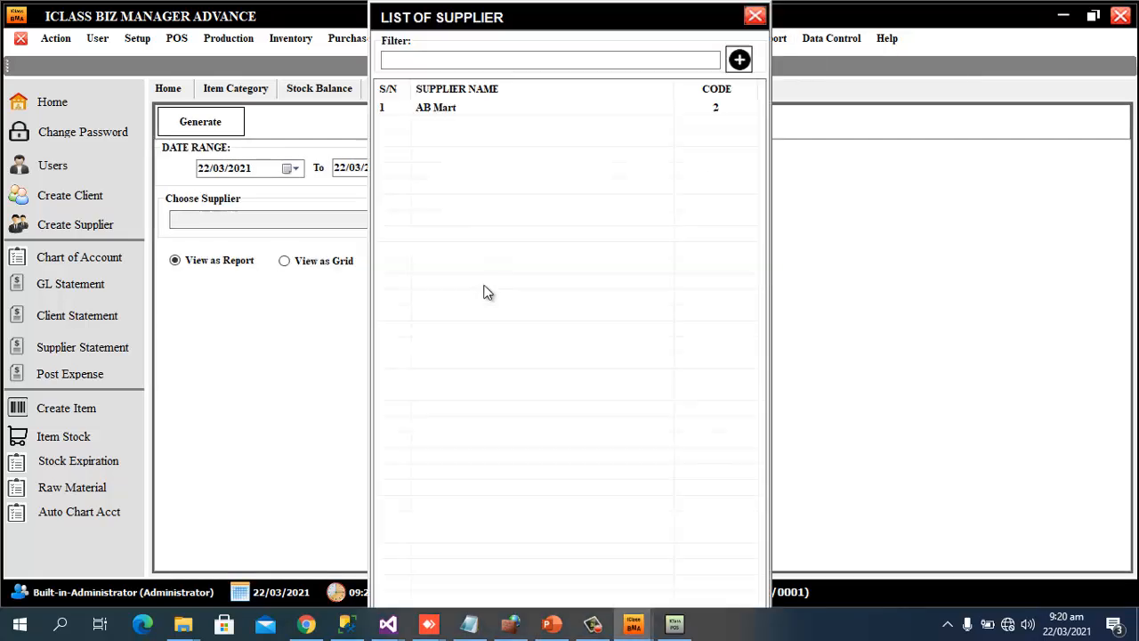
pyautogui.doubleClick(447, 109)
pyautogui.click(184, 121)
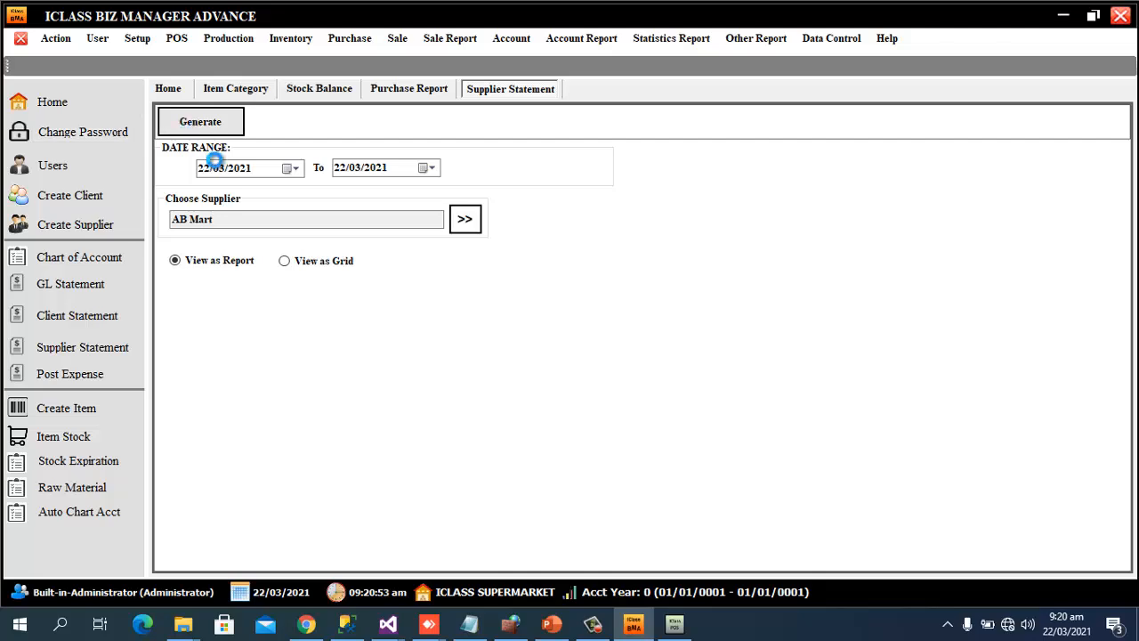
pyautogui.scroll(-3, 775, 308)
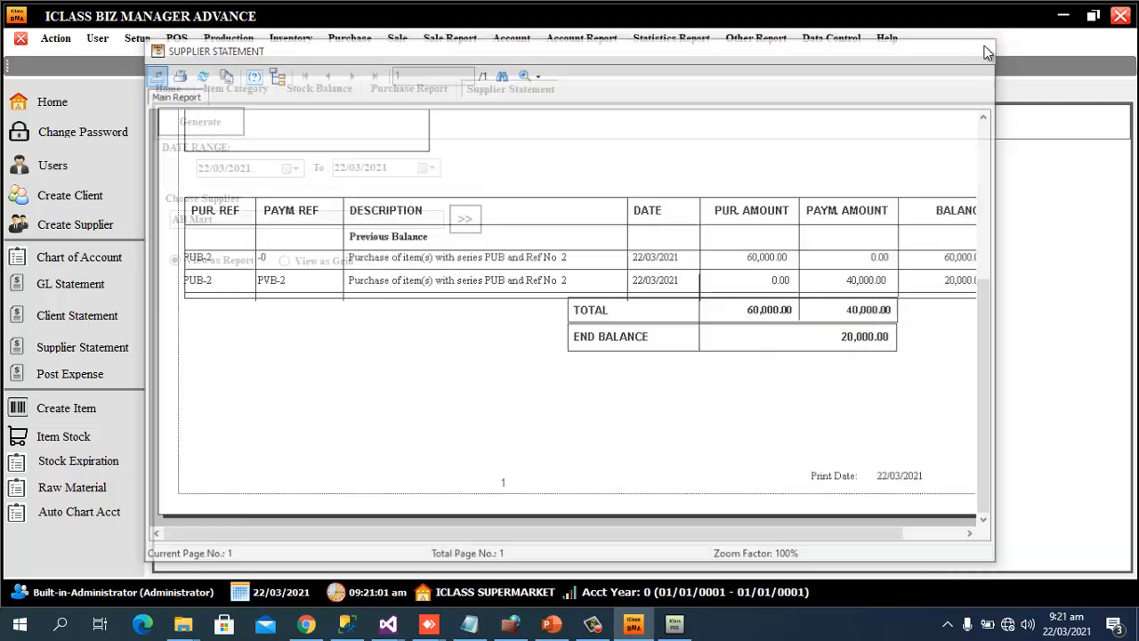
pyautogui.click(982, 48)
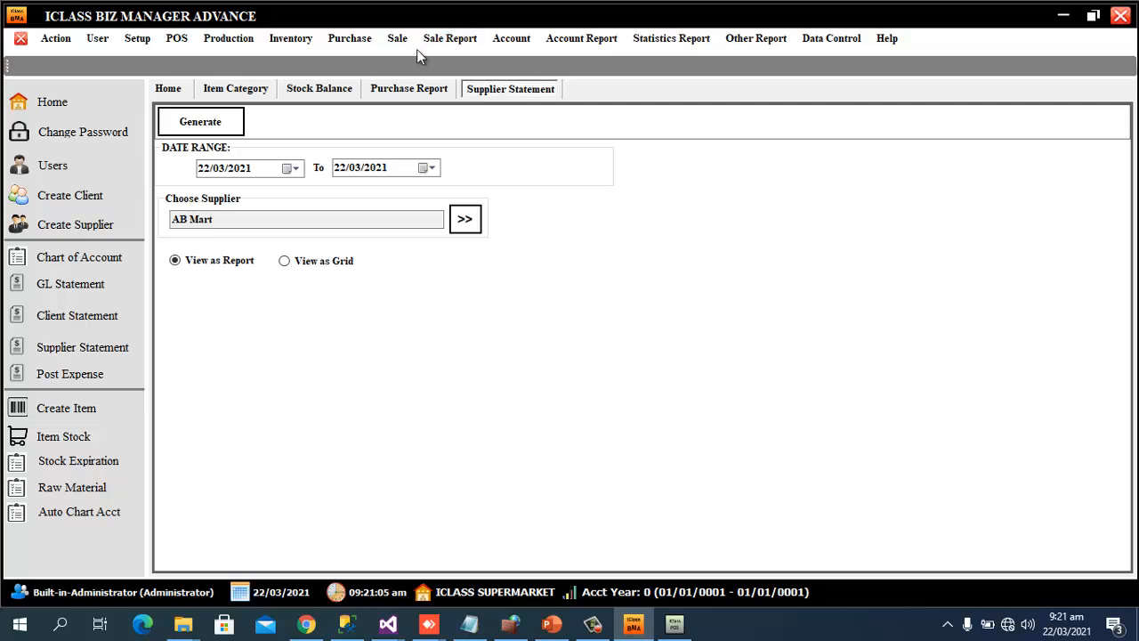
# Start a new purchase payment to AB Mart, paying 10000 against purchase PUB 2
pyautogui.click(368, 42)
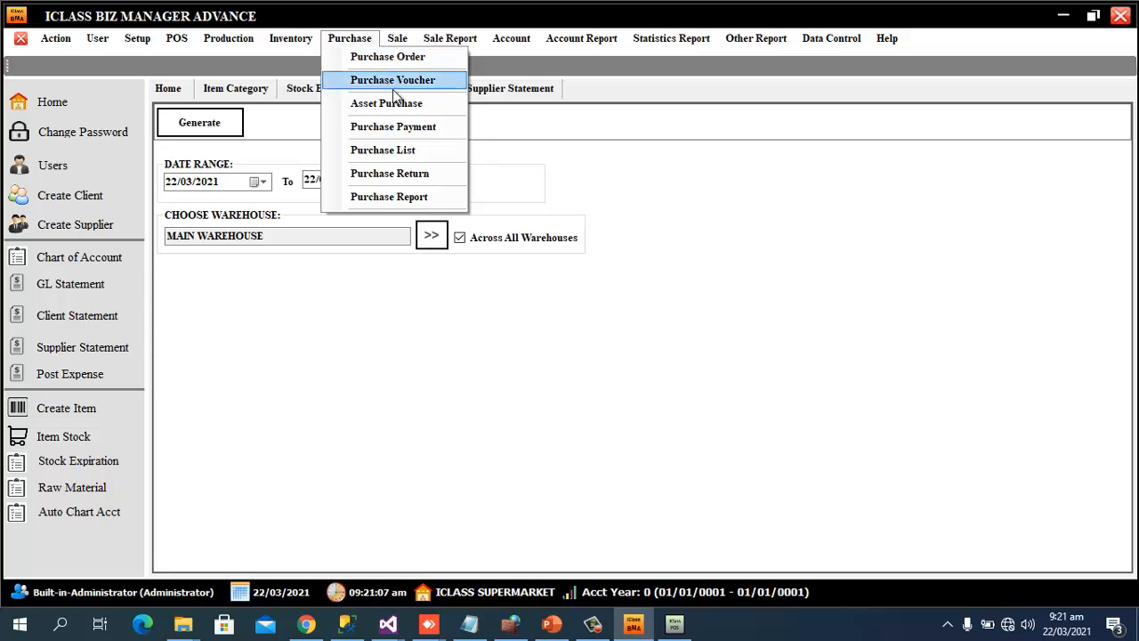
pyautogui.click(422, 129)
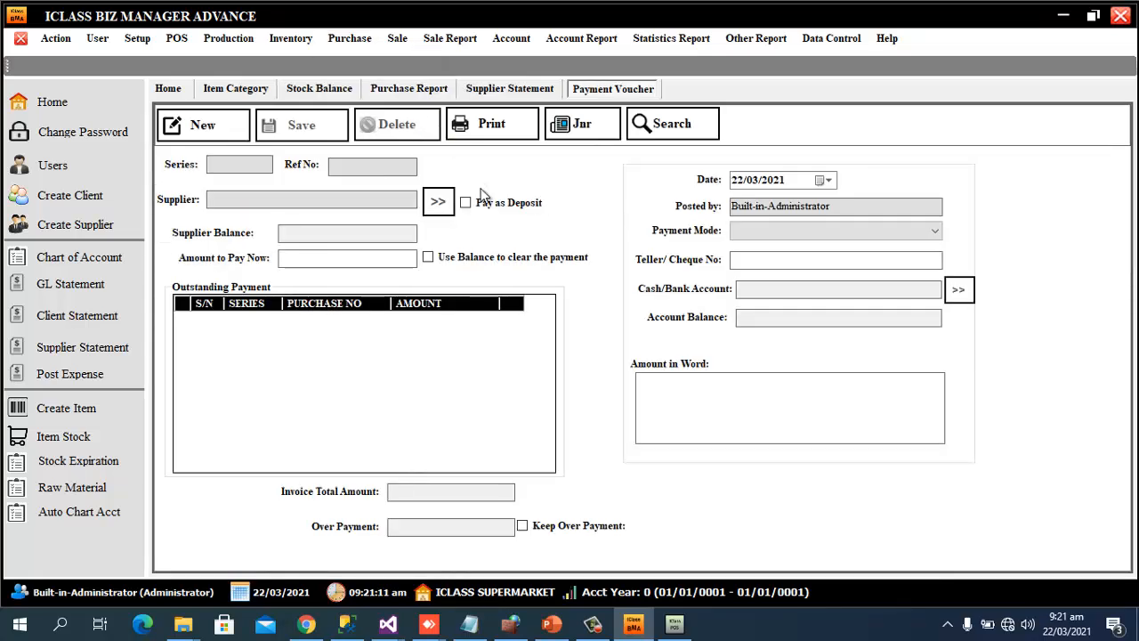
pyautogui.click(200, 124)
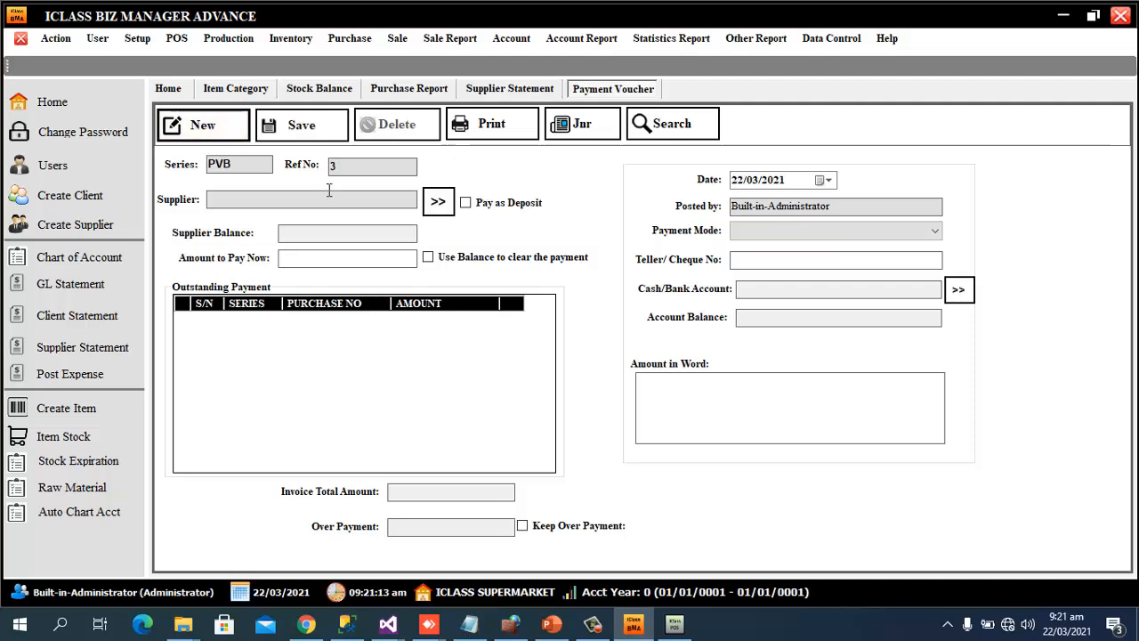
pyautogui.click(438, 201)
pyautogui.click(474, 112)
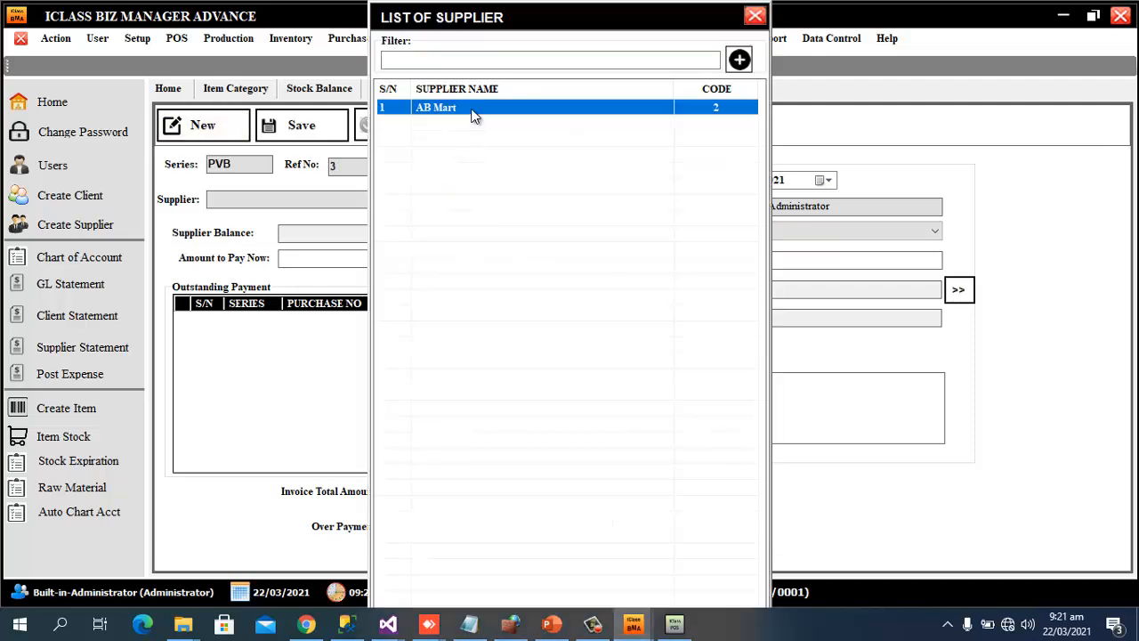
pyautogui.doubleClick(475, 110)
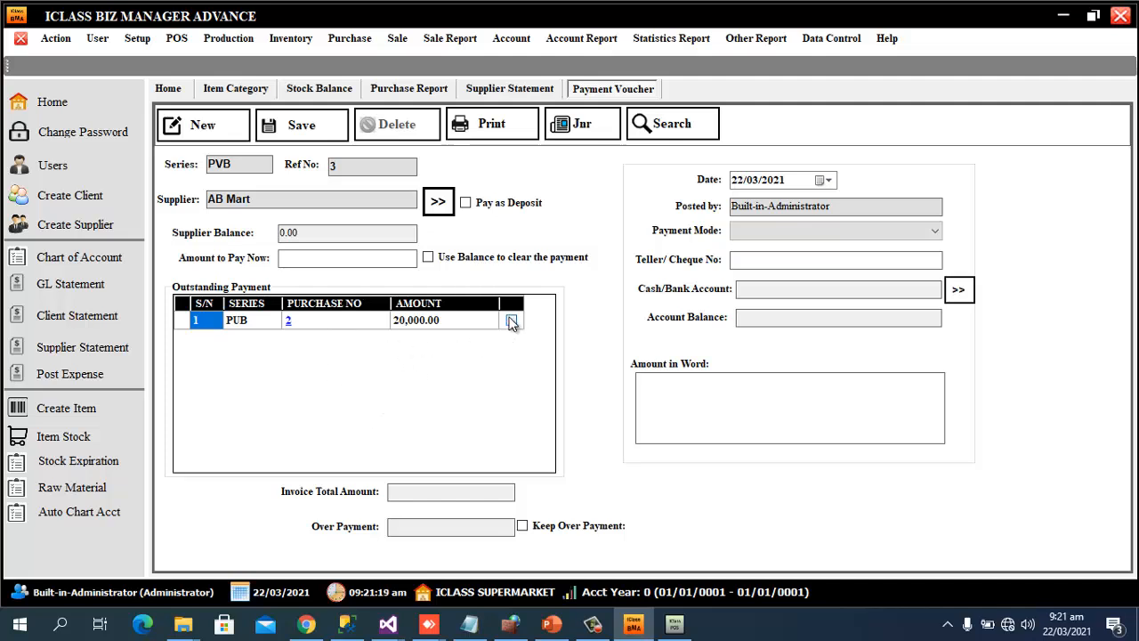
pyautogui.click(353, 257)
pyautogui.write('1000')
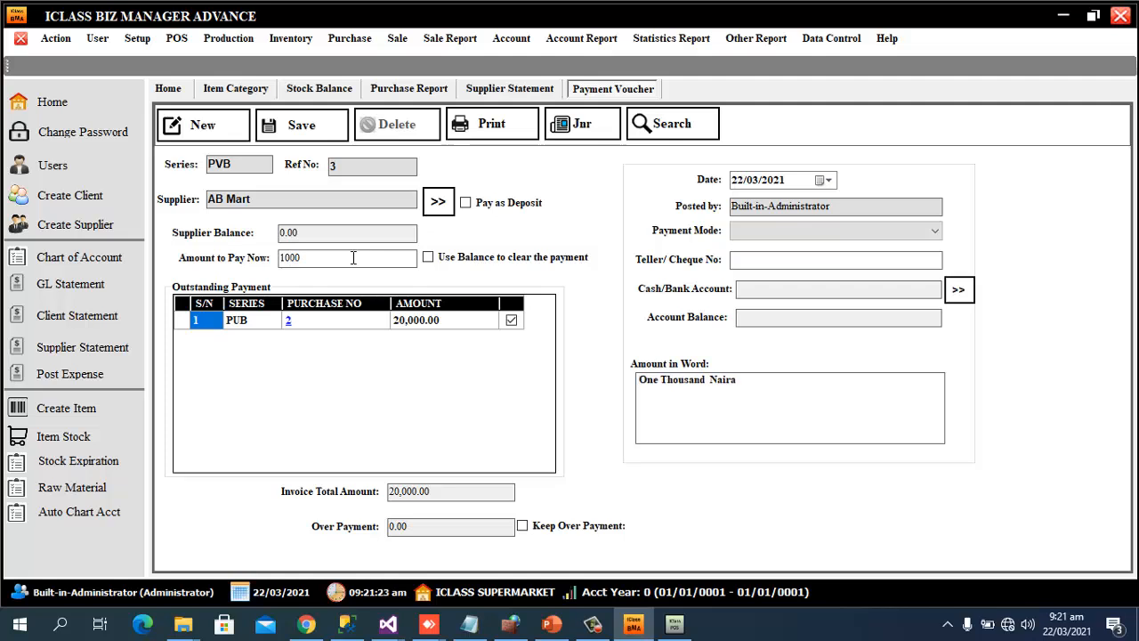
pyautogui.write('0')
# Pay by BANK TRANSFER from the ECOBANK account and save payment voucher PVB 3
pyautogui.click(902, 230)
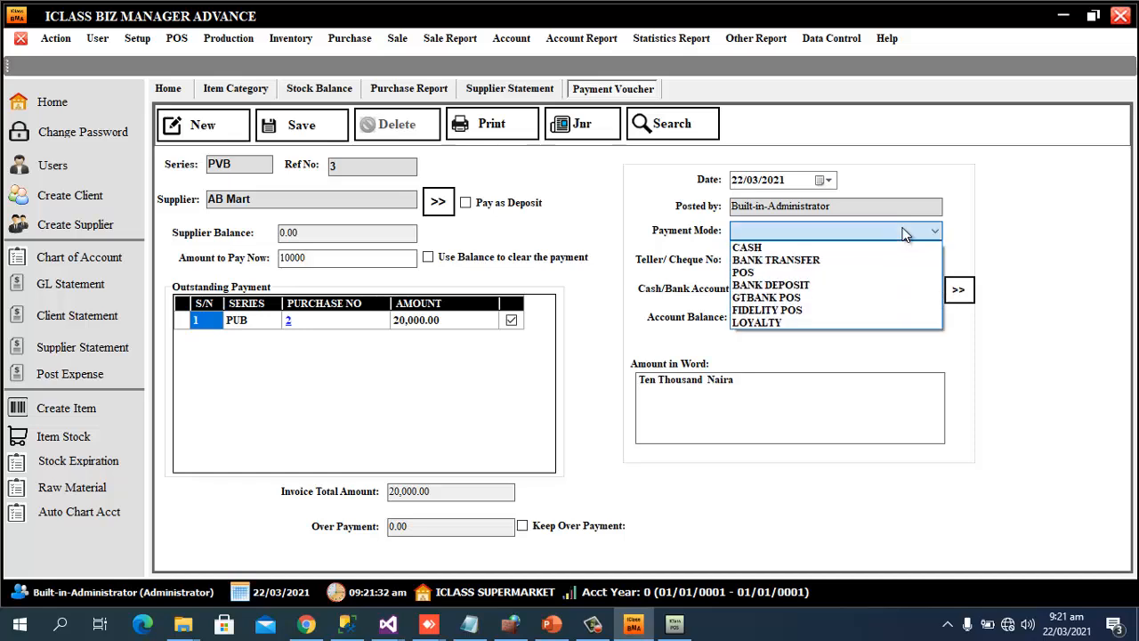
pyautogui.click(815, 259)
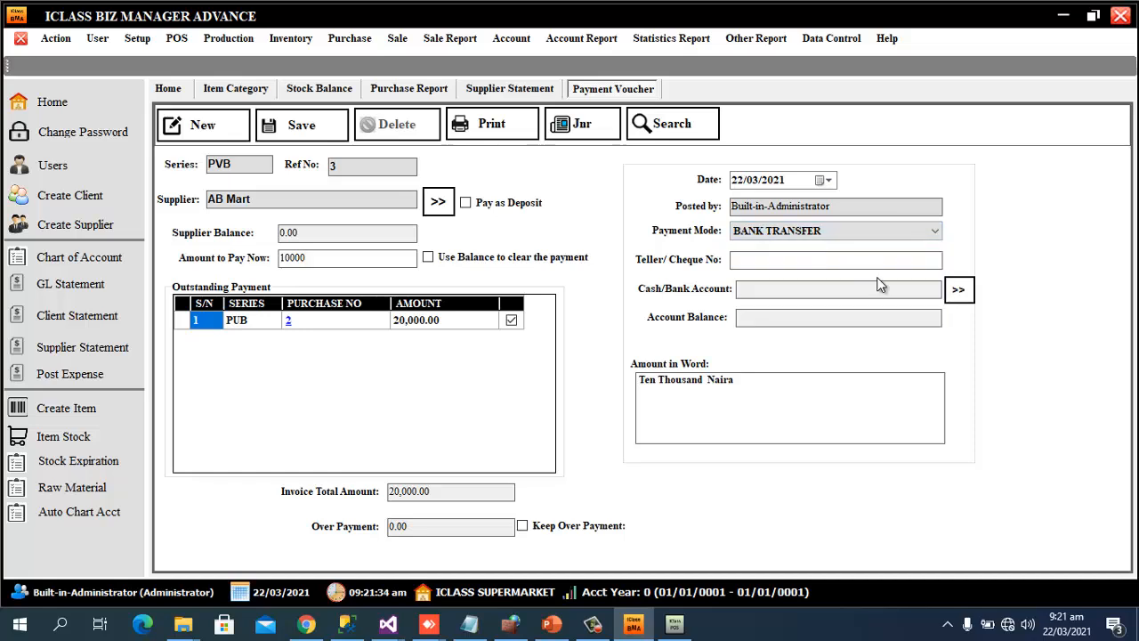
pyautogui.click(959, 289)
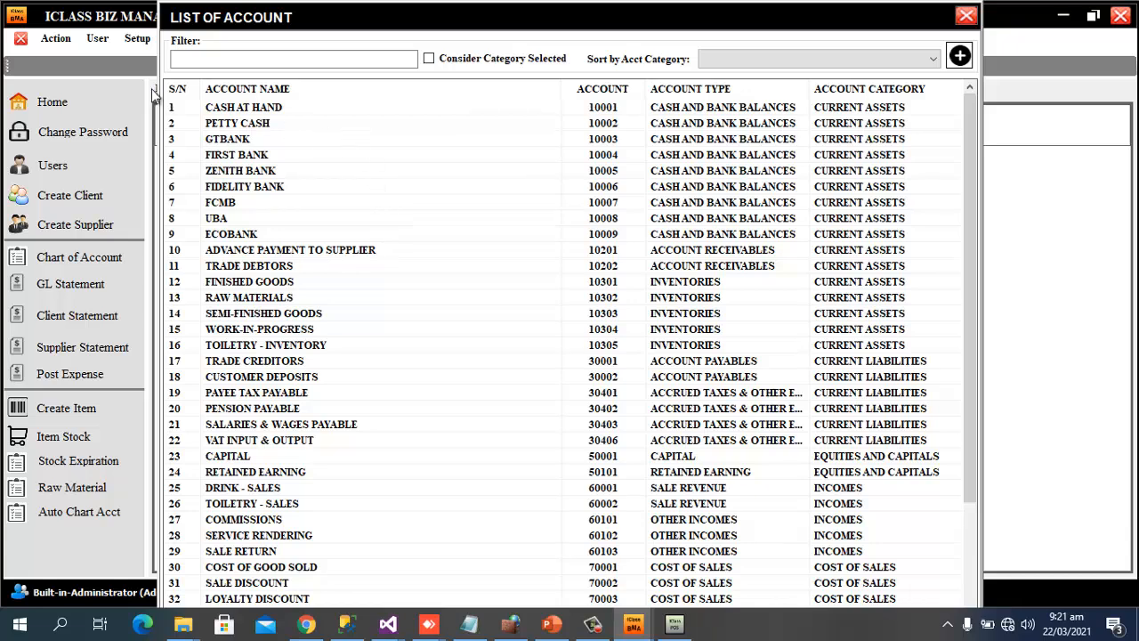
pyautogui.doubleClick(263, 234)
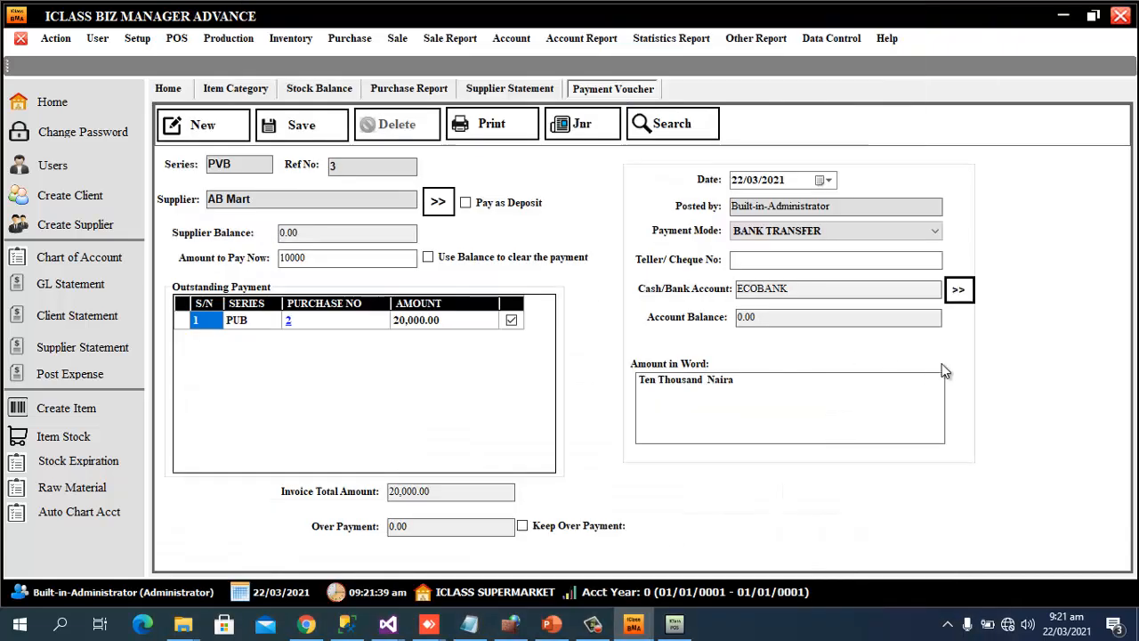
pyautogui.click(297, 126)
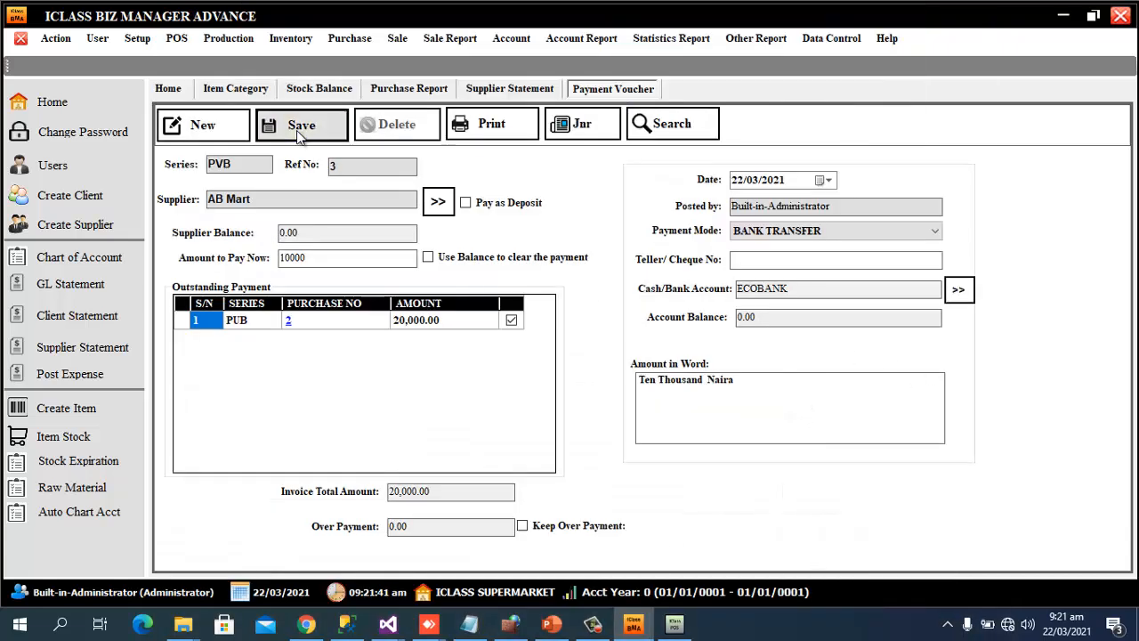
pyautogui.click(717, 355)
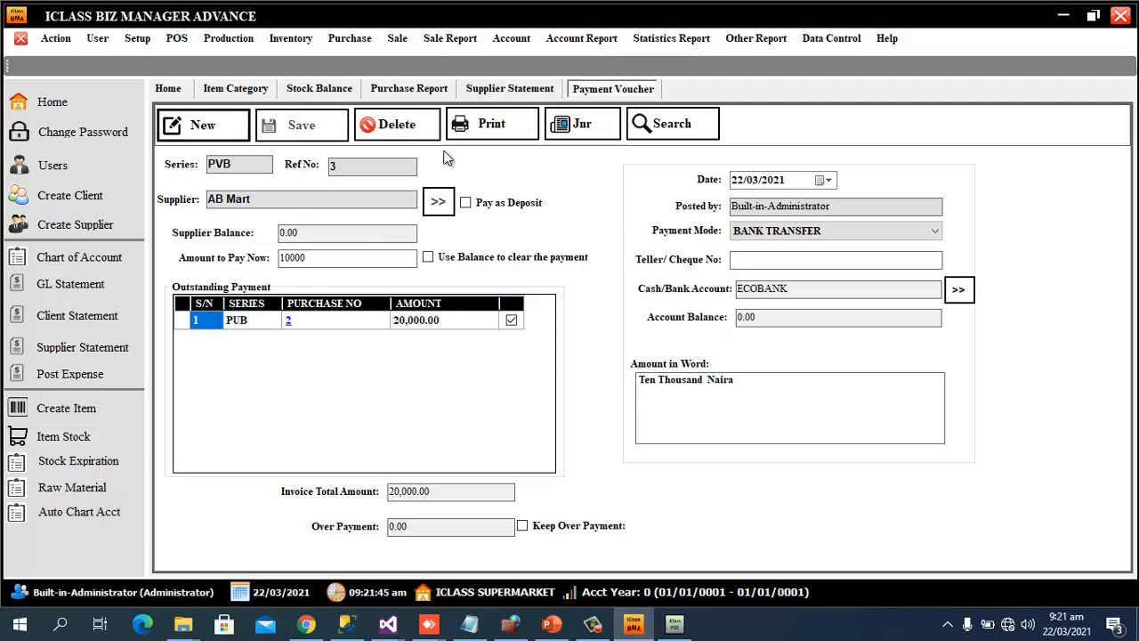
pyautogui.click(580, 126)
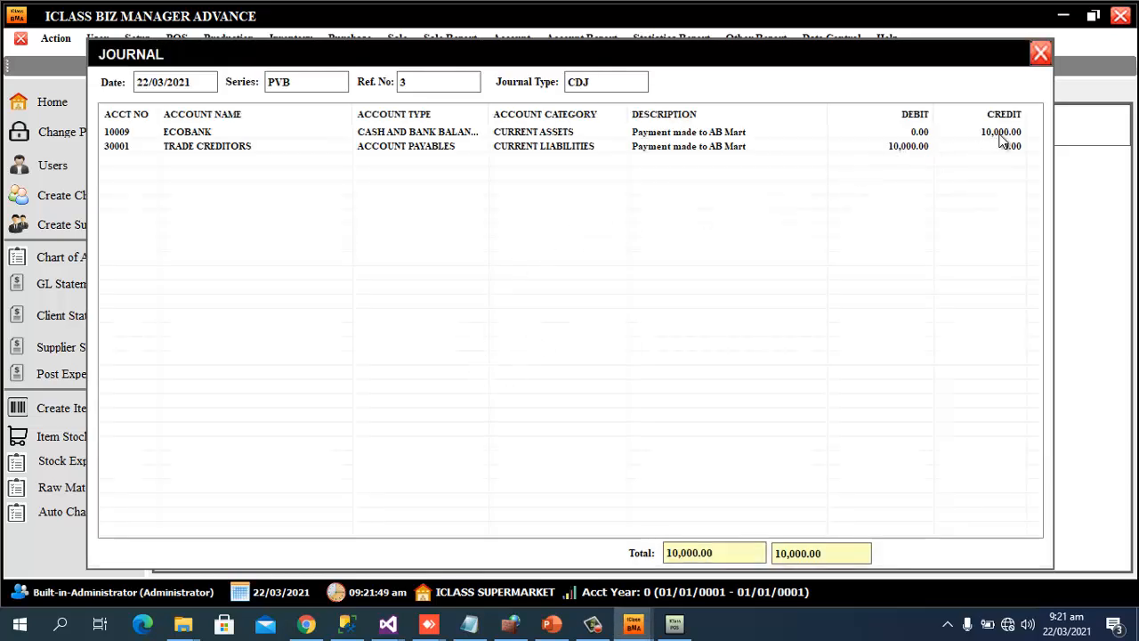
pyautogui.click(1040, 53)
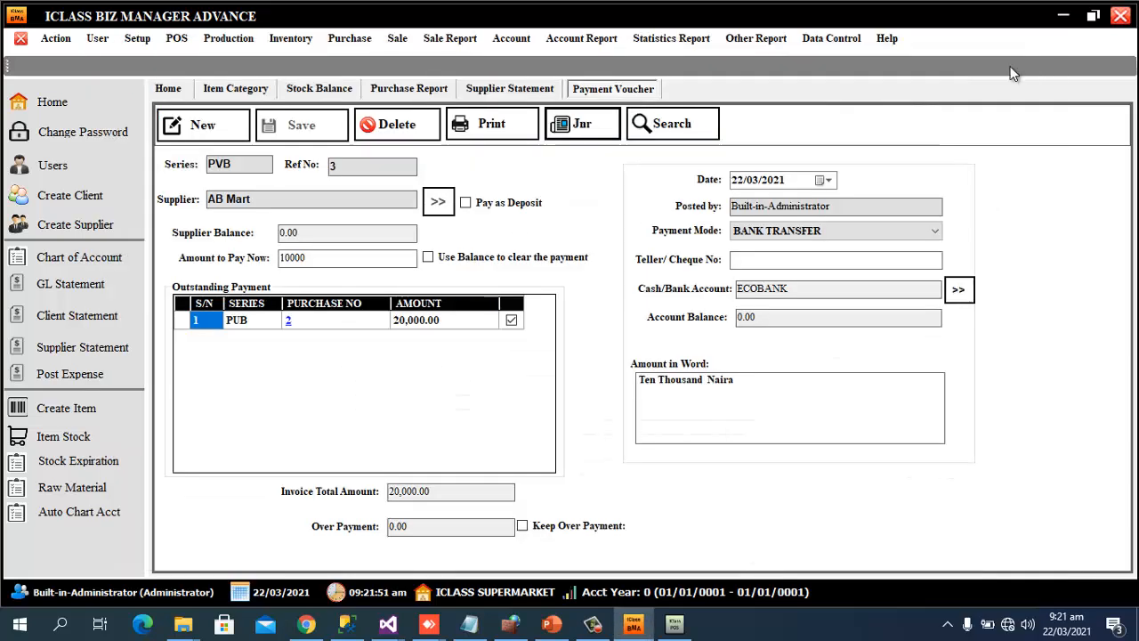
pyautogui.click(477, 125)
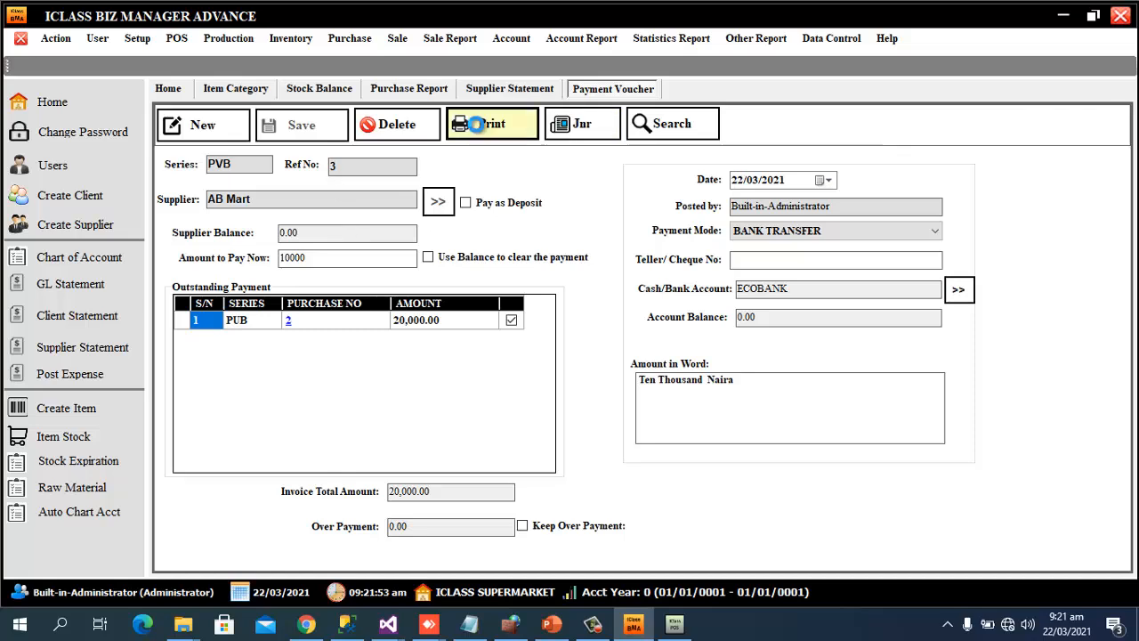
pyautogui.scroll(-3, 872, 308)
pyautogui.scroll(3, 863, 307)
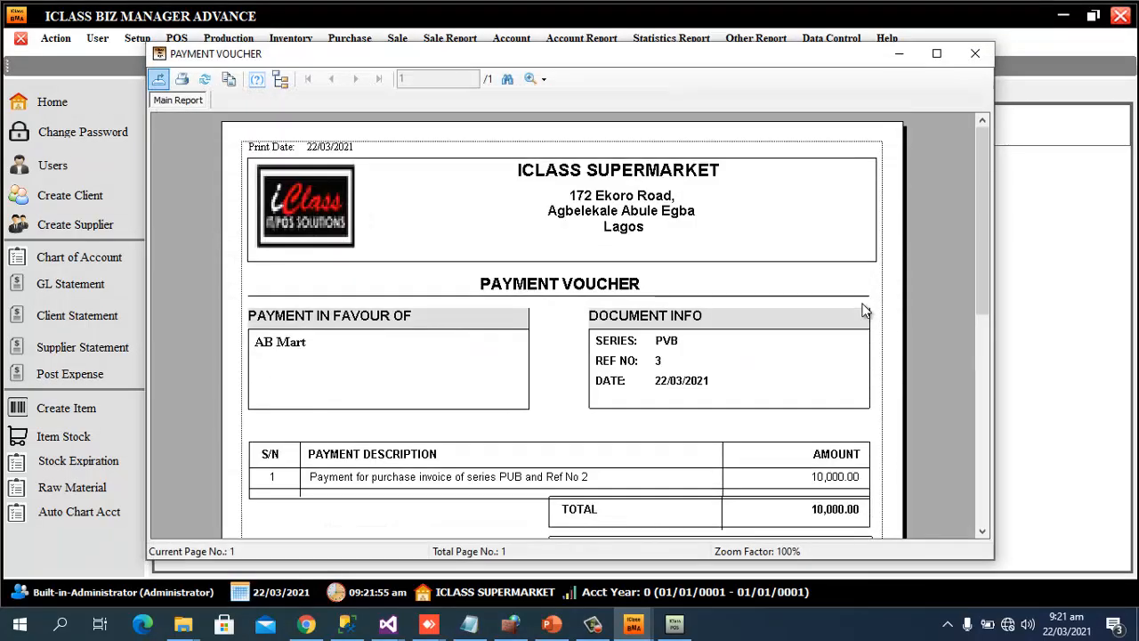
pyautogui.click(975, 54)
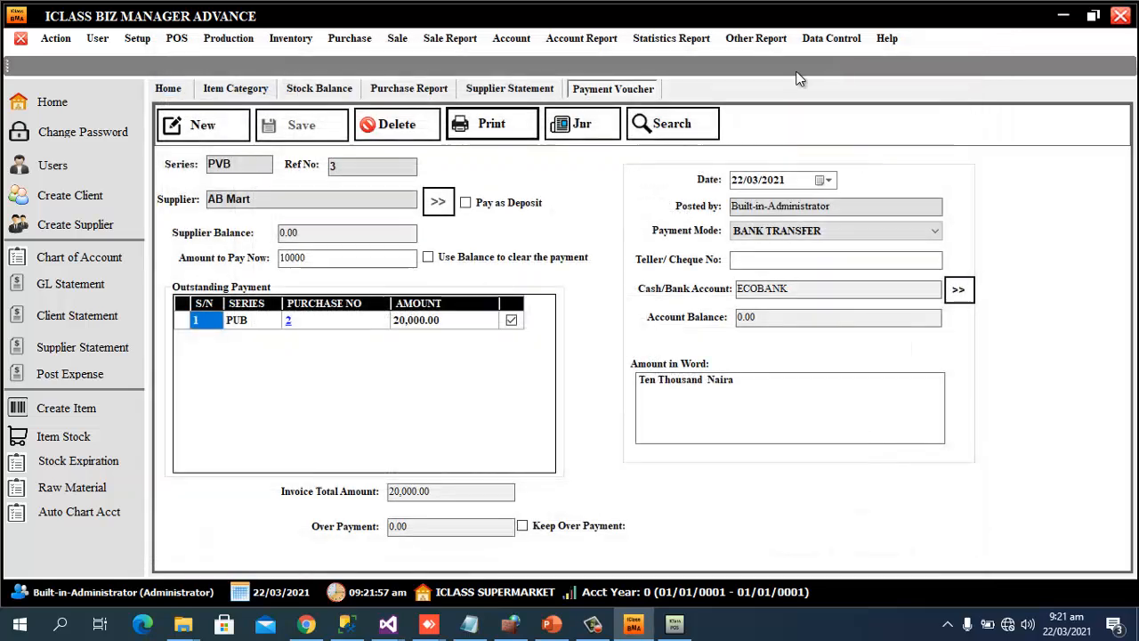
# Regenerate AB Mart's supplier statement, now listing PVB-3 with a 10,000.00 end balance, then close it
pyautogui.click(512, 90)
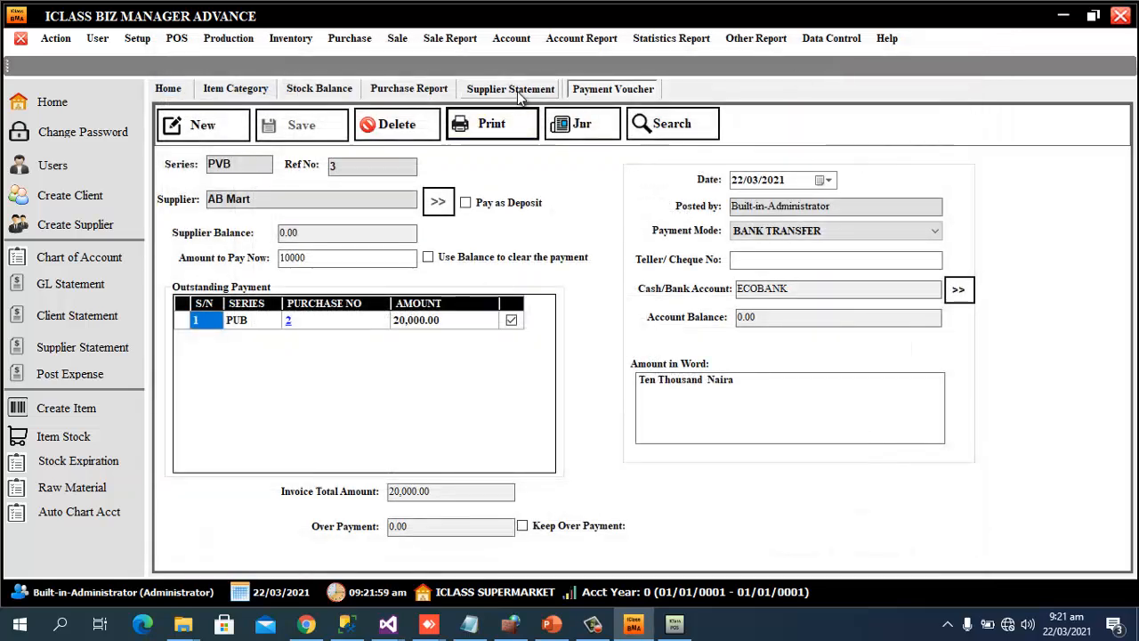
pyautogui.click(228, 131)
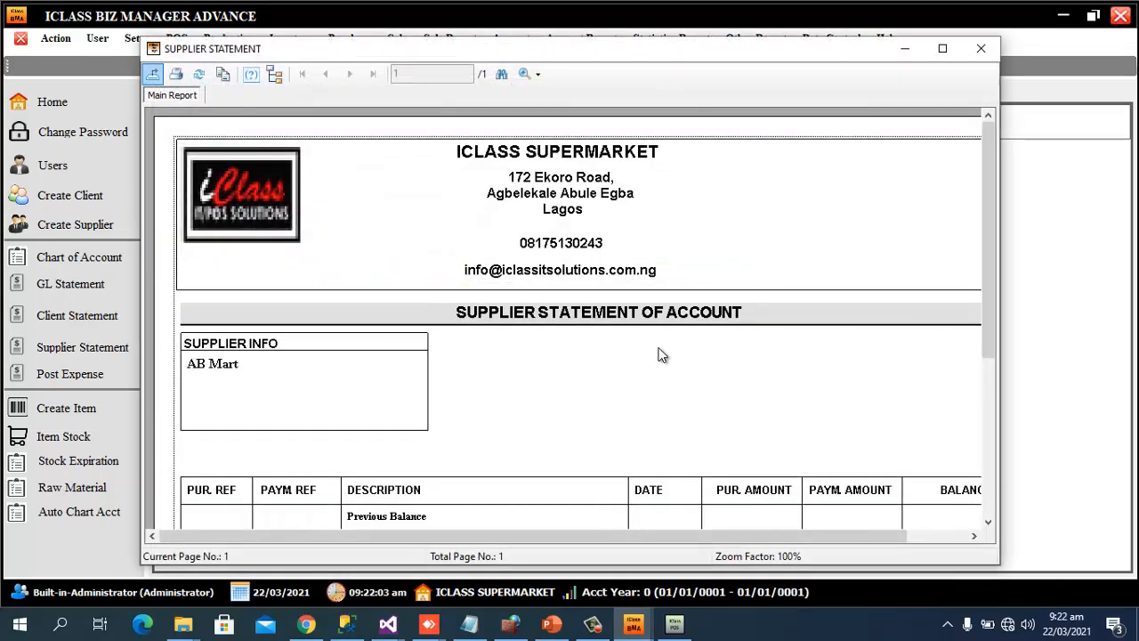
pyautogui.scroll(-3, 663, 354)
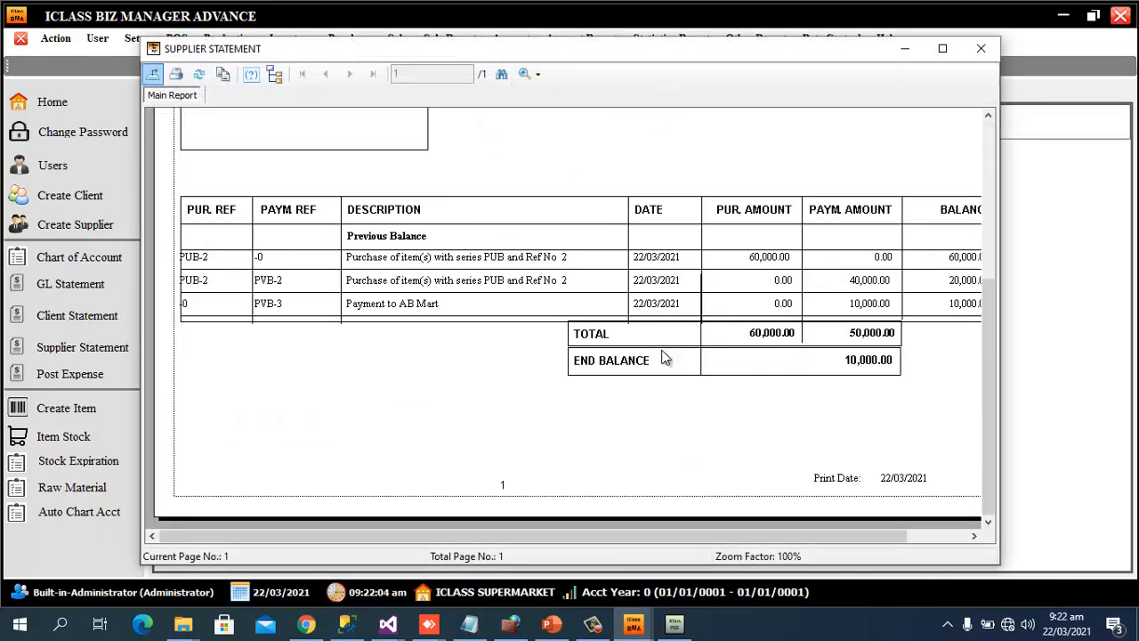
pyautogui.click(943, 48)
pyautogui.scroll(-3, 923, 315)
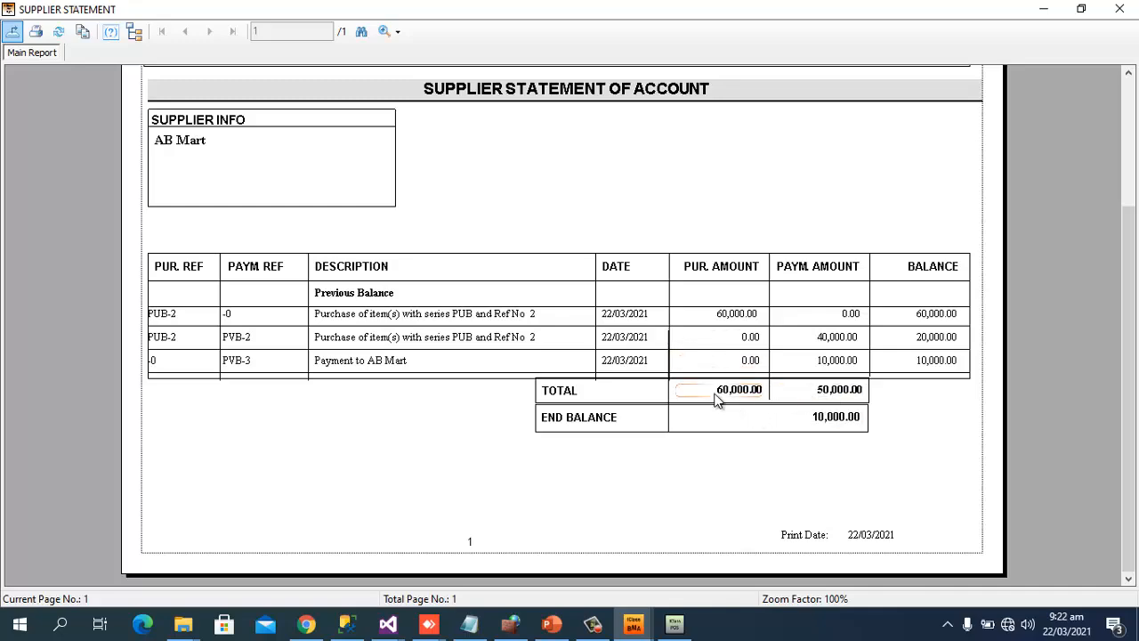
pyautogui.click(1120, 9)
pyautogui.click(752, 38)
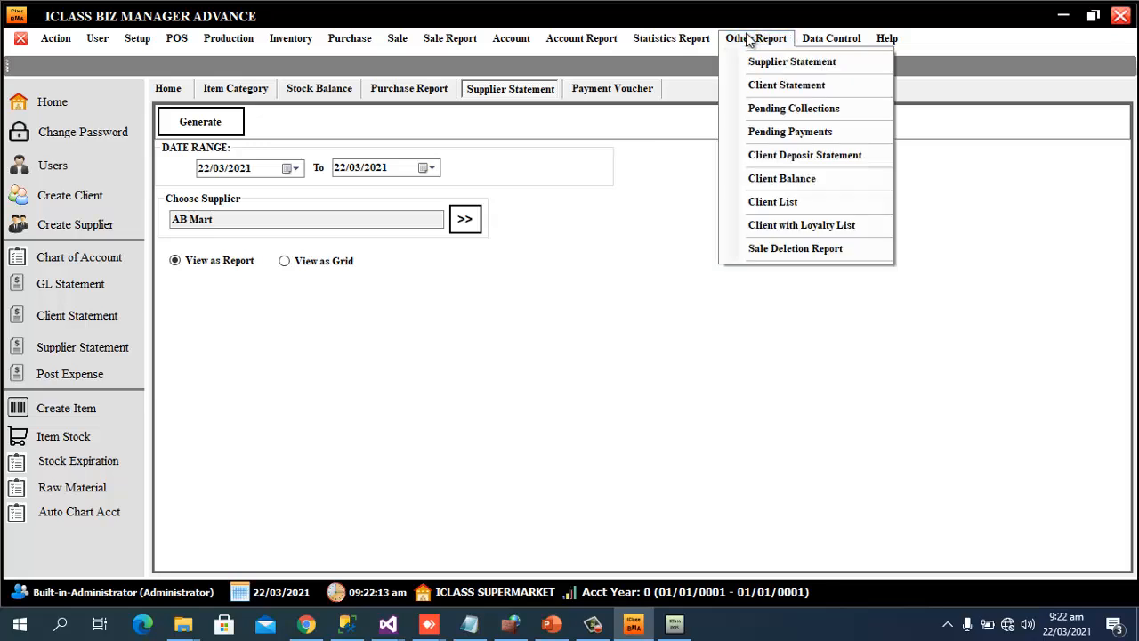
# Generate the pending payments report: AB Mart 60,000.00 purchased, 50,000.00 paid, 10,000.00 outstanding
pyautogui.click(819, 133)
pyautogui.click(236, 126)
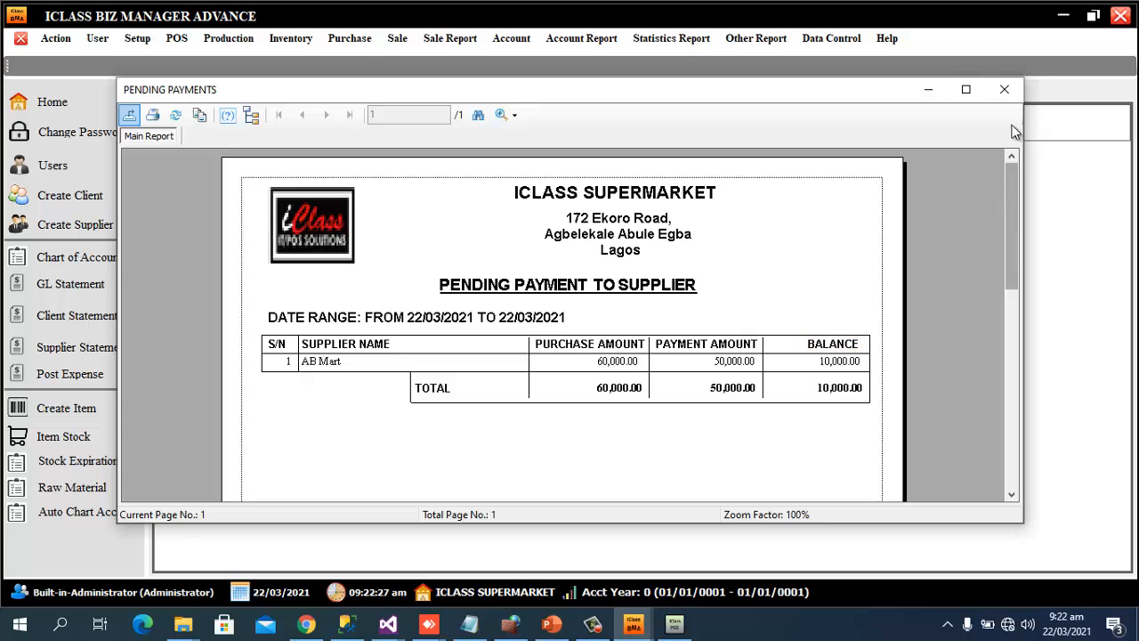
pyautogui.click(1004, 90)
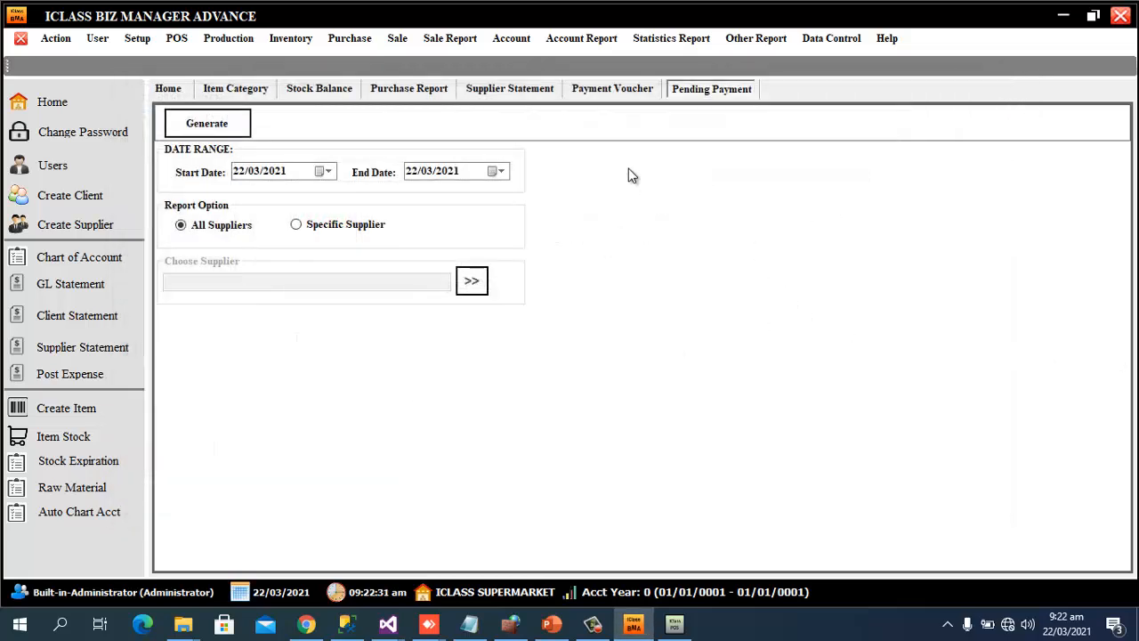
# Check MAIN WAREHOUSE stock: Lipton 100, Rambo 50, Swiss Air 50, Waw 100, then close the report
pyautogui.click(331, 95)
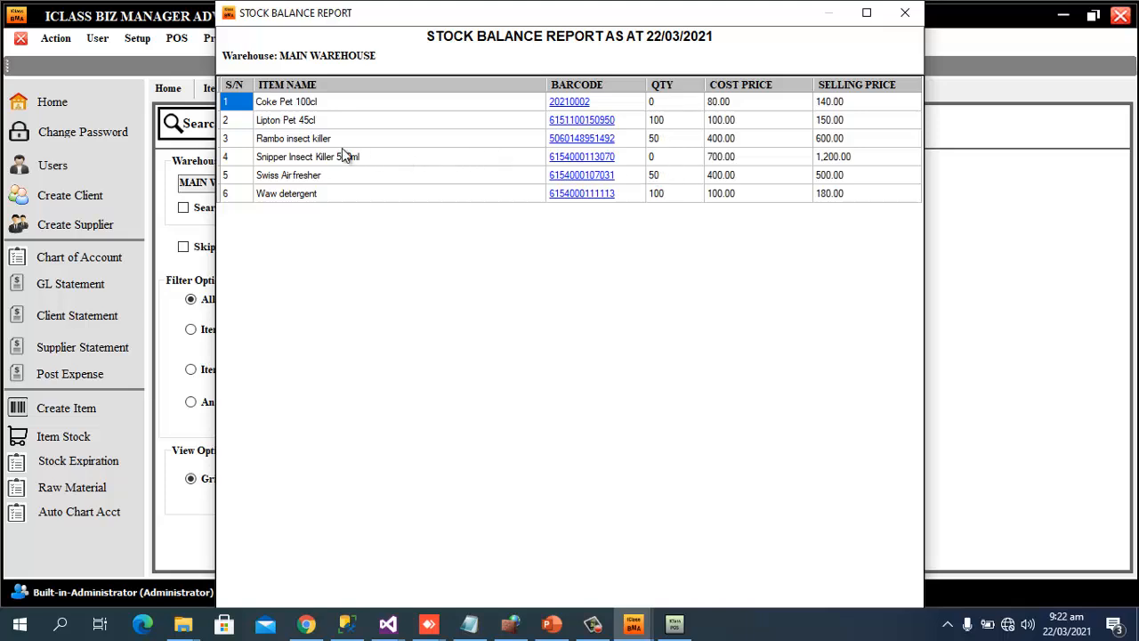
pyautogui.click(660, 125)
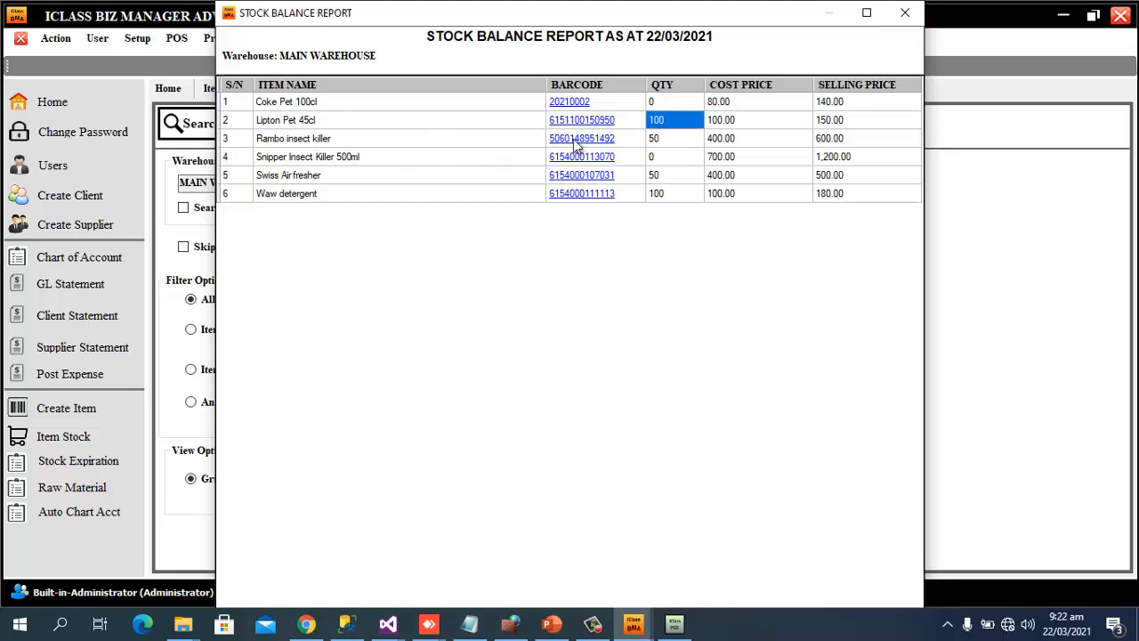
pyautogui.click(670, 144)
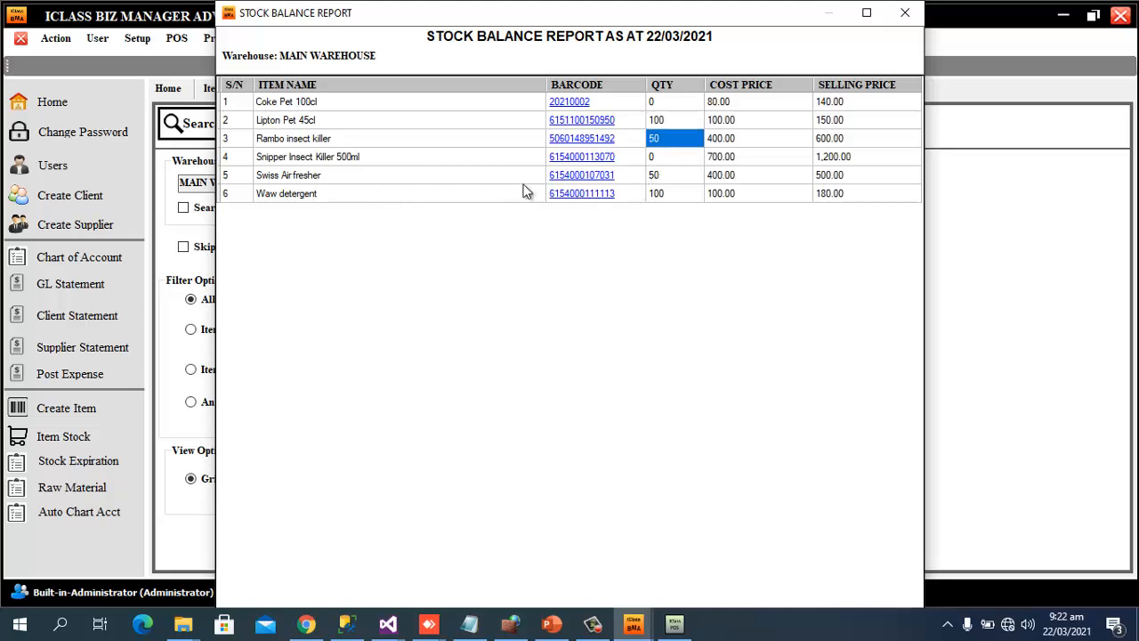
pyautogui.click(668, 177)
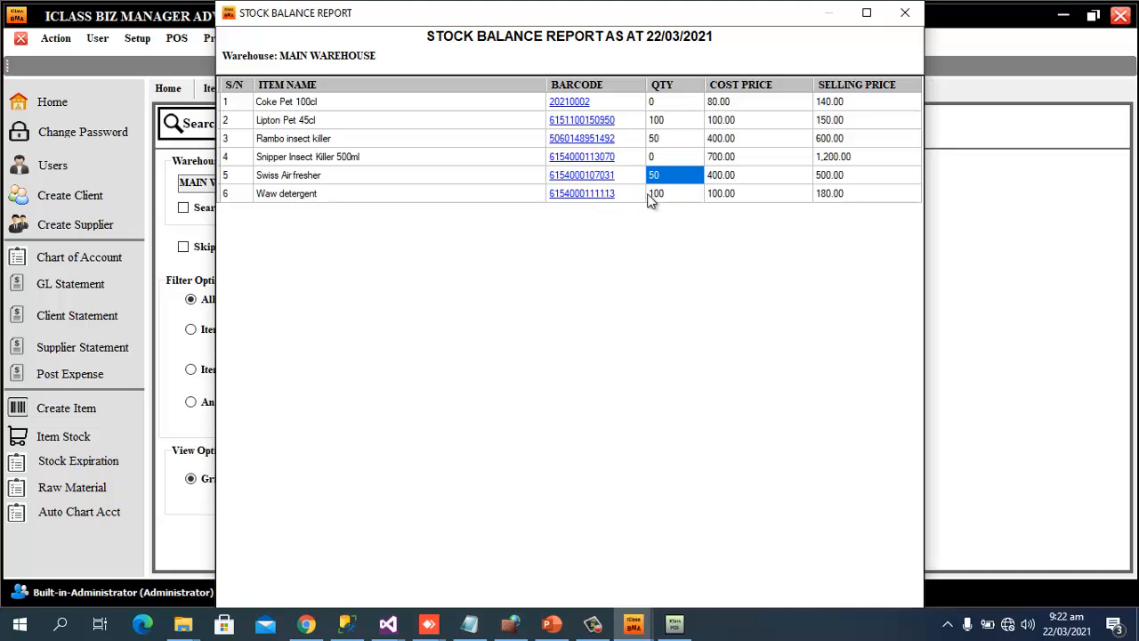
pyautogui.click(657, 196)
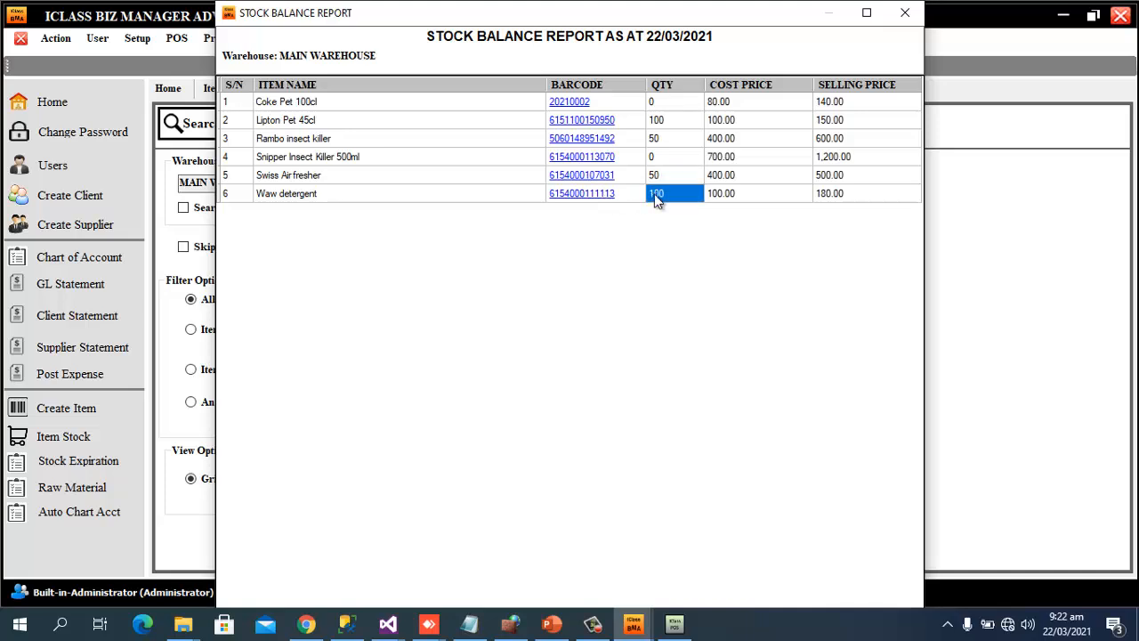
pyautogui.click(904, 14)
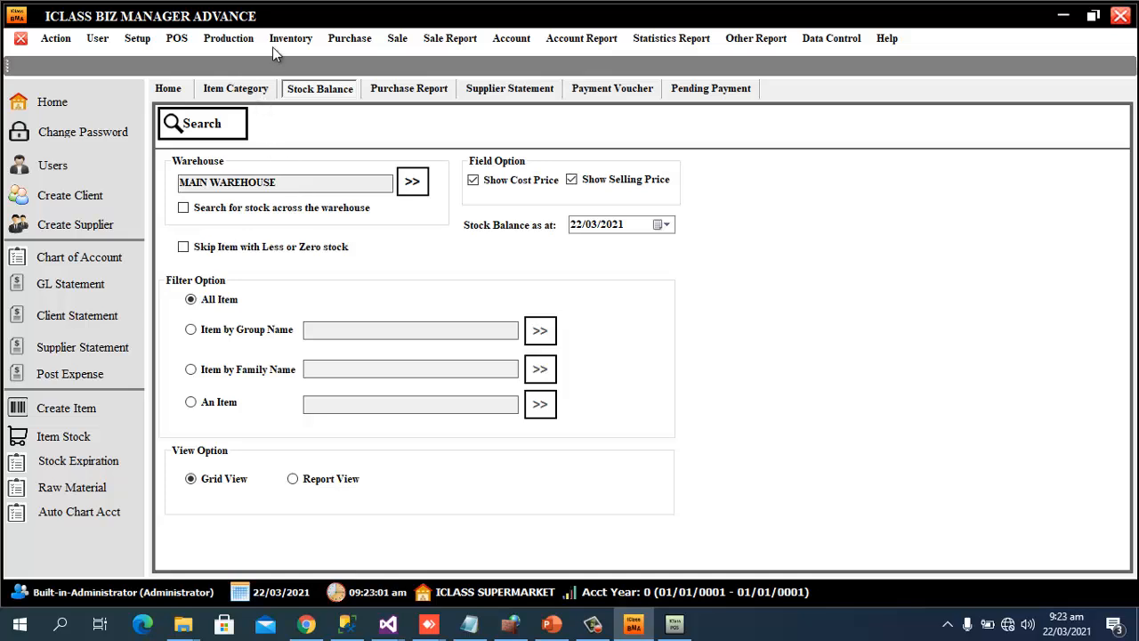
# Show the Warehouse setup listing MAIN WAREHOUSE (1001, MW) and IKEJA WAREHOUSE (1002, IW)
pyautogui.click(143, 37)
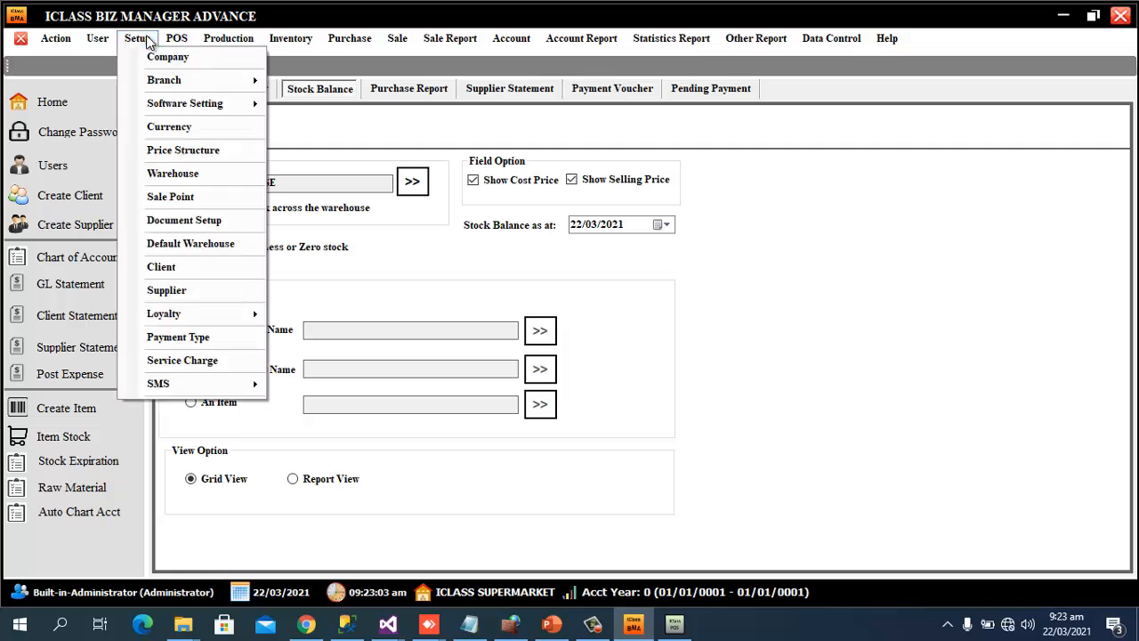
pyautogui.click(178, 174)
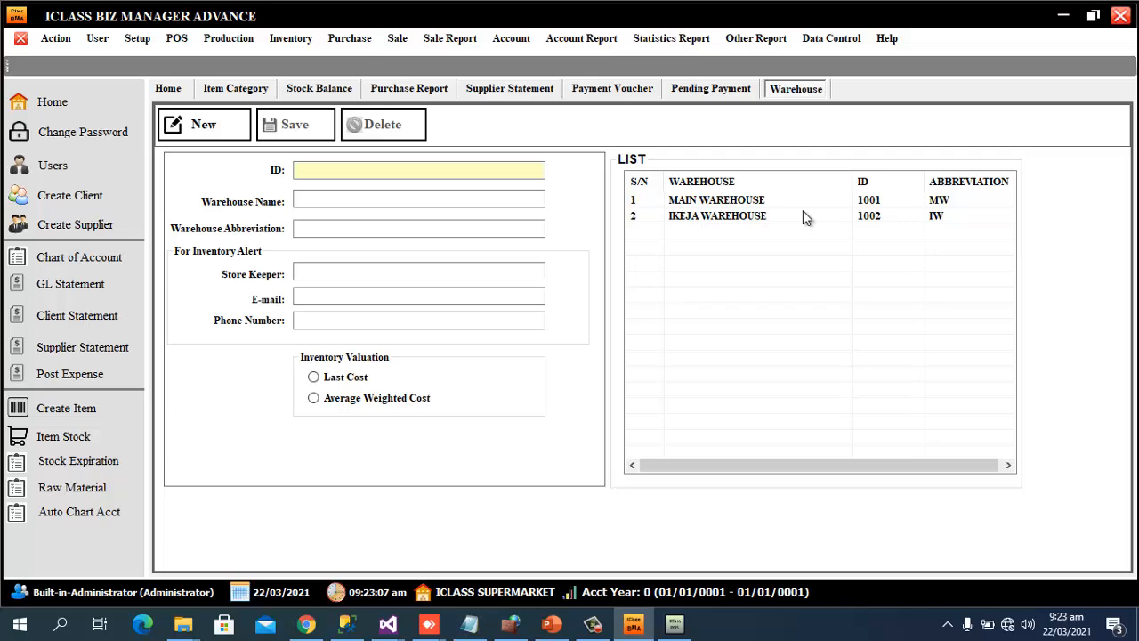
# Sign into iClass Retail POS as a cashier, confirm all IKEJA items show 0 quantity, then exit
pyautogui.click(678, 625)
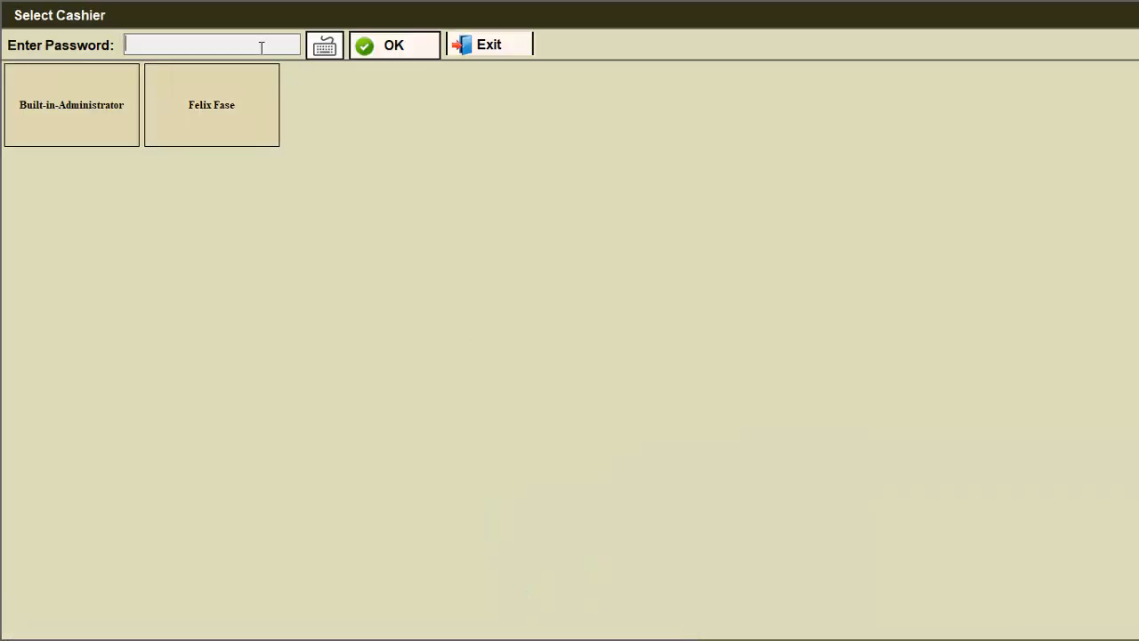
pyautogui.click(219, 120)
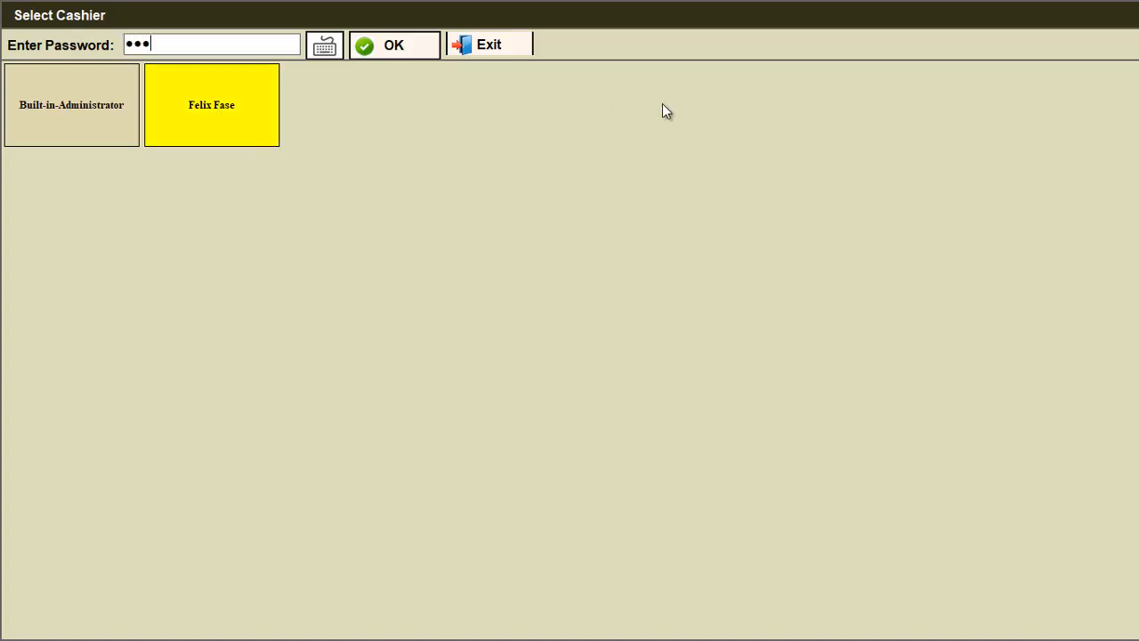
pyautogui.press('Return')
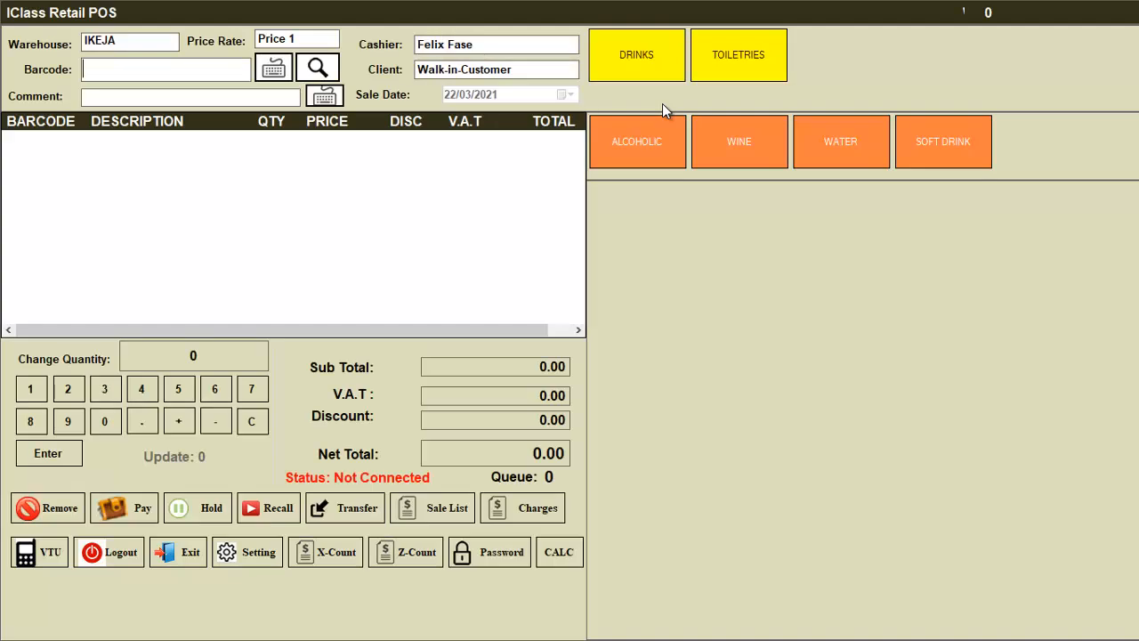
pyautogui.click(318, 68)
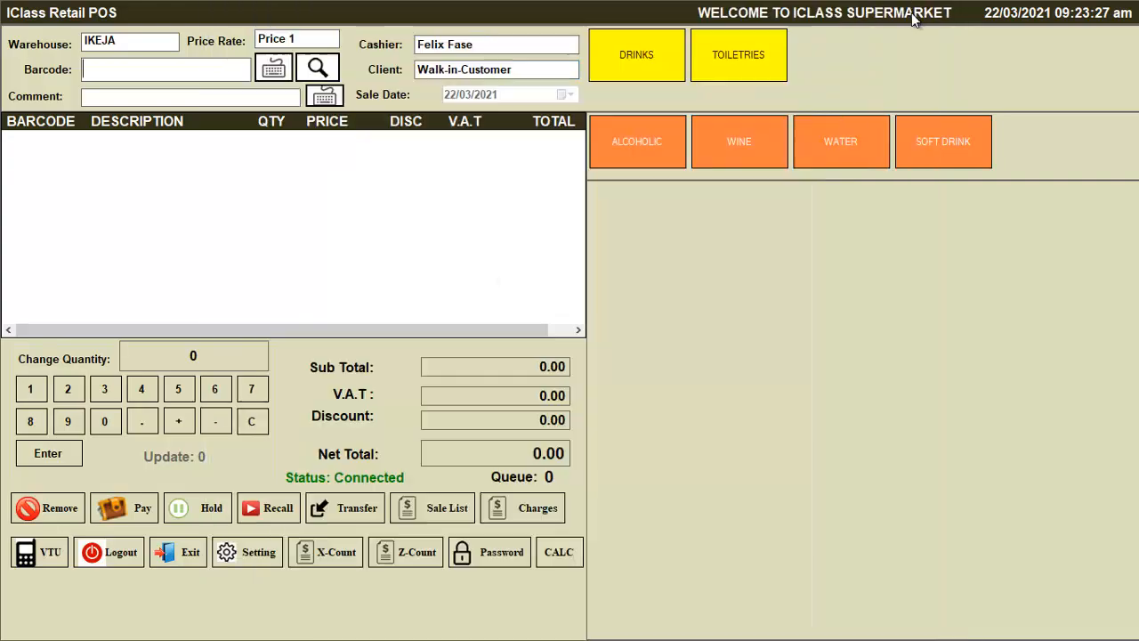
pyautogui.click(917, 17)
pyautogui.press('super+d')
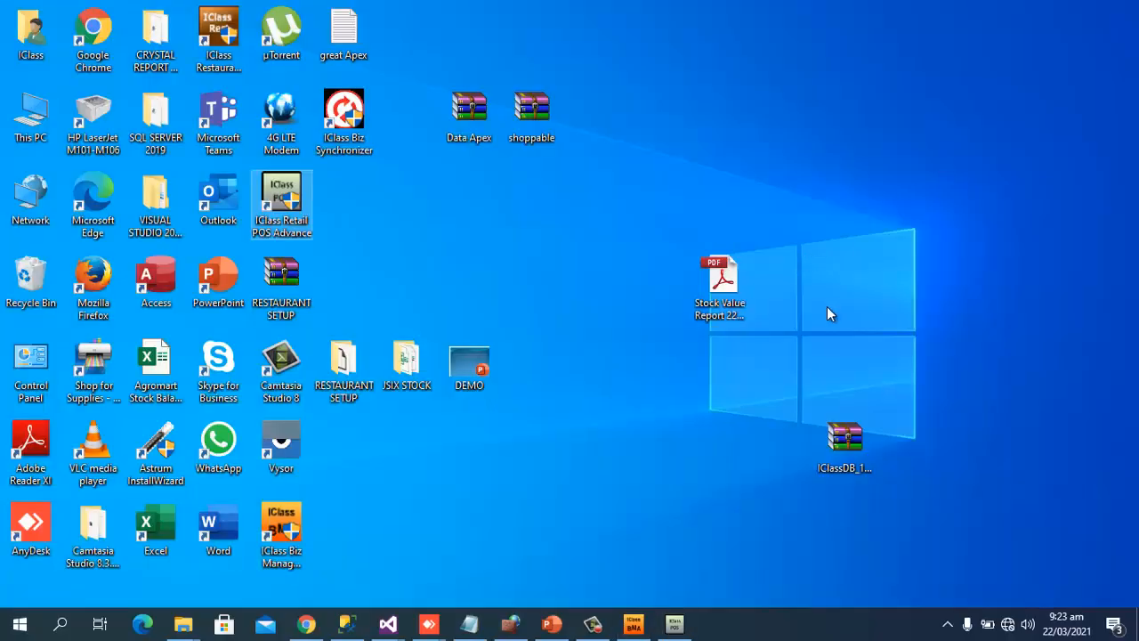
# Back in Biz Manager, start single stock transfer STB 2 from MAIN WAREHOUSE
pyautogui.click(634, 624)
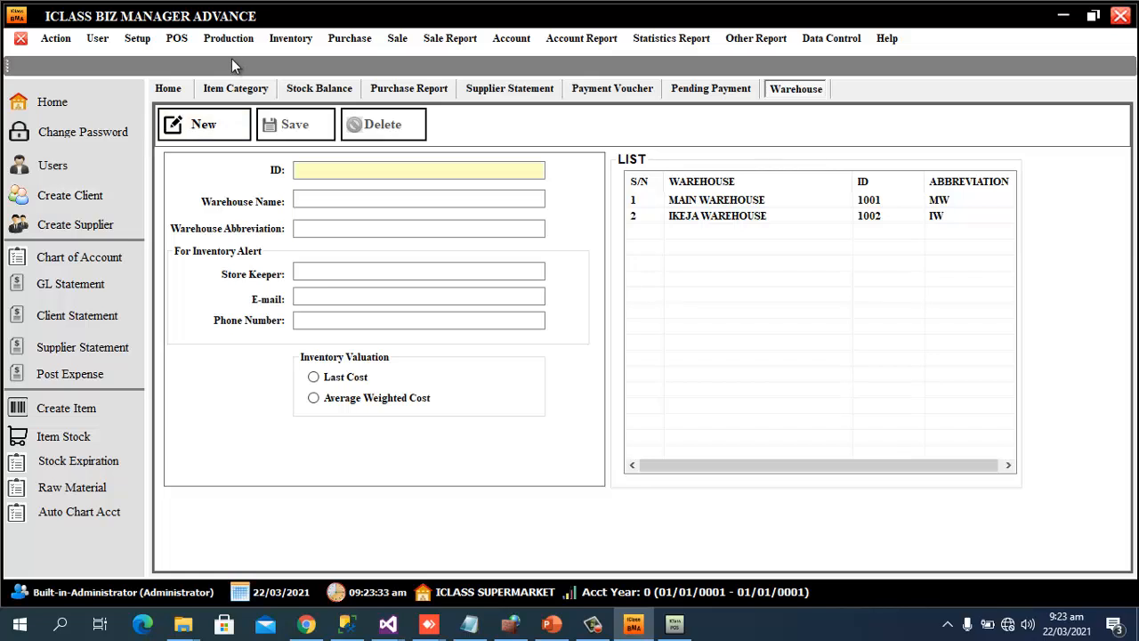
pyautogui.click(303, 39)
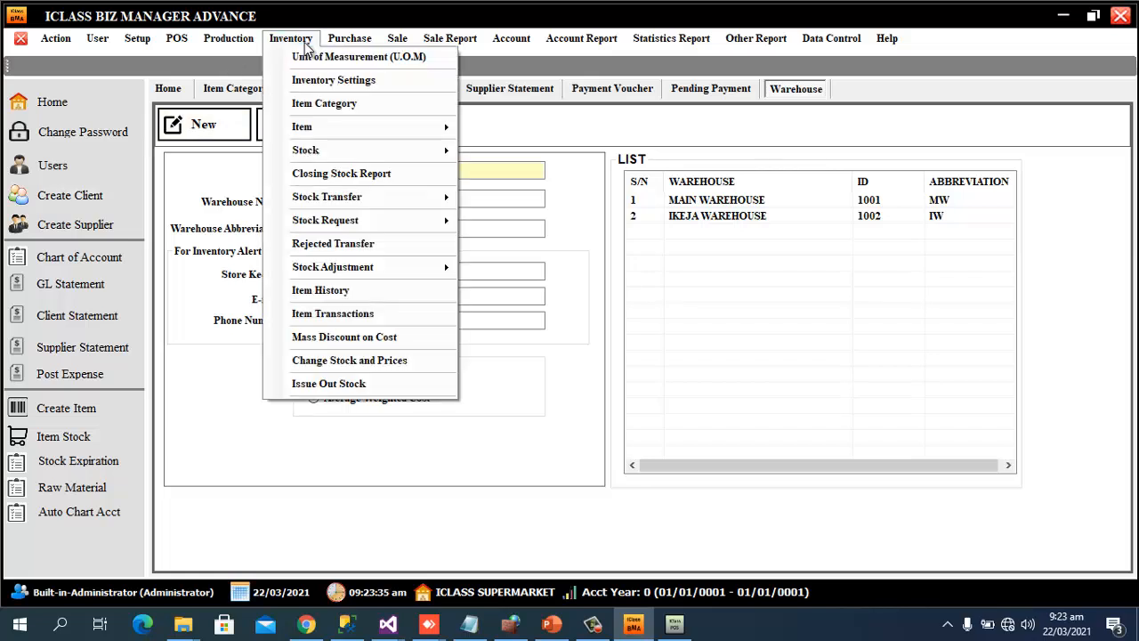
pyautogui.moveTo(326, 152)
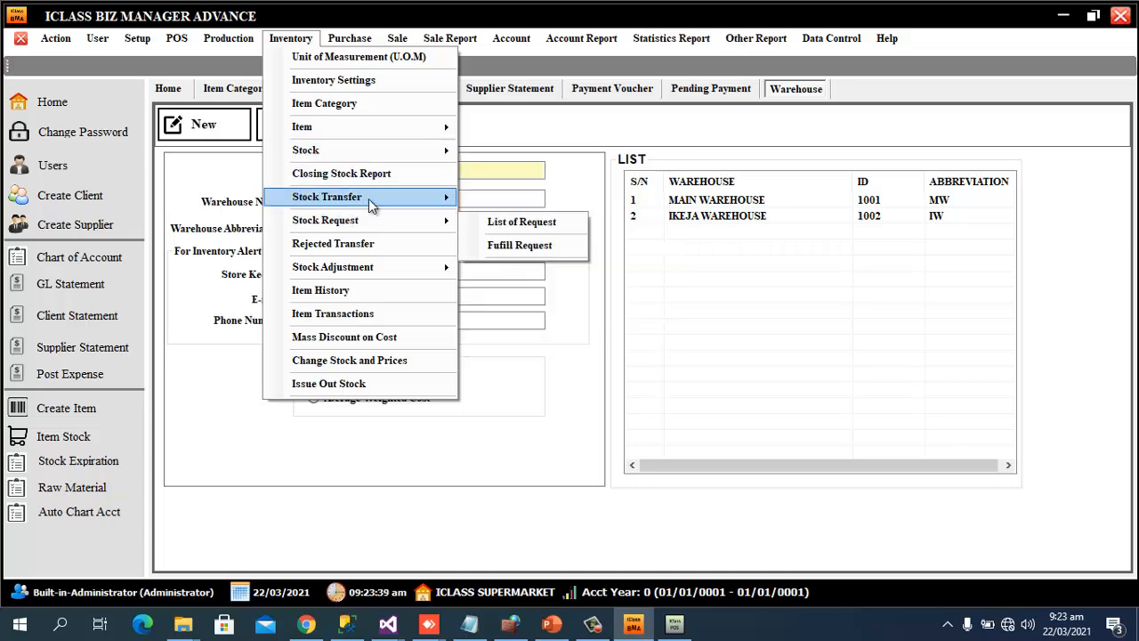
pyautogui.moveTo(368, 198)
pyautogui.click(504, 204)
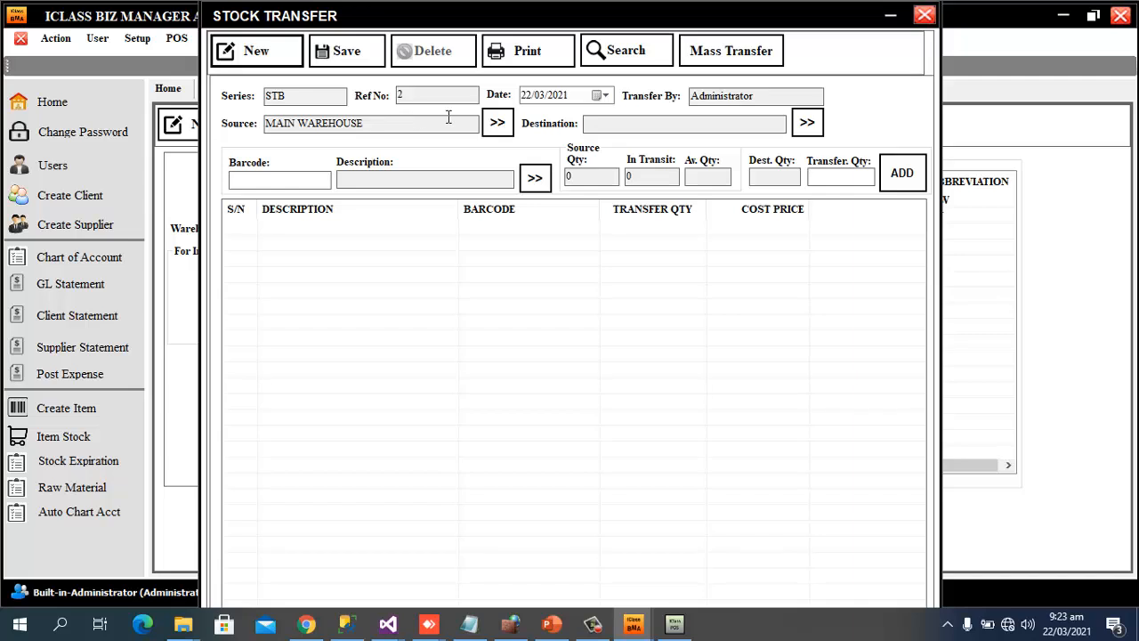
# Send the transfer to IKEJA WAREHOUSE, adding Lipton Pet 45cl ×20 and Swiss Air fresher ×15 by barcode
pyautogui.click(807, 123)
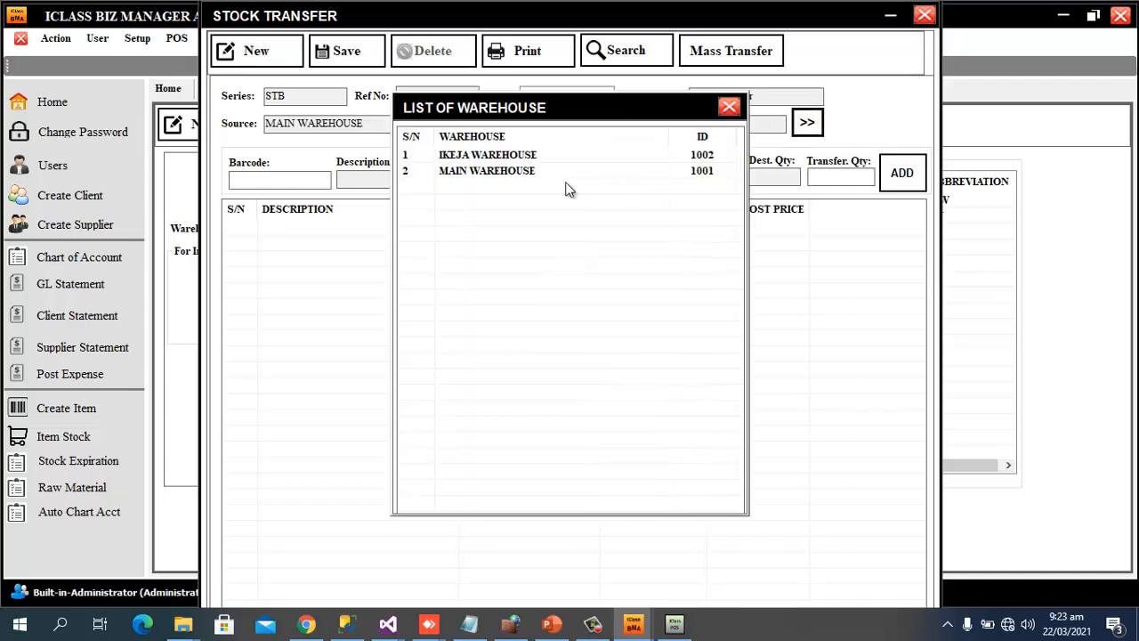
pyautogui.doubleClick(476, 157)
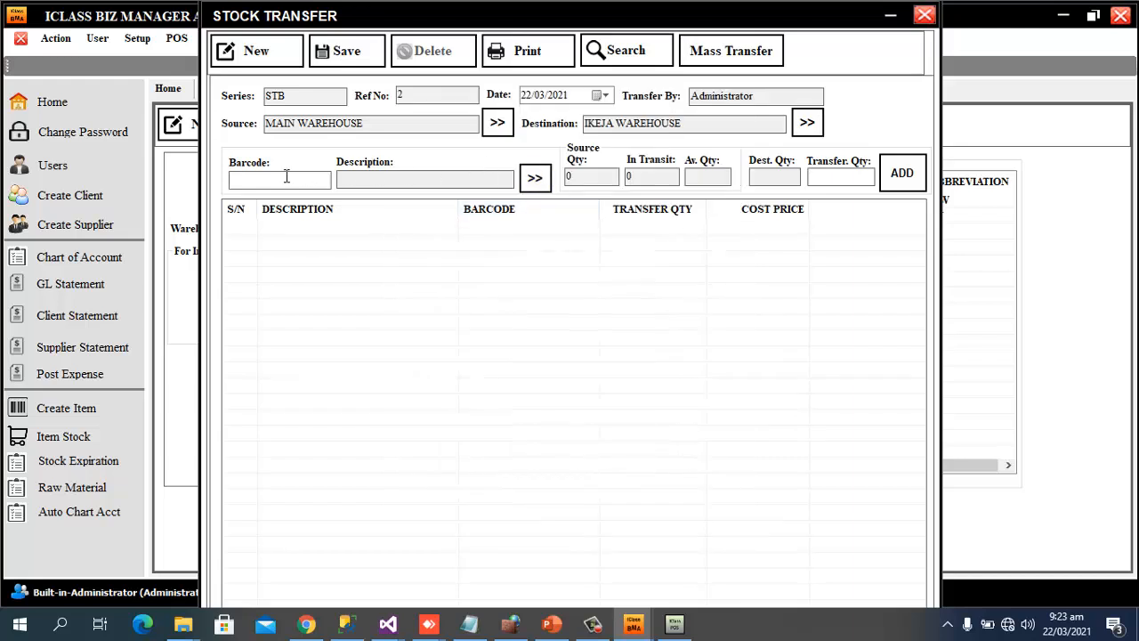
pyautogui.write('6151100150880')
pyautogui.press('Return')
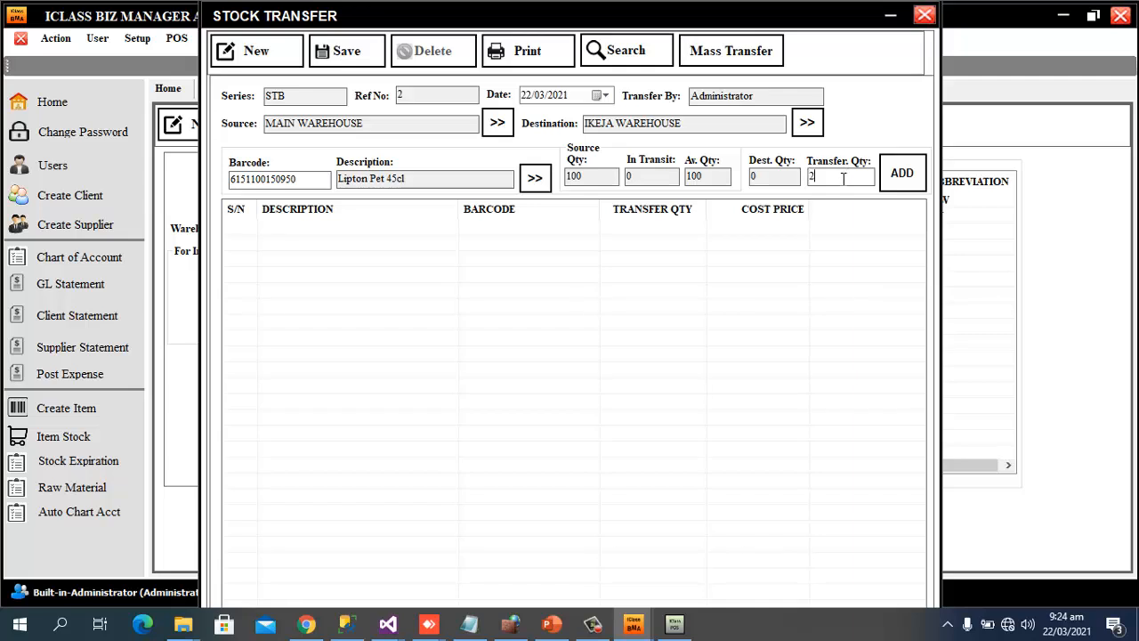
pyautogui.click(908, 181)
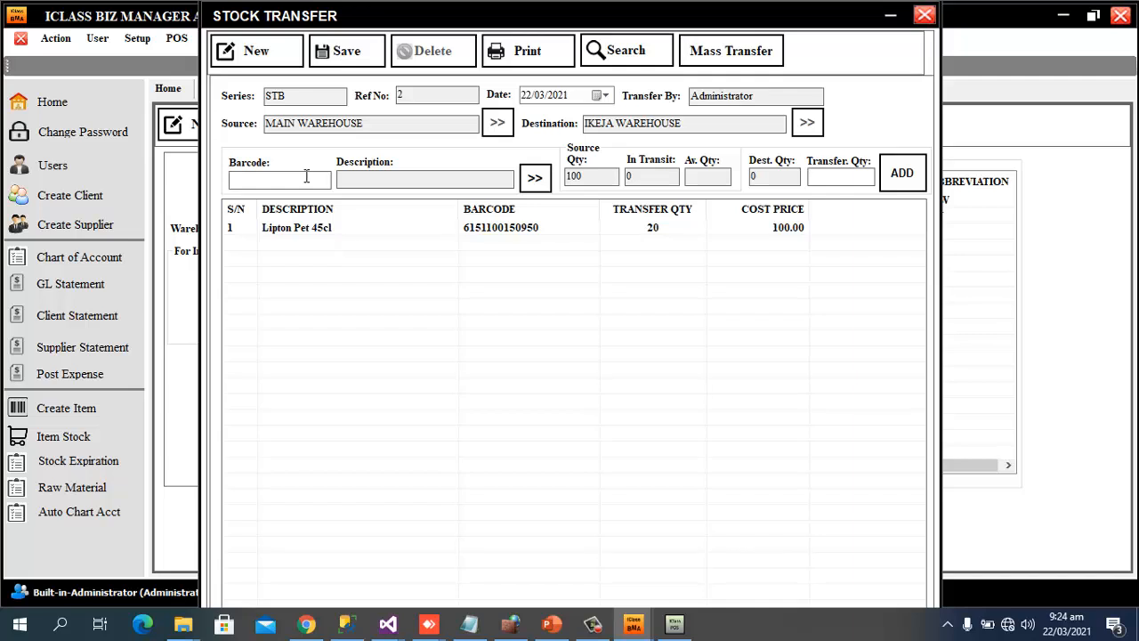
pyautogui.write('6154000107031')
pyautogui.press('Return')
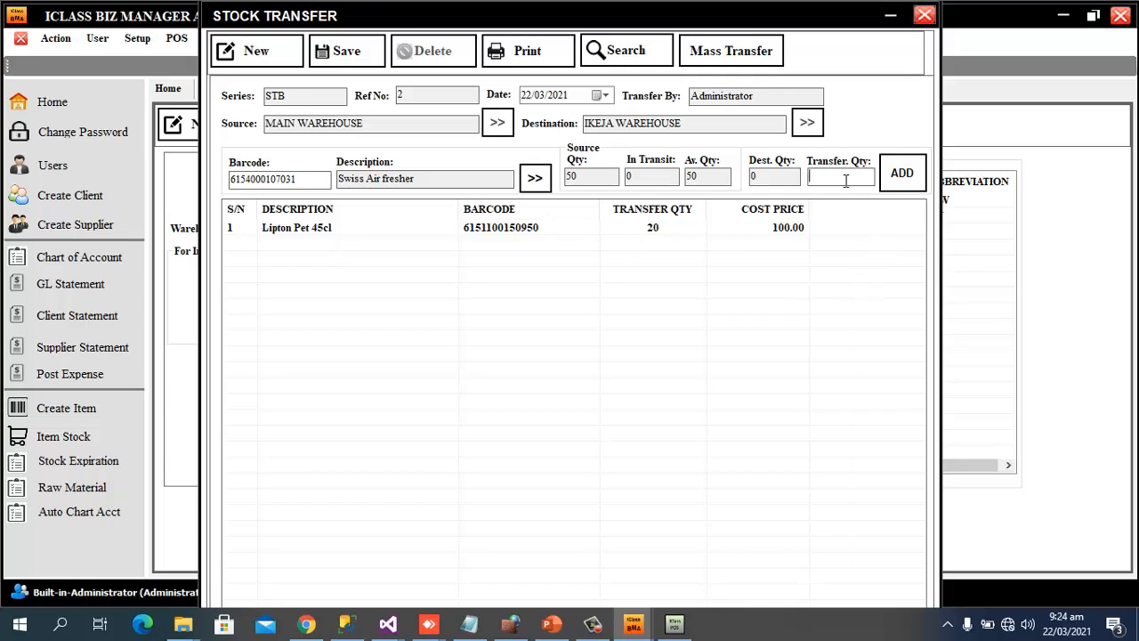
pyautogui.write('15')
pyautogui.click(901, 177)
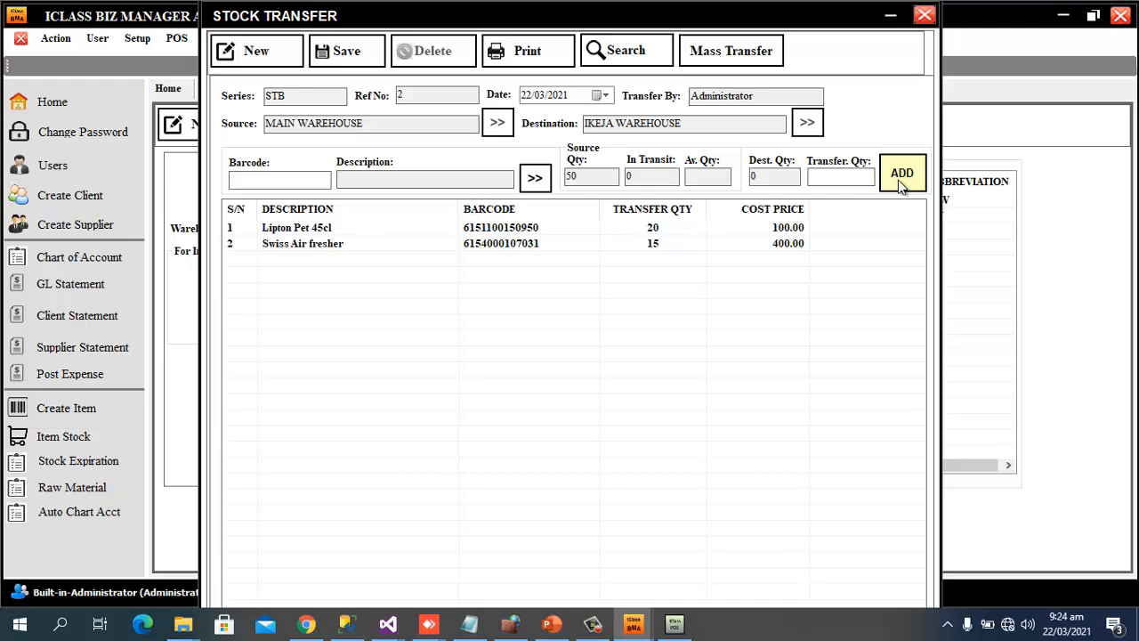
# Add Waw detergent ×50 and Rambo insect killer ×20 by barcode, then save the transfer
pyautogui.write('6154000111113')
pyautogui.press('Return')
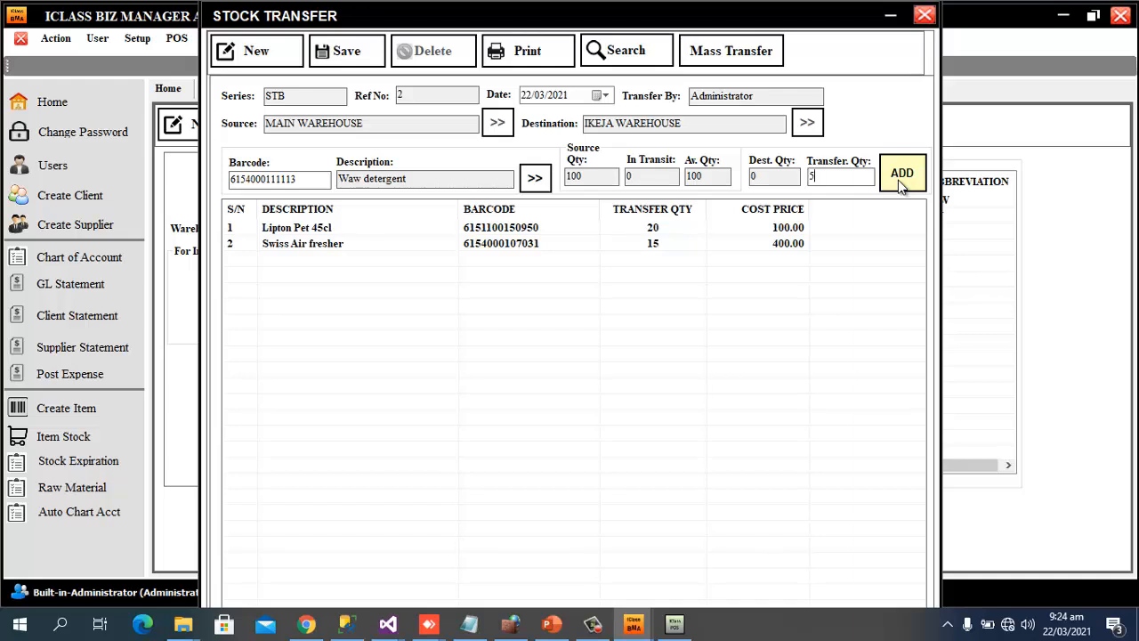
pyautogui.click(900, 174)
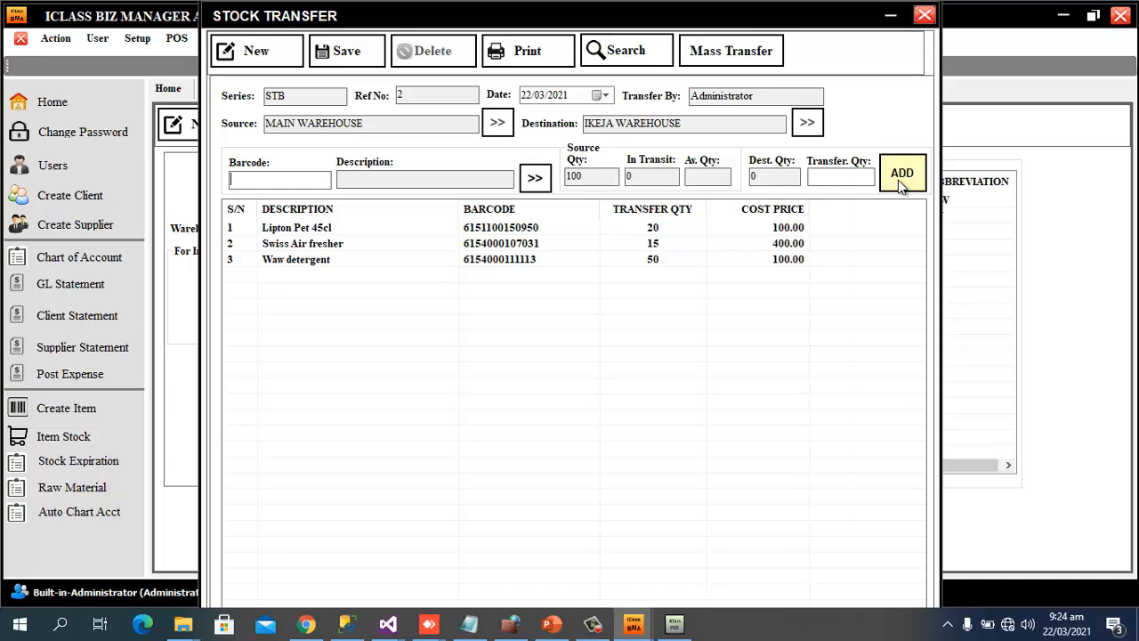
pyautogui.write('5060148951492')
pyautogui.press('Return')
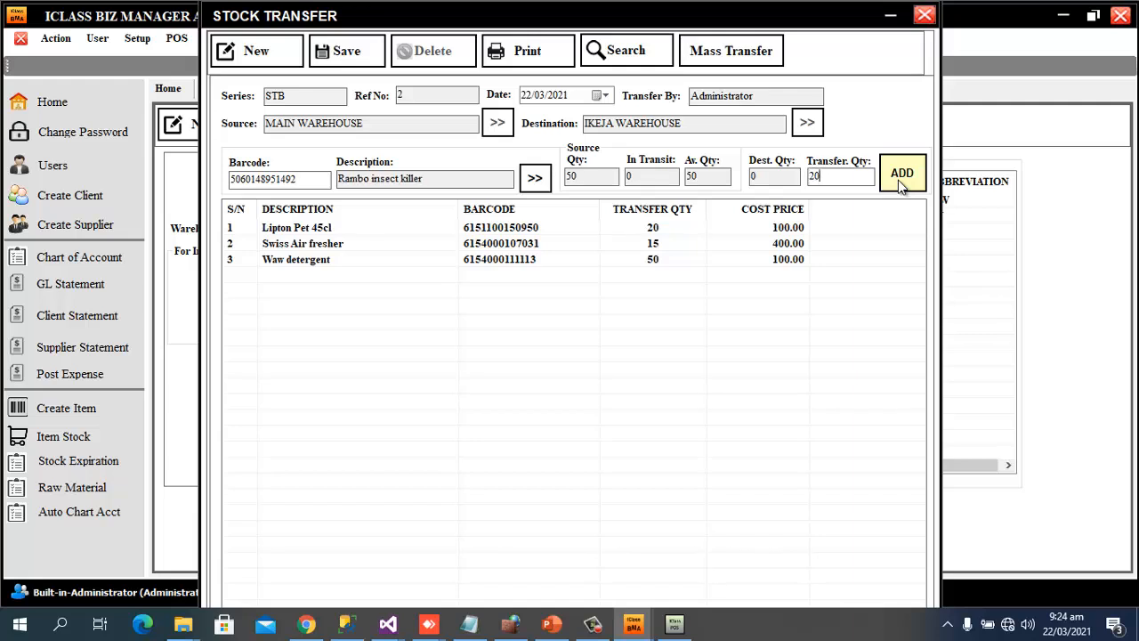
pyautogui.click(901, 184)
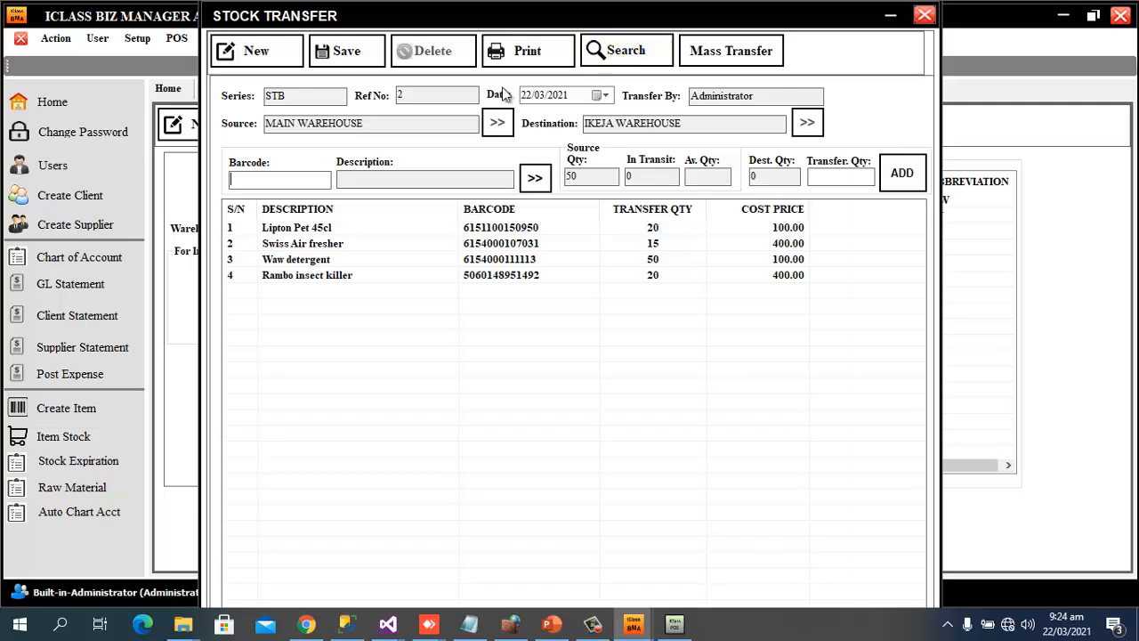
pyautogui.click(342, 58)
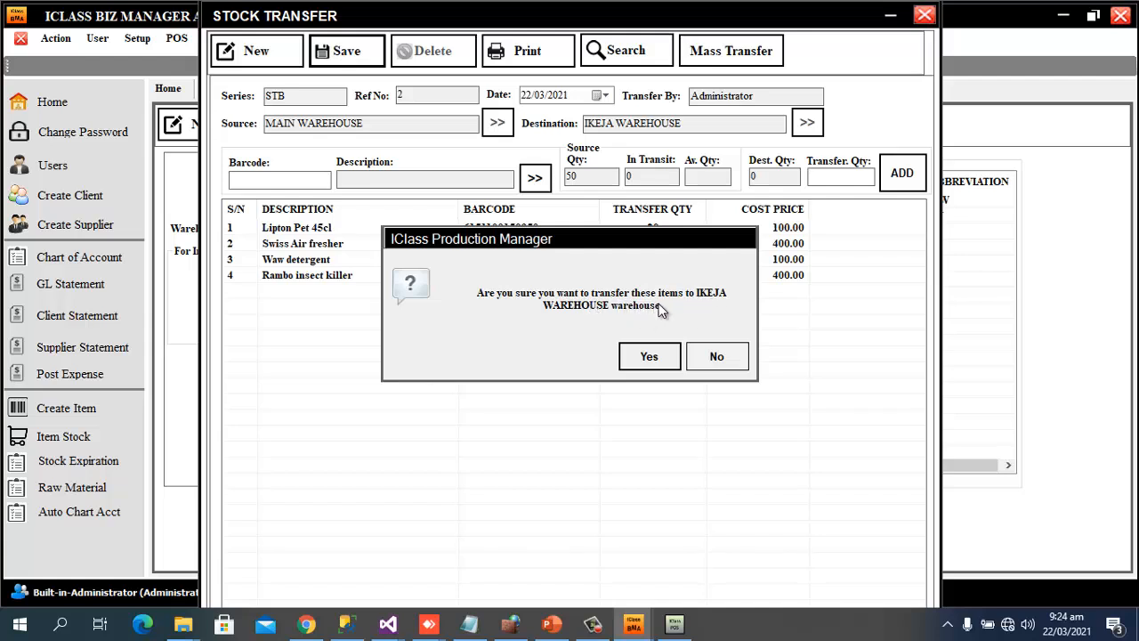
# Save the four-item transfer to IKEJA WAREHOUSE and review its transfer document full screen
pyautogui.click(649, 358)
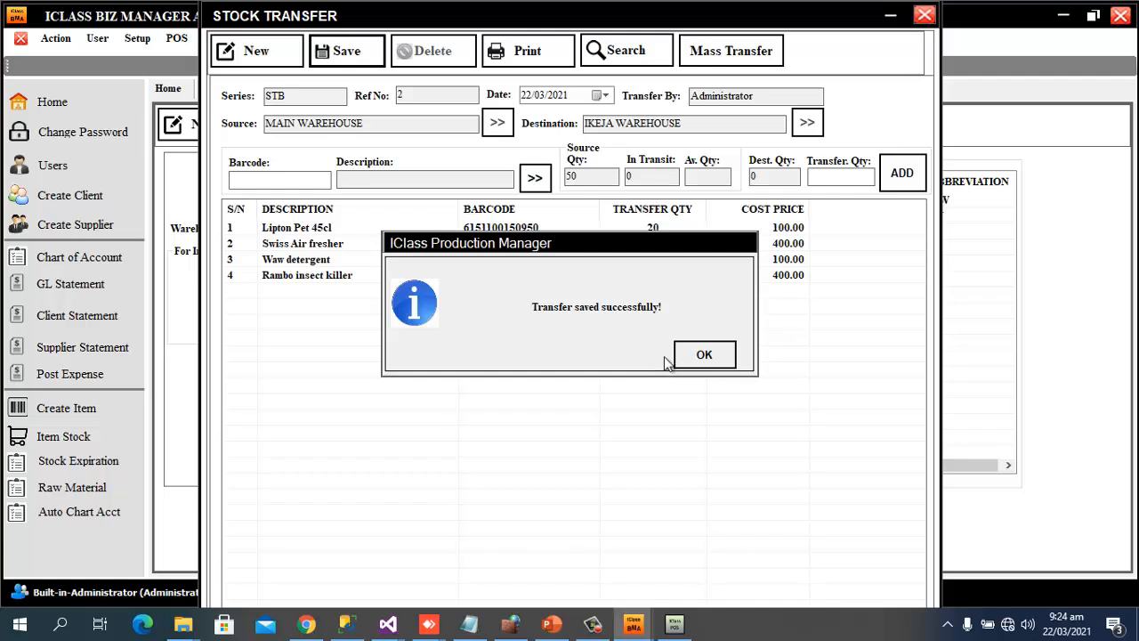
pyautogui.click(705, 355)
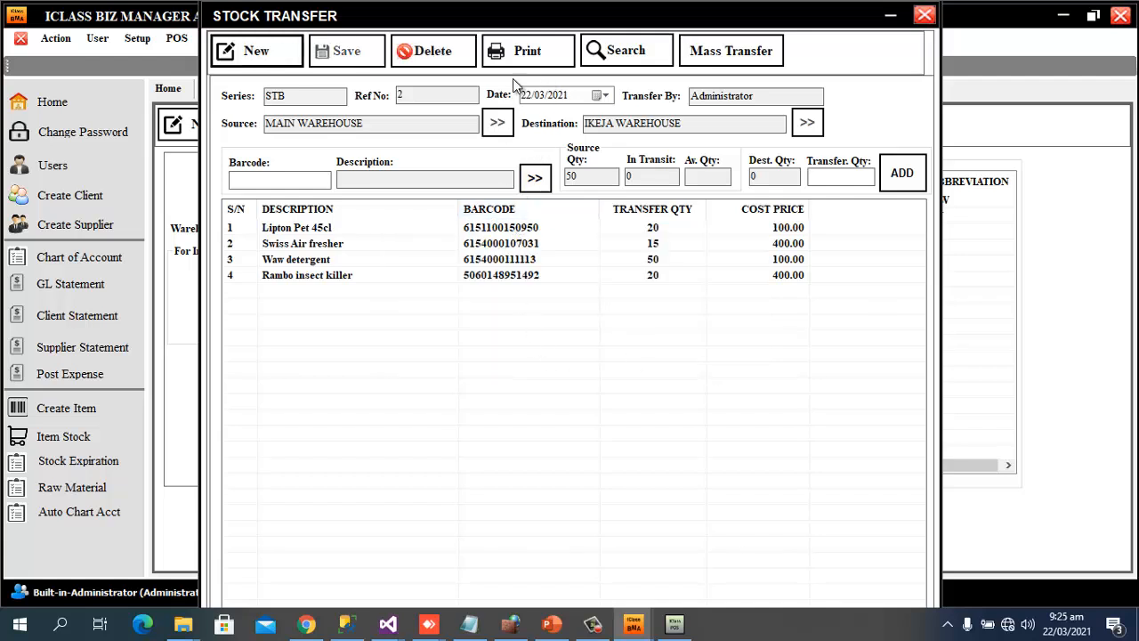
pyautogui.click(527, 52)
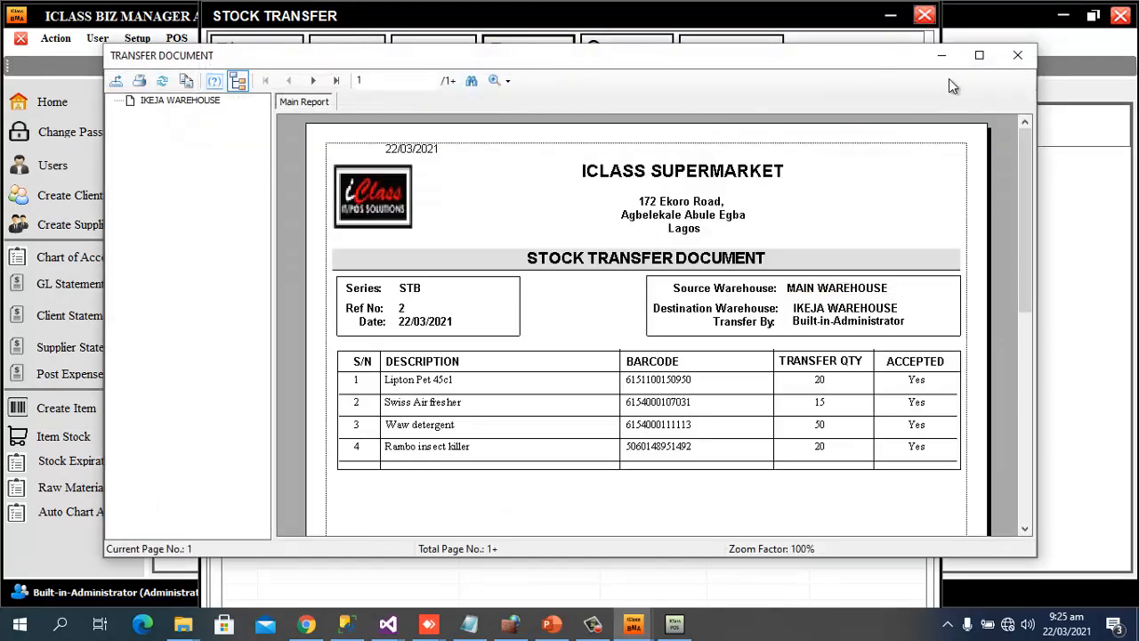
pyautogui.click(978, 61)
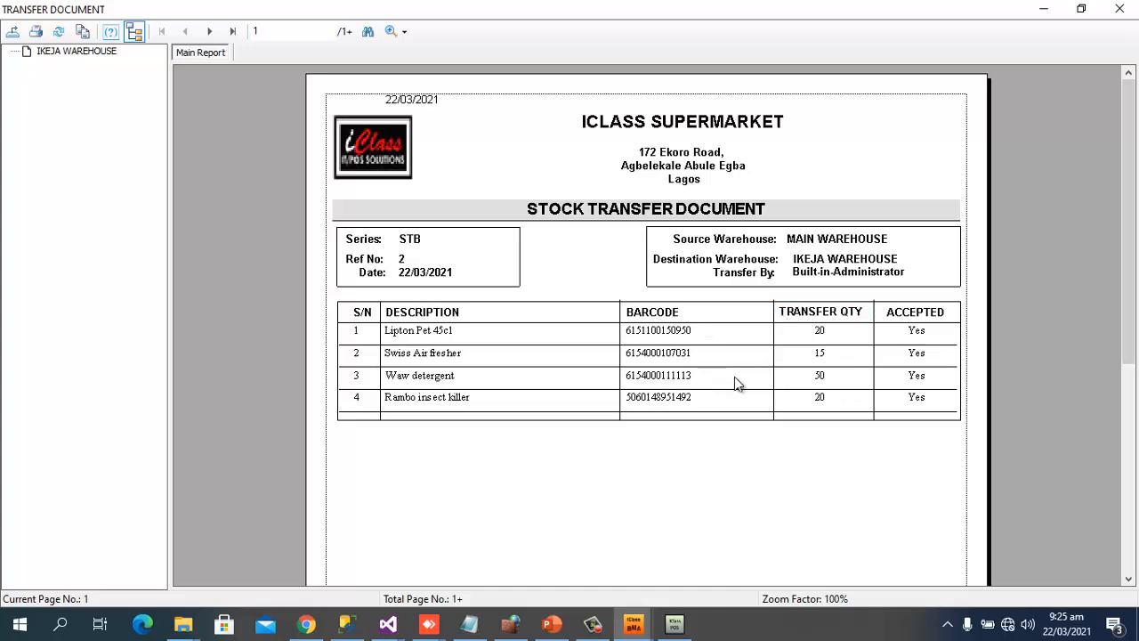
pyautogui.scroll(-3, 730, 427)
pyautogui.scroll(-8, 778, 422)
pyautogui.scroll(10, 781, 445)
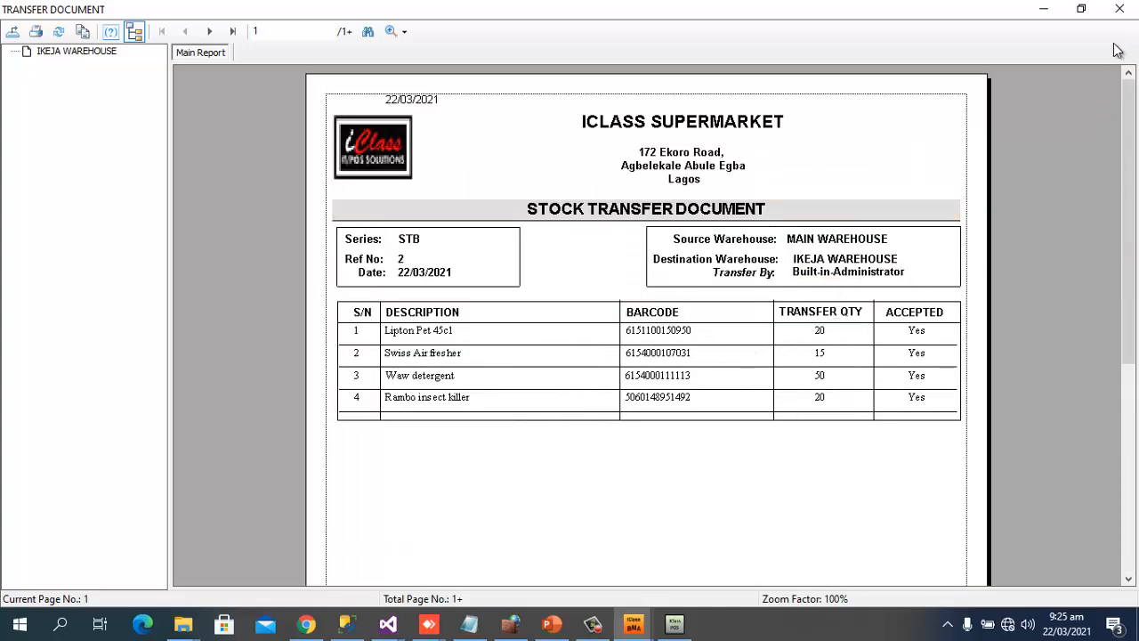
# Close the document preview and Stock Transfer form, and bring up the Retail POS sale screen
pyautogui.click(1120, 11)
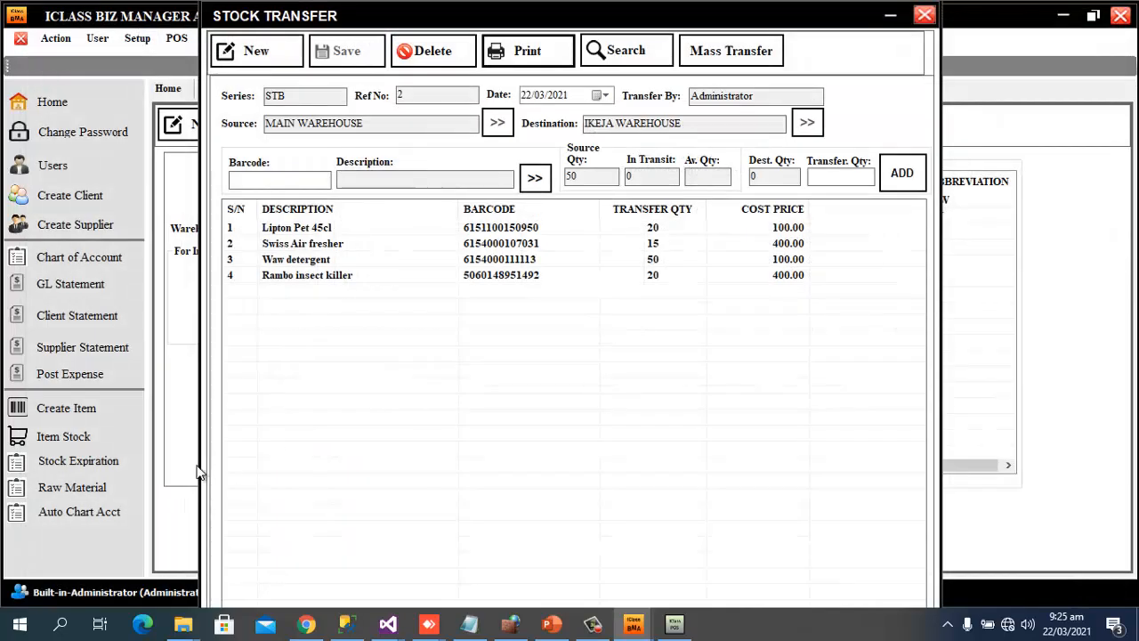
pyautogui.click(926, 15)
pyautogui.click(675, 623)
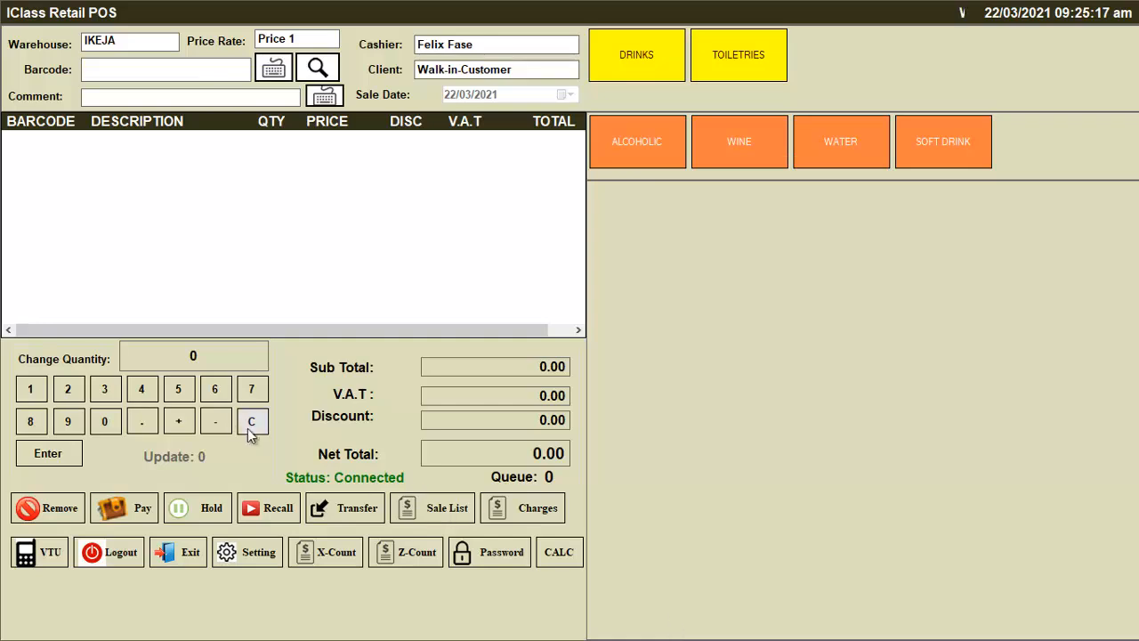
pyautogui.click(318, 68)
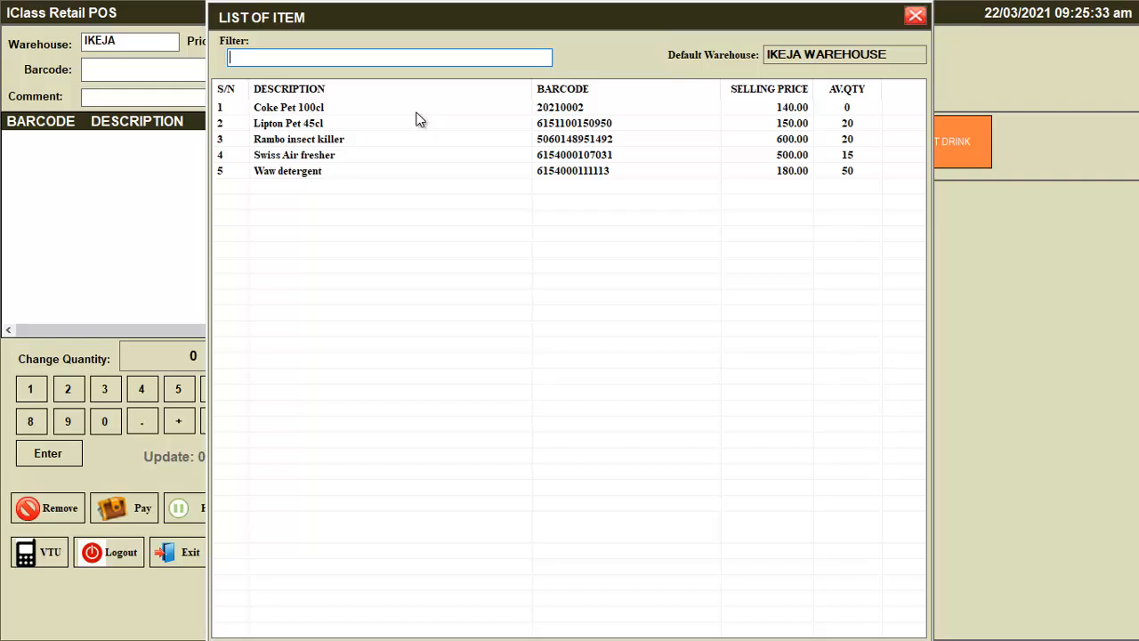
pyautogui.click(916, 17)
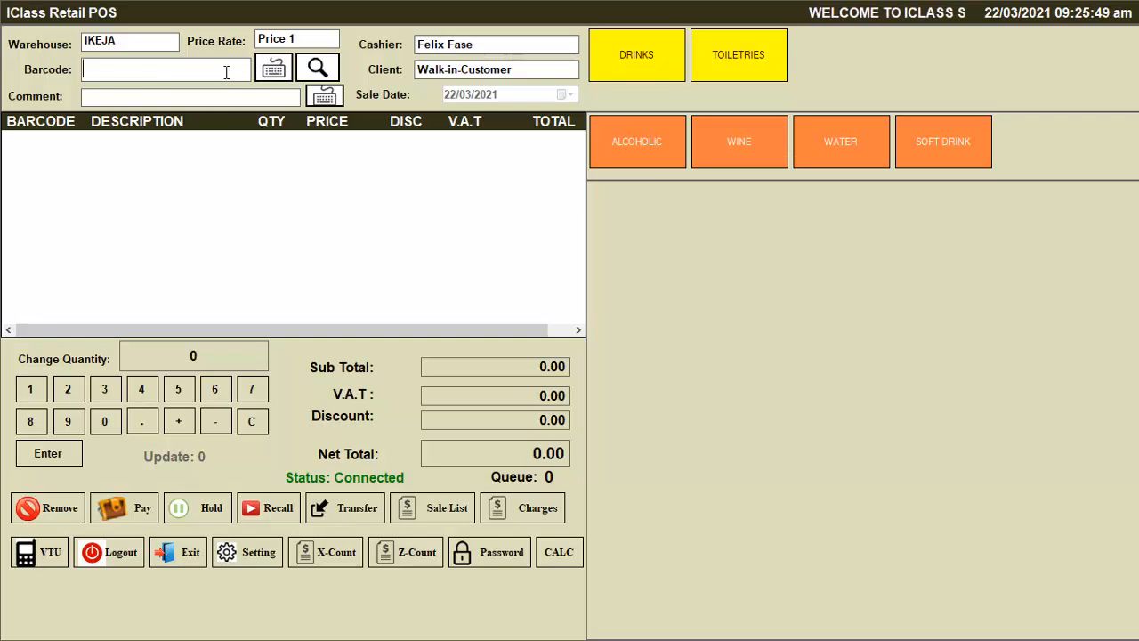
# Scan in Rambo insect killer ×2, Lipton Pet 45cl ×2, Swiss Air fresher and Waw detergent by barcode
pyautogui.write('5060148951492')
pyautogui.press('Return')
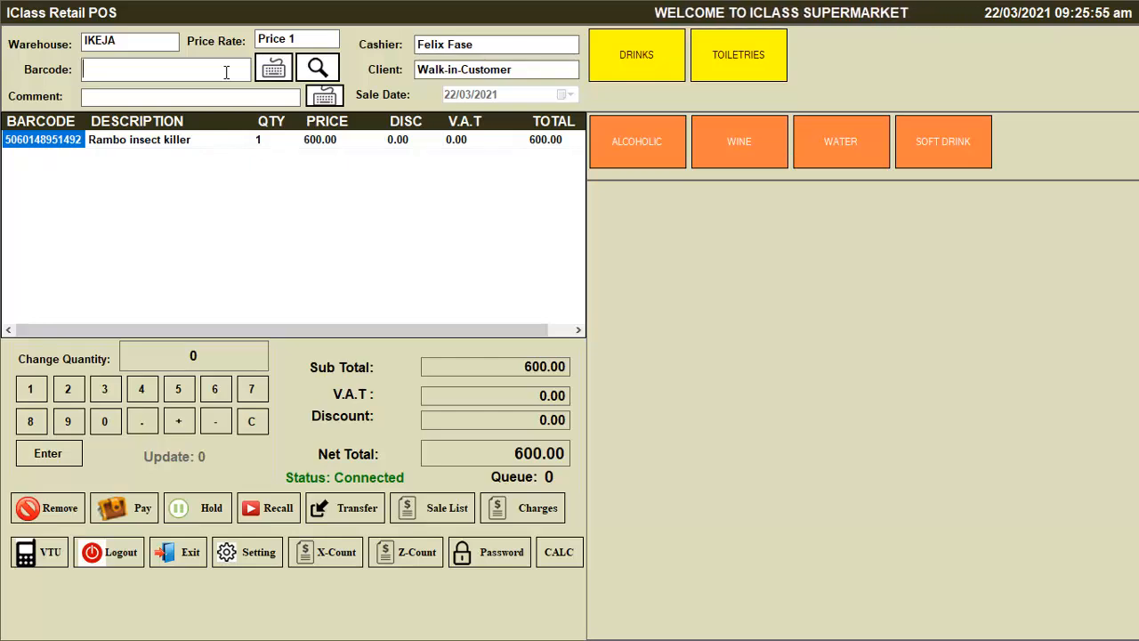
pyautogui.write('5060148951492')
pyautogui.press('Return')
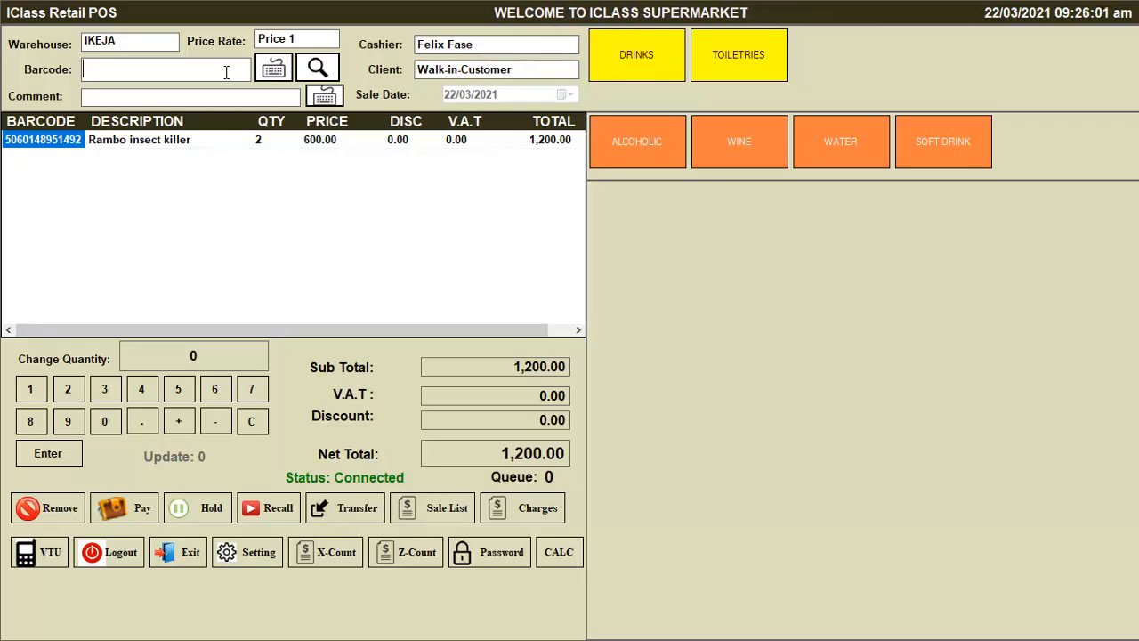
pyautogui.write('6151100150950')
pyautogui.press('Return')
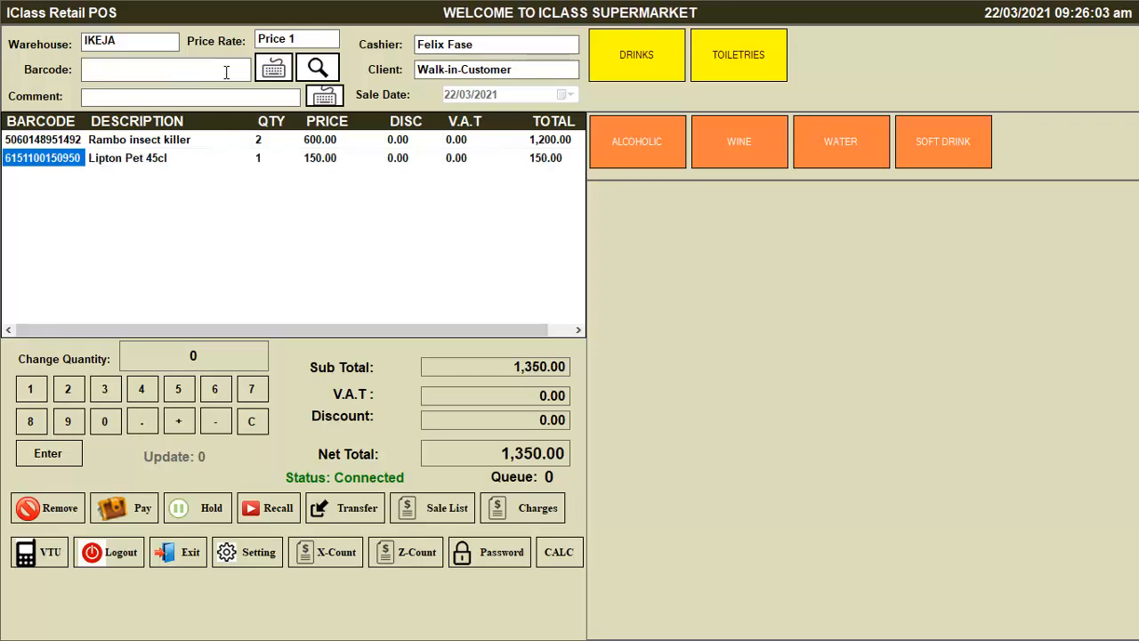
pyautogui.write('6151100150950')
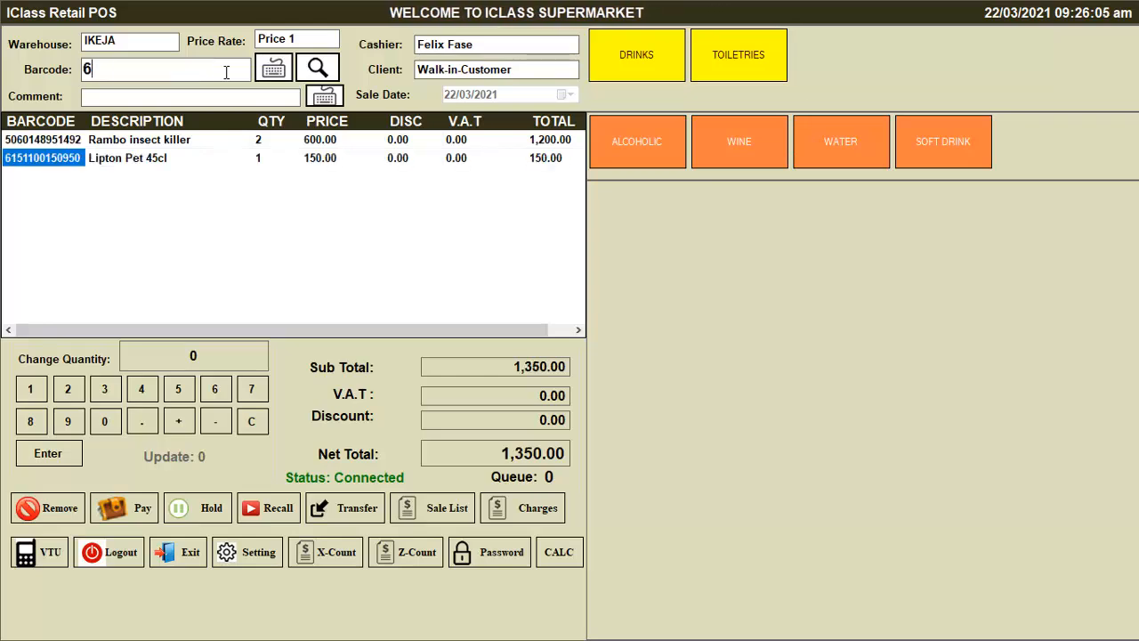
pyautogui.press('Return')
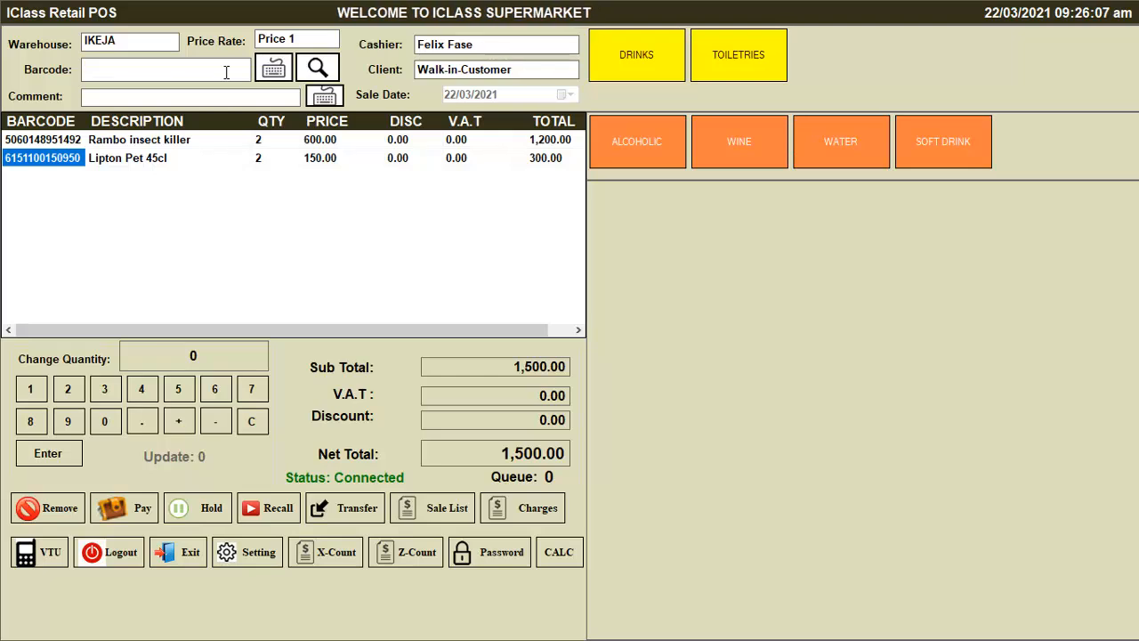
pyautogui.write('6154000107031')
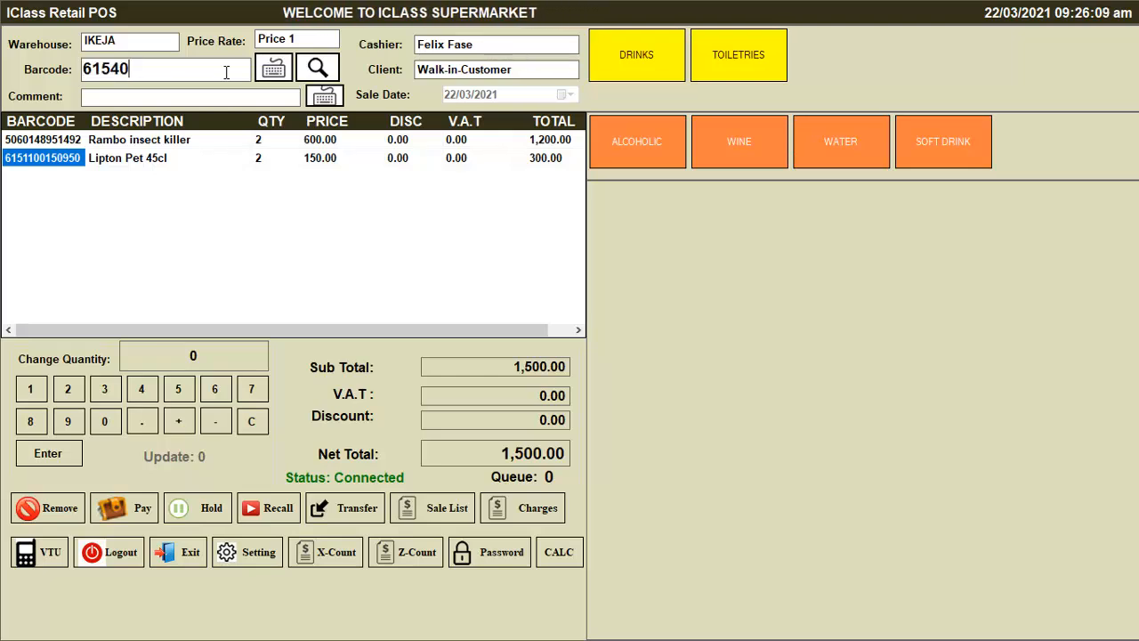
pyautogui.press('Return')
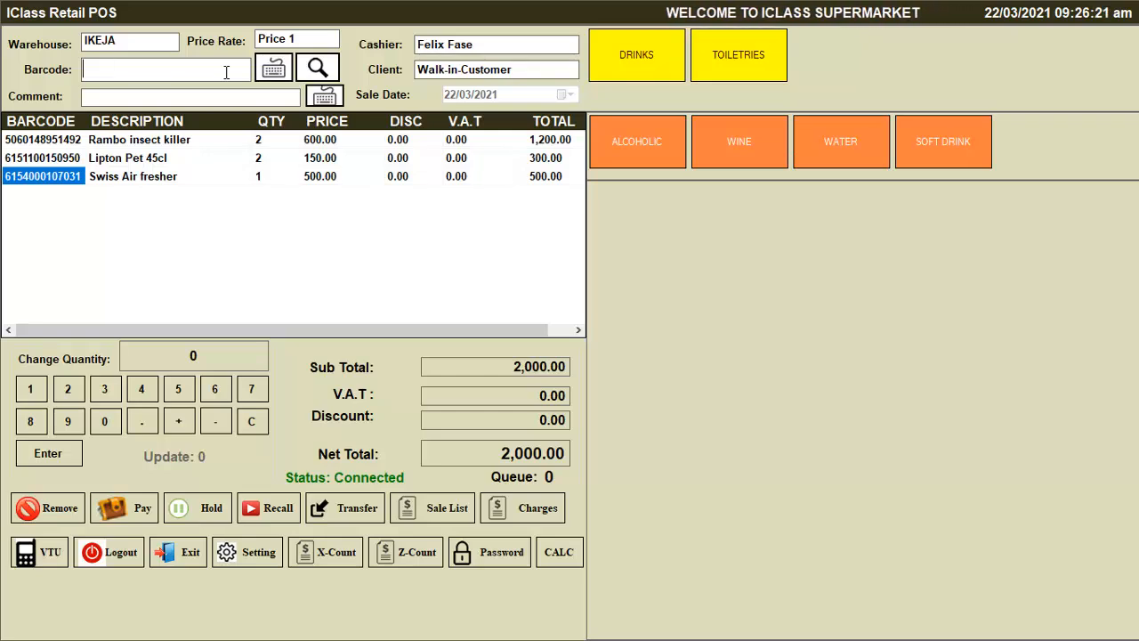
pyautogui.write('6154000111113')
pyautogui.press('Return')
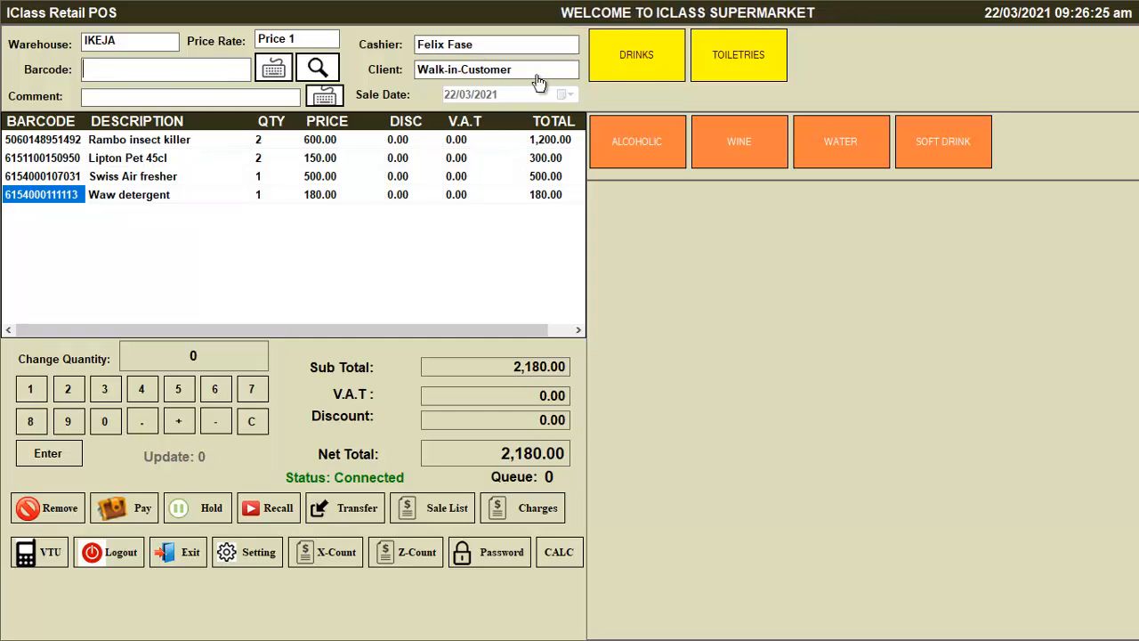
pyautogui.click(318, 68)
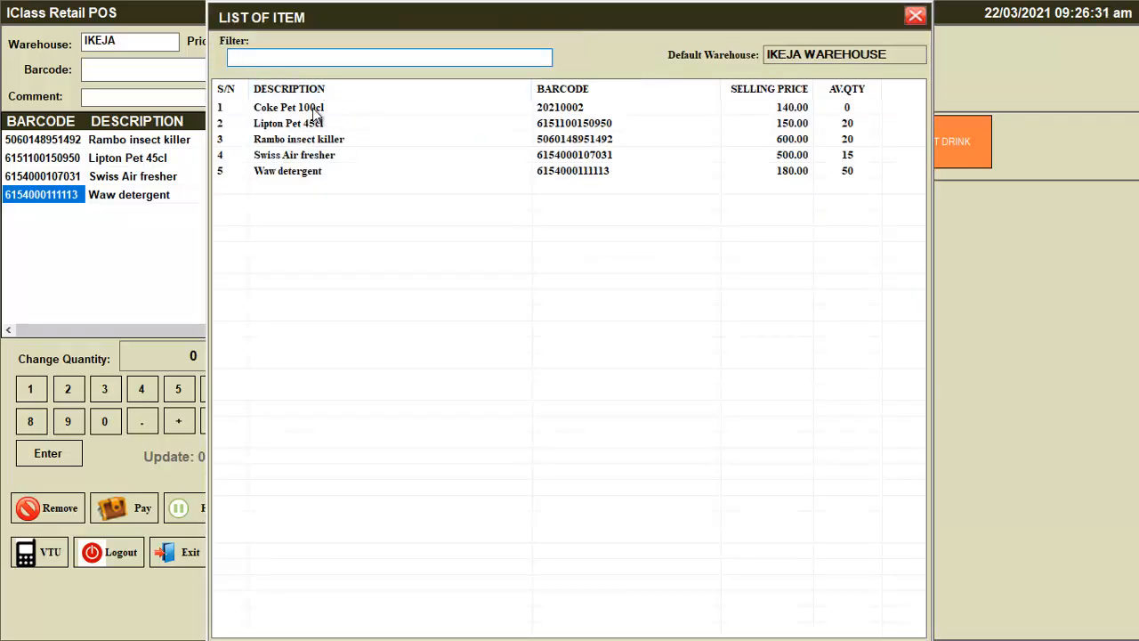
pyautogui.click(303, 121)
pyautogui.click(305, 112)
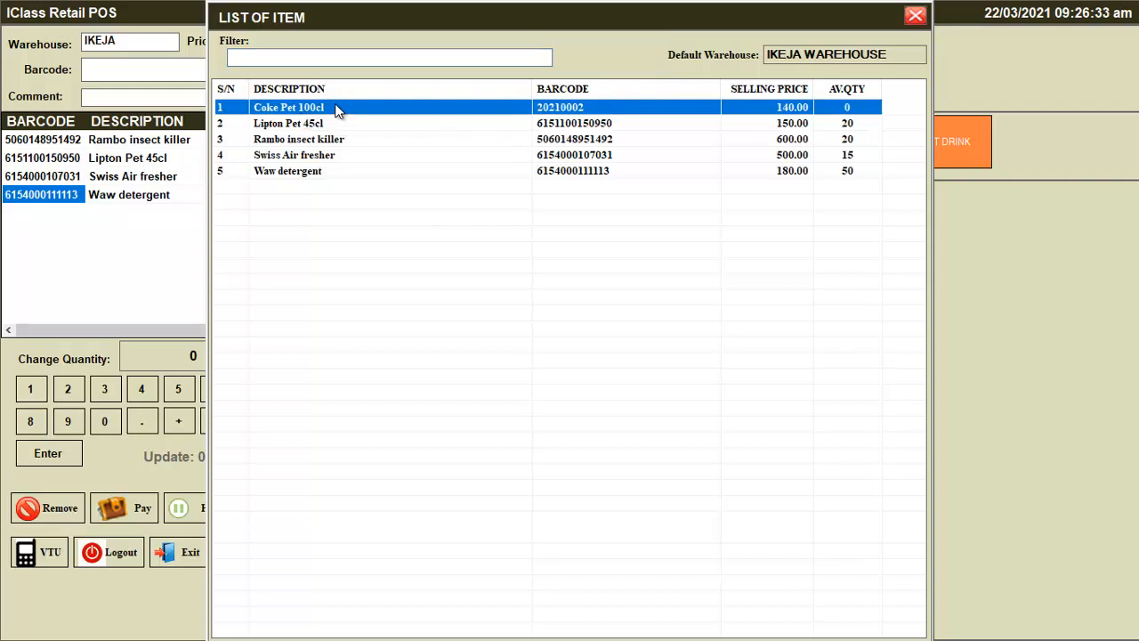
pyautogui.doubleClick(336, 110)
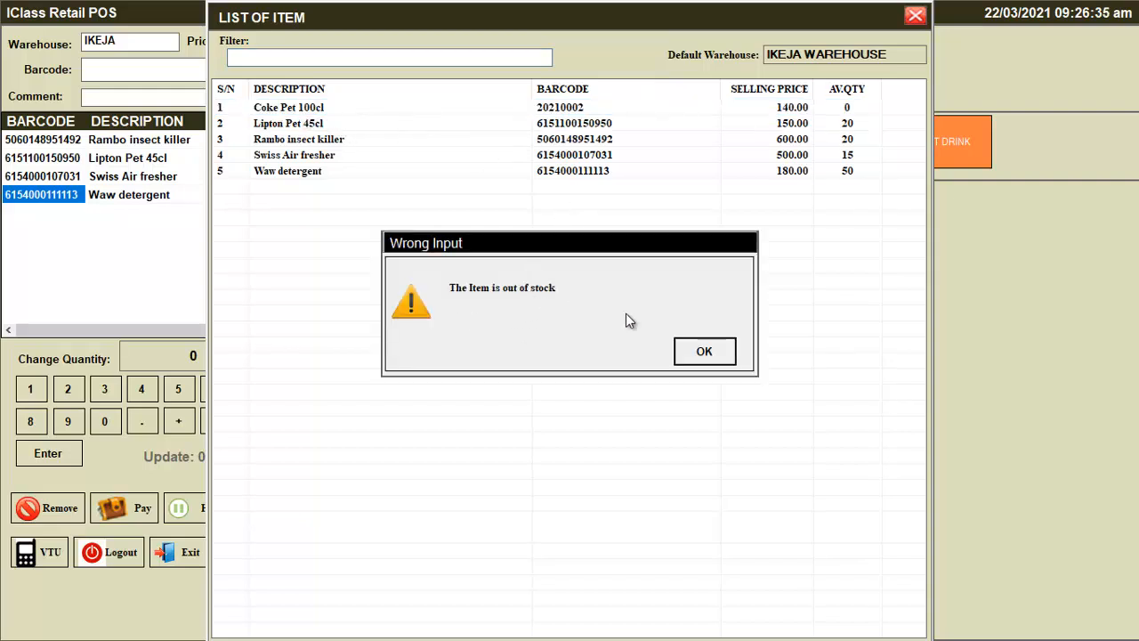
pyautogui.click(696, 354)
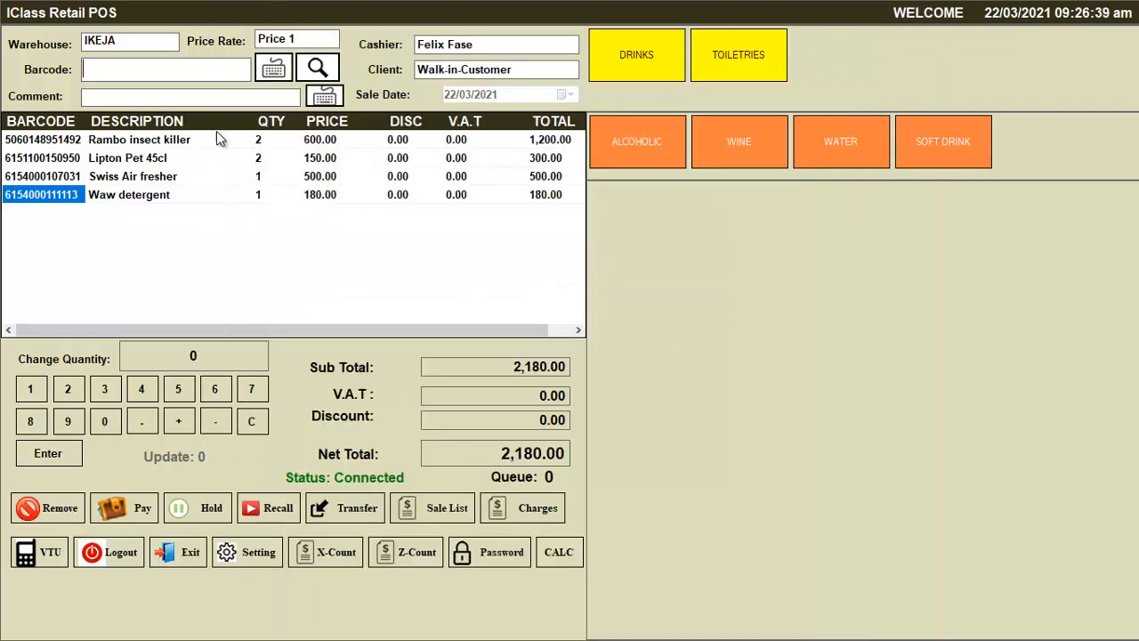
# Browse the DRINKS, SOFT DRINK, TOILETRIES, INSECTICIDES and AIR FRESHER product categories
pyautogui.click(649, 55)
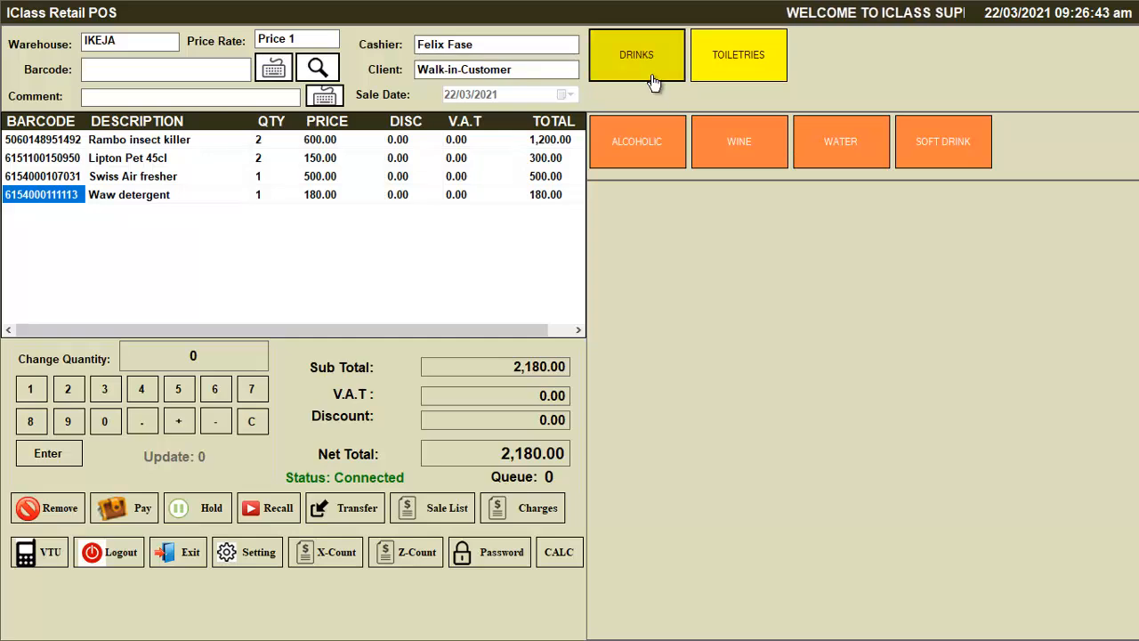
pyautogui.click(970, 151)
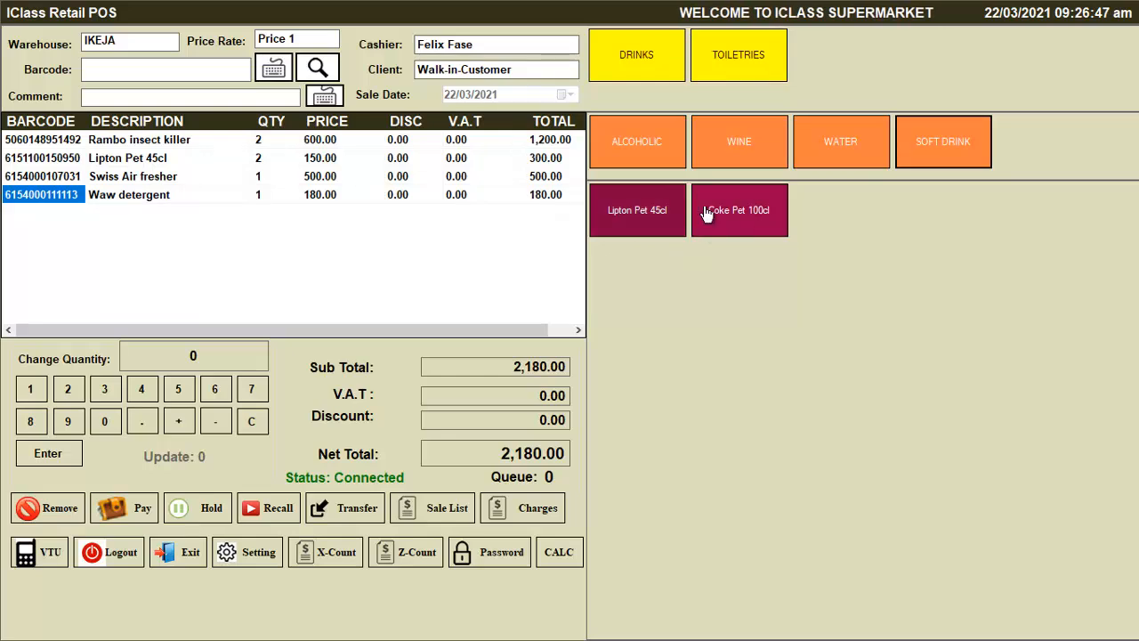
pyautogui.click(736, 68)
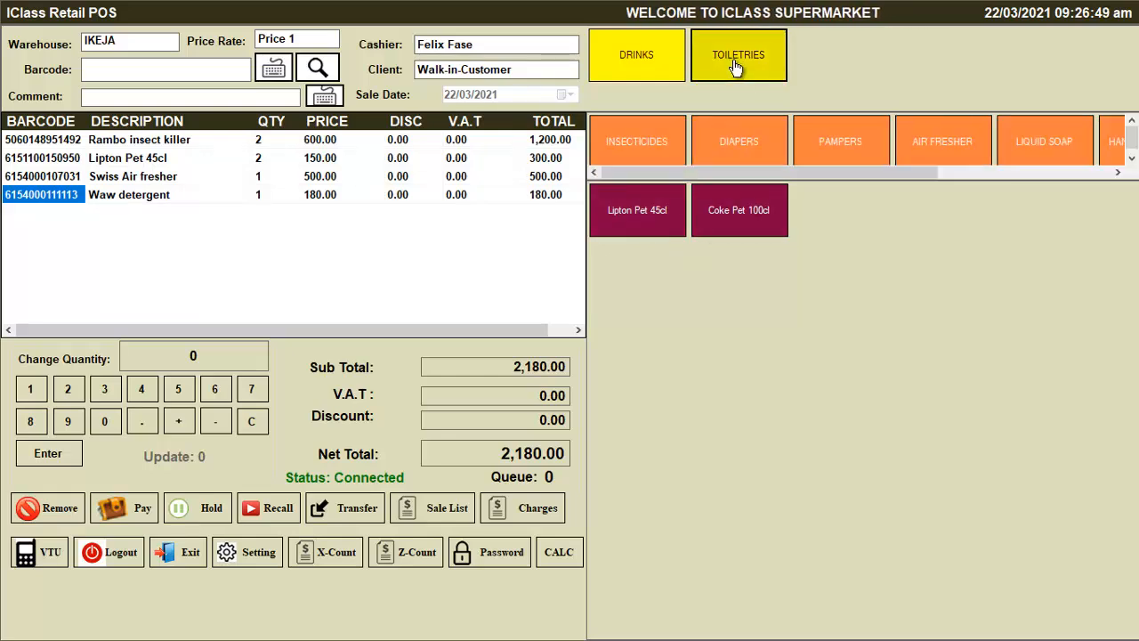
pyautogui.click(612, 162)
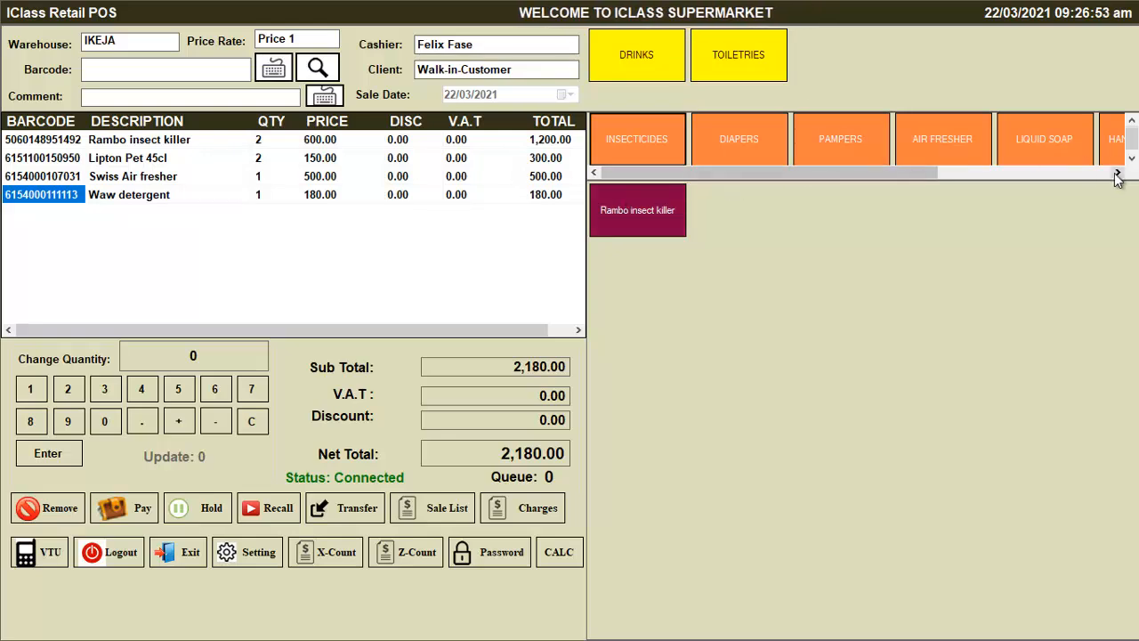
pyautogui.click(967, 129)
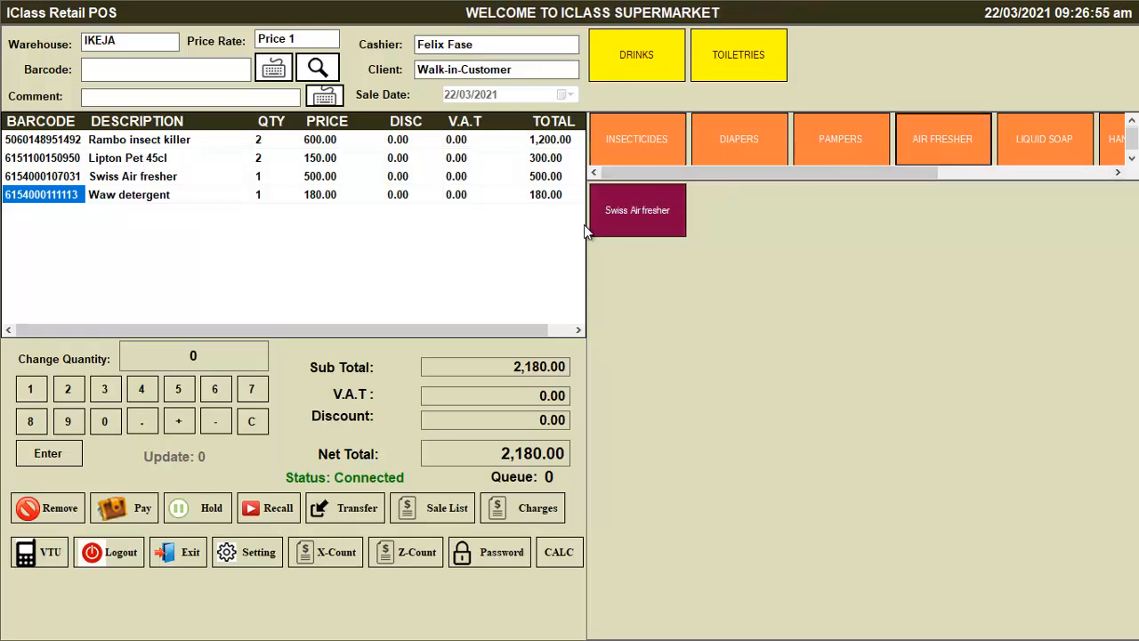
# Look through the hand sanitizer products, then open the Payment Screen for the 2,180.00 sale
pyautogui.moveTo(926, 173); pyautogui.dragTo(1128, 206)
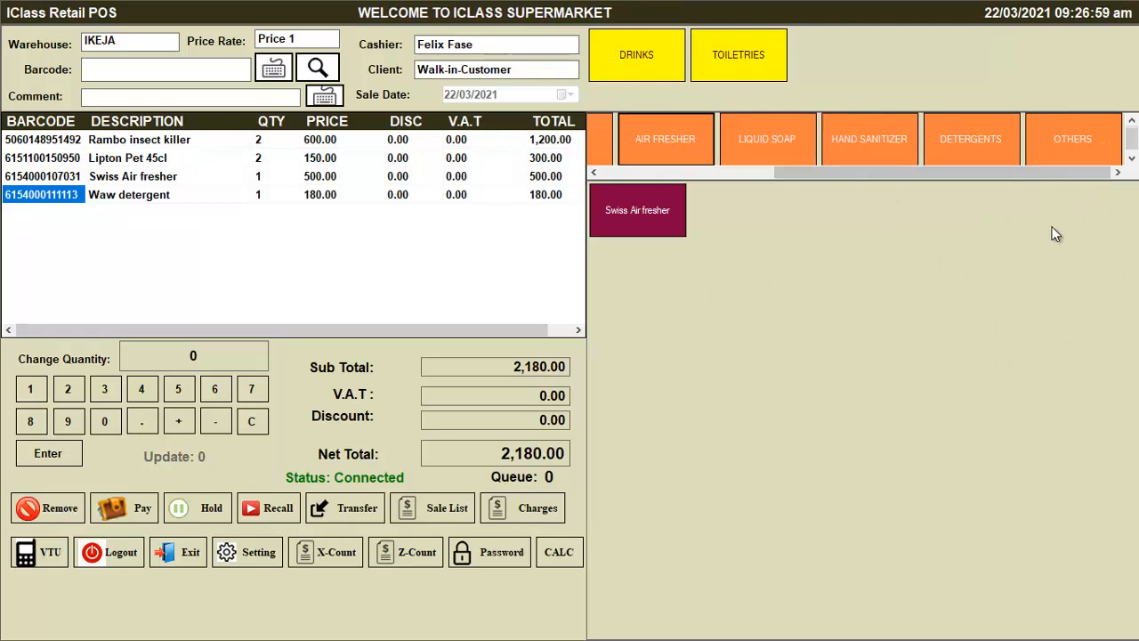
pyautogui.click(832, 162)
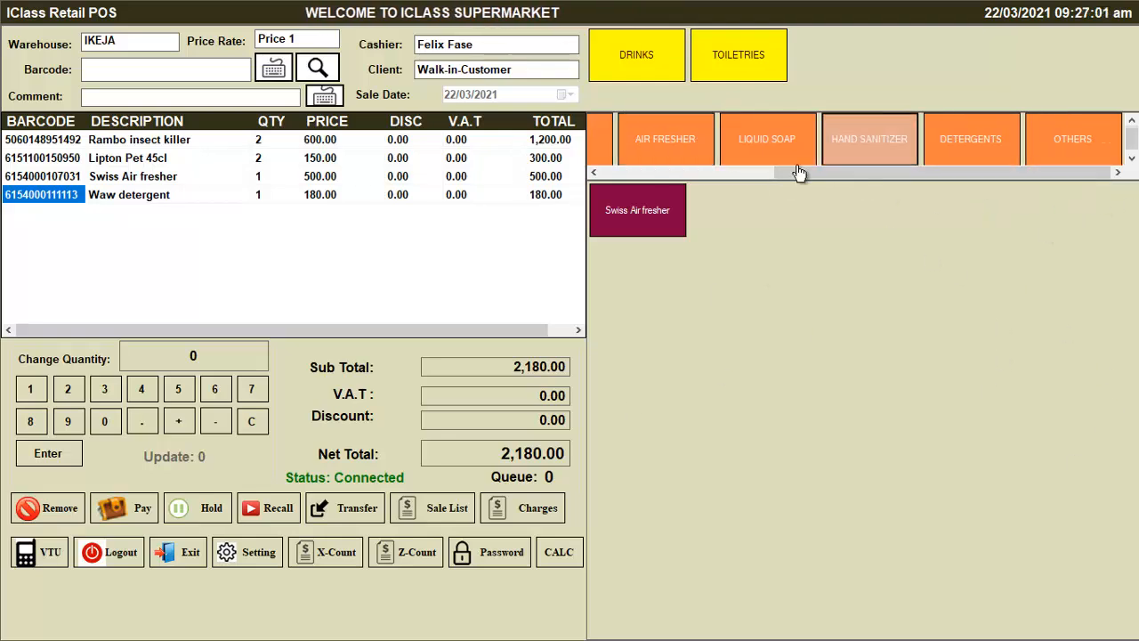
pyautogui.moveTo(799, 173); pyautogui.dragTo(566, 182)
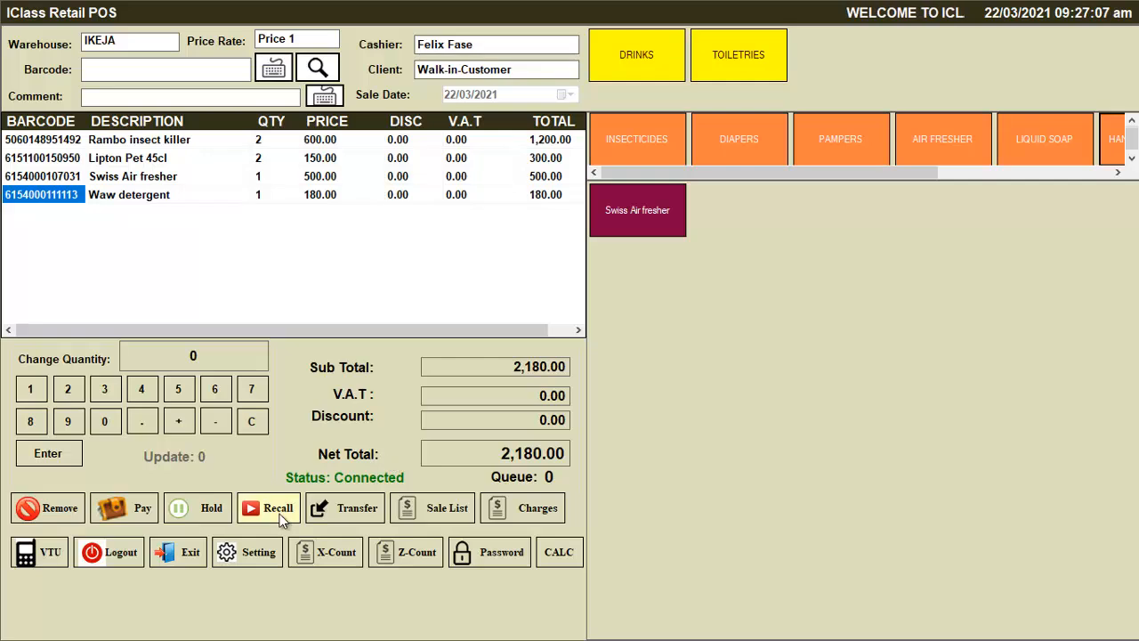
pyautogui.click(131, 508)
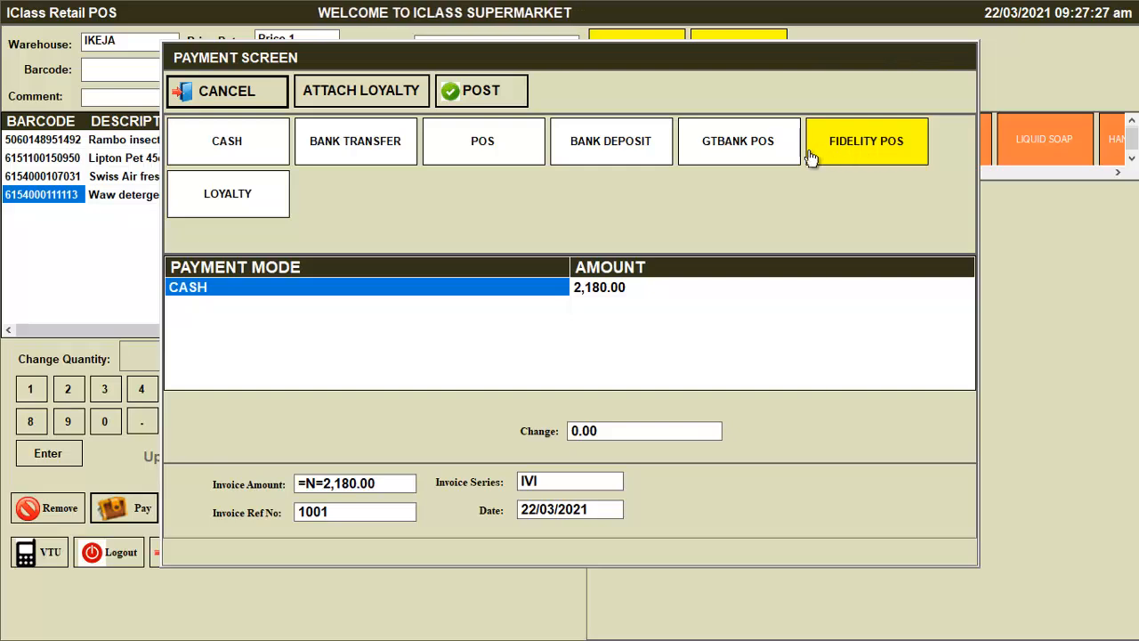
# Pay the 2,180.00 sale with GTBANK POS and post invoice 1001
pyautogui.click(739, 153)
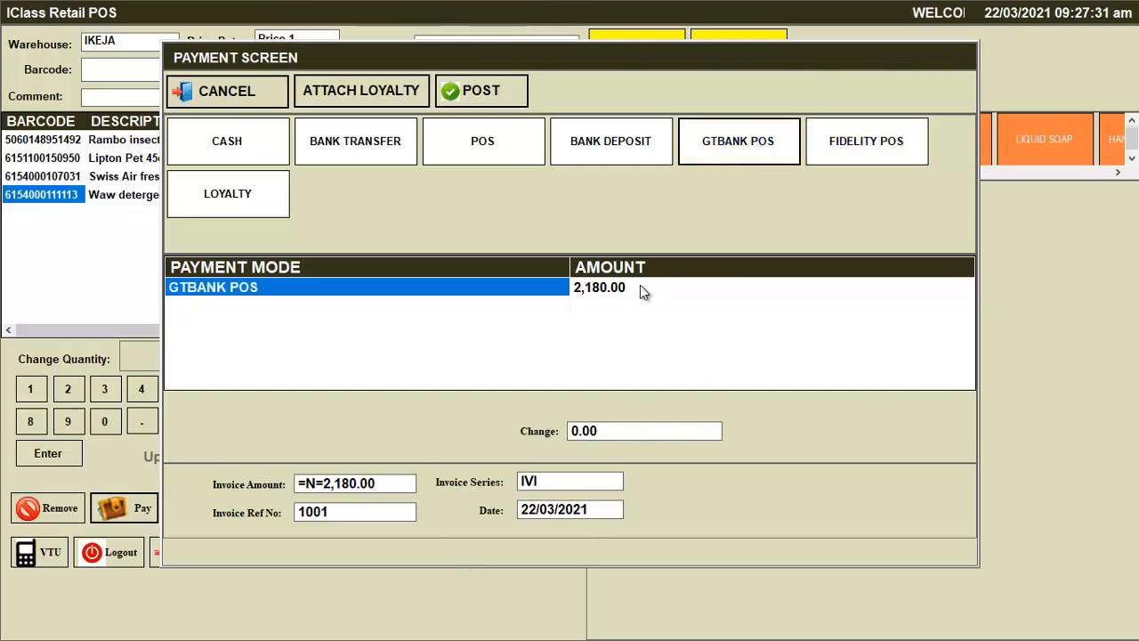
pyautogui.click(488, 98)
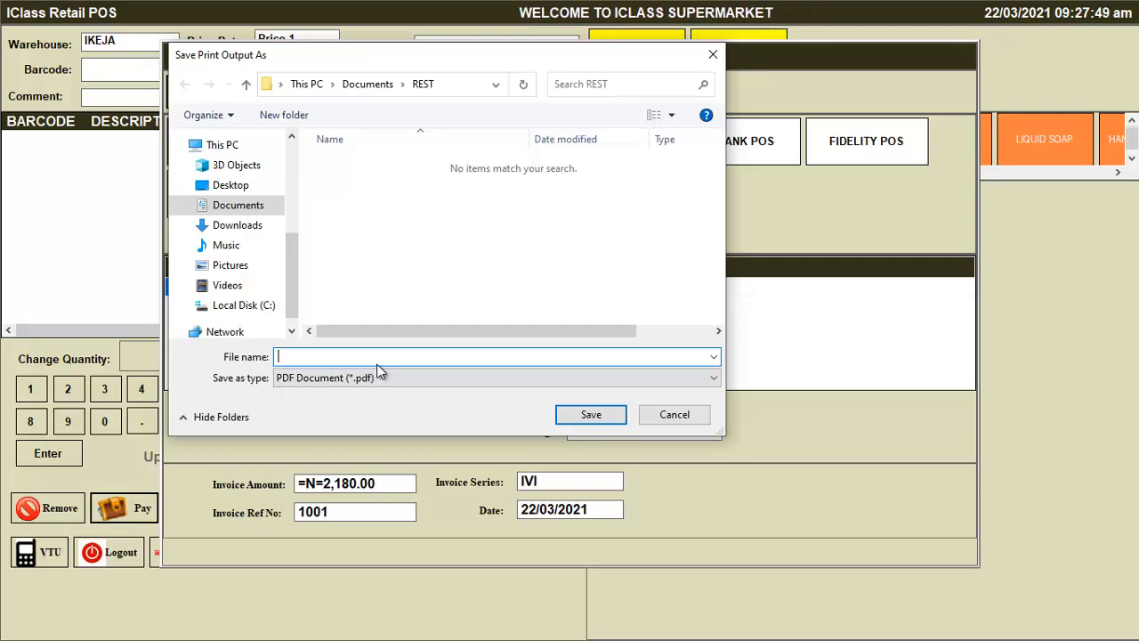
# Save the receipt PDF with the file name 'Receipt 1'
pyautogui.write('Rece')
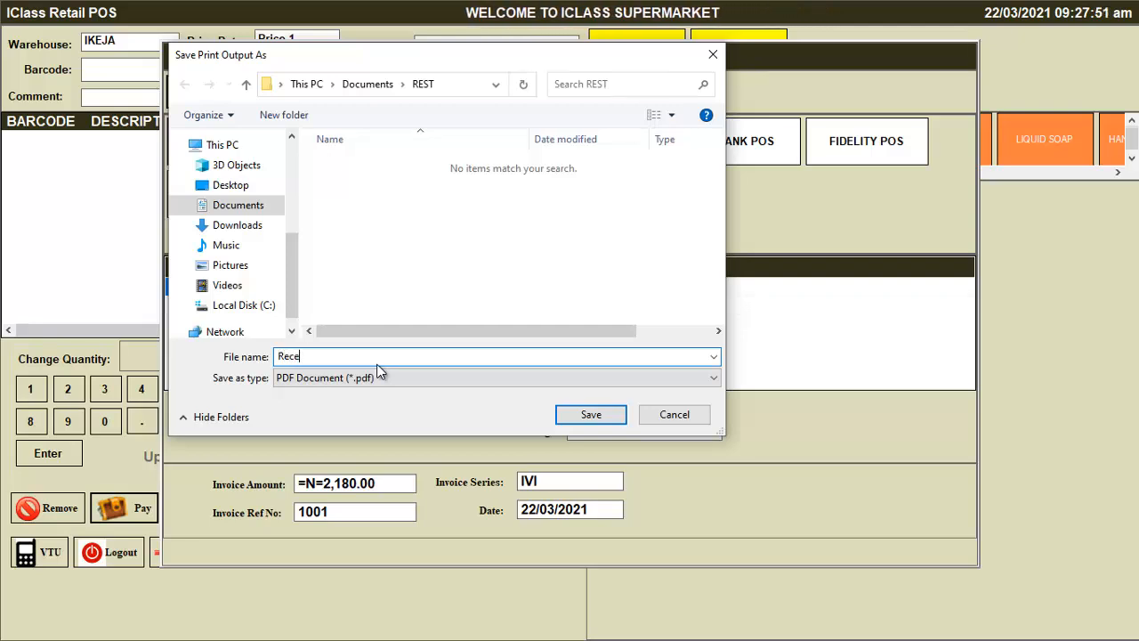
pyautogui.write('ip')
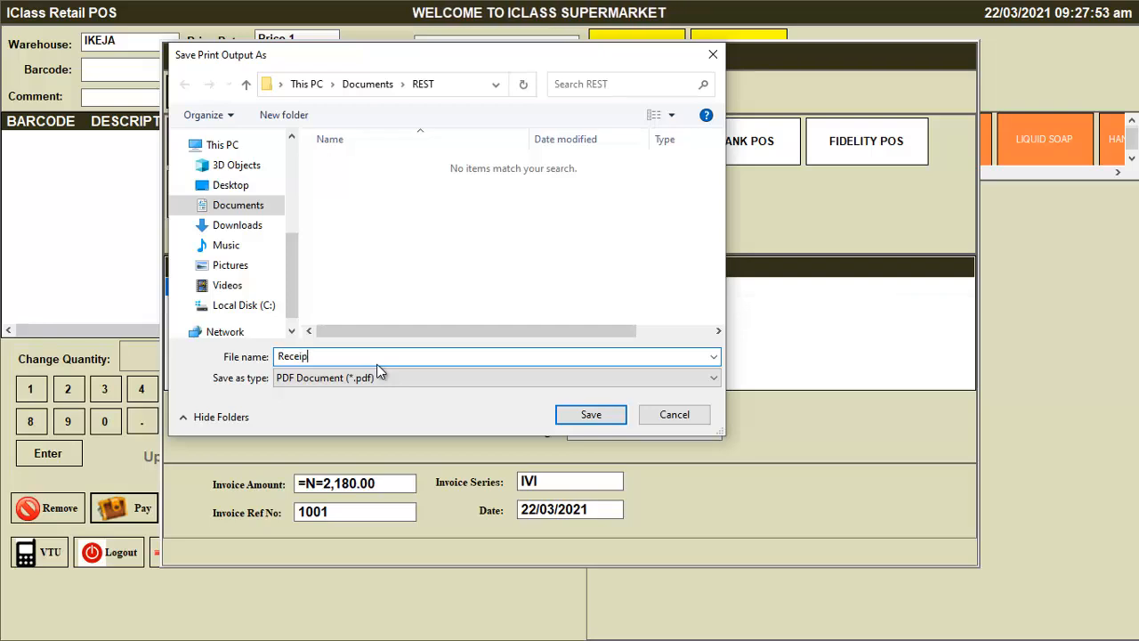
pyautogui.write('t 1')
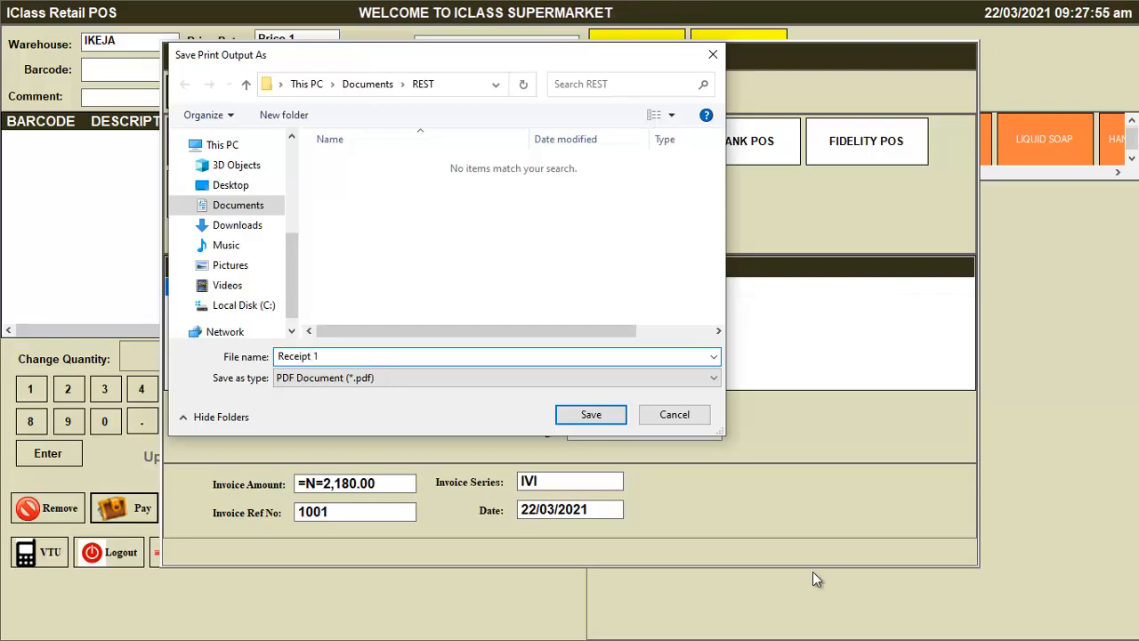
pyautogui.click(593, 418)
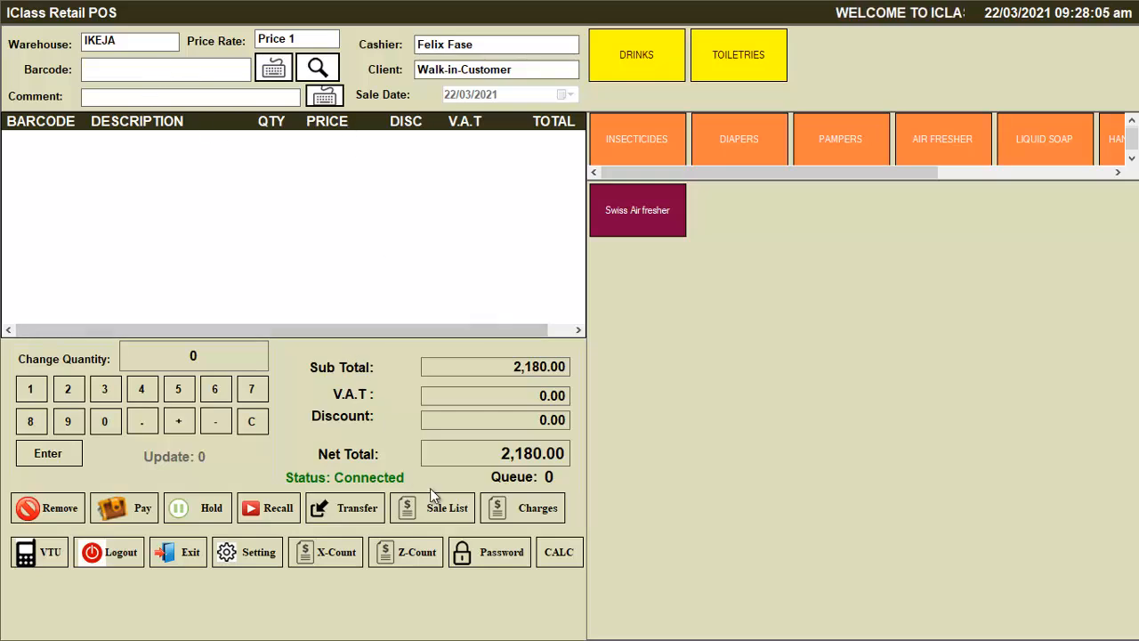
# Add Lipton Pet 45cl from the stock item search with a quantity of 5
pyautogui.click(316, 71)
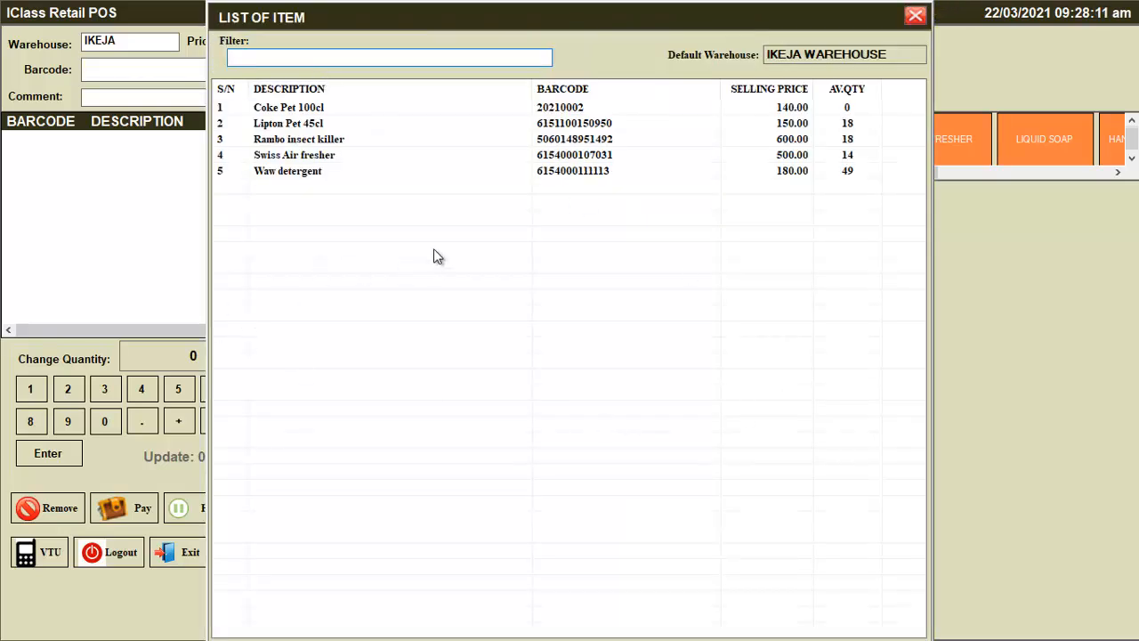
pyautogui.doubleClick(556, 124)
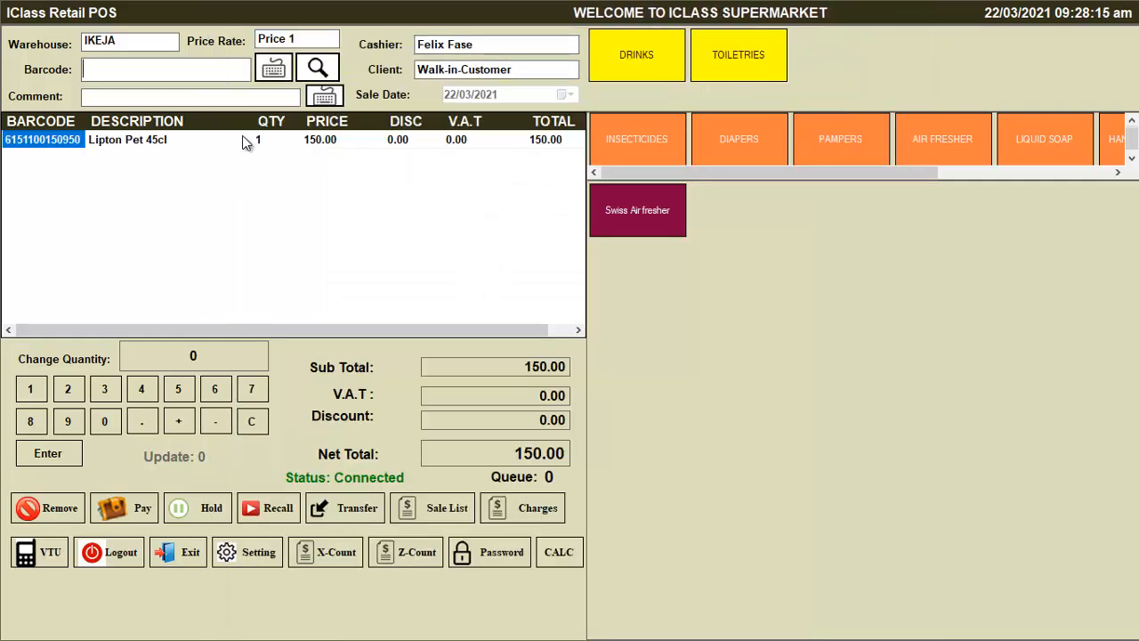
pyautogui.click(255, 141)
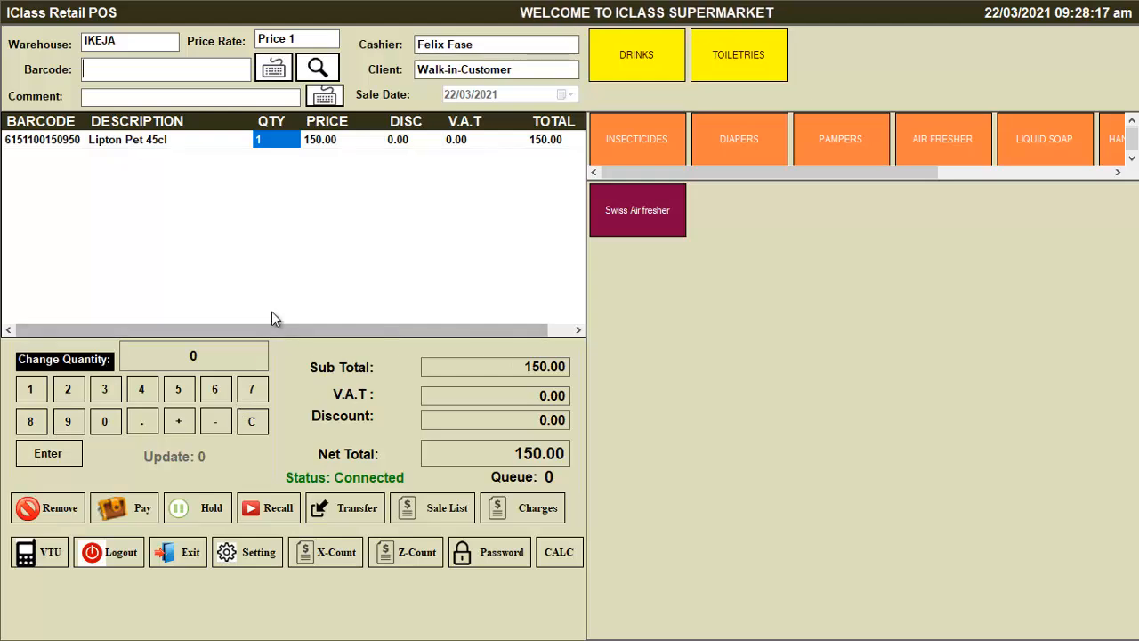
pyautogui.click(179, 389)
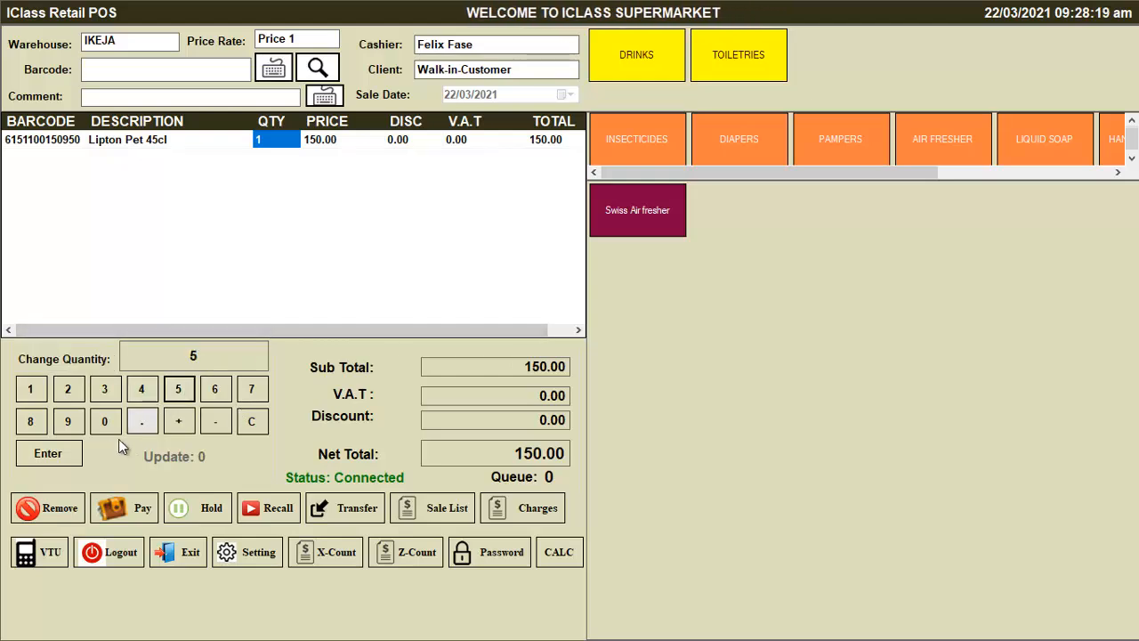
pyautogui.click(46, 457)
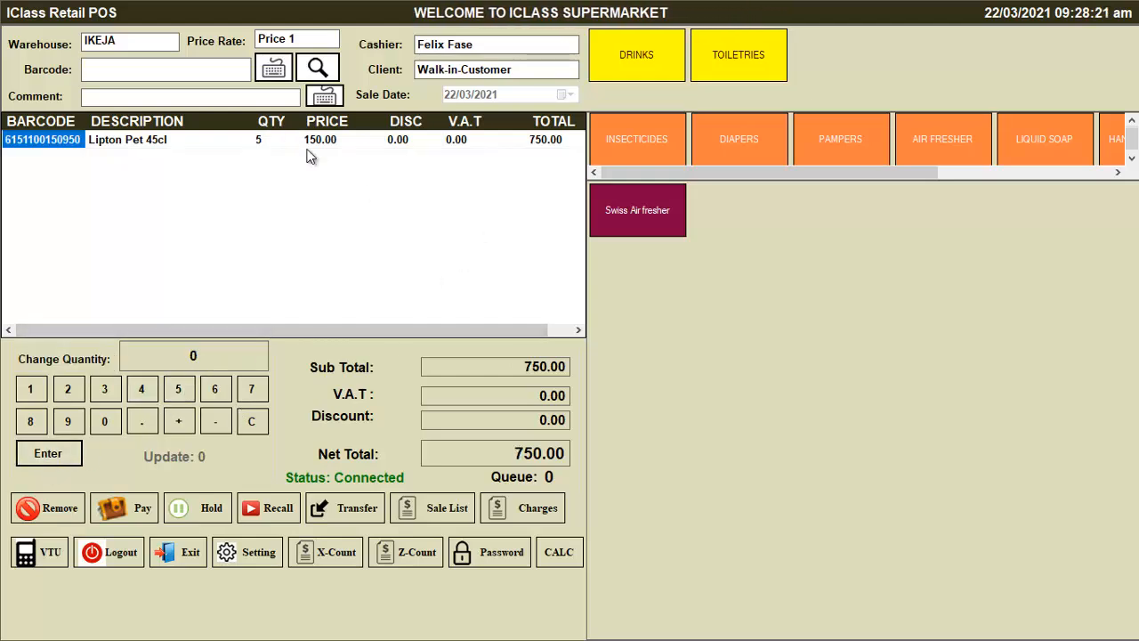
# Add 2 Swiss Air fresher and open payment for the 1,750.00 sale
pyautogui.click(320, 67)
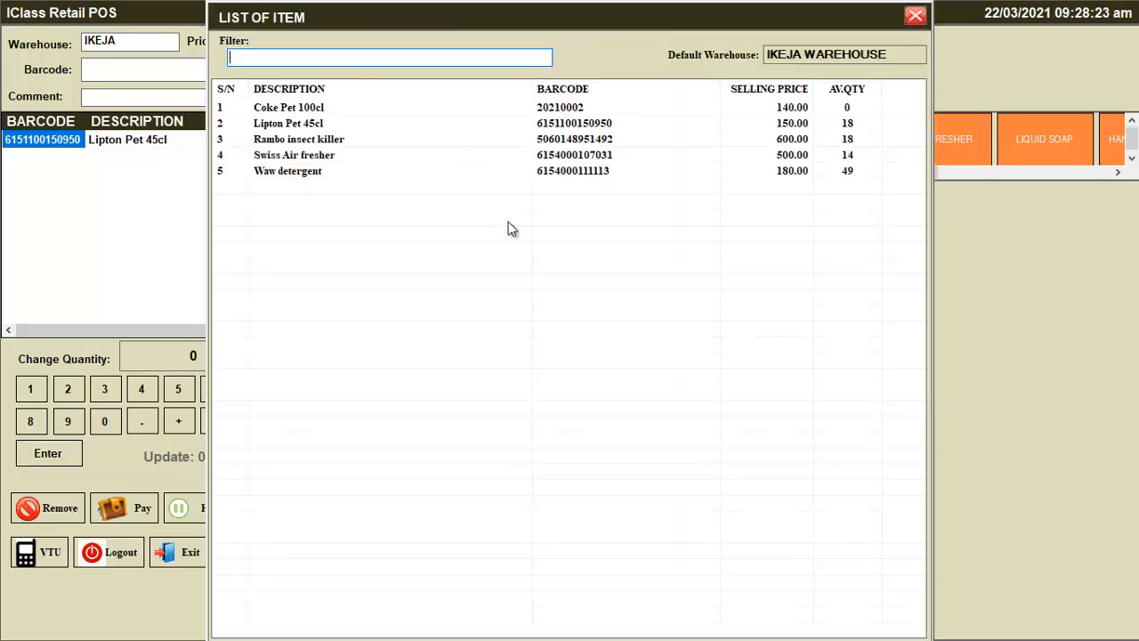
pyautogui.doubleClick(353, 157)
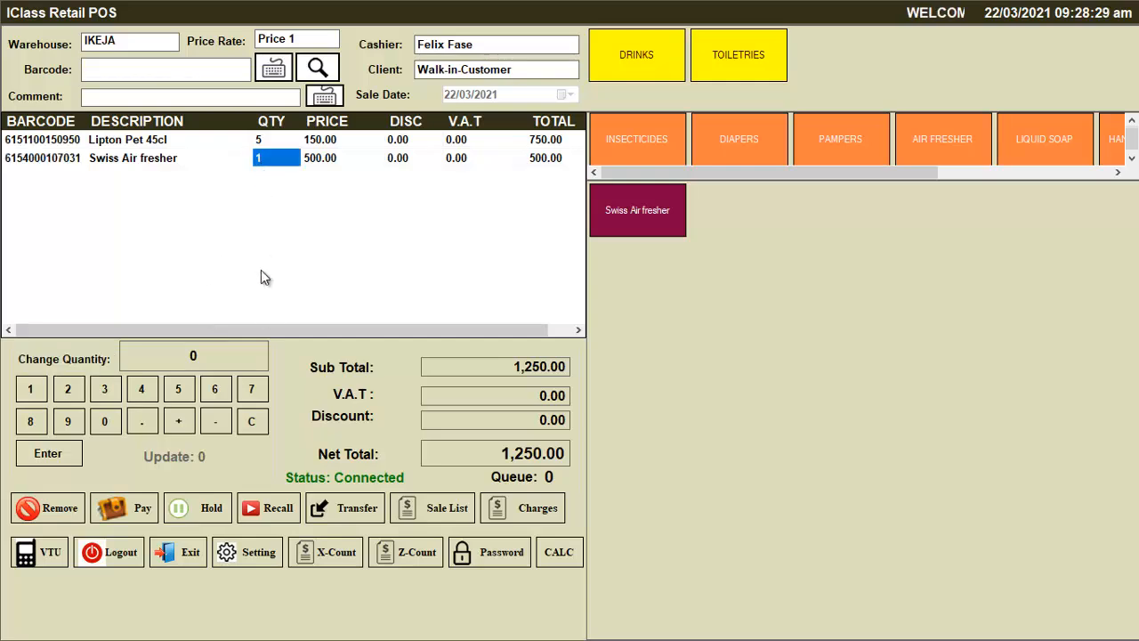
pyautogui.click(70, 398)
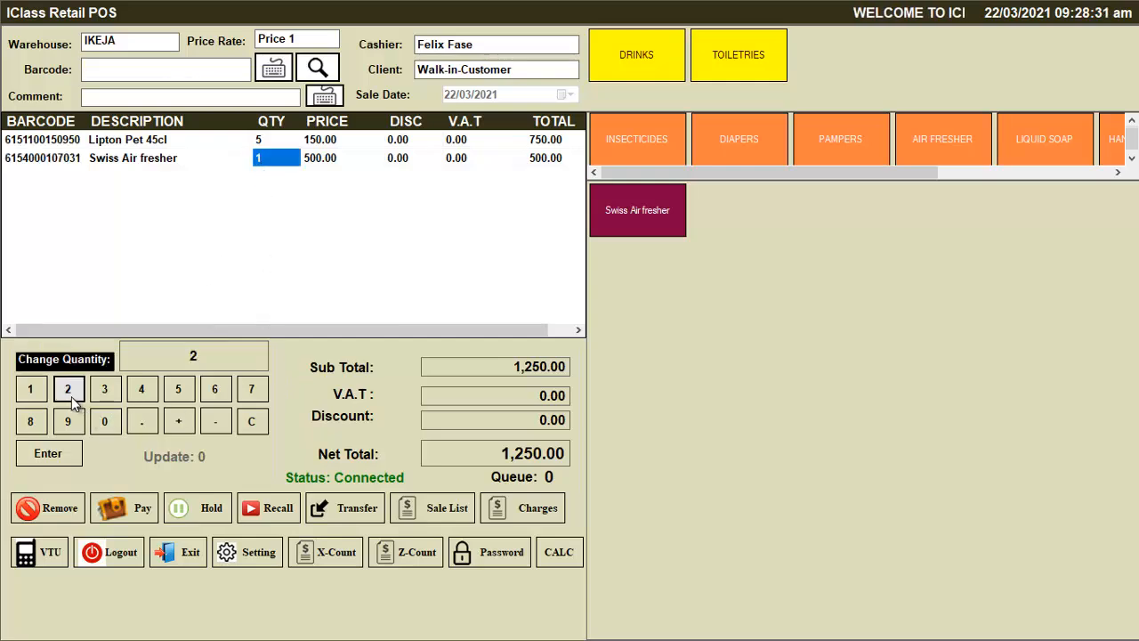
pyautogui.click(68, 462)
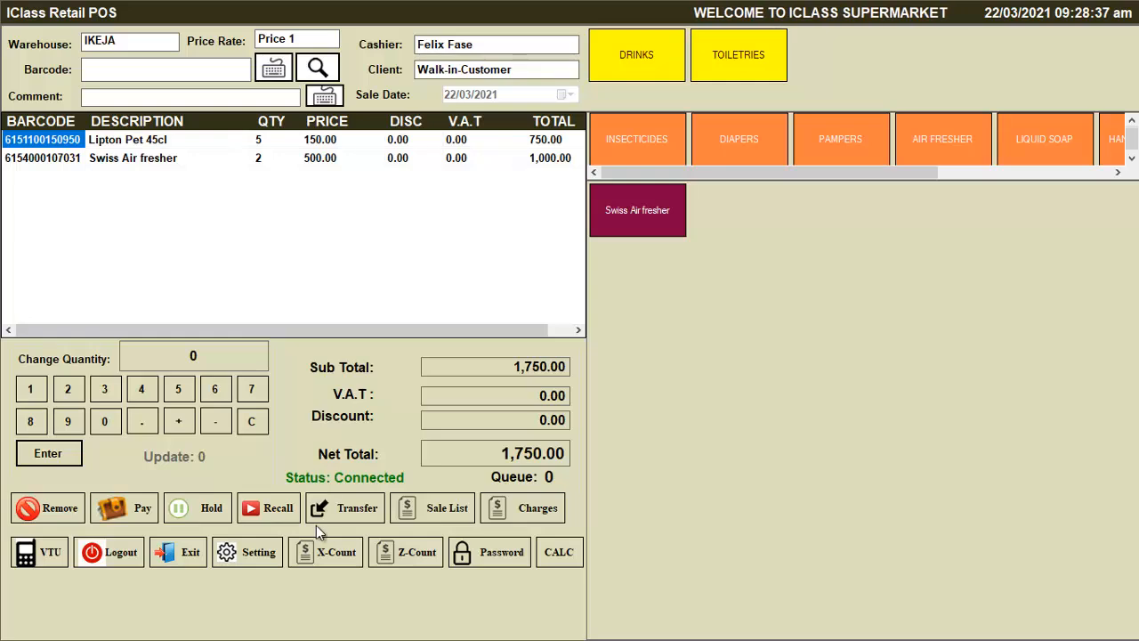
pyautogui.click(130, 511)
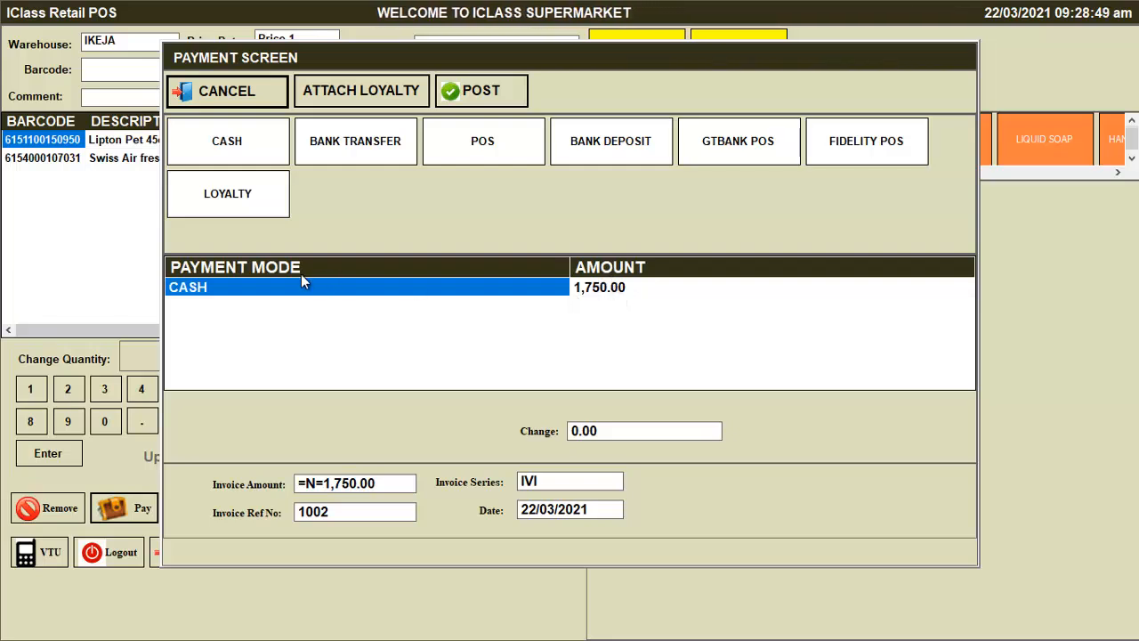
# Split the payment into 750 cash and 1,000.00 by FIDELITY POS
pyautogui.click(595, 293)
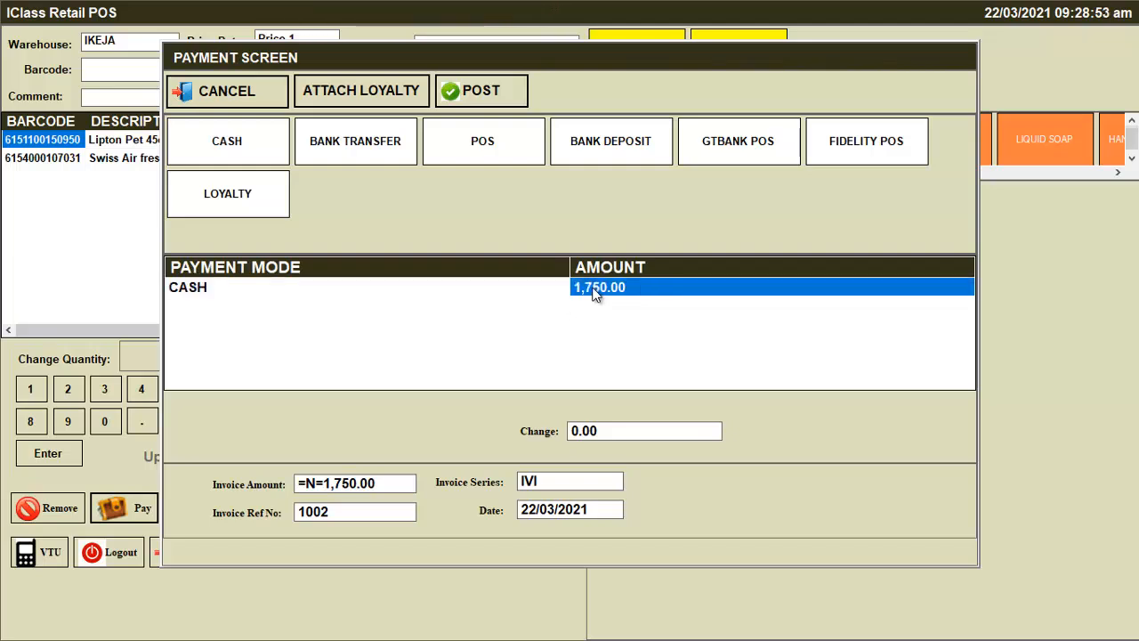
pyautogui.write('75')
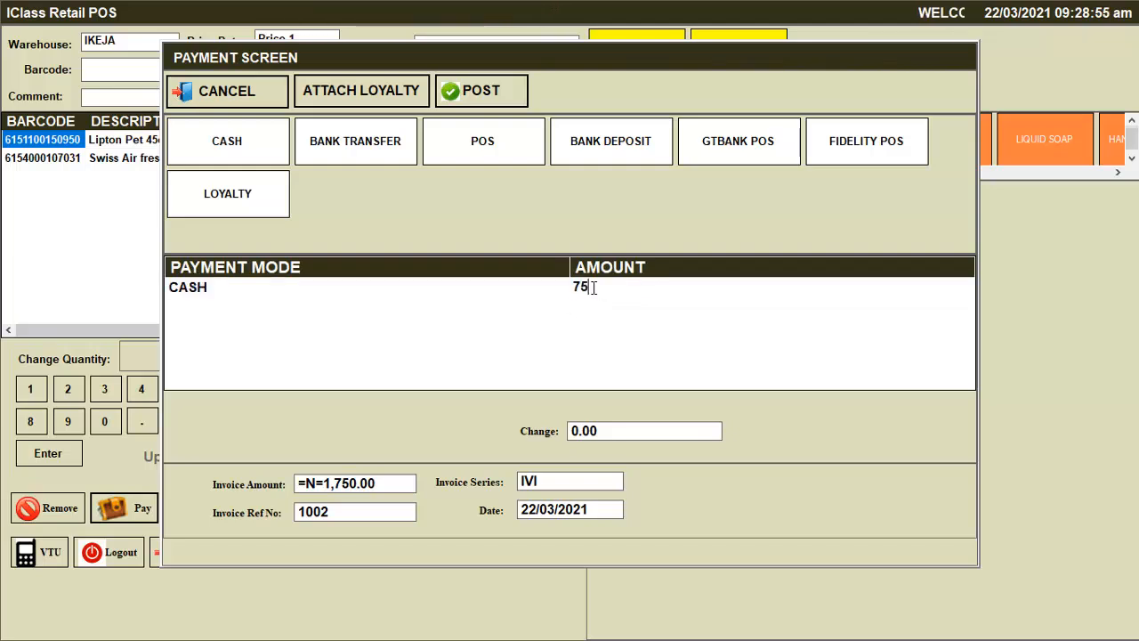
pyautogui.write('0')
pyautogui.press('Return')
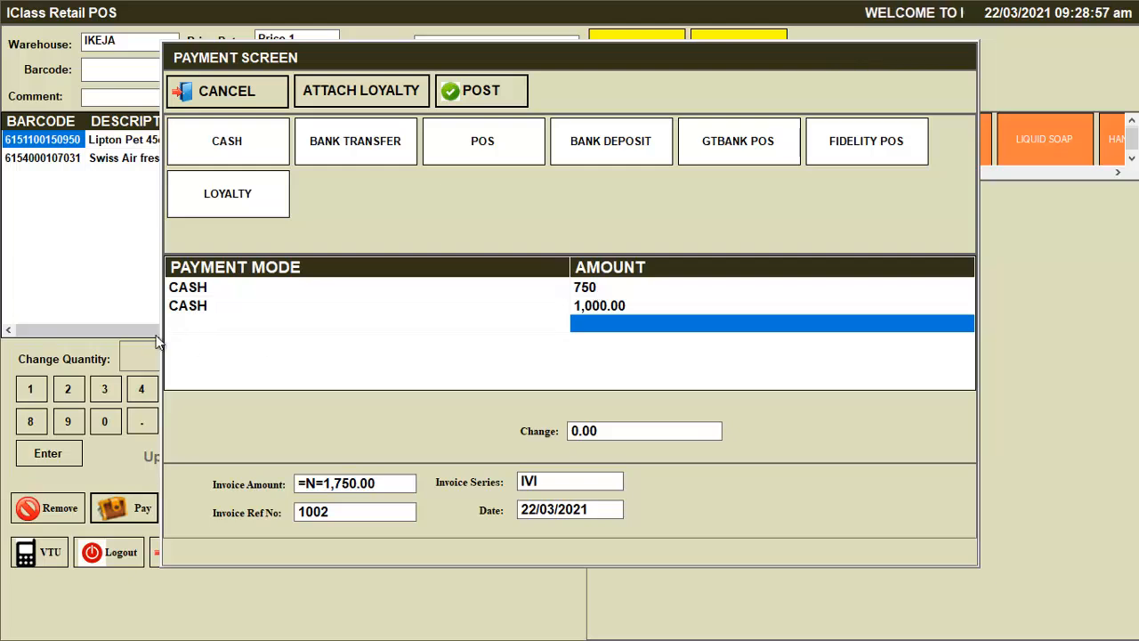
pyautogui.click(223, 307)
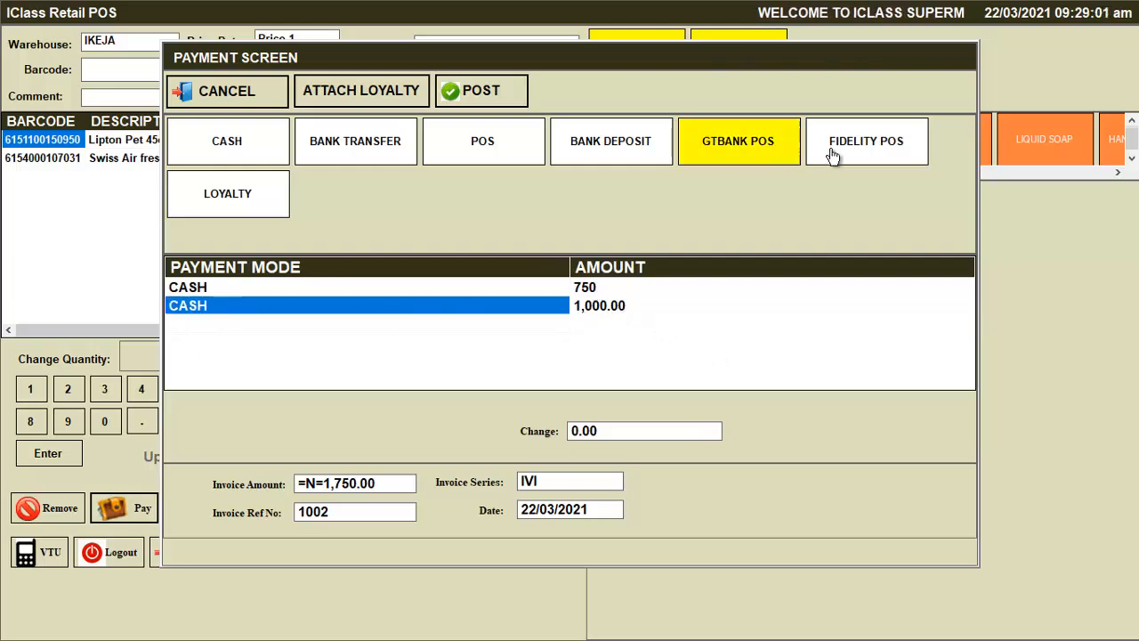
pyautogui.click(862, 147)
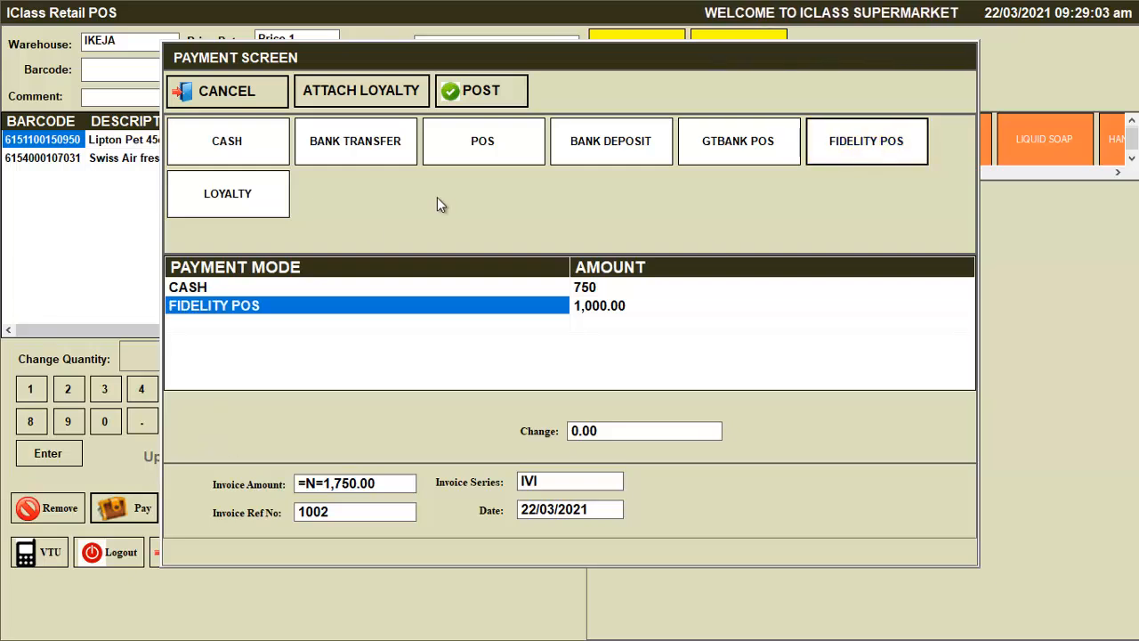
# Post invoice 1002, save its receipt PDF as 'Receipt 02', and exit to the desktop
pyautogui.click(478, 89)
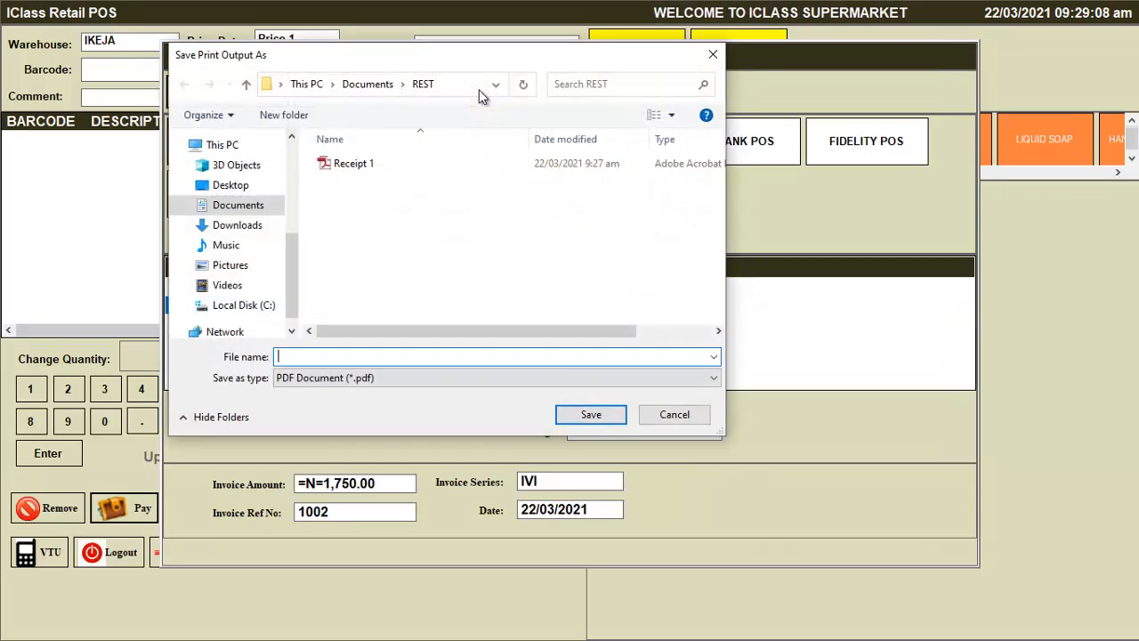
pyautogui.write('Re')
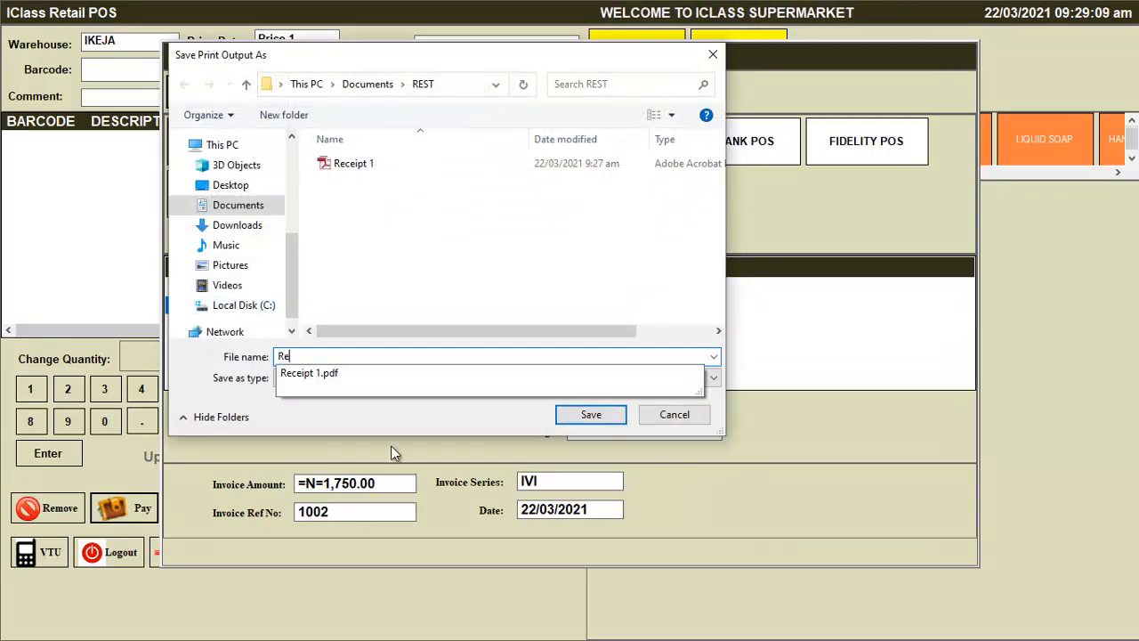
pyautogui.write('ceipt')
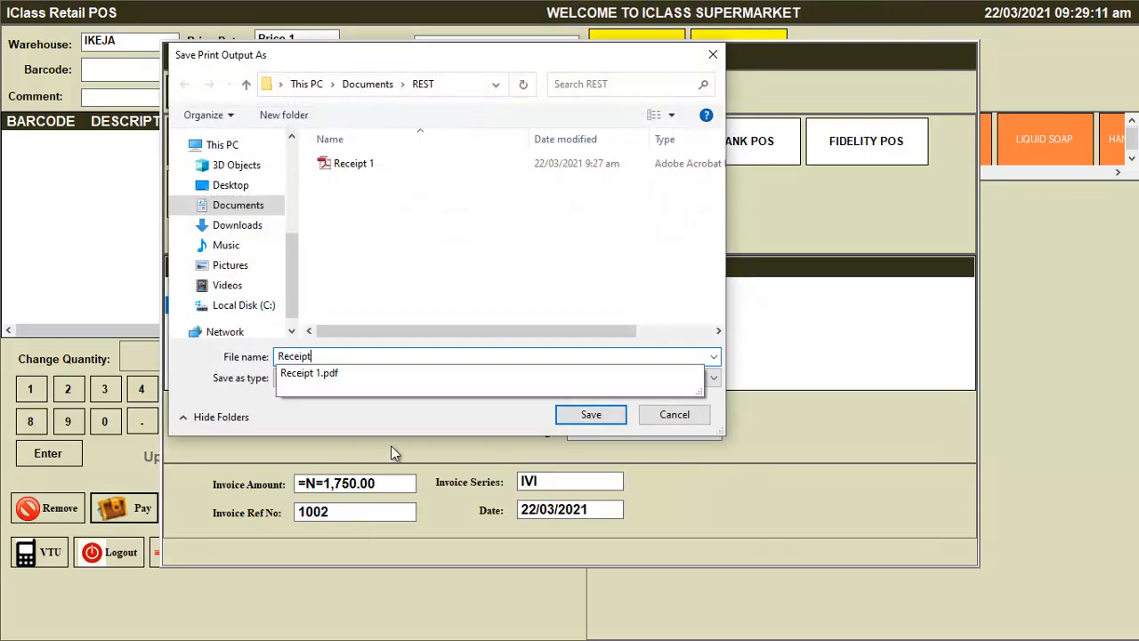
pyautogui.write(' 02')
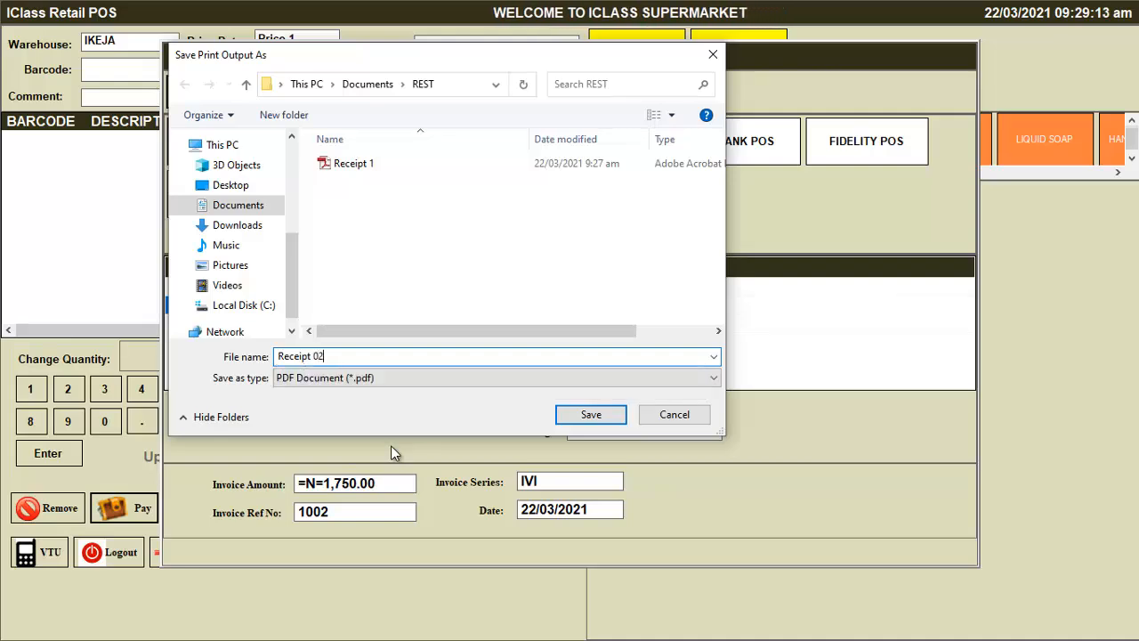
pyautogui.click(591, 415)
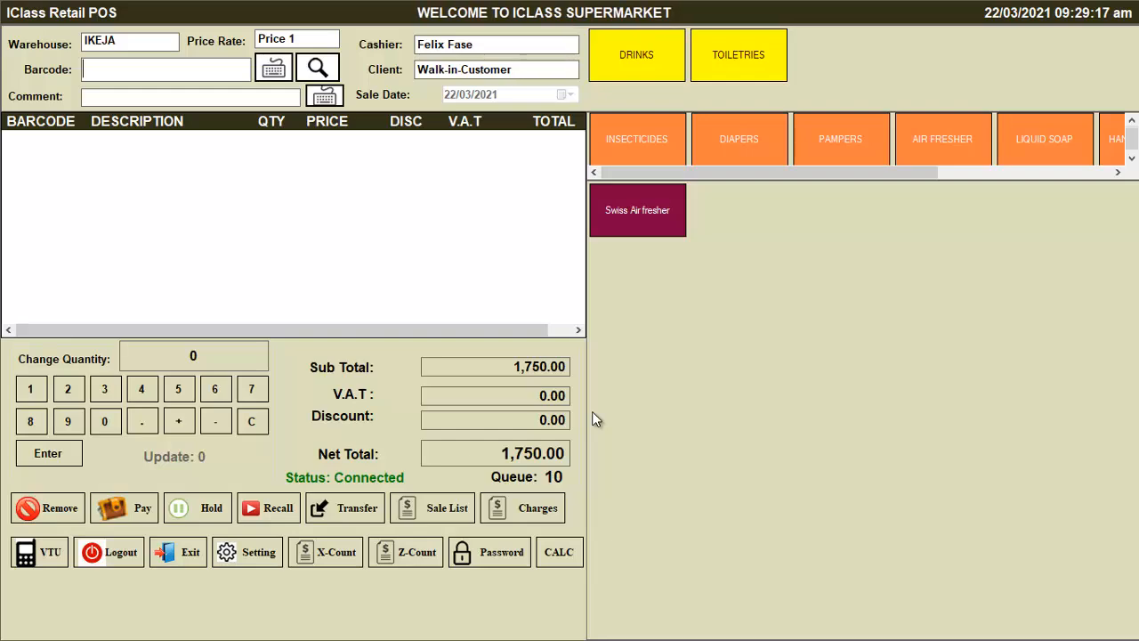
pyautogui.press('super+d')
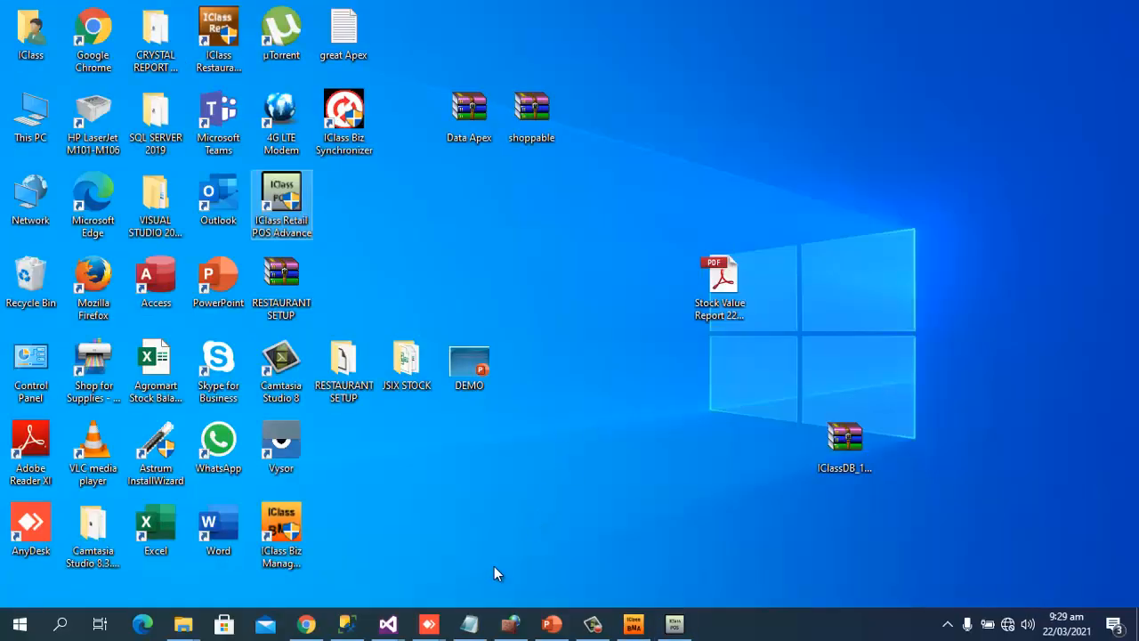
# Browse to Local Disk (C:) > Documents > REST in File Explorer and open Receipt 1.pdf
pyautogui.click(183, 629)
pyautogui.click(436, 536)
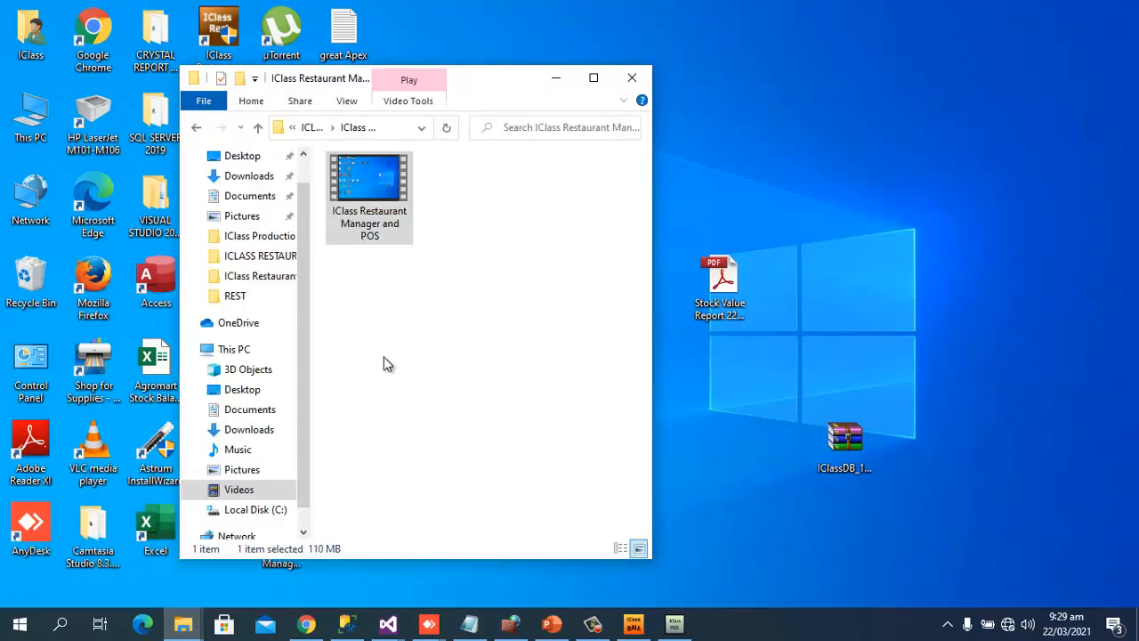
pyautogui.click(258, 510)
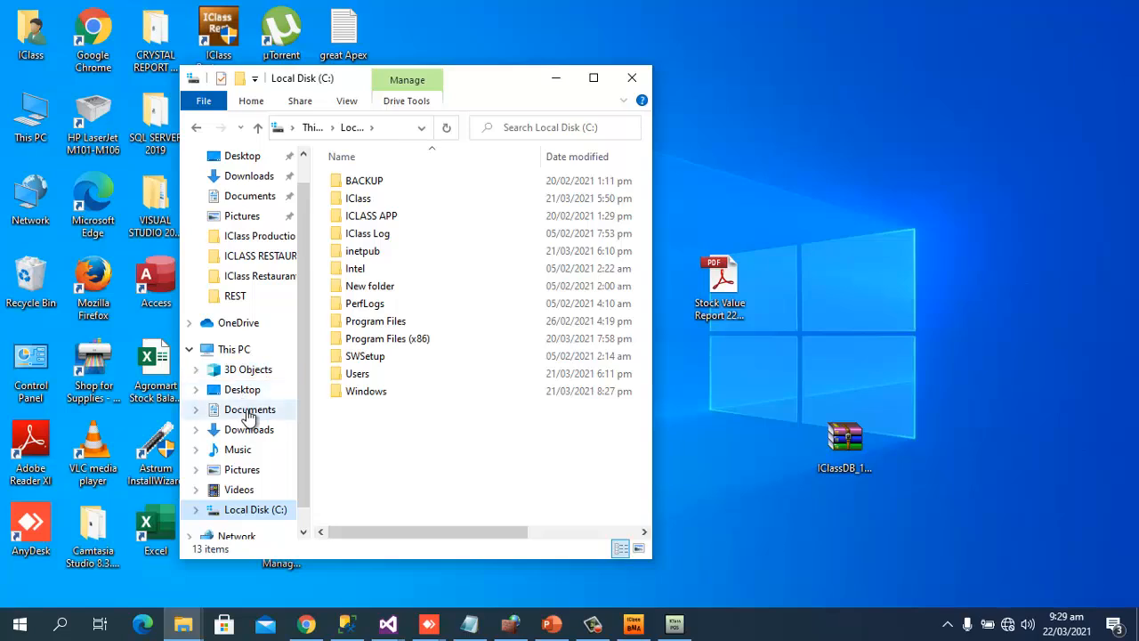
pyautogui.click(245, 411)
pyautogui.doubleClick(383, 233)
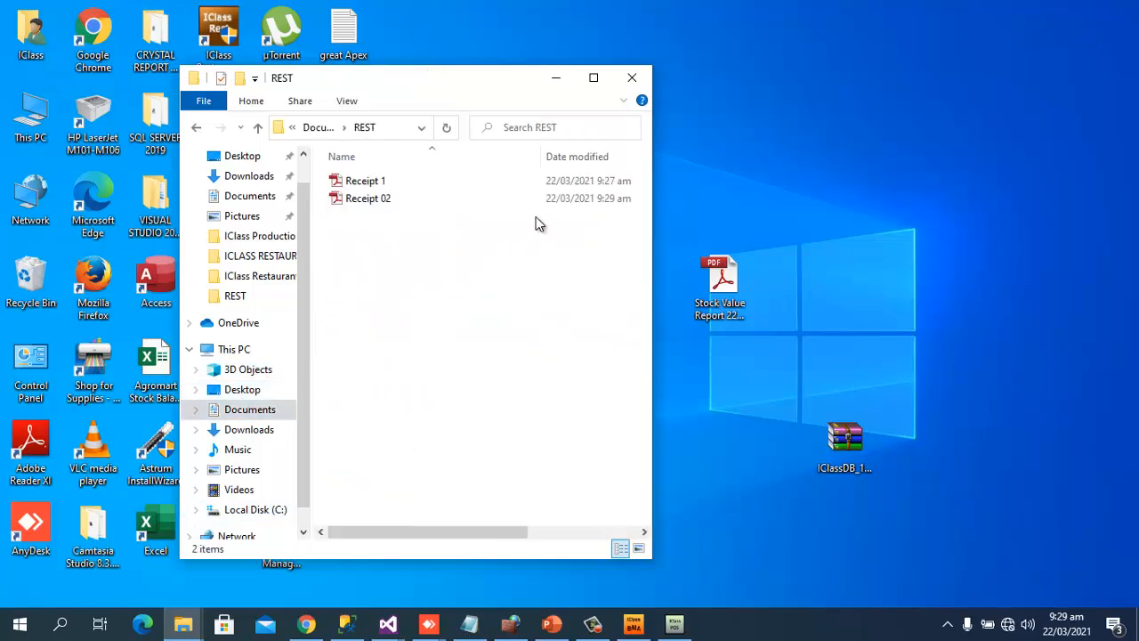
pyautogui.click(399, 180)
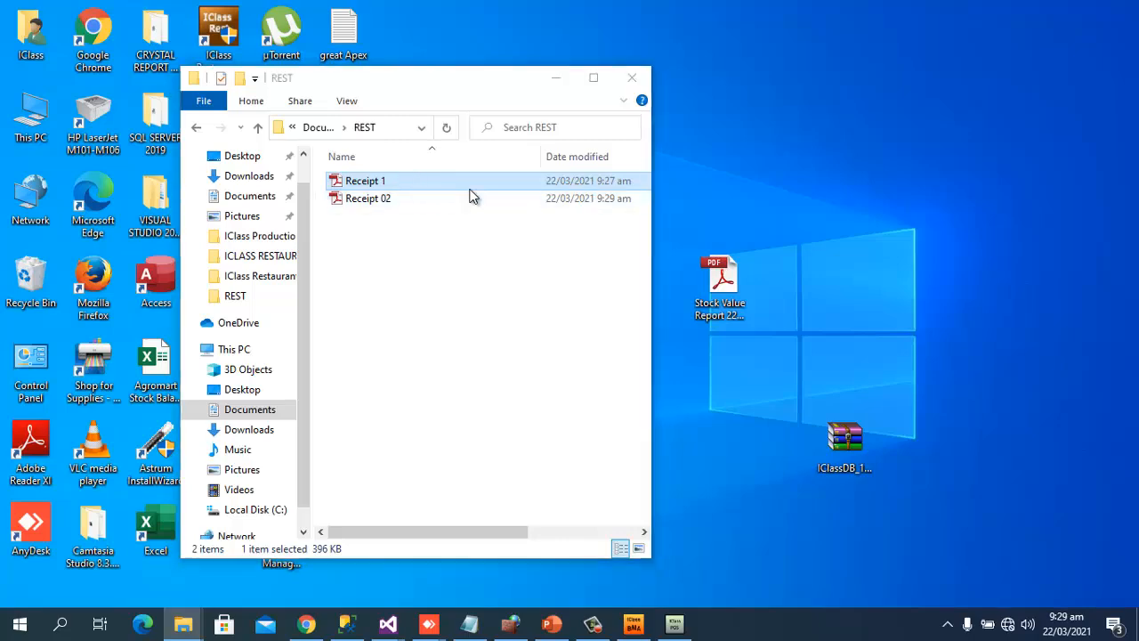
pyautogui.scroll(-4, 624, 352)
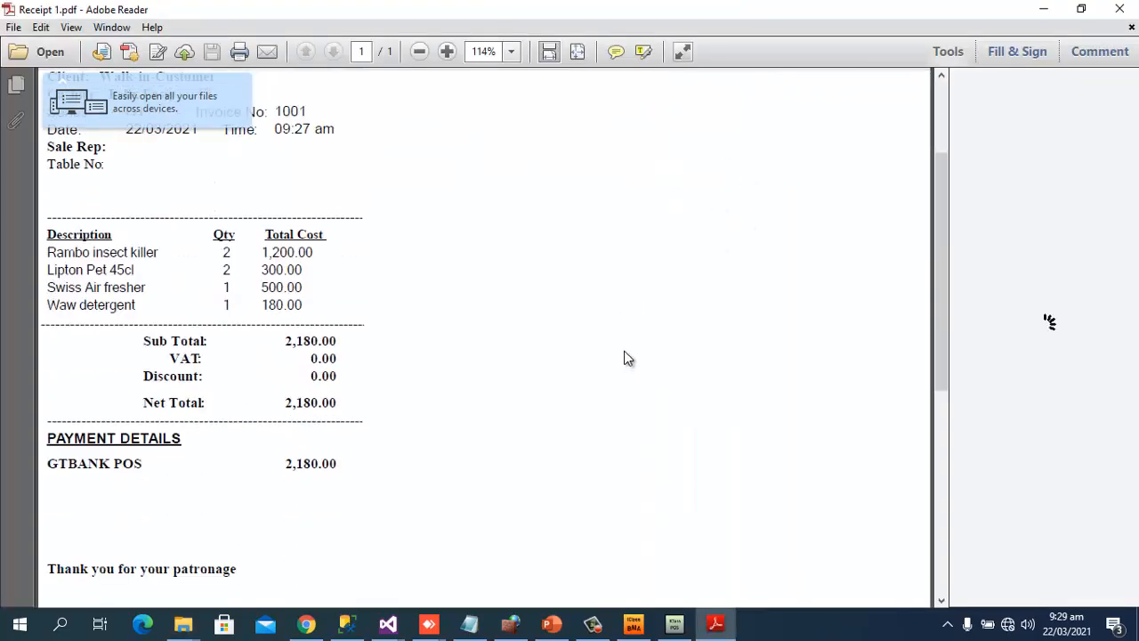
# Scroll through Receipt 1.pdf (invoice 1001, 2,180.00 GTBANK POS) and close Reader
pyautogui.scroll(3, 662, 316)
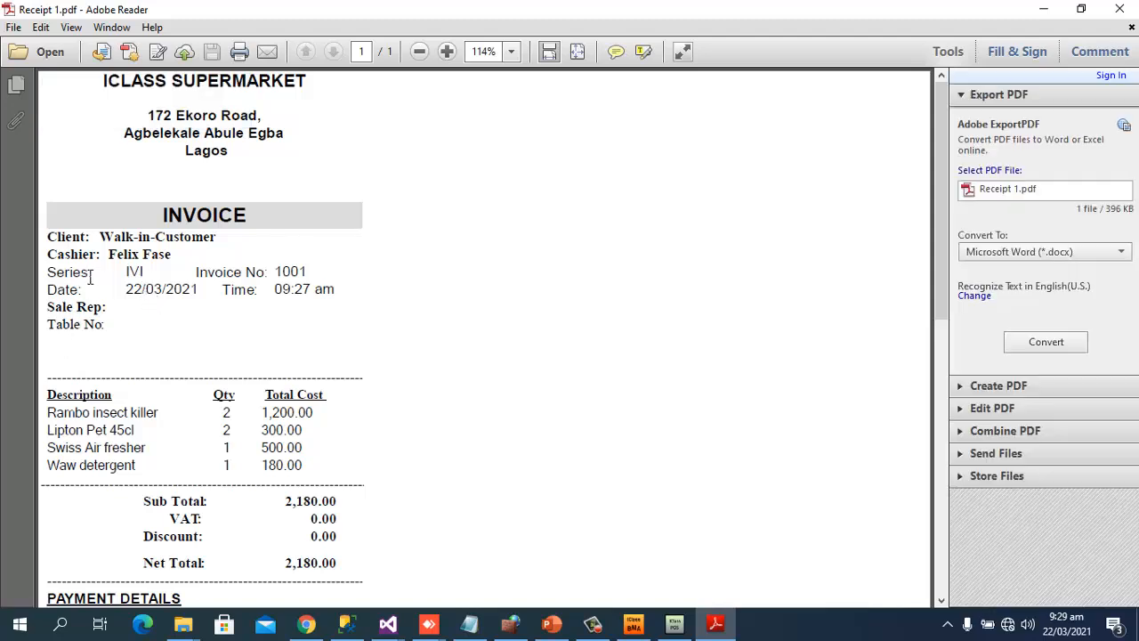
pyautogui.scroll(-6, 300, 271)
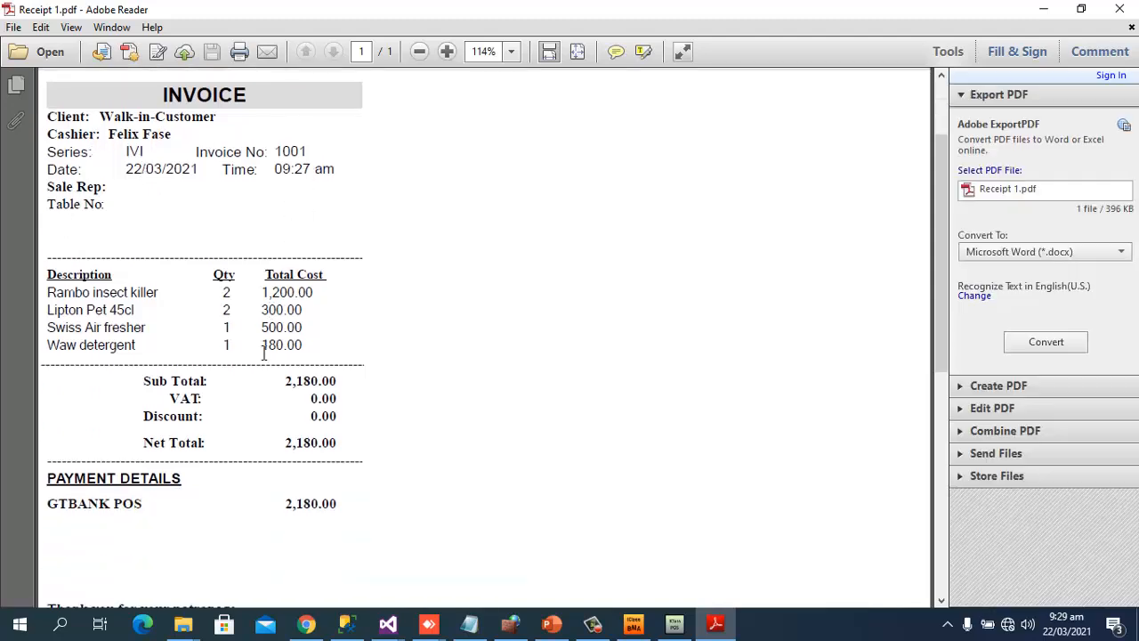
pyautogui.scroll(-3, 267, 319)
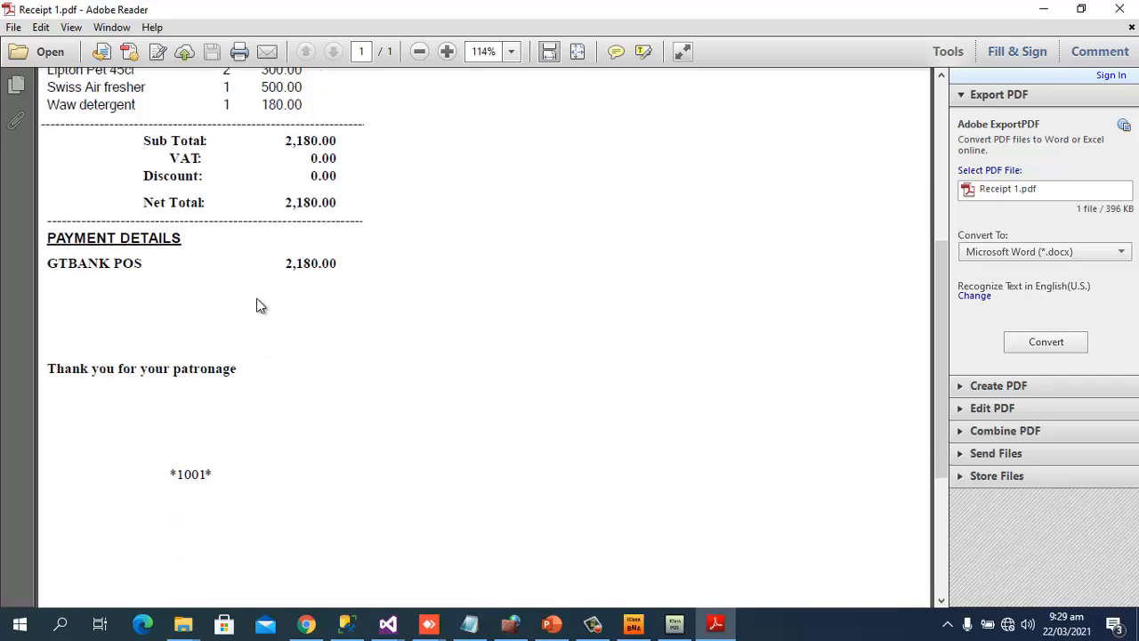
pyautogui.scroll(-2, 175, 339)
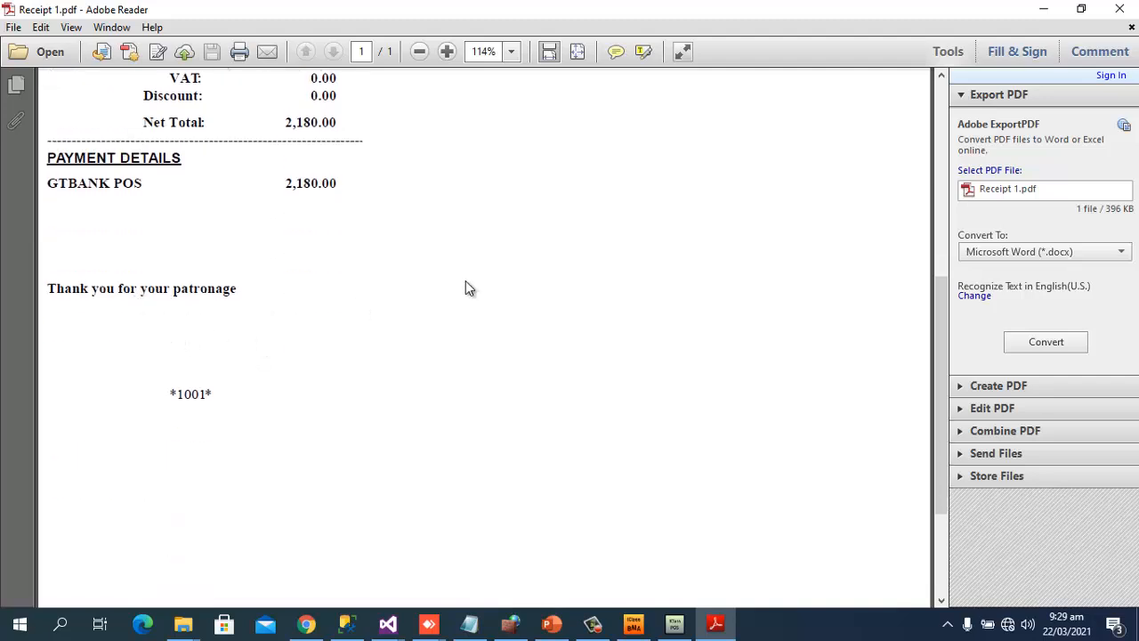
pyautogui.click(1120, 9)
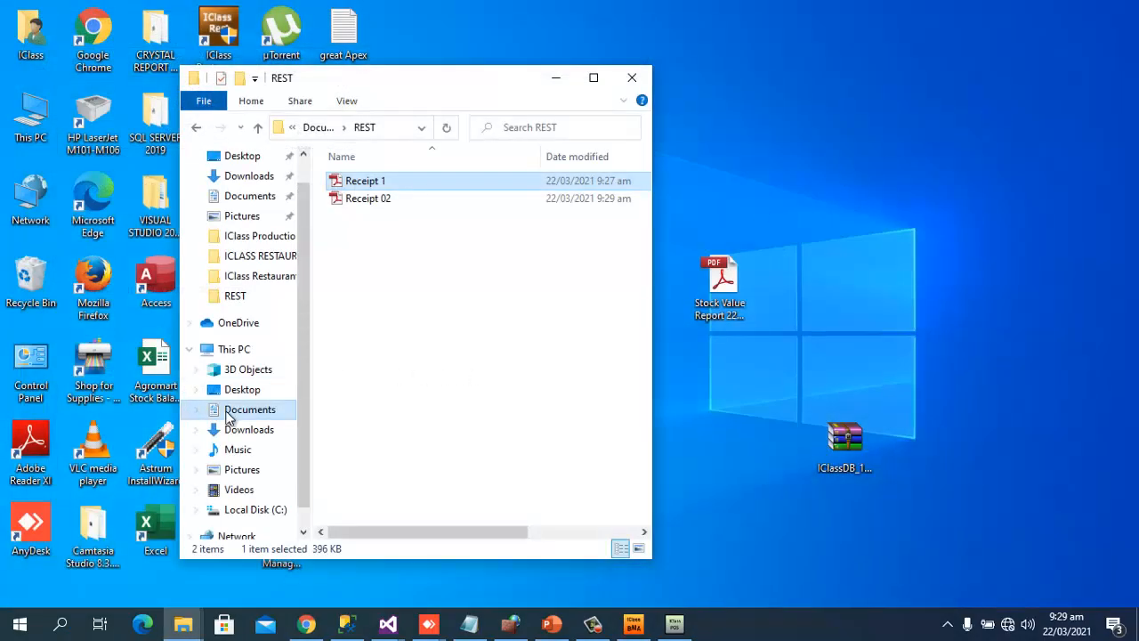
# Review Receipt 02.pdf showing 750 cash plus 1,000.00 Fidelity POS, close it, and go to Local Disk (C:)
pyautogui.doubleClick(384, 204)
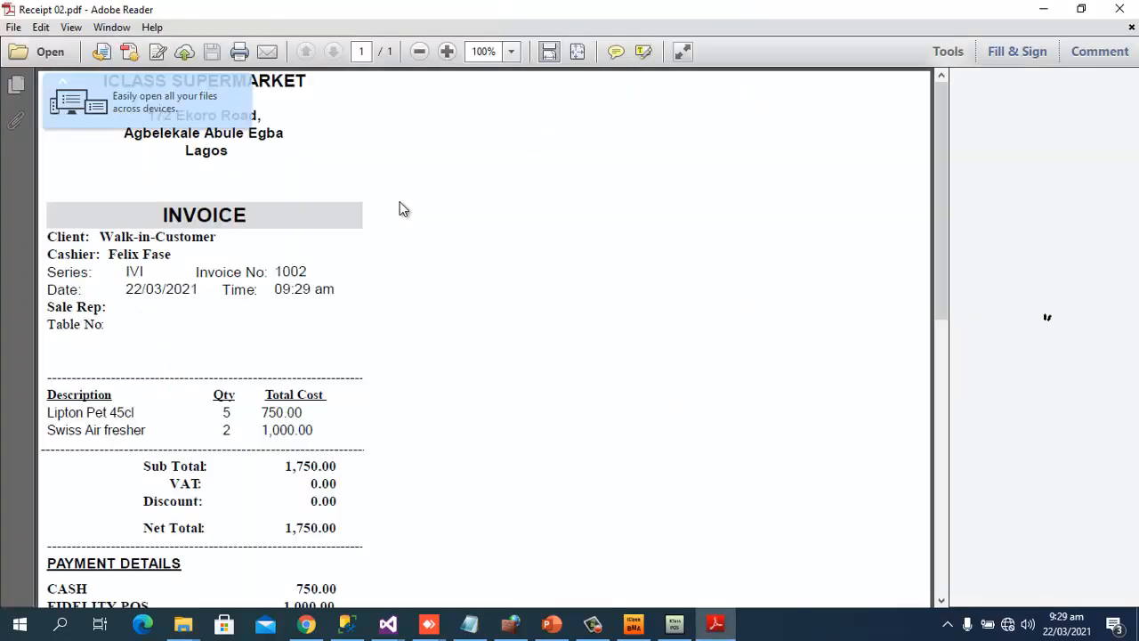
pyautogui.scroll(-2, 376, 298)
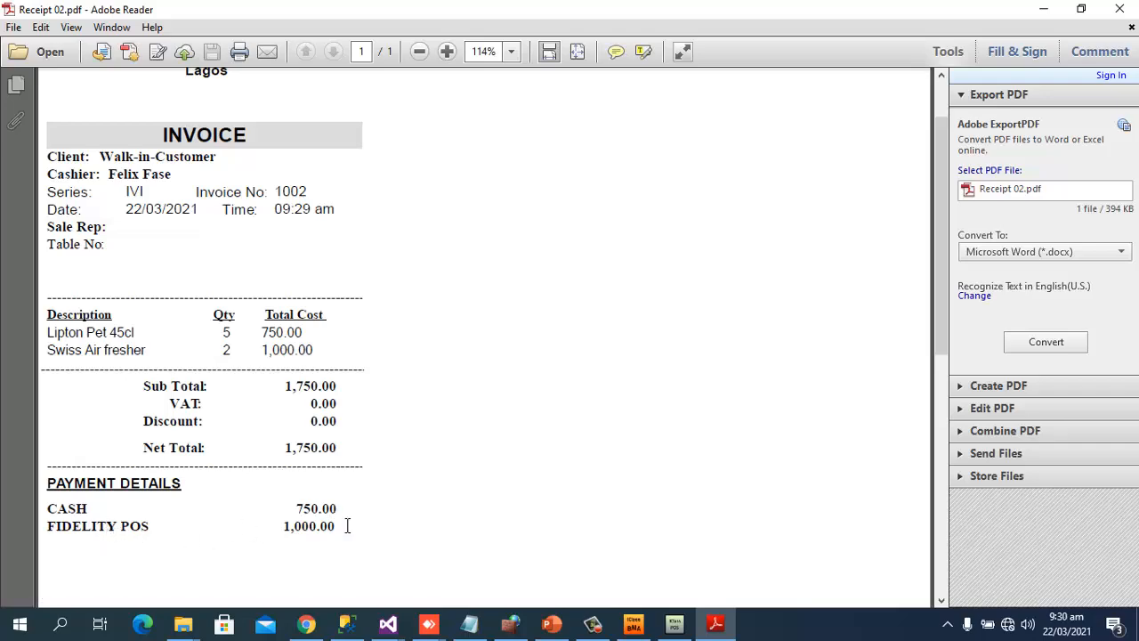
pyautogui.click(1119, 9)
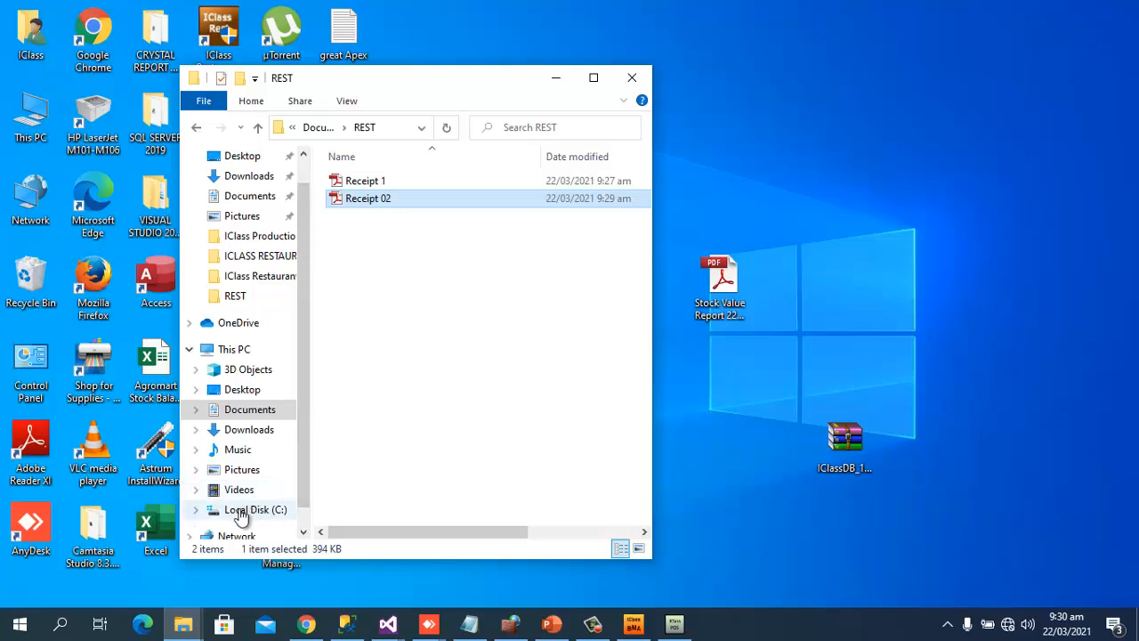
pyautogui.click(242, 509)
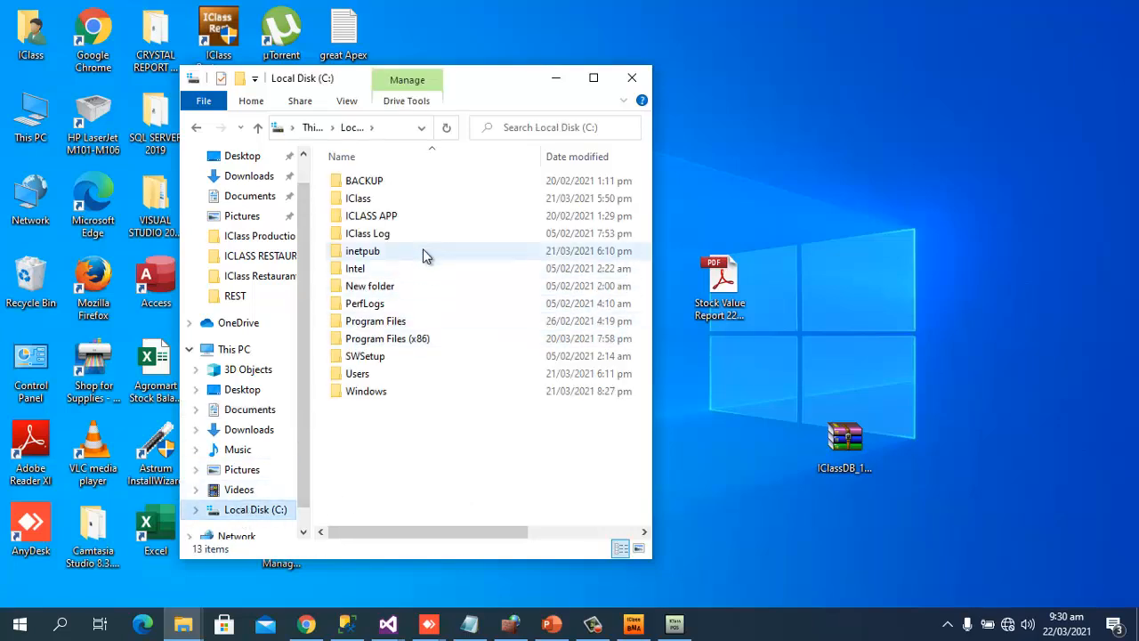
# Select the ICLASS APP folder, then switch to iClass Biz Manager Advance from the taskbar
pyautogui.click(397, 221)
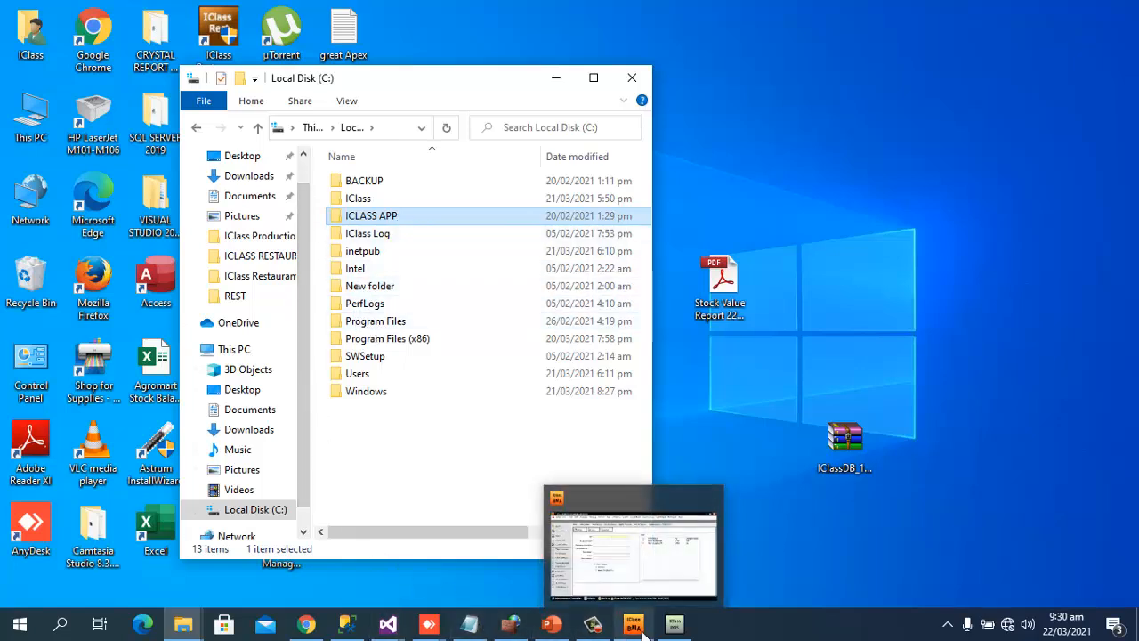
pyautogui.click(641, 628)
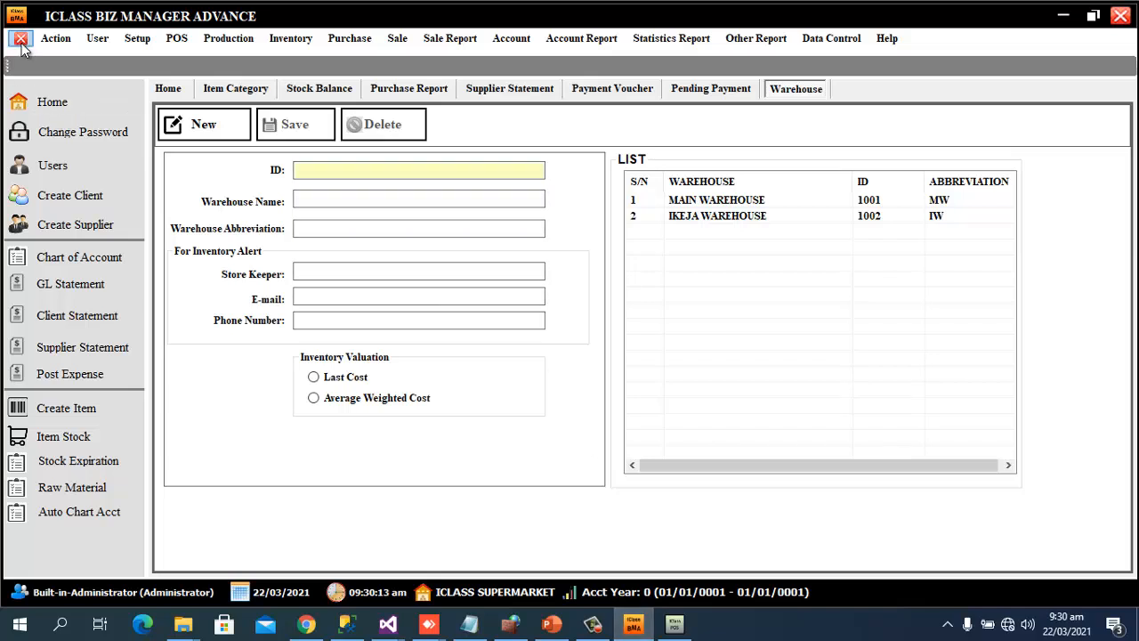
# Check the IKEJA OUTLET sales by payment type: cash 750.00, GTBANK POS 2,180.00, FIDELITY POS
pyautogui.click(165, 93)
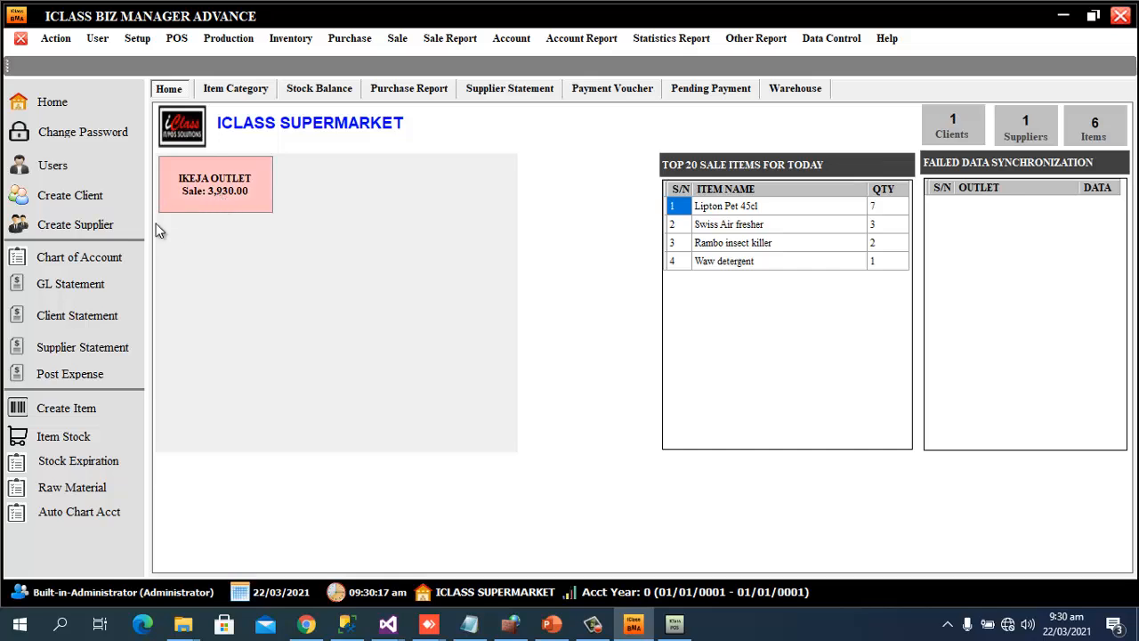
pyautogui.click(230, 190)
pyautogui.scroll(-3, 712, 398)
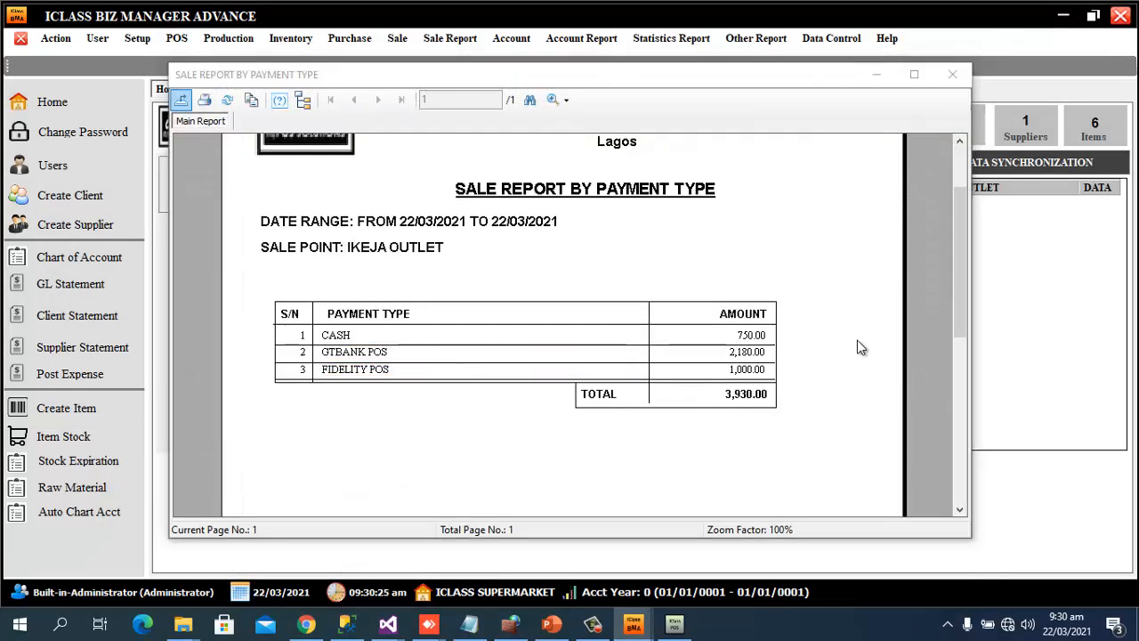
pyautogui.click(750, 335)
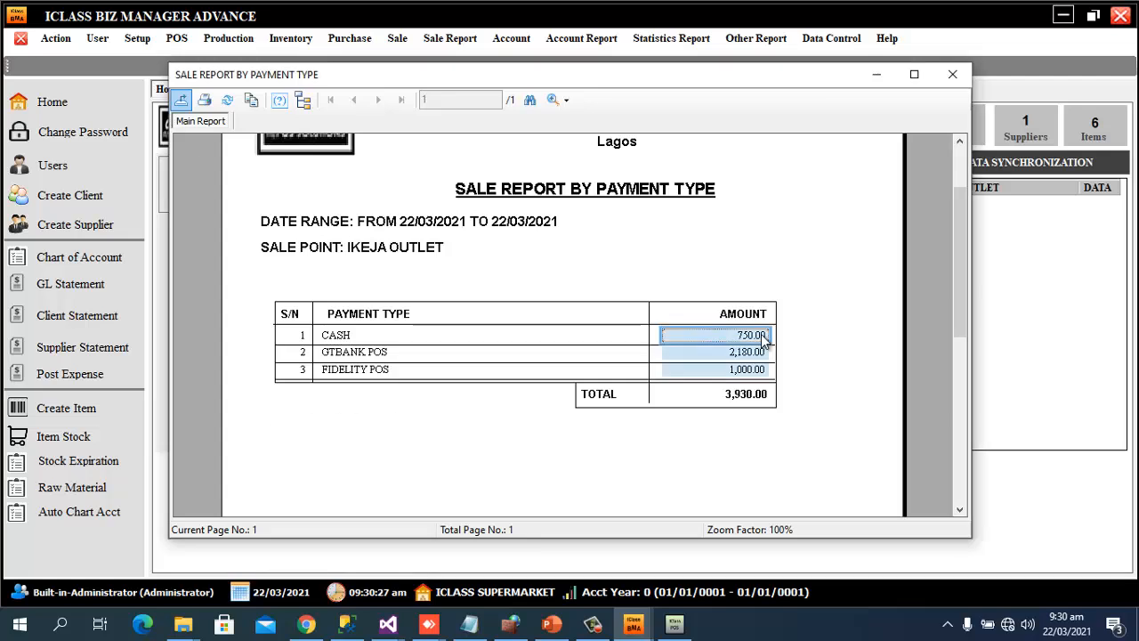
pyautogui.click(490, 360)
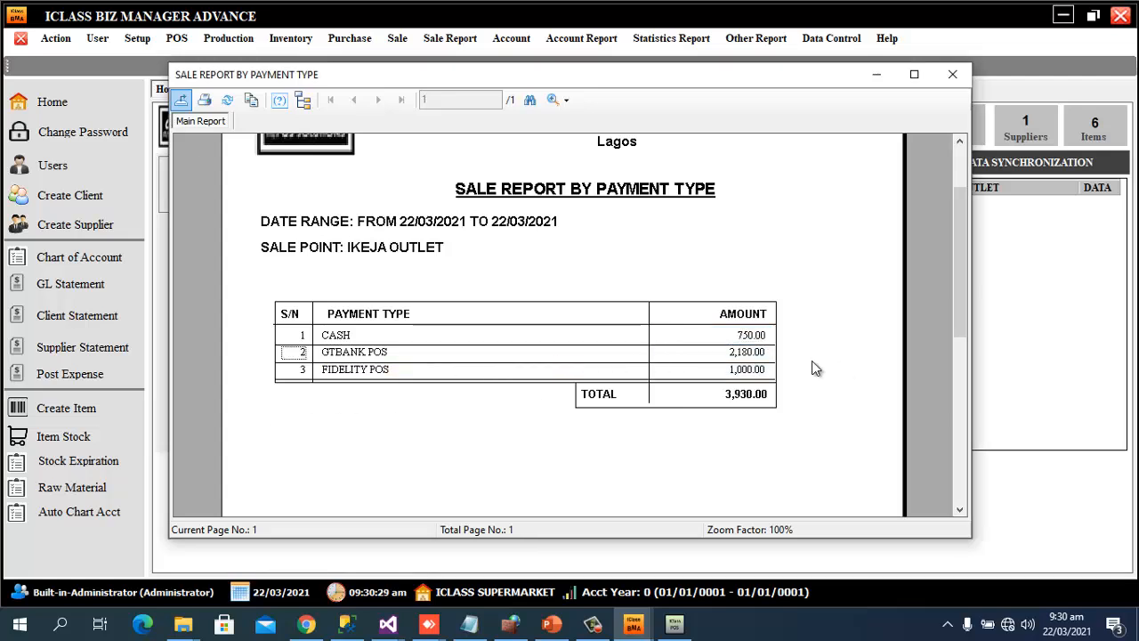
pyautogui.click(761, 352)
pyautogui.click(453, 375)
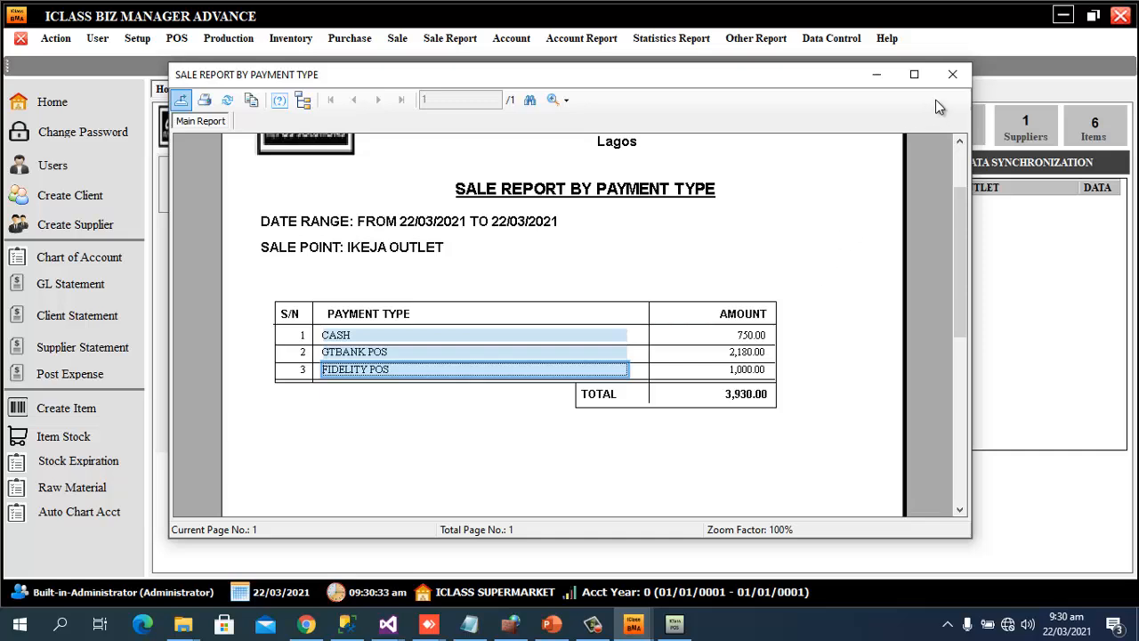
pyautogui.click(954, 75)
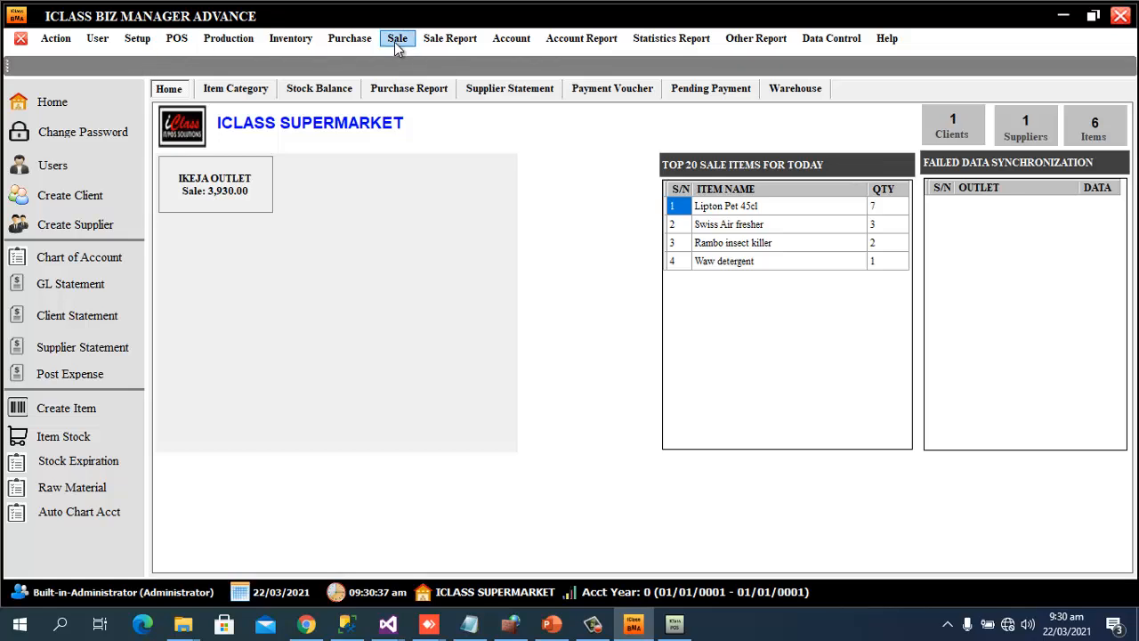
# Generate the Sale Report At Glance and review it in a maximized viewer
pyautogui.click(445, 43)
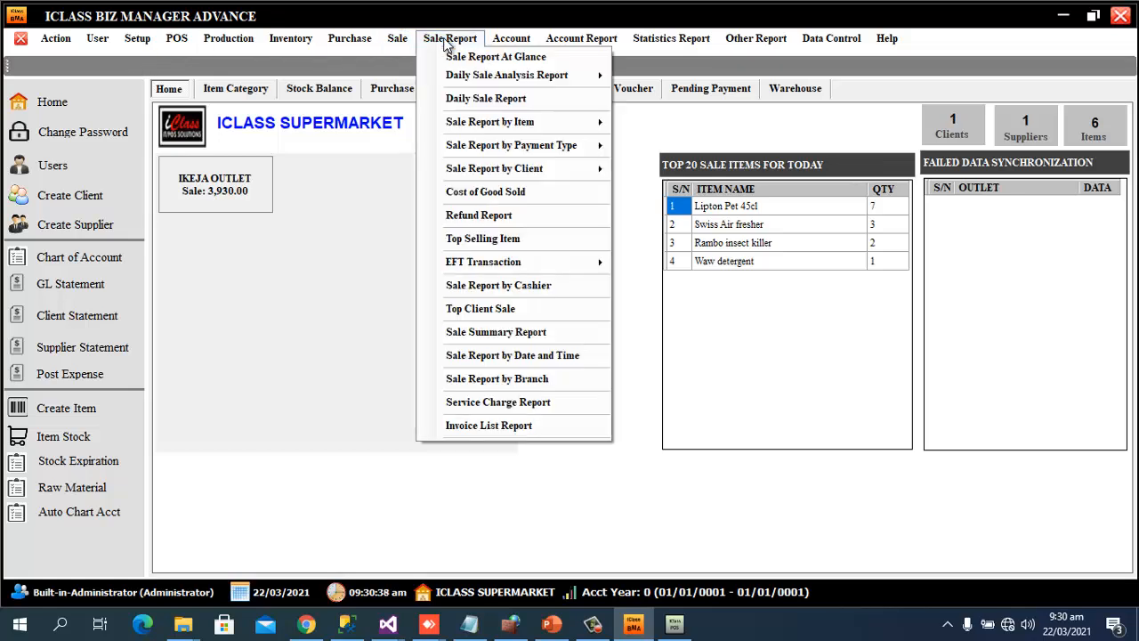
pyautogui.click(504, 59)
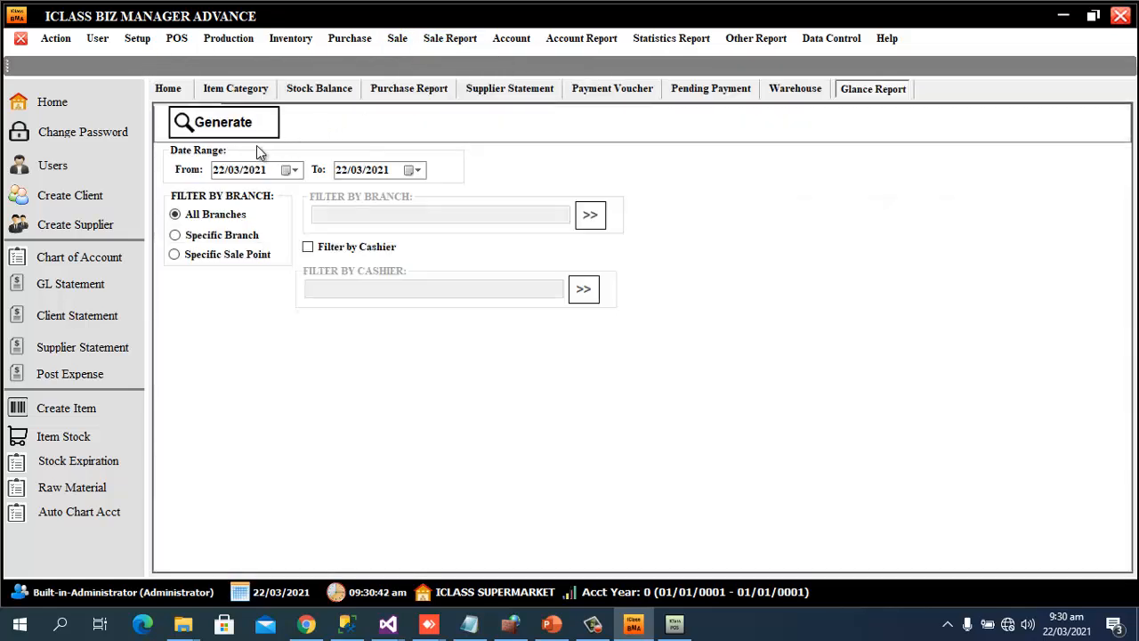
pyautogui.click(242, 129)
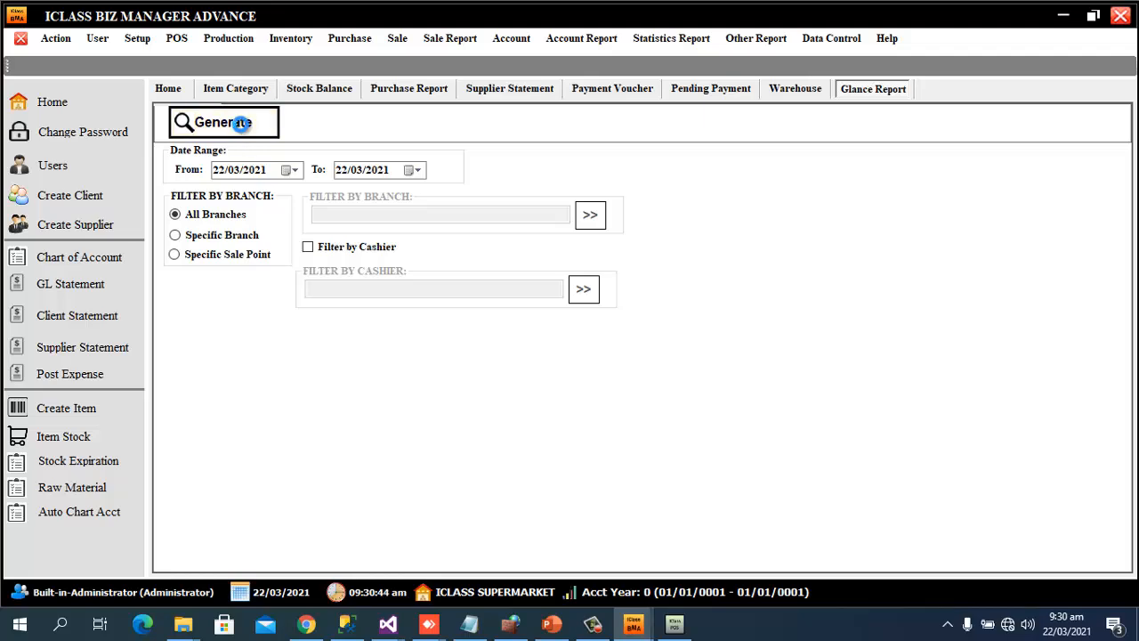
pyautogui.scroll(-3, 680, 249)
pyautogui.scroll(3, 680, 249)
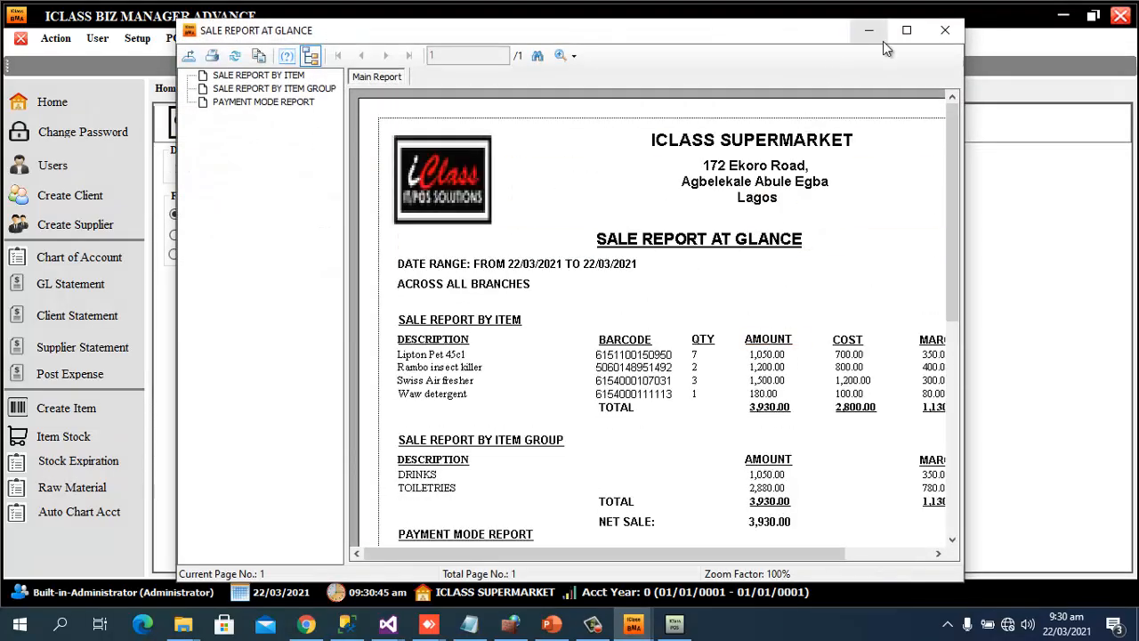
pyautogui.click(907, 30)
pyautogui.scroll(-3, 922, 309)
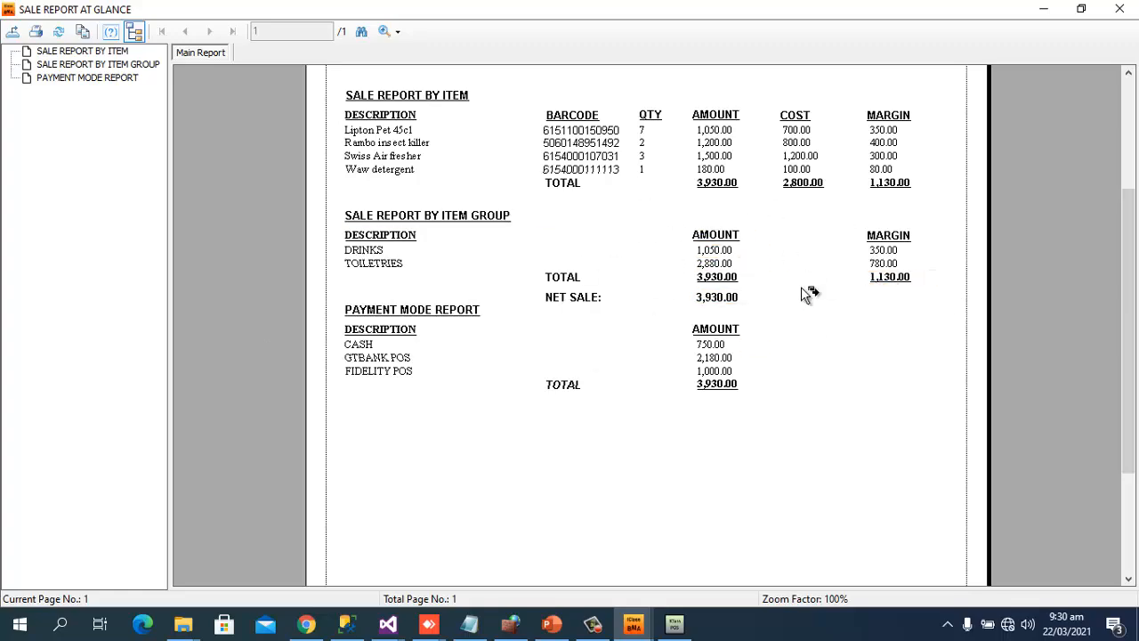
pyautogui.click(1124, 8)
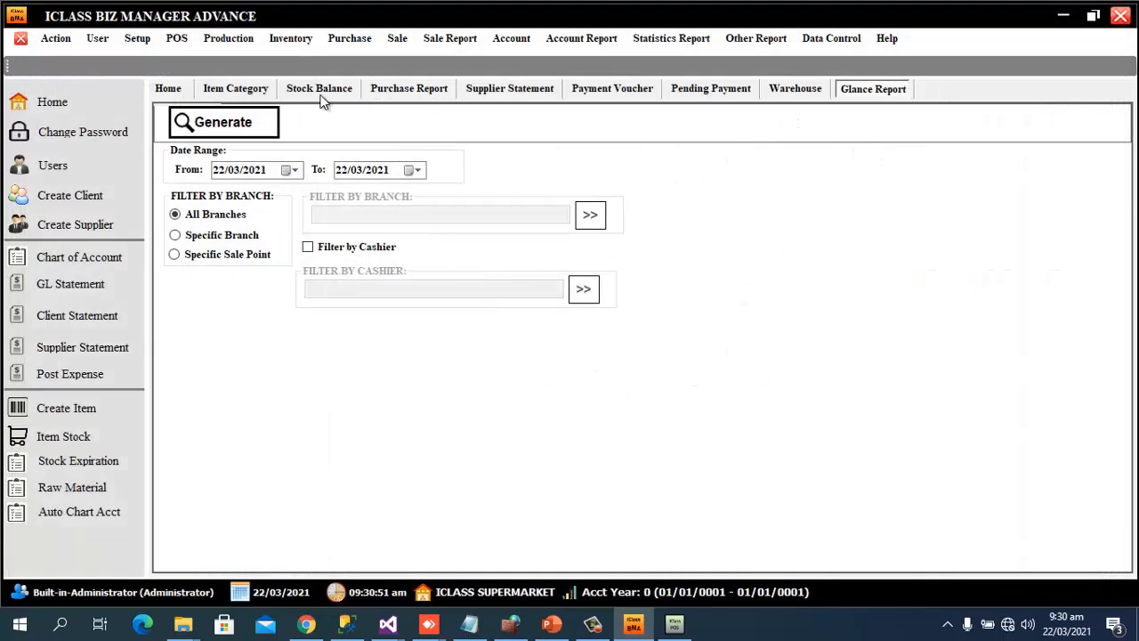
# Generate the by-invoice sale analysis: six lines on IVI-1001/IVI-1002 totalling 3,930.00
pyautogui.click(440, 39)
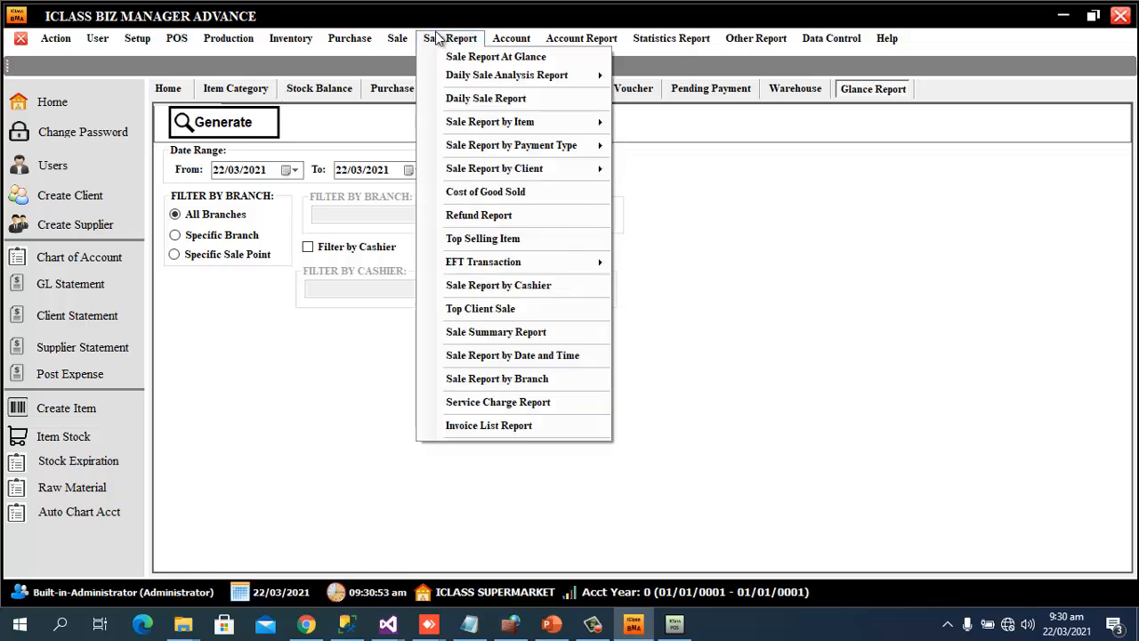
pyautogui.moveTo(522, 81)
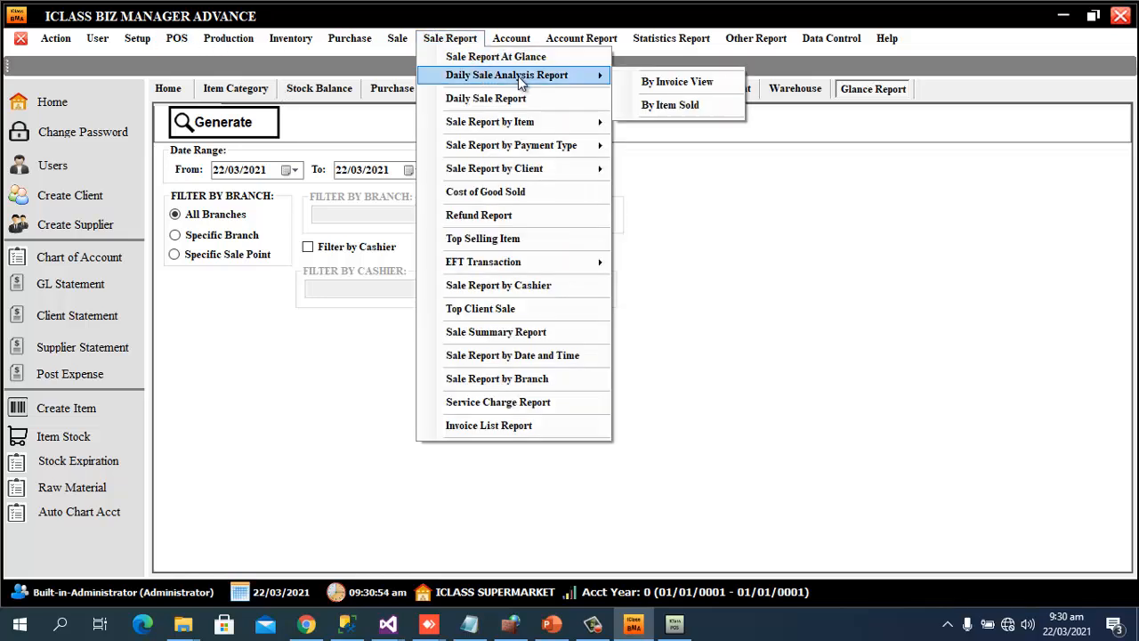
pyautogui.click(665, 81)
pyautogui.click(222, 127)
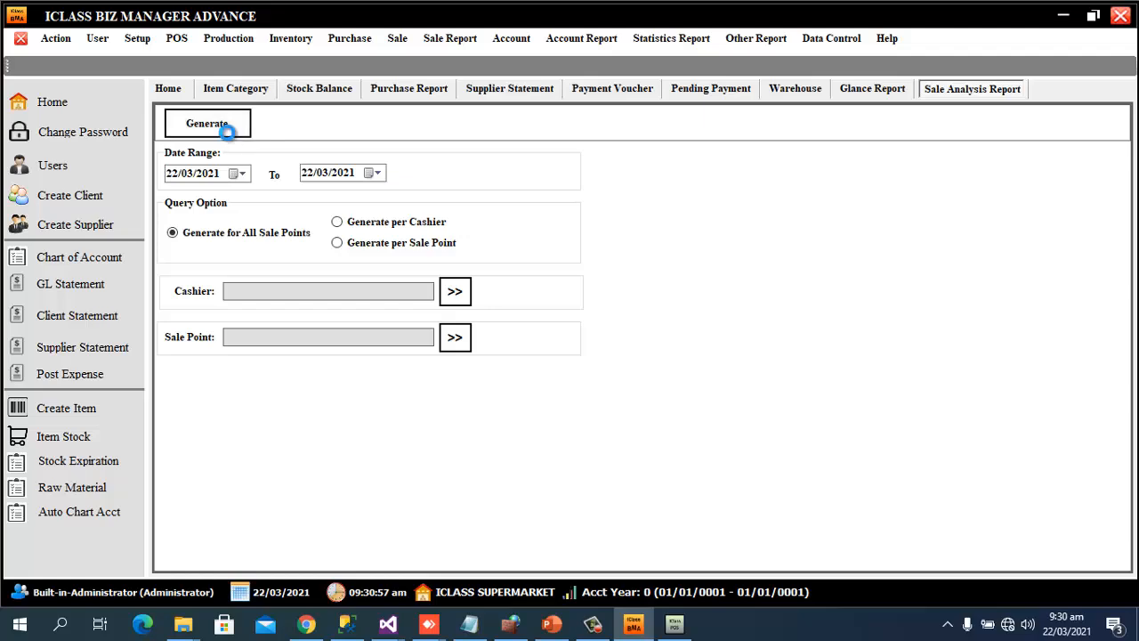
pyautogui.scroll(-3, 679, 280)
pyautogui.scroll(3, 678, 279)
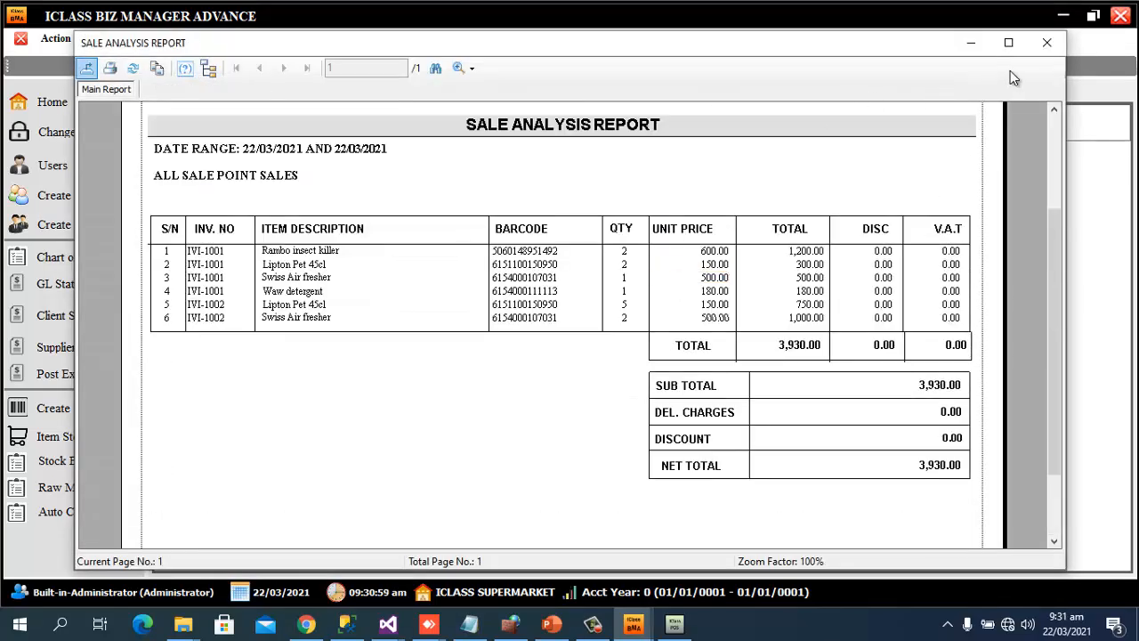
pyautogui.click(1047, 43)
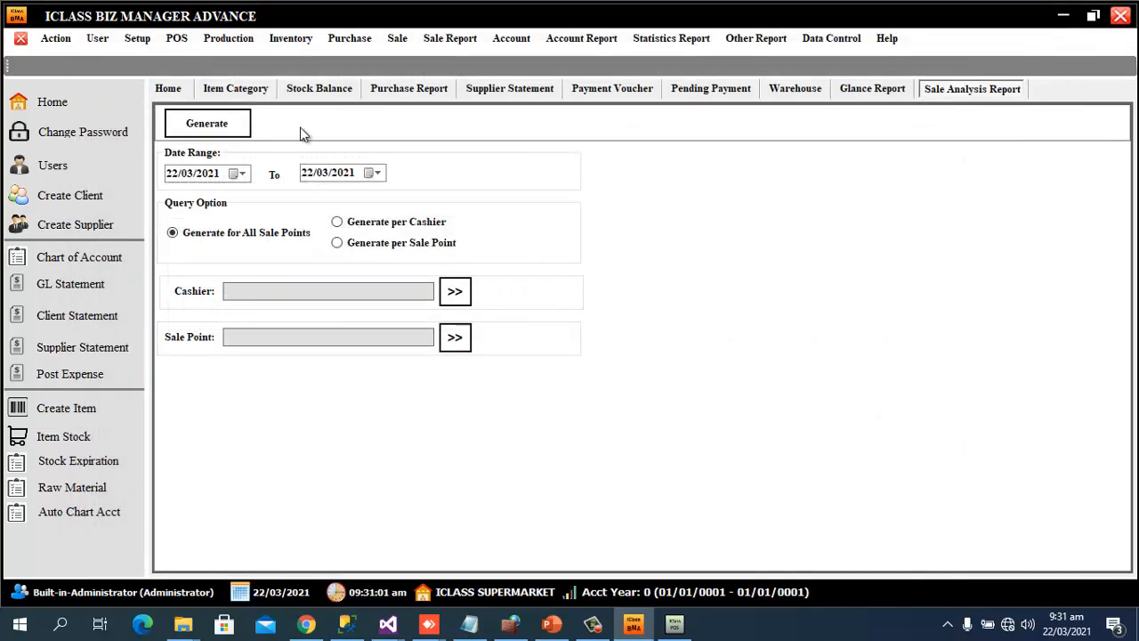
# Generate the Item Sold Report: Lipton 7, Rambo 2, Swiss Air 3, Waw 1, totalling 3,930.00
pyautogui.click(450, 40)
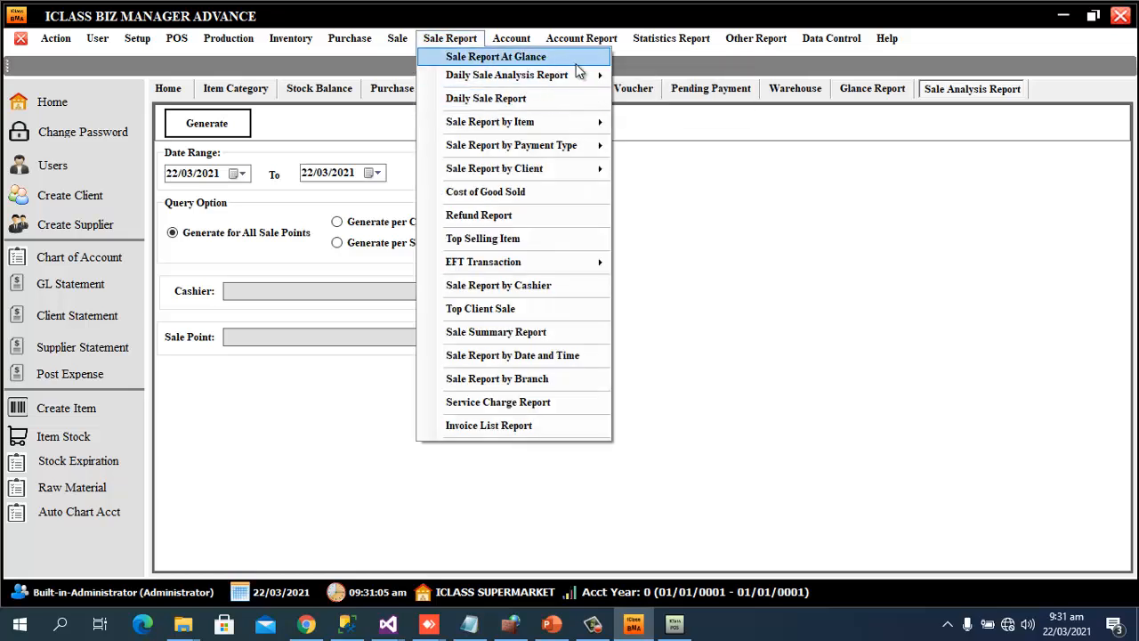
pyautogui.moveTo(563, 78)
pyautogui.click(659, 105)
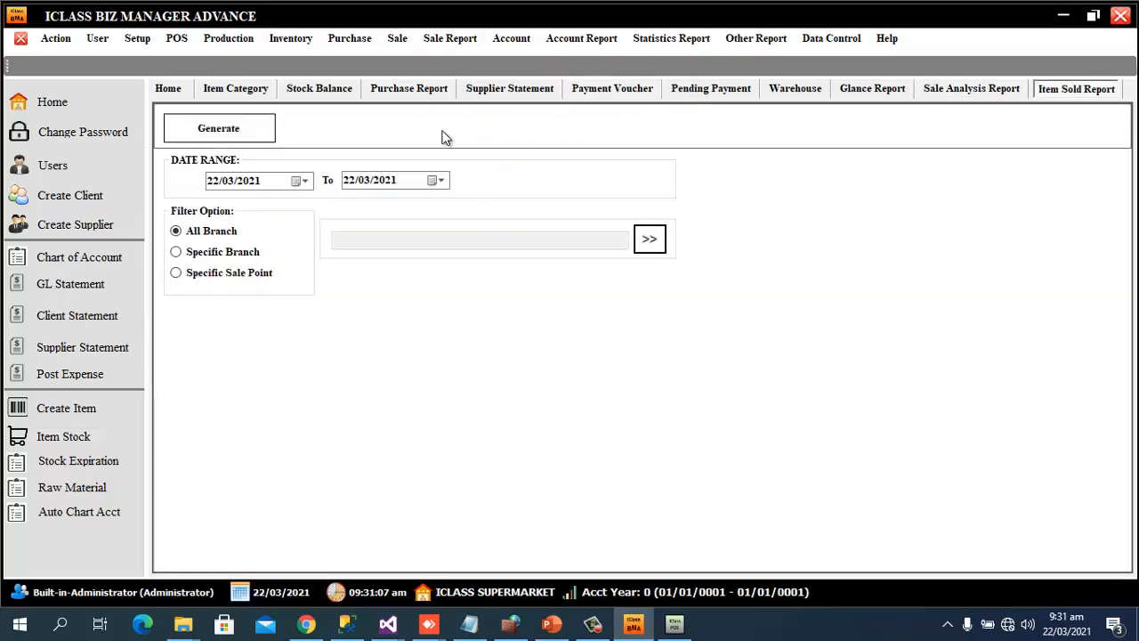
pyautogui.click(207, 130)
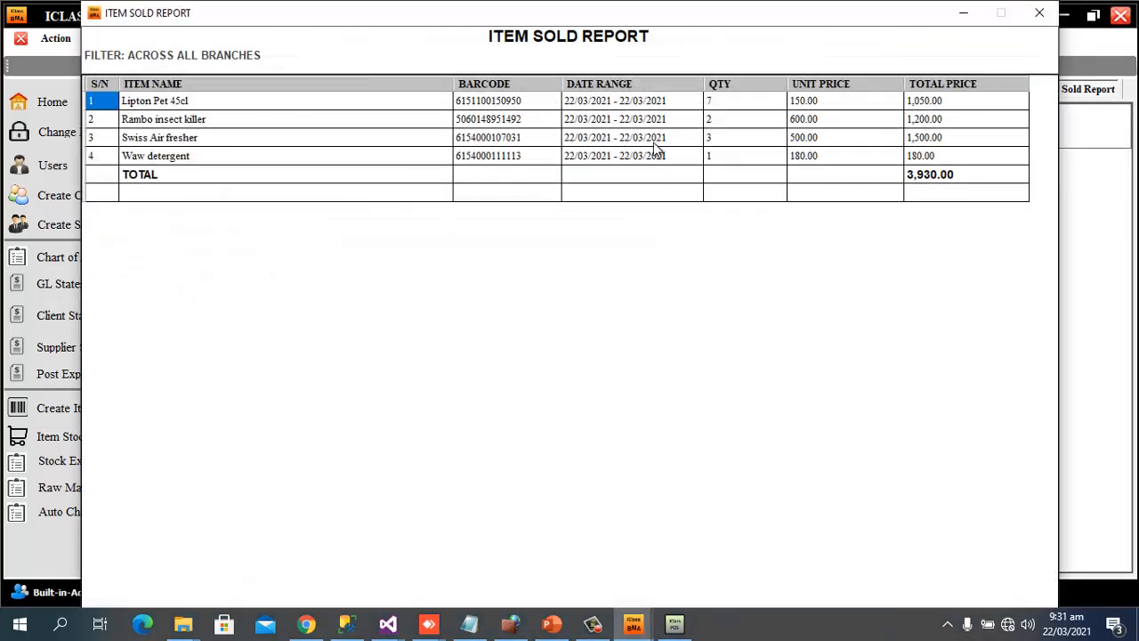
pyautogui.click(709, 105)
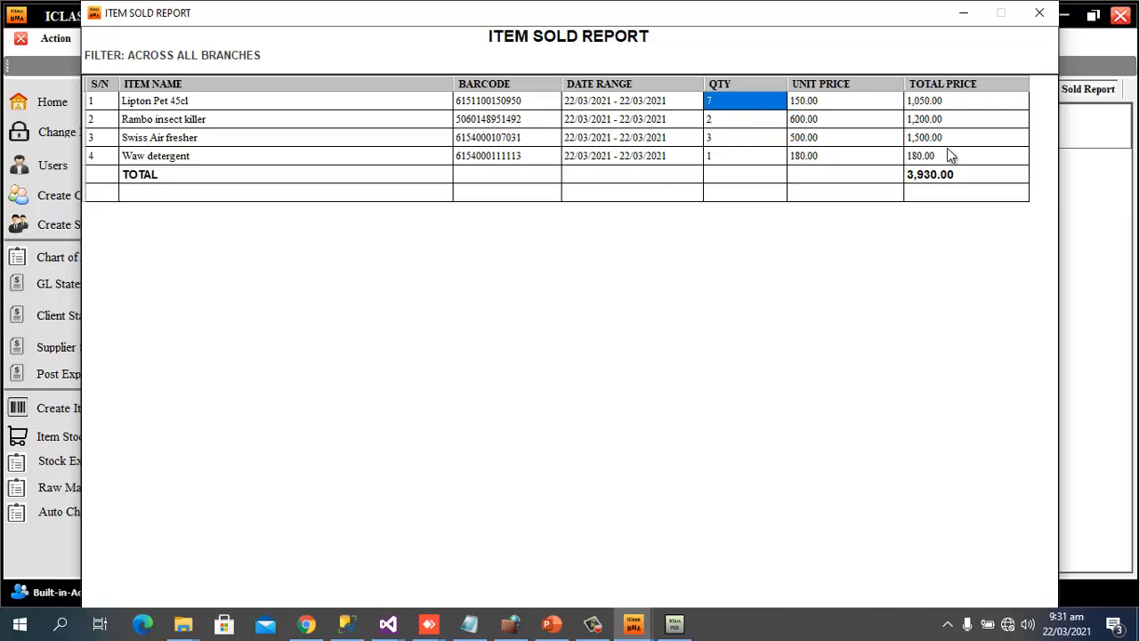
pyautogui.click(1040, 12)
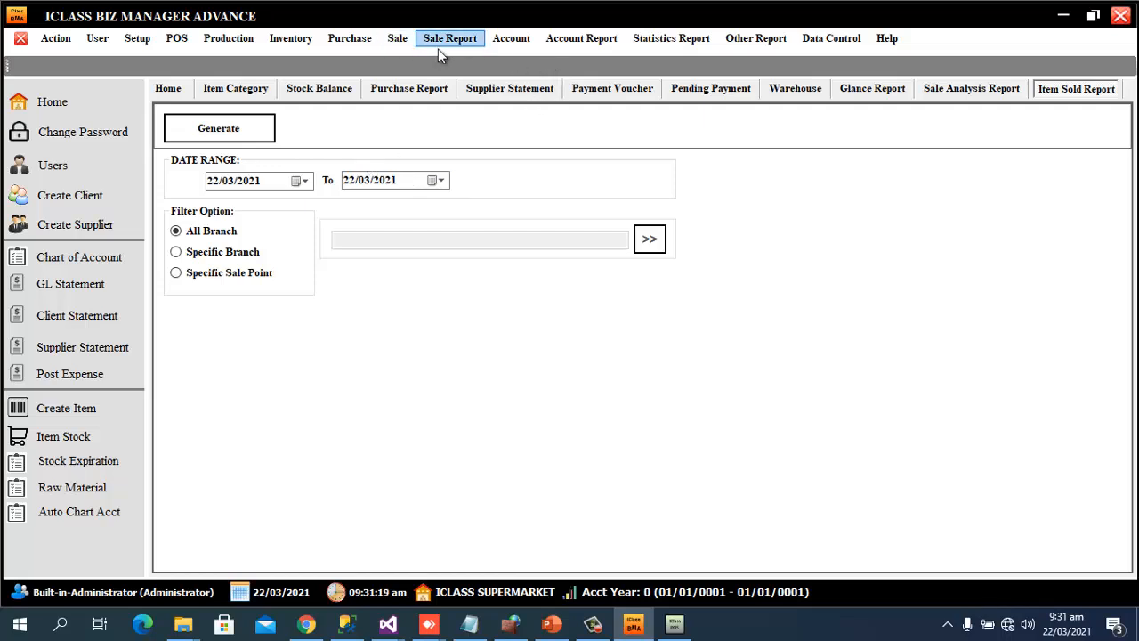
# Generate the all-branch Profit or Loss Analysis for 22/03/2021, which shows all 0.00
pyautogui.click(569, 40)
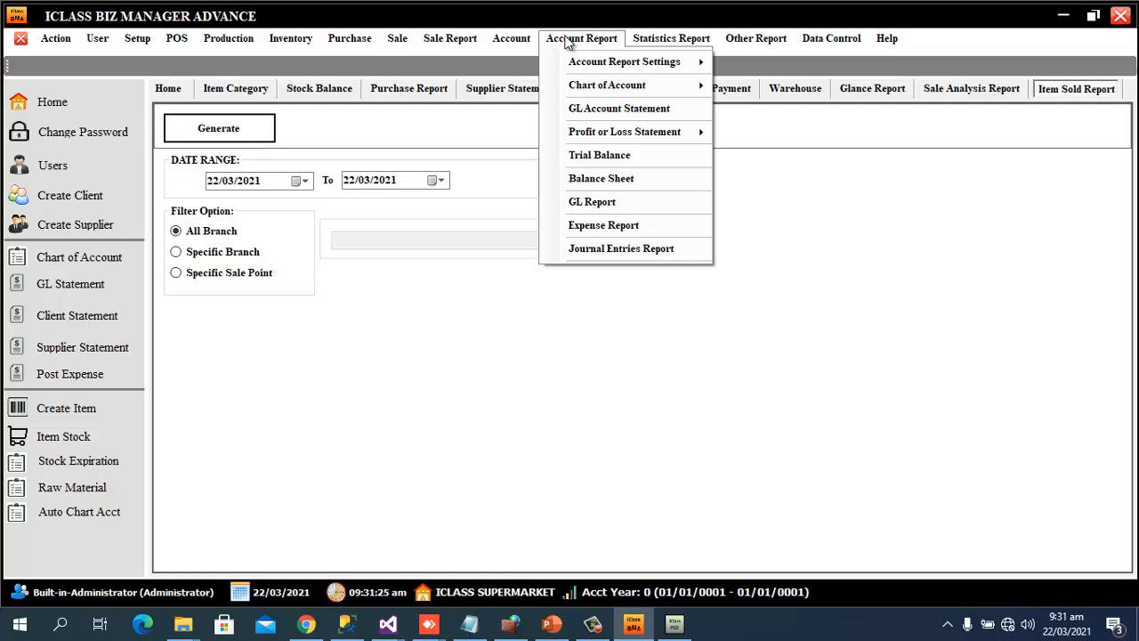
pyautogui.moveTo(688, 147)
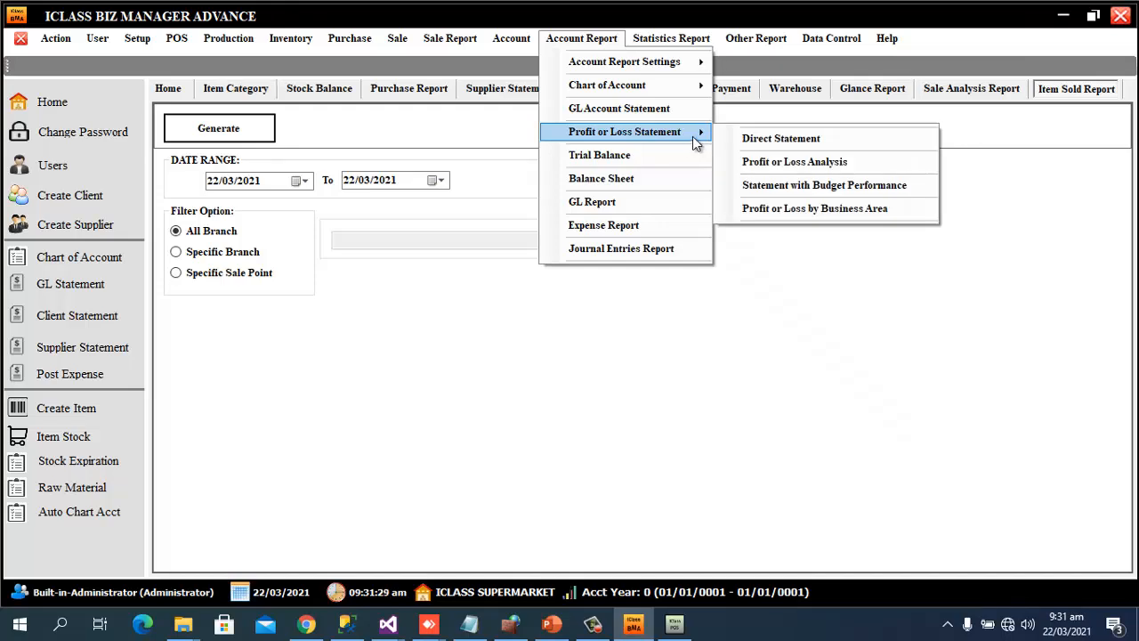
pyautogui.click(796, 161)
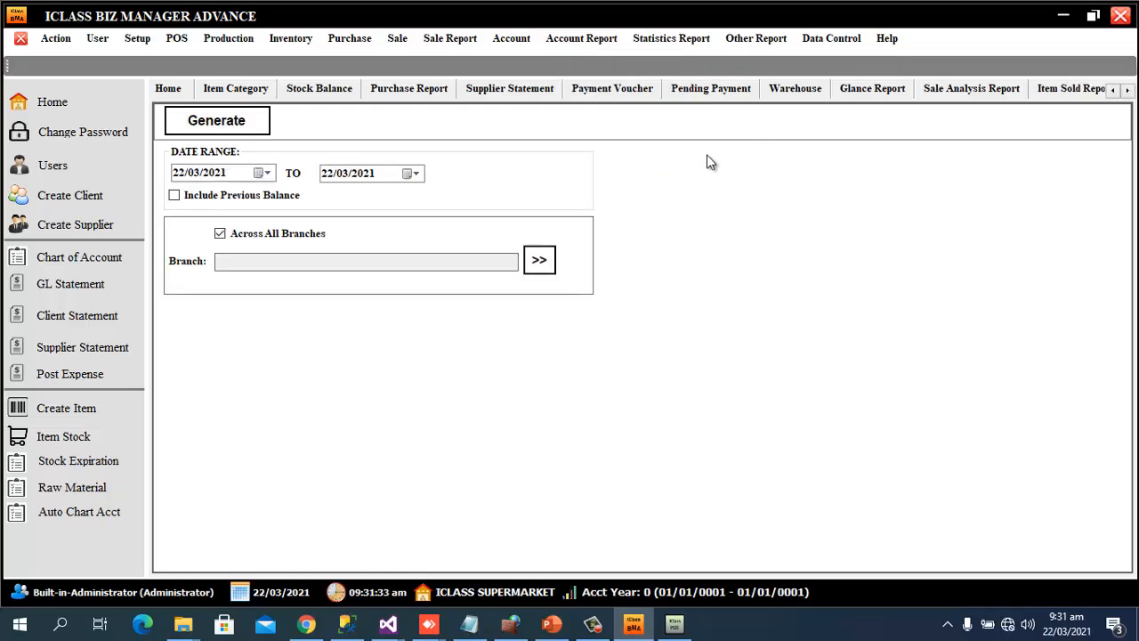
pyautogui.click(231, 133)
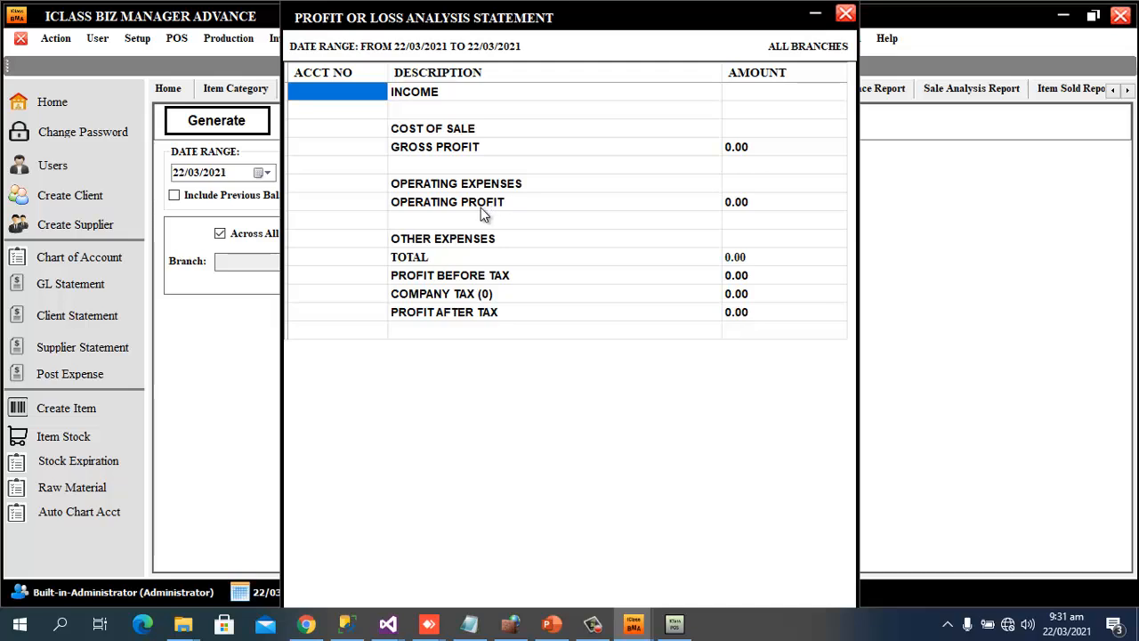
pyautogui.click(846, 13)
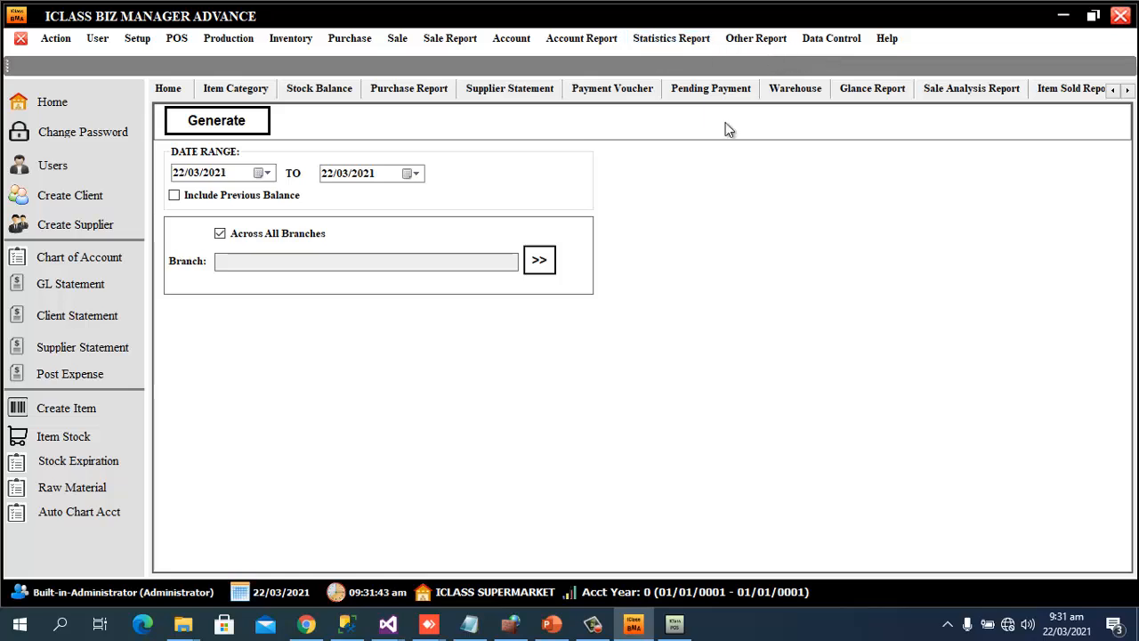
pyautogui.click(592, 624)
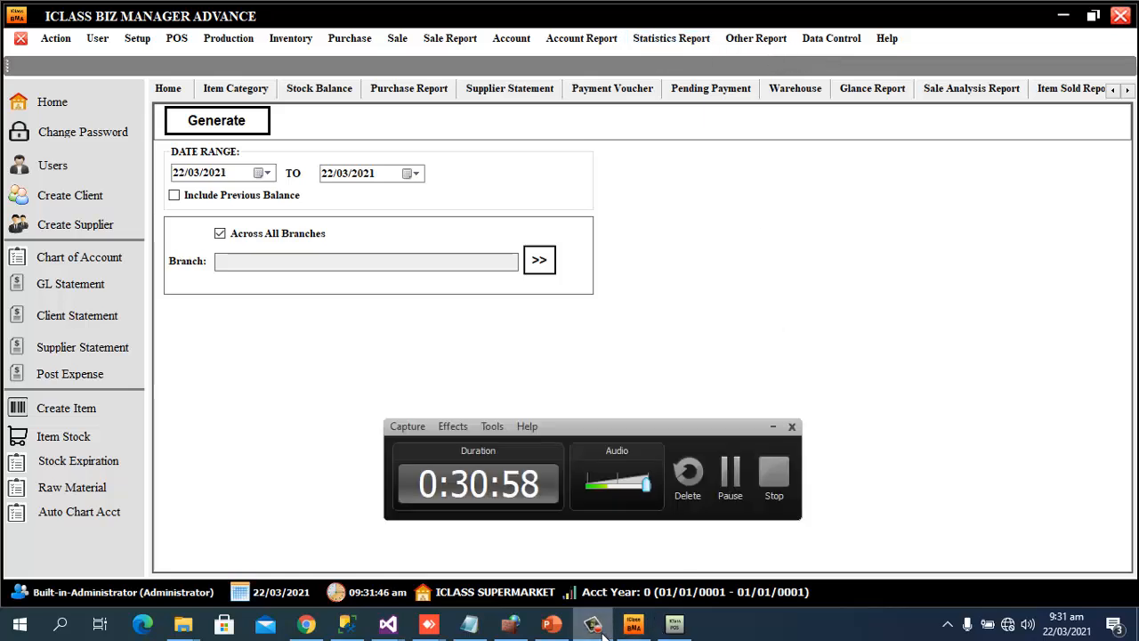
# Pause the Camtasia recording, close Retail POS and relaunch iClass Biz Manager Advance
pyautogui.click(735, 485)
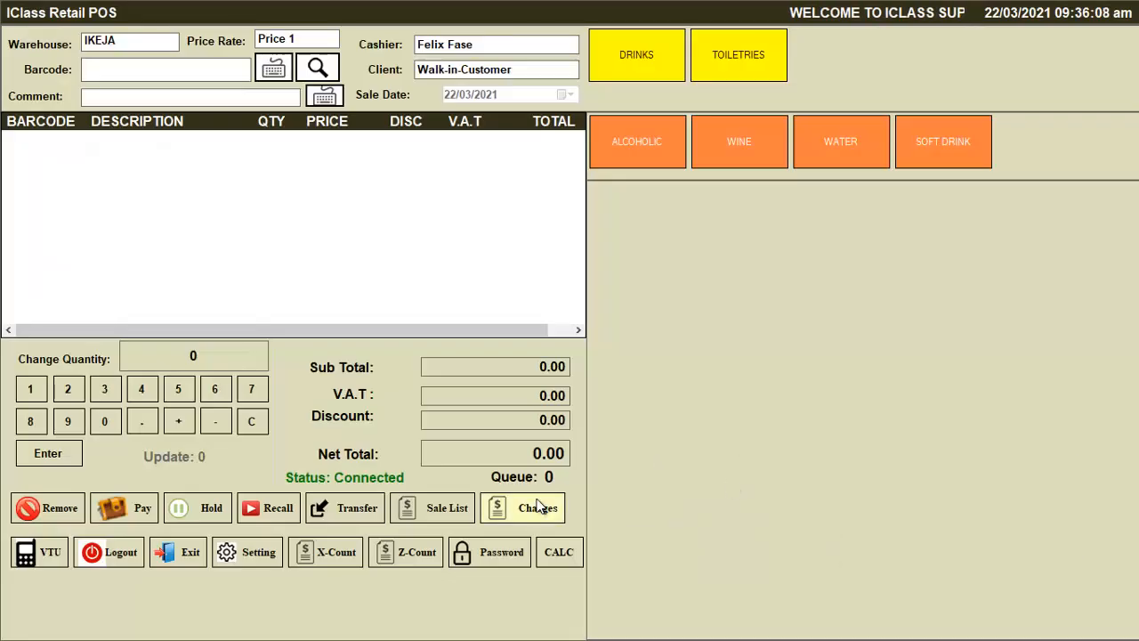
pyautogui.click(539, 506)
pyautogui.click(634, 624)
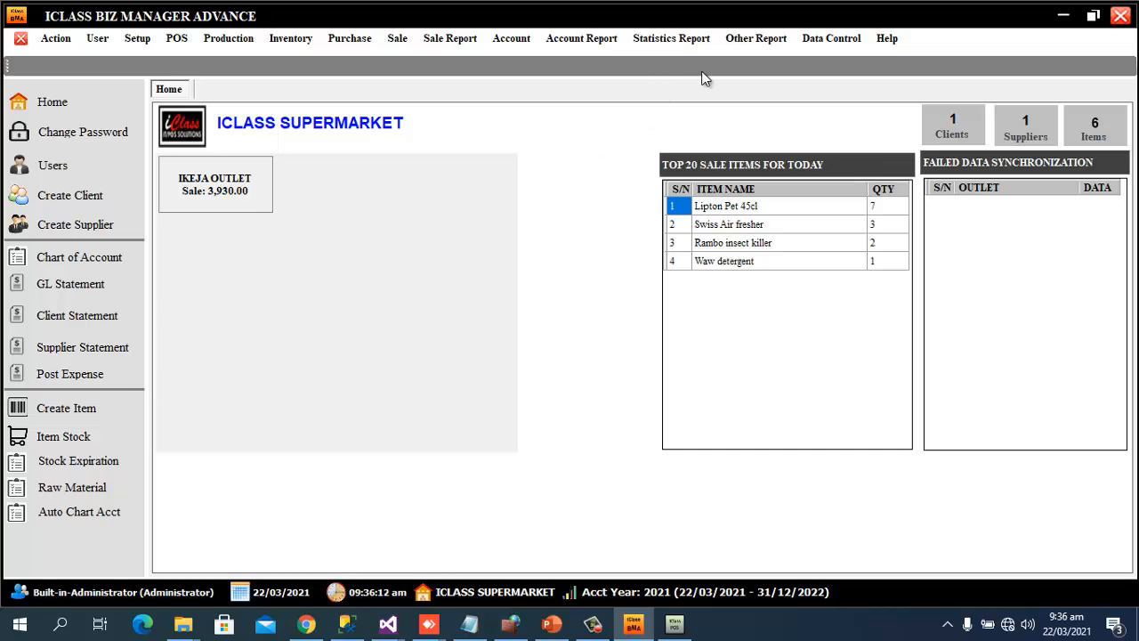
# Review the 22/03/2021 trial balance at 13,930.00, then show the Profit or Loss Statement submenu
pyautogui.click(610, 39)
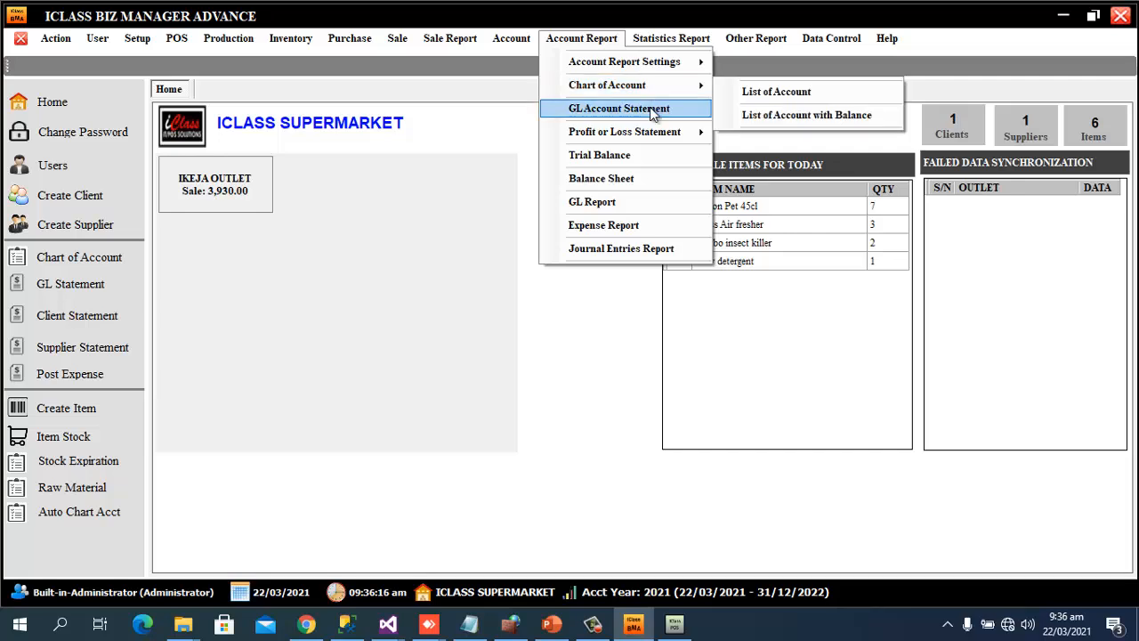
pyautogui.click(611, 160)
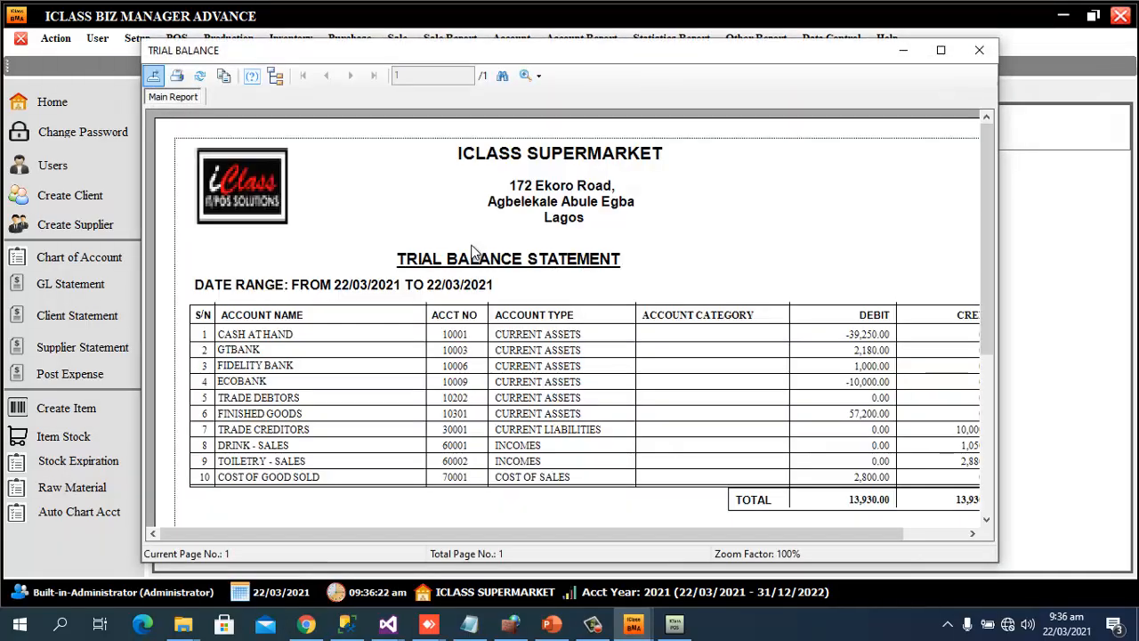
pyautogui.scroll(-1, 923, 299)
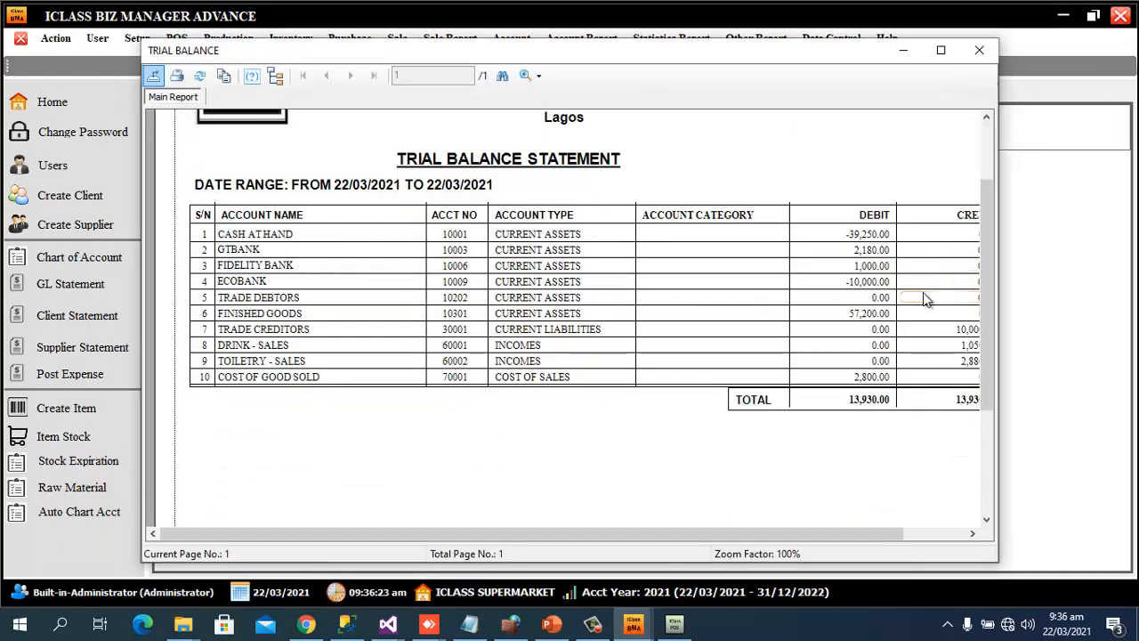
pyautogui.click(942, 50)
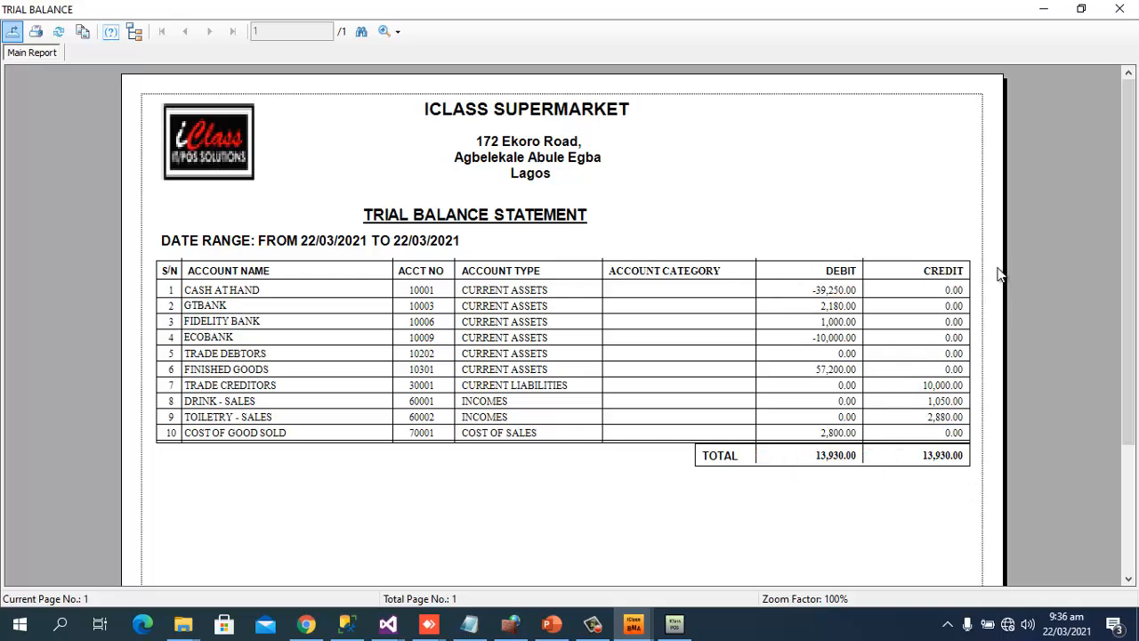
pyautogui.click(1126, 18)
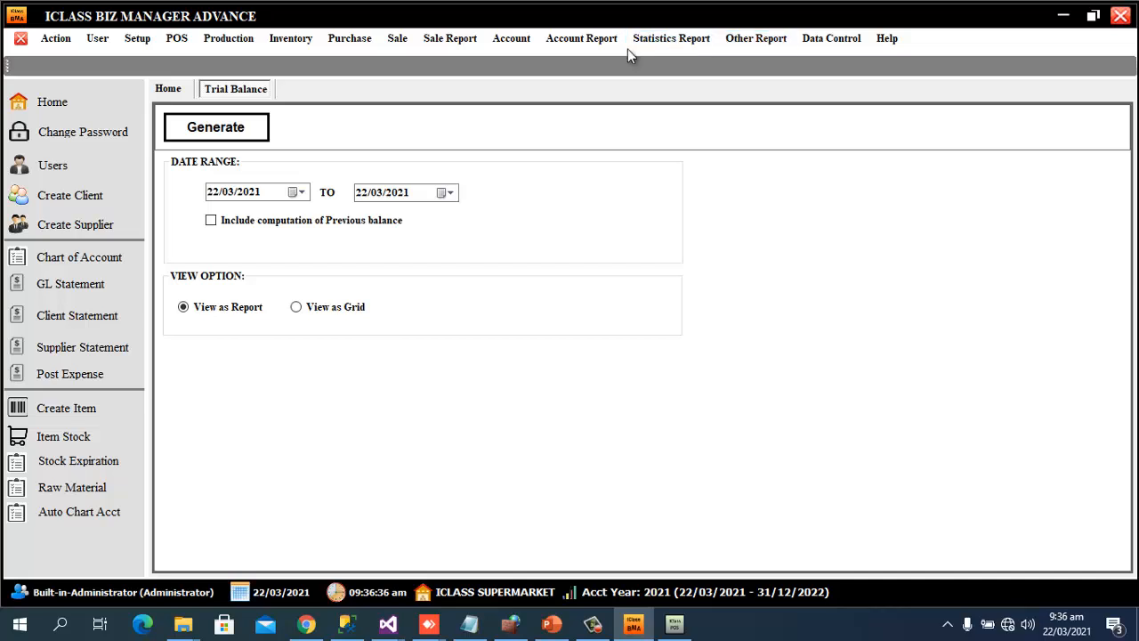
pyautogui.click(577, 40)
pyautogui.moveTo(610, 133)
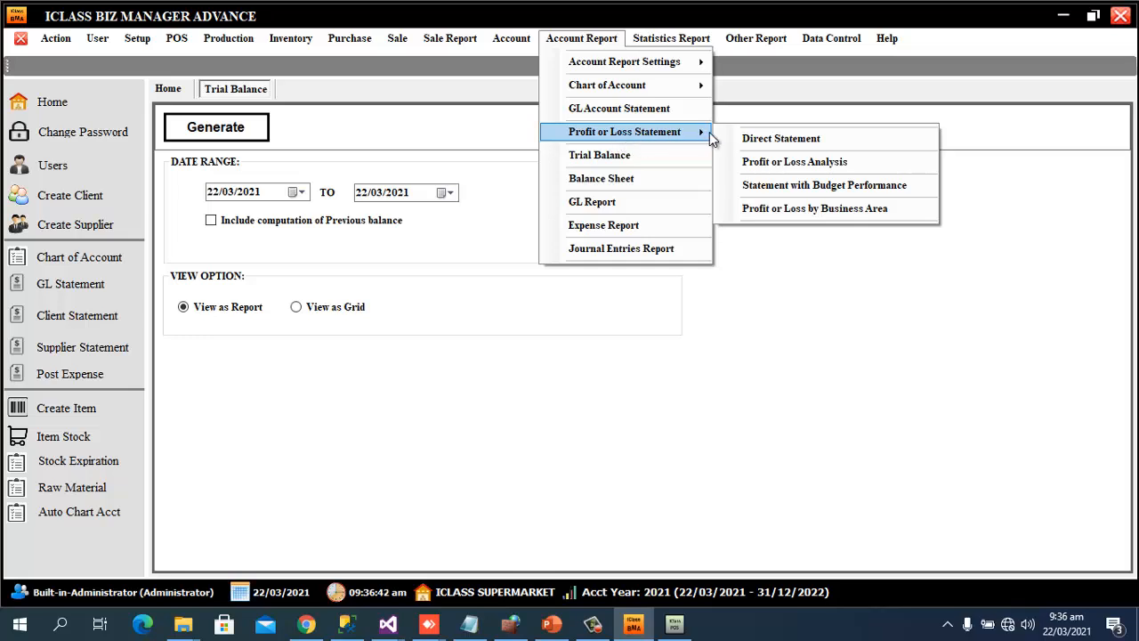
# Generate the Profit or Loss Analysis and check income 3,930.00, cost of sale 2,800.00, profit 1,130.00
pyautogui.click(799, 162)
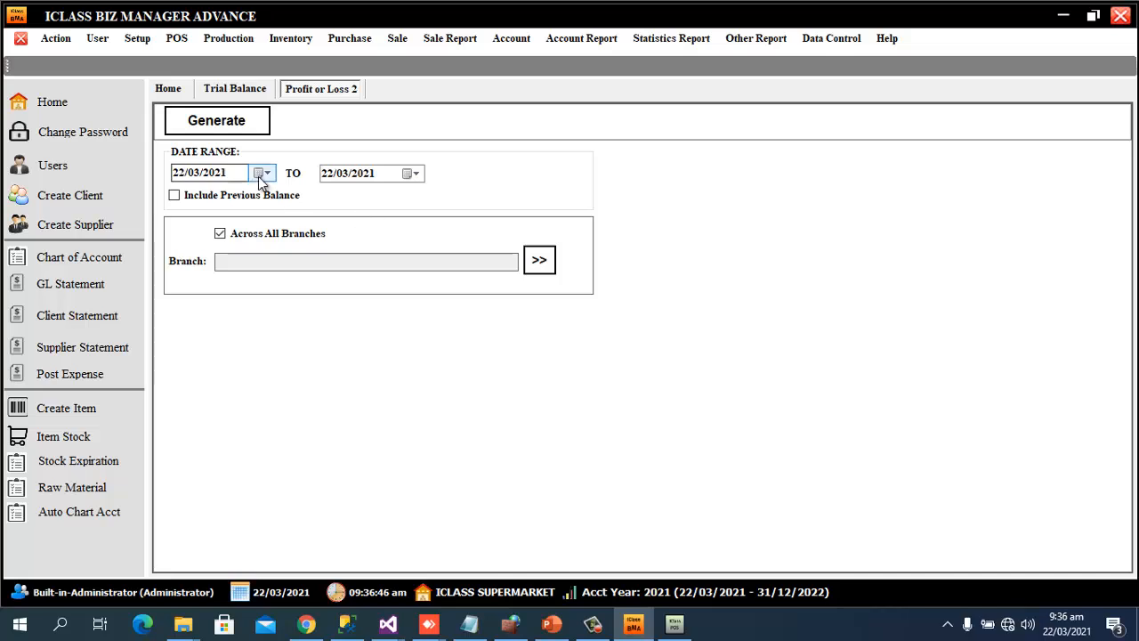
pyautogui.click(238, 120)
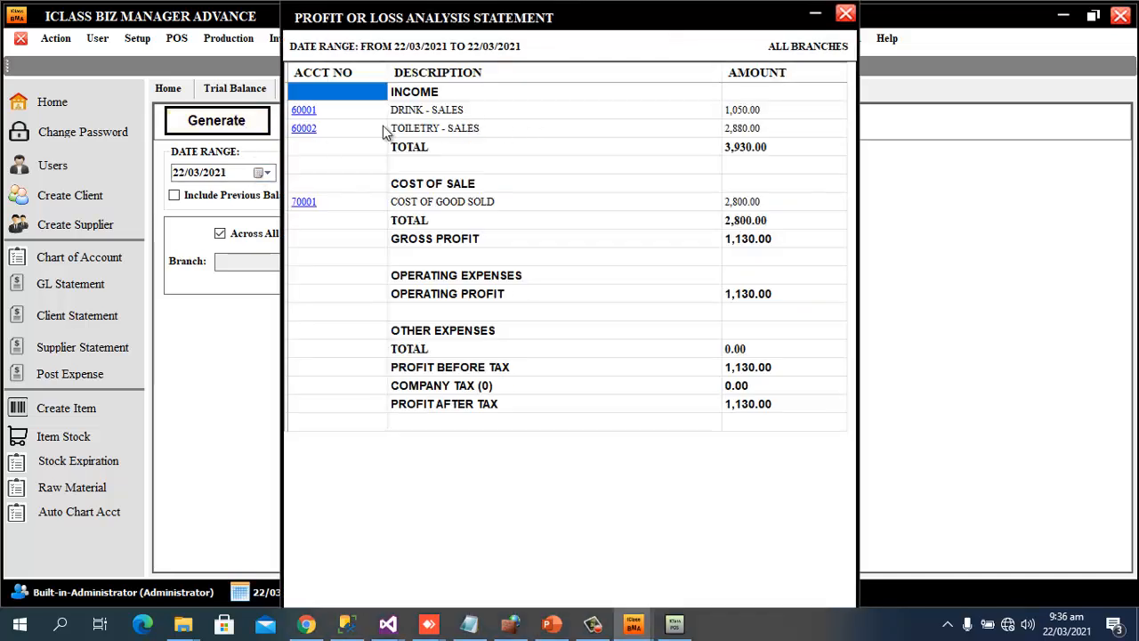
pyautogui.click(762, 110)
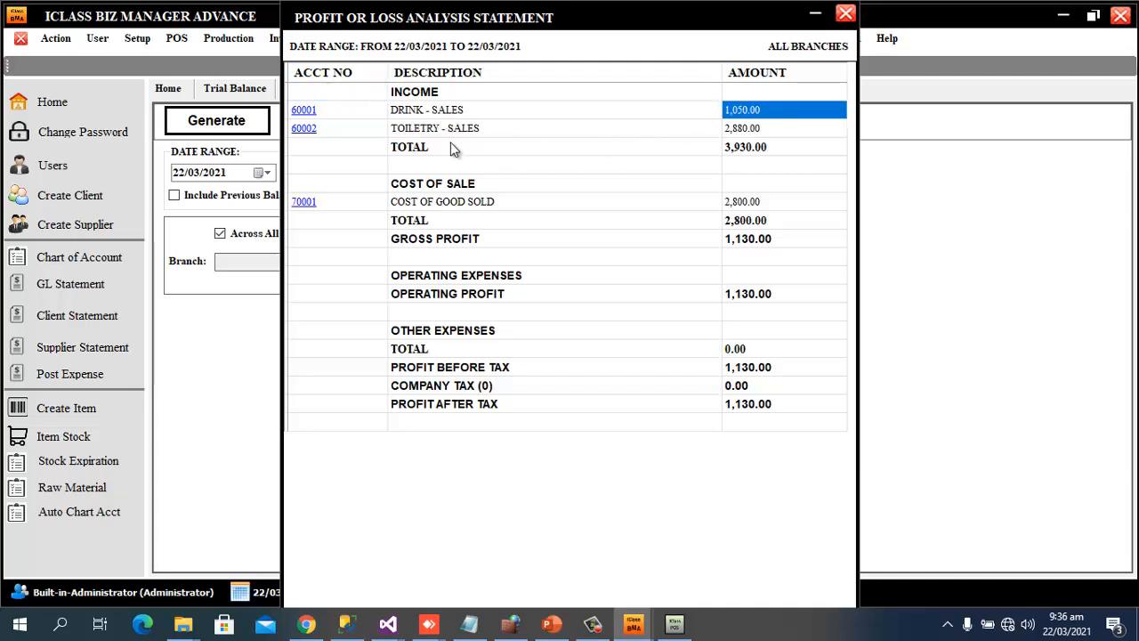
pyautogui.click(453, 130)
pyautogui.click(755, 152)
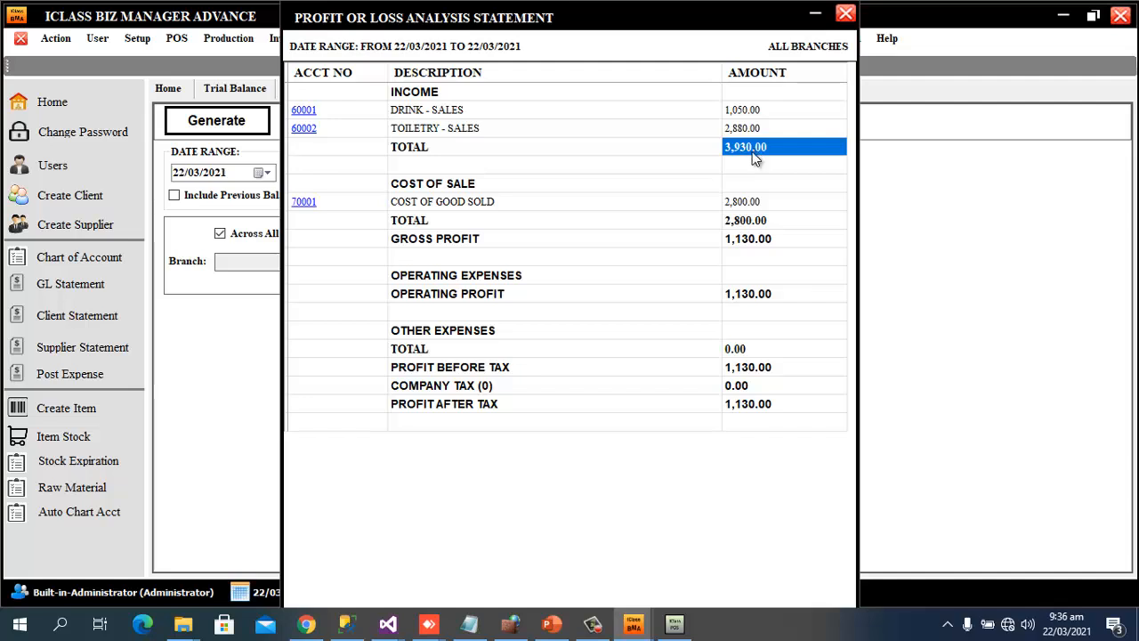
pyautogui.click(458, 212)
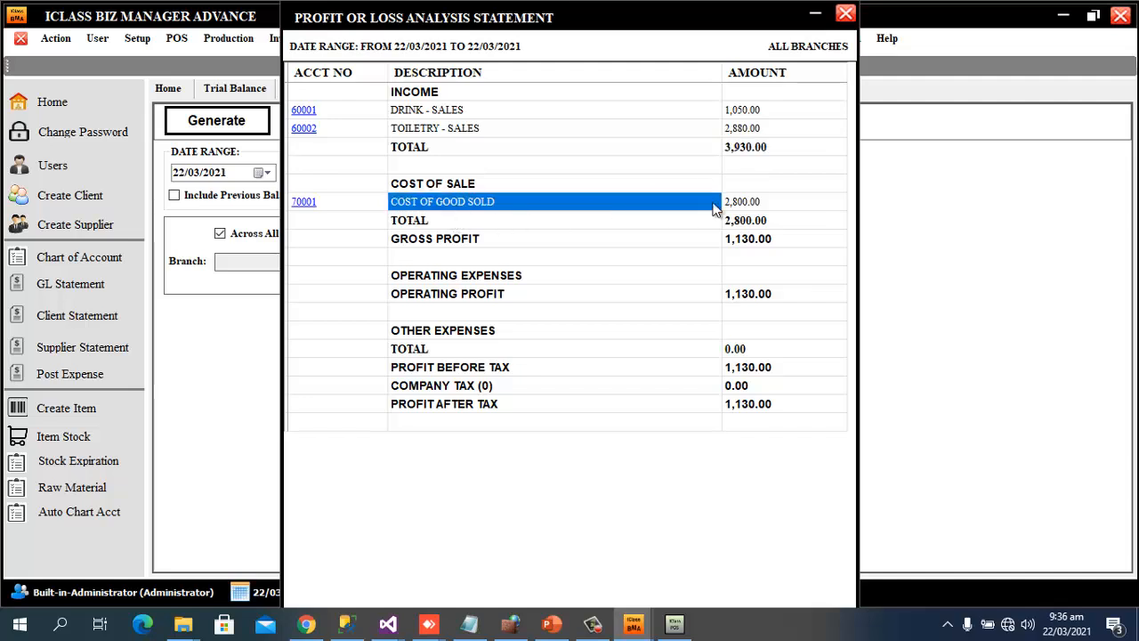
pyautogui.click(750, 205)
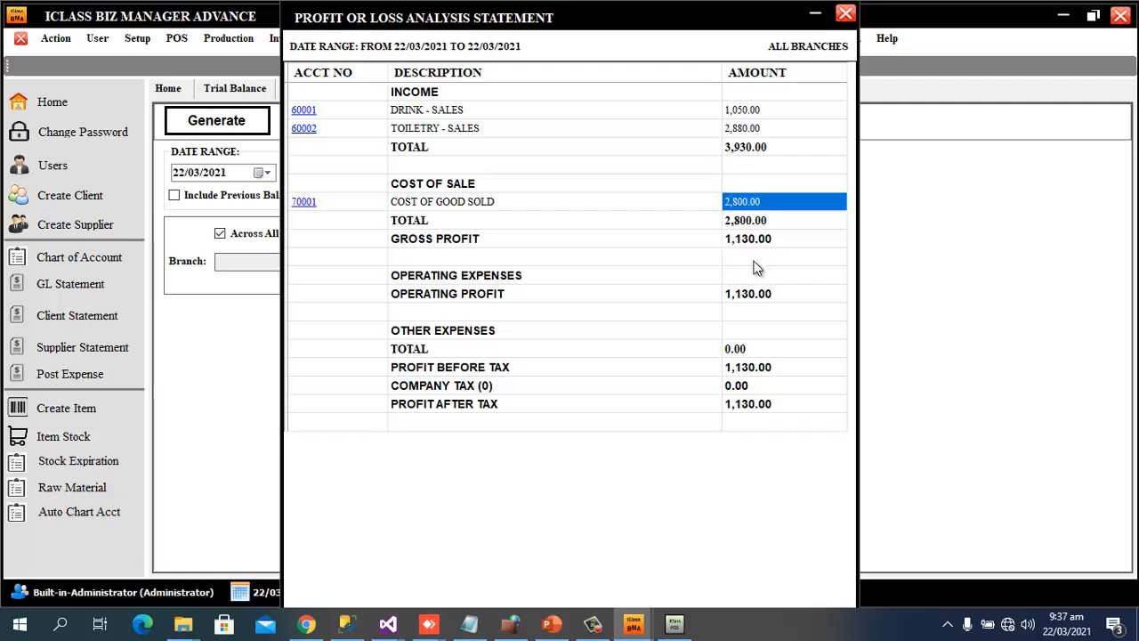
pyautogui.click(624, 256)
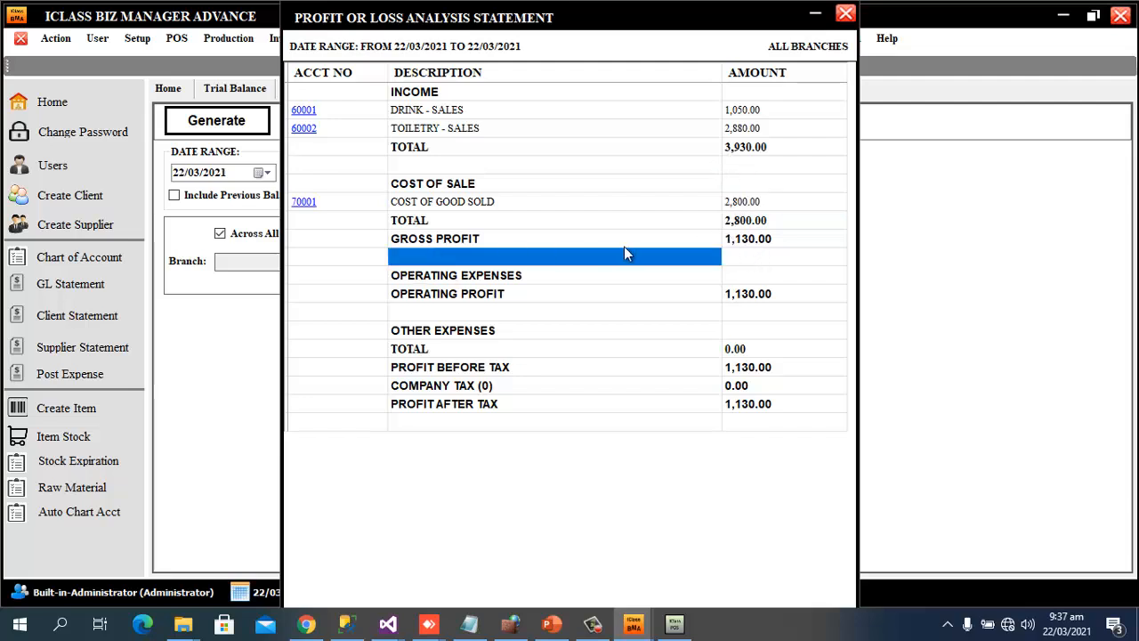
pyautogui.click(736, 239)
pyautogui.click(447, 296)
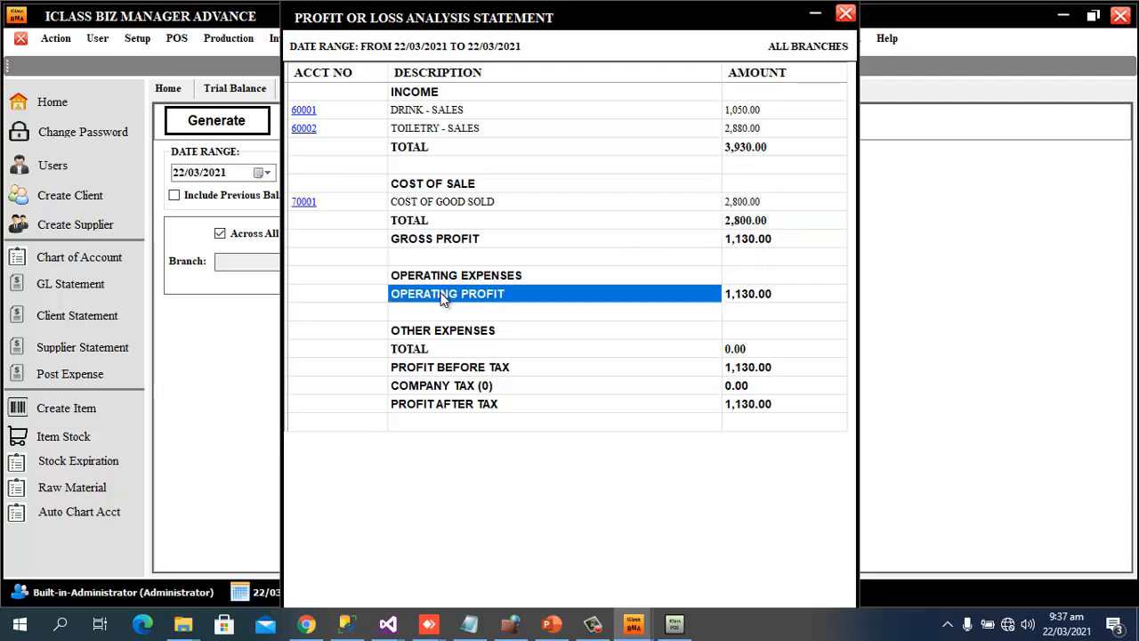
pyautogui.click(763, 298)
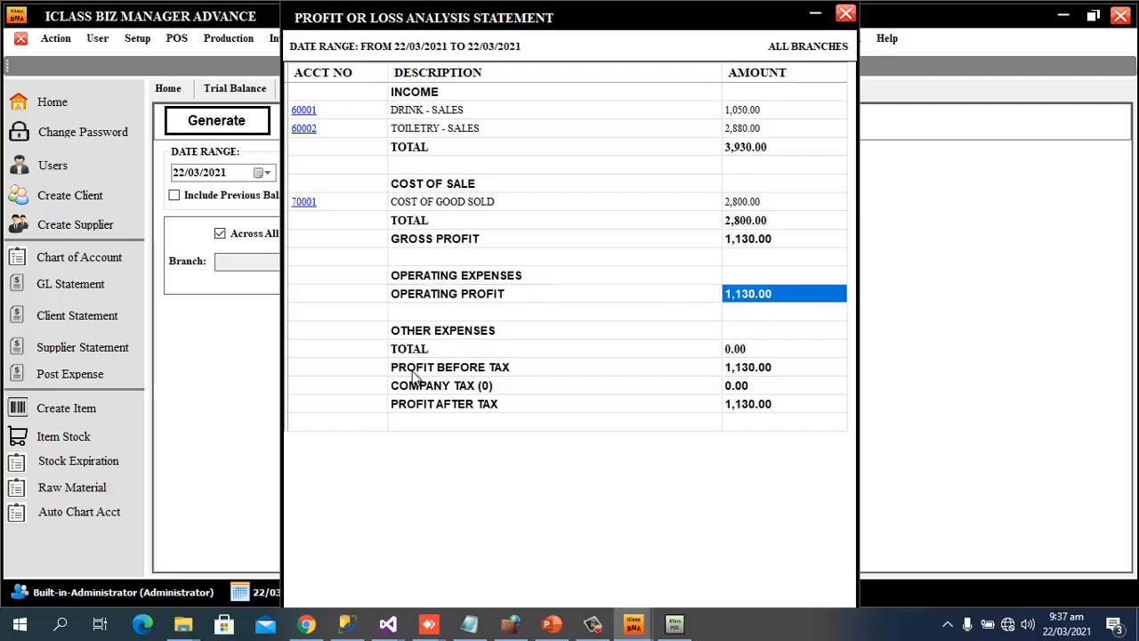
# Start expense cost centre 201 with the description Generator Fuel
pyautogui.click(845, 16)
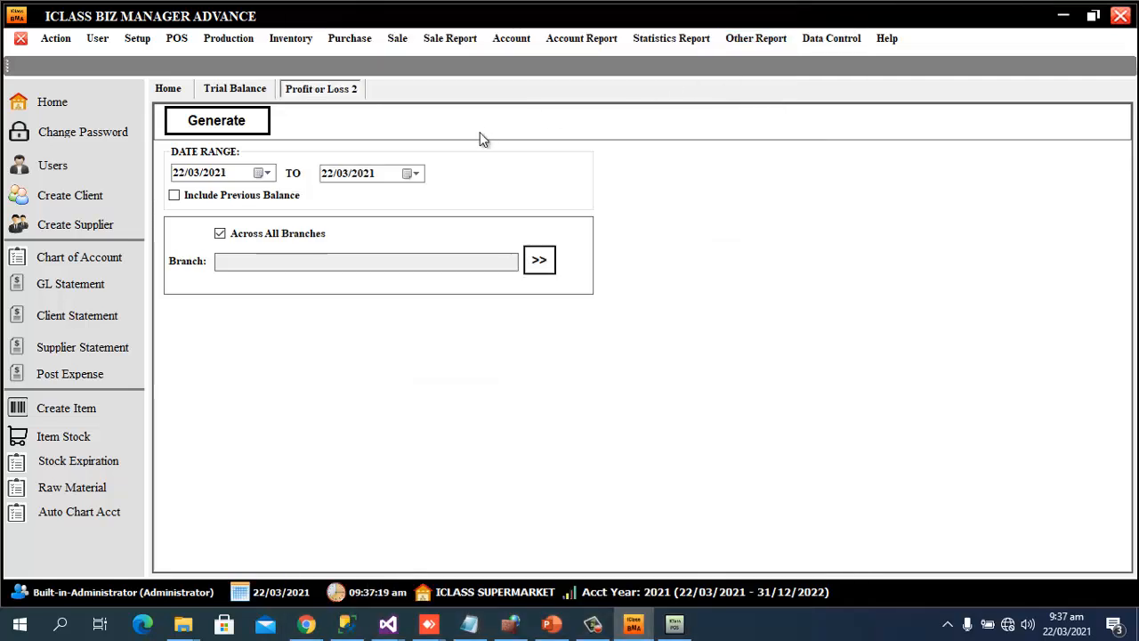
pyautogui.click(522, 41)
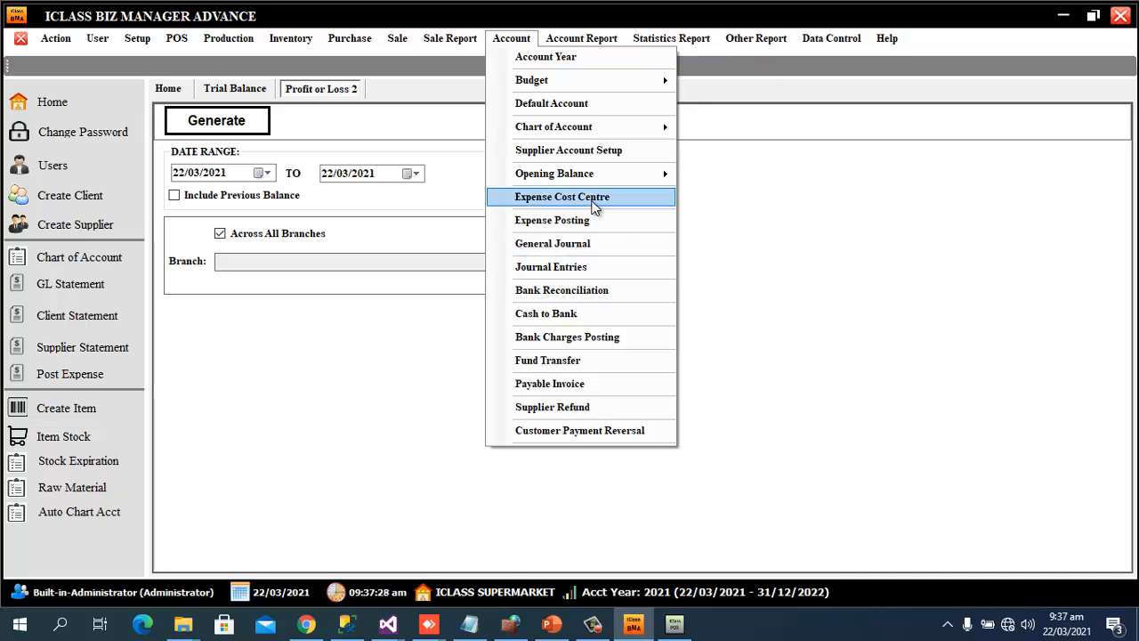
pyautogui.click(595, 206)
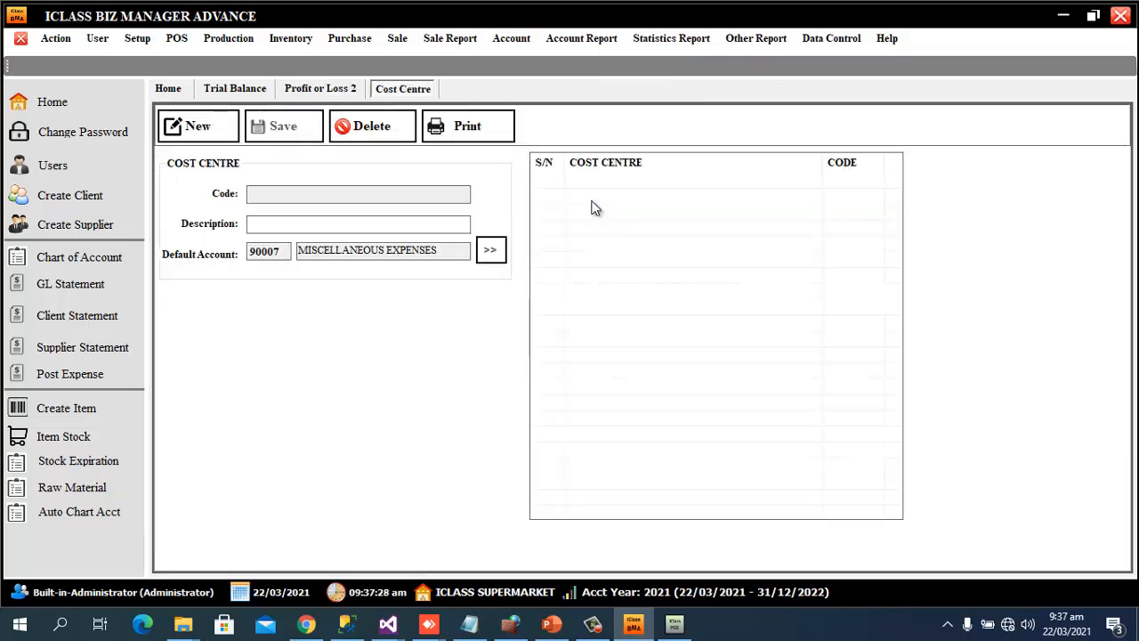
pyautogui.click(203, 131)
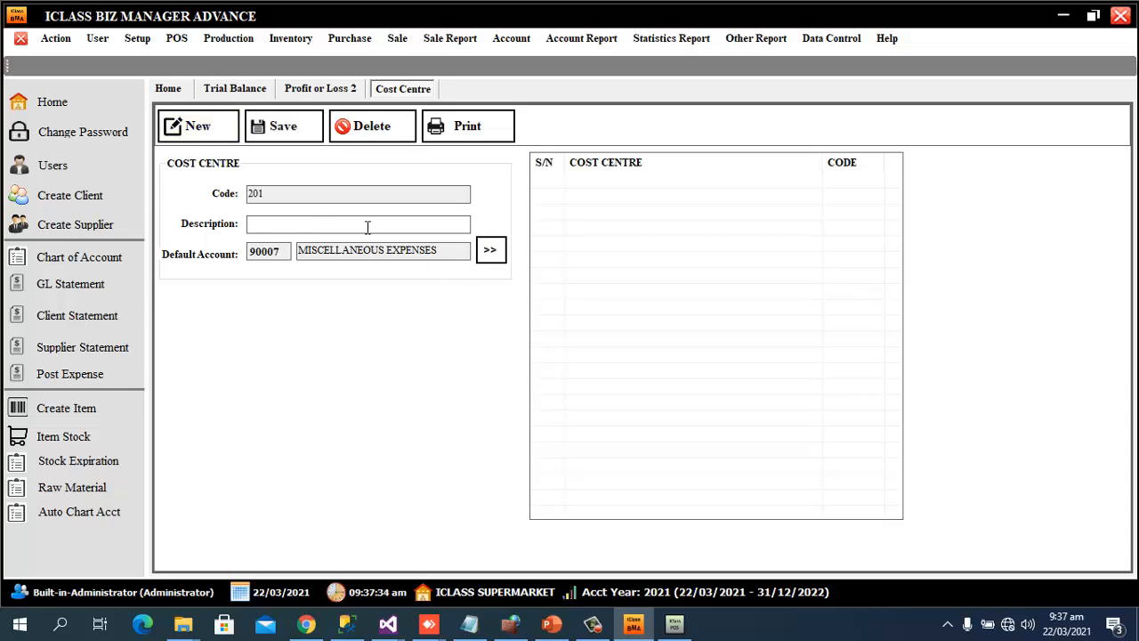
pyautogui.write('Generator Fuel')
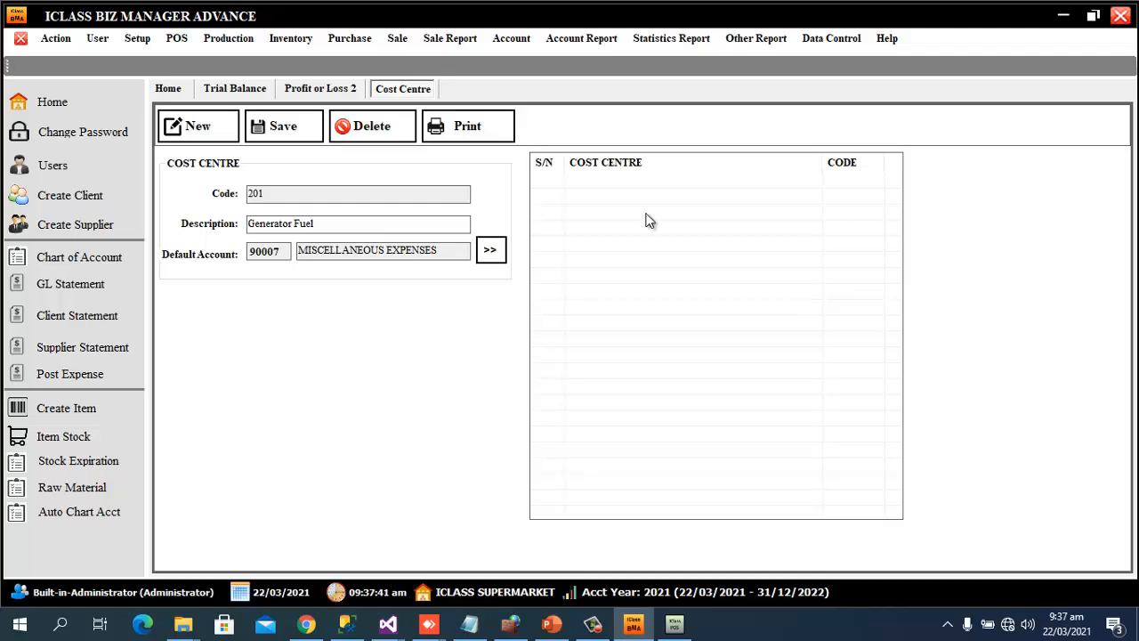
# Define account GENERATOR FUEL EXPENSES: OPERATING EXPENSES, SALE AND MARKETING EXPENSES type, INCOME STATEMENT status
pyautogui.click(491, 250)
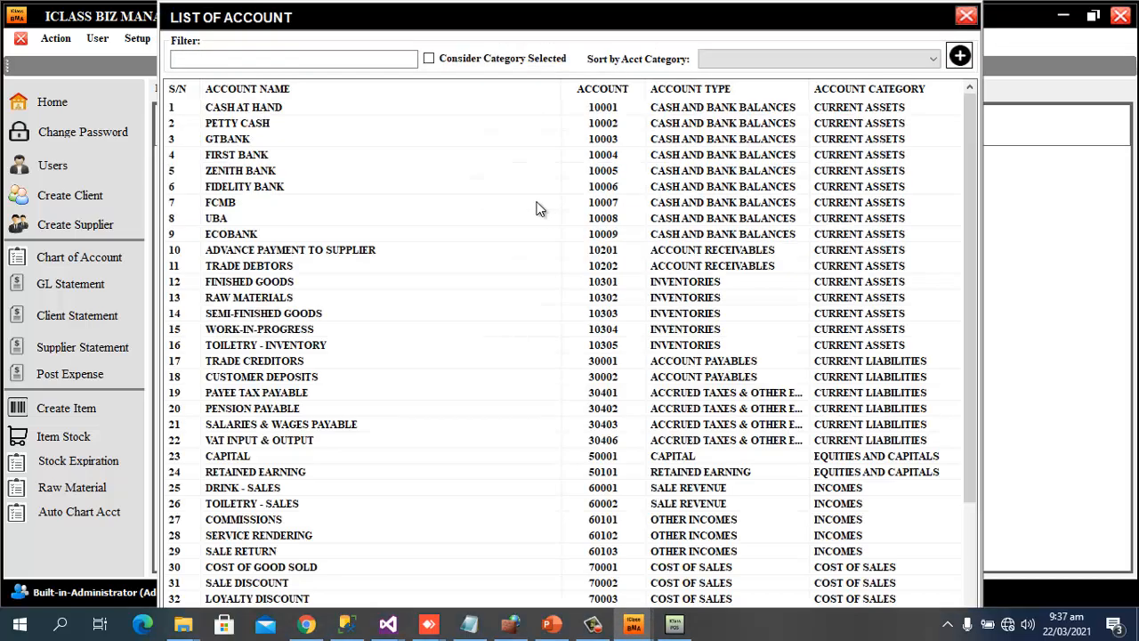
pyautogui.click(959, 56)
pyautogui.click(572, 261)
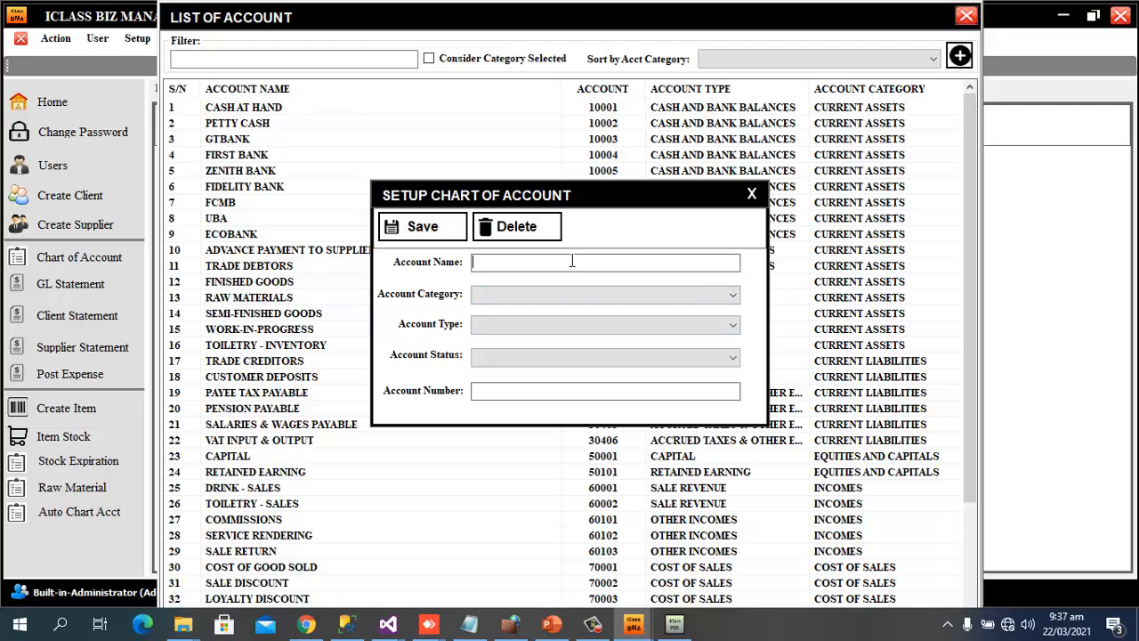
pyautogui.write('GENERATOR FUEL EXPENSES')
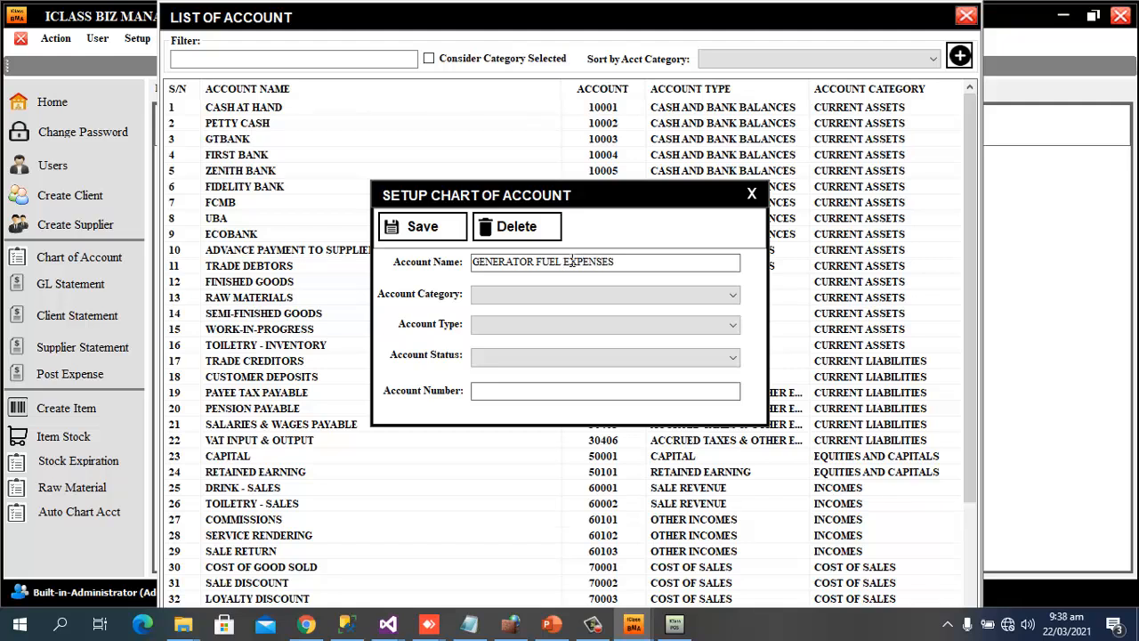
pyautogui.click(521, 297)
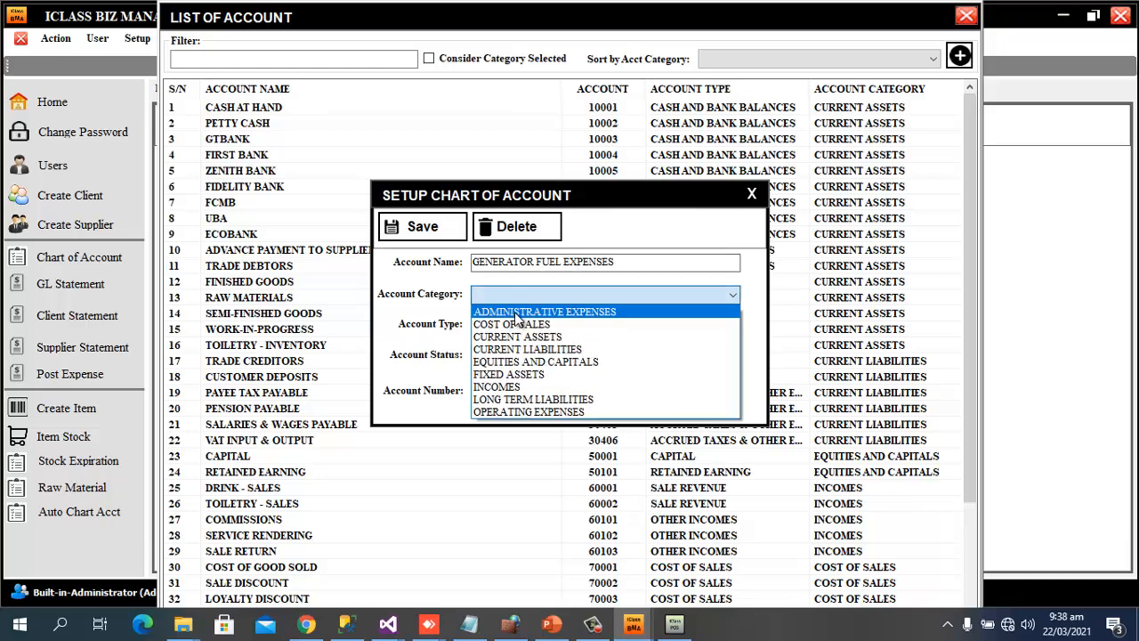
pyautogui.click(514, 413)
pyautogui.click(719, 326)
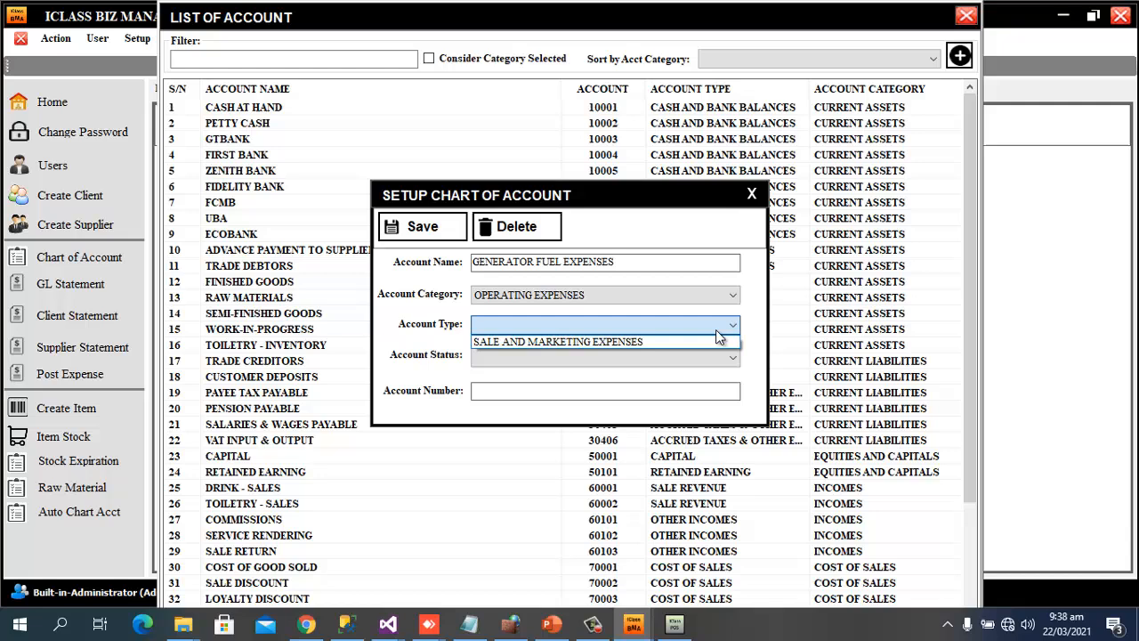
pyautogui.click(641, 342)
pyautogui.click(674, 358)
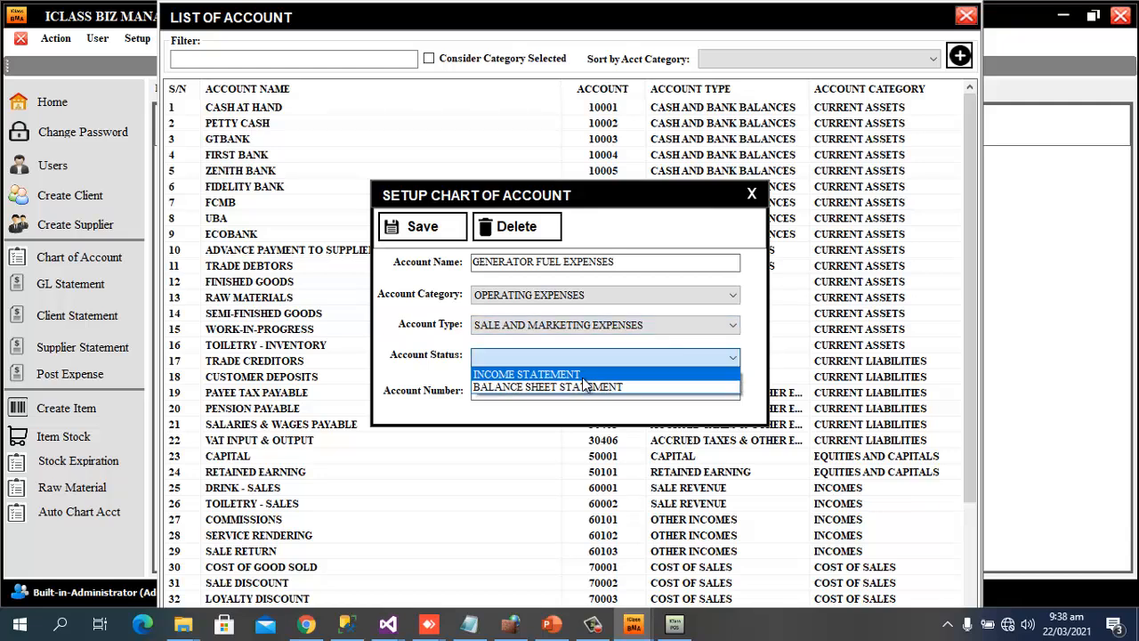
pyautogui.click(567, 375)
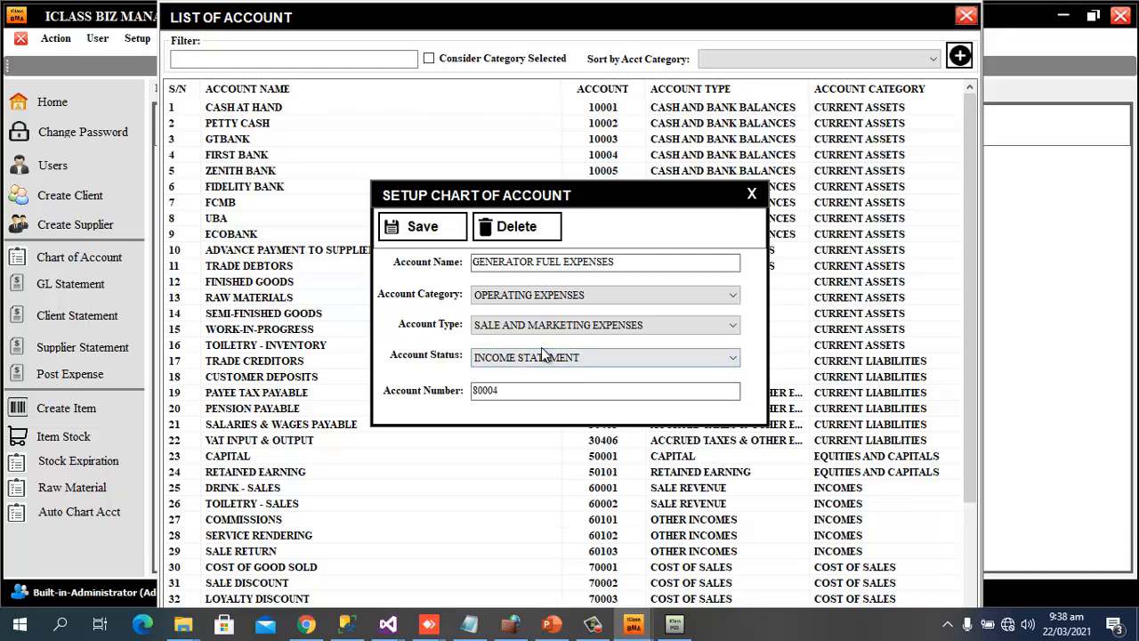
# Save account 80004 and make it the Generator Fuel cost centre's default account
pyautogui.click(518, 391)
pyautogui.moveTo(518, 391); pyautogui.dragTo(408, 383)
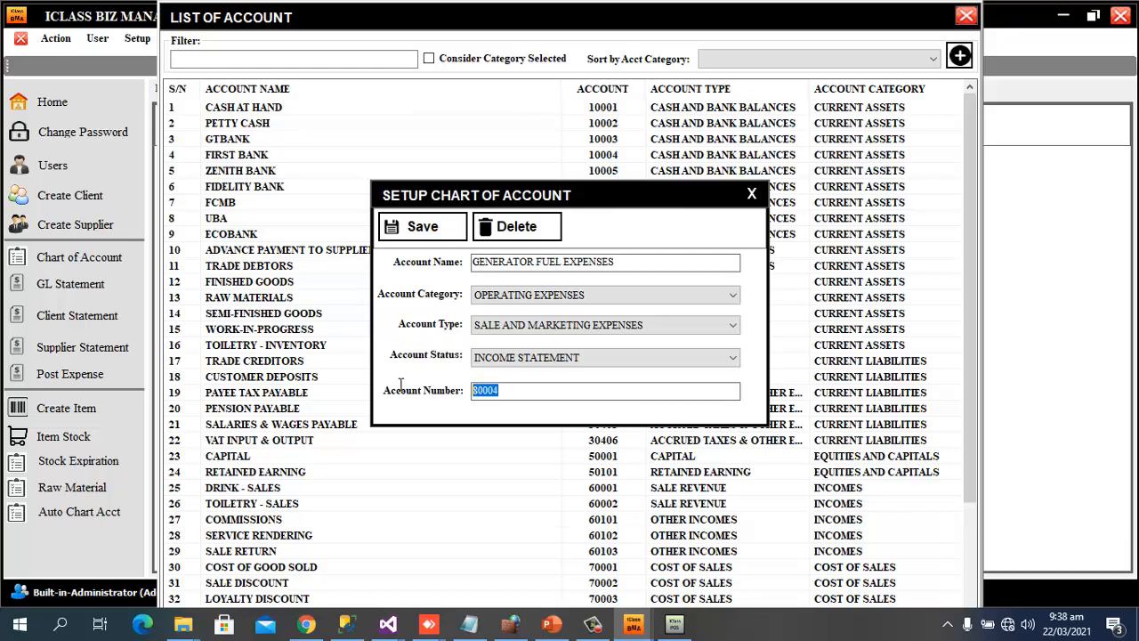
pyautogui.click(428, 236)
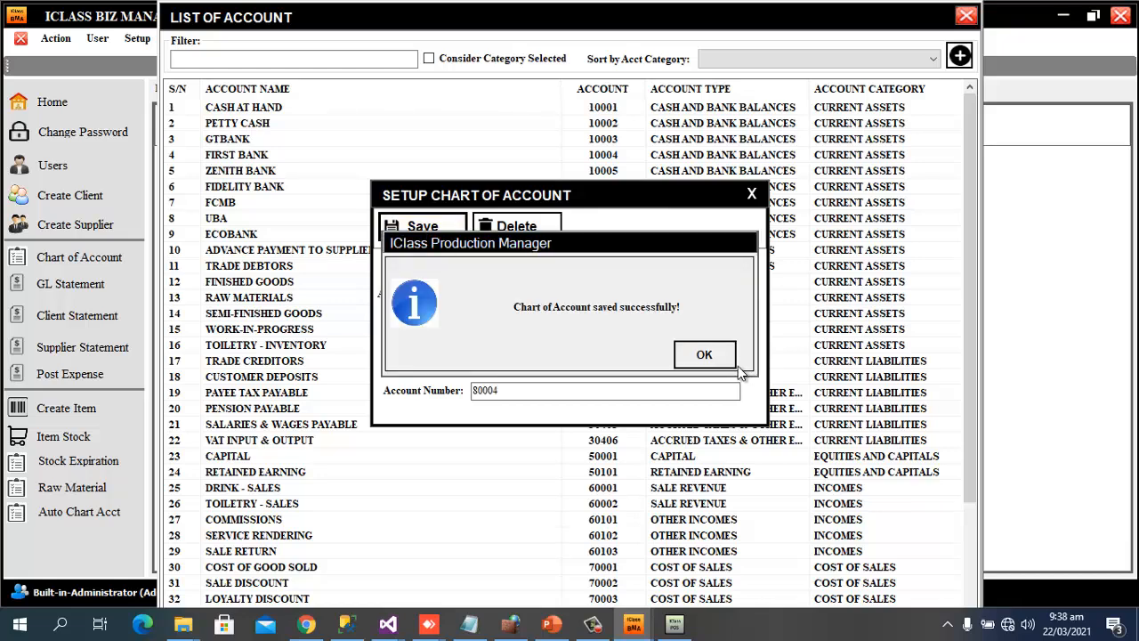
pyautogui.click(705, 355)
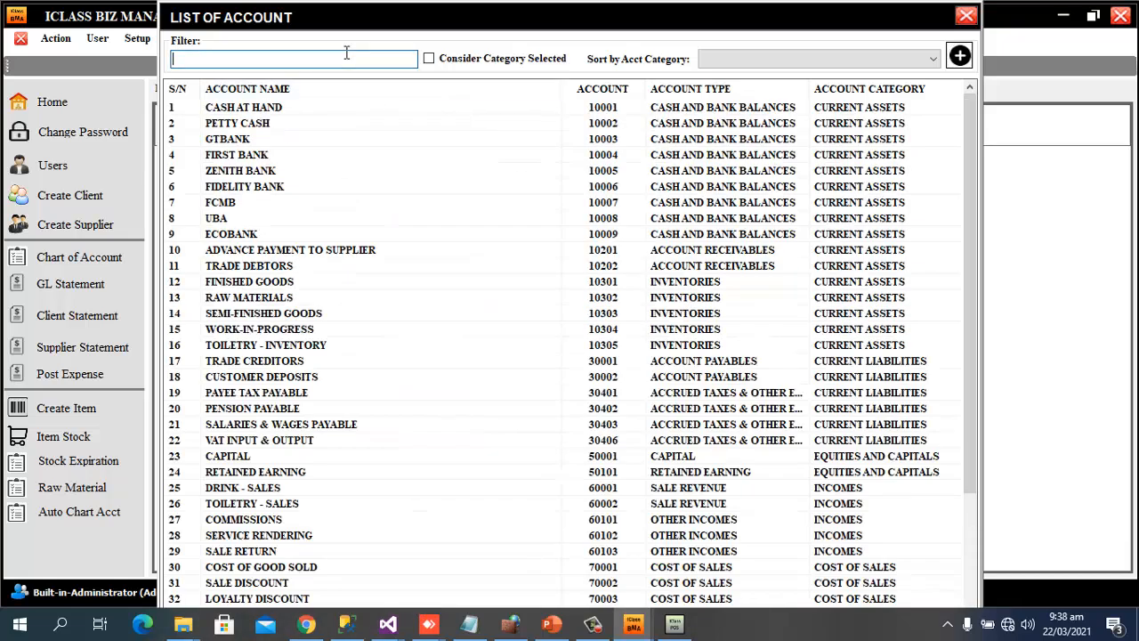
pyautogui.write('gen')
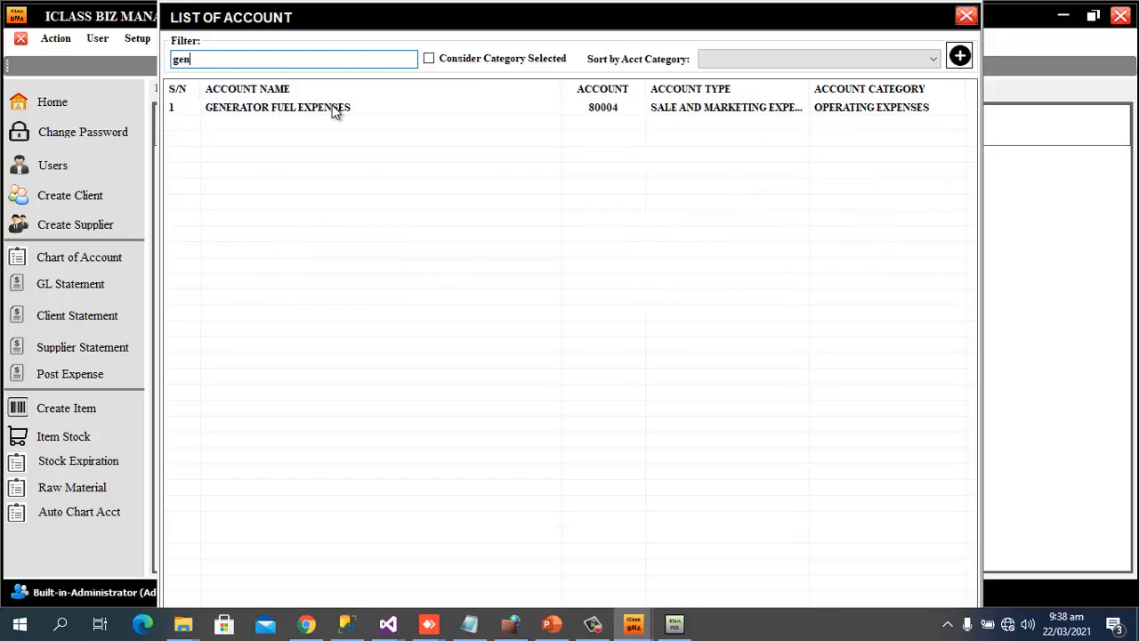
pyautogui.doubleClick(335, 108)
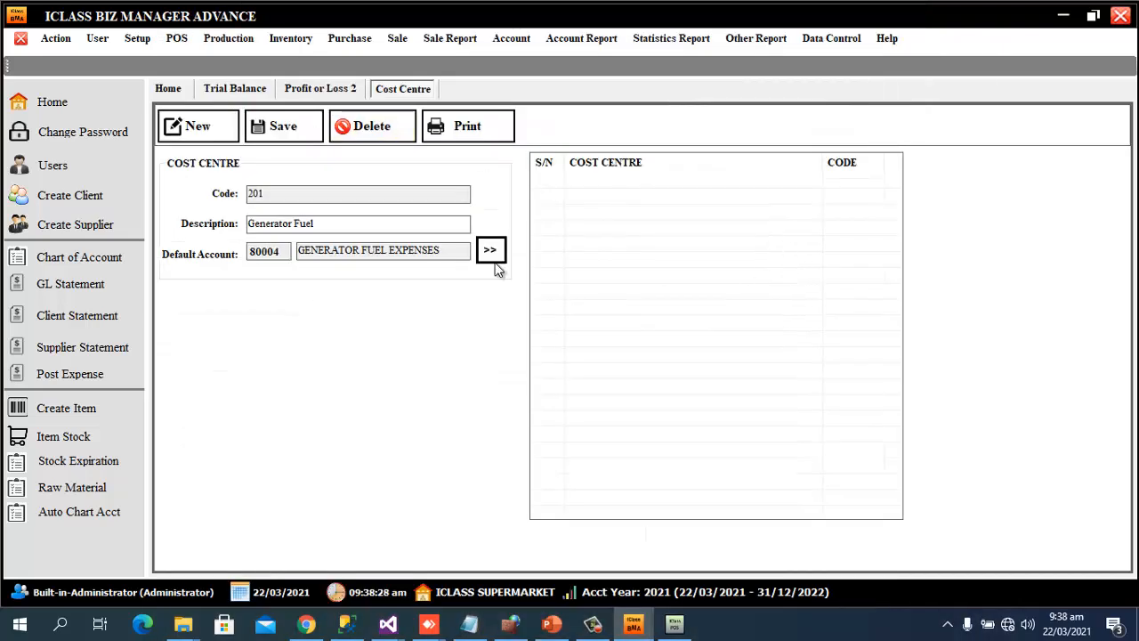
# Save the Generator Fuel cost centre and start cost centre 202 described as Transport
pyautogui.click(290, 126)
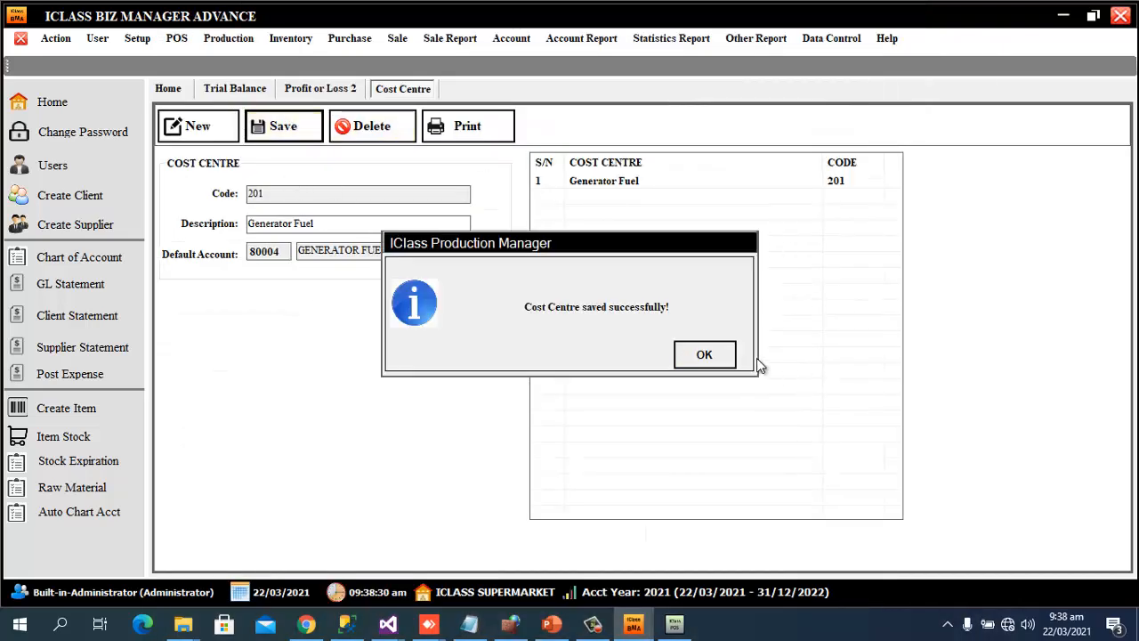
pyautogui.click(732, 356)
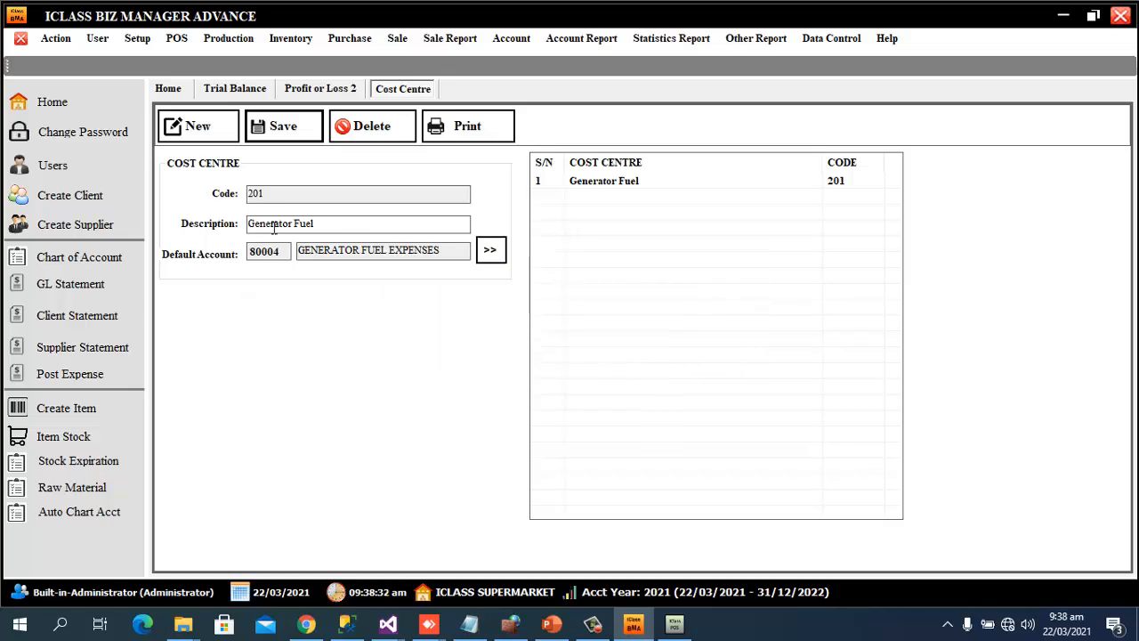
pyautogui.click(208, 130)
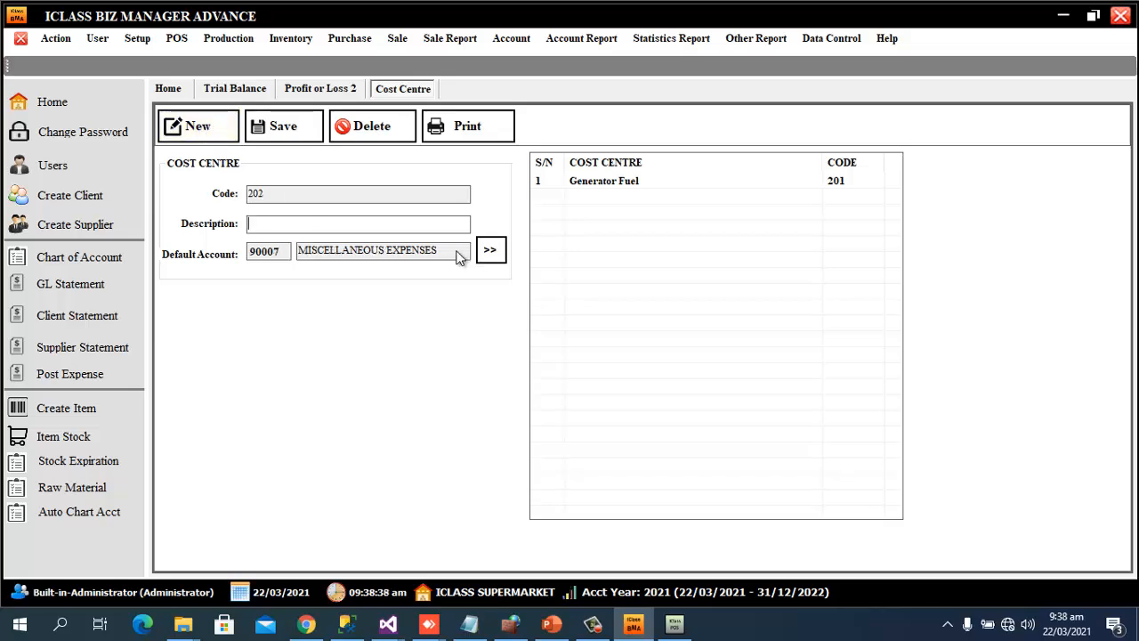
pyautogui.click(401, 226)
pyautogui.write('T')
pyautogui.write('RA')
pyautogui.write('ran')
pyautogui.write('sport')
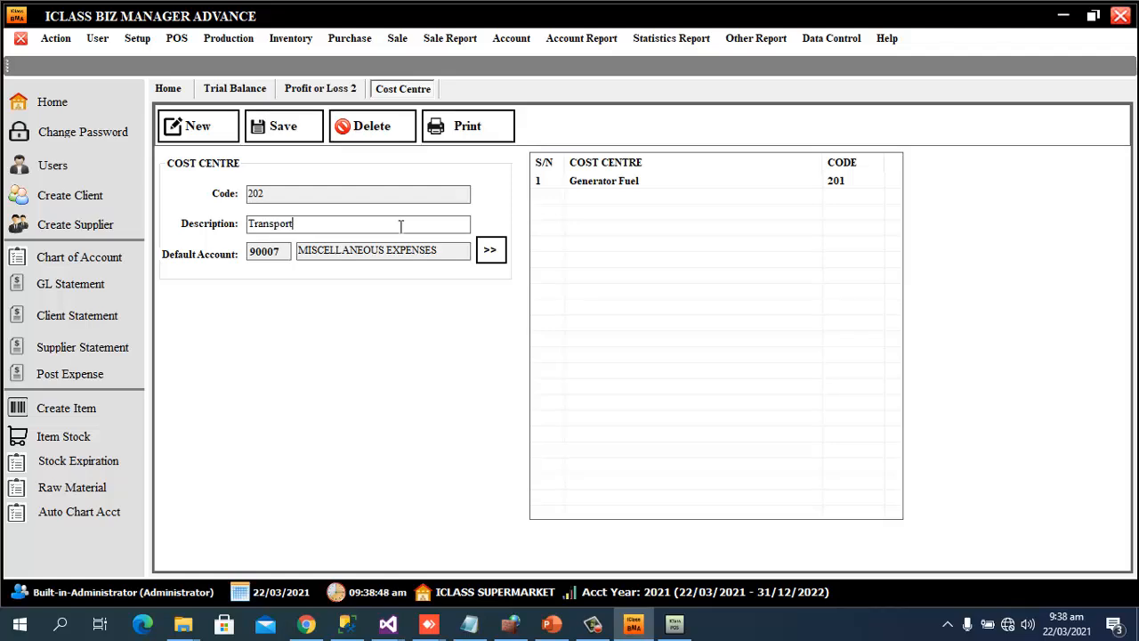
# Set TRANSPORTATION (80001) as Transport's default account and save the cost centre
pyautogui.click(491, 249)
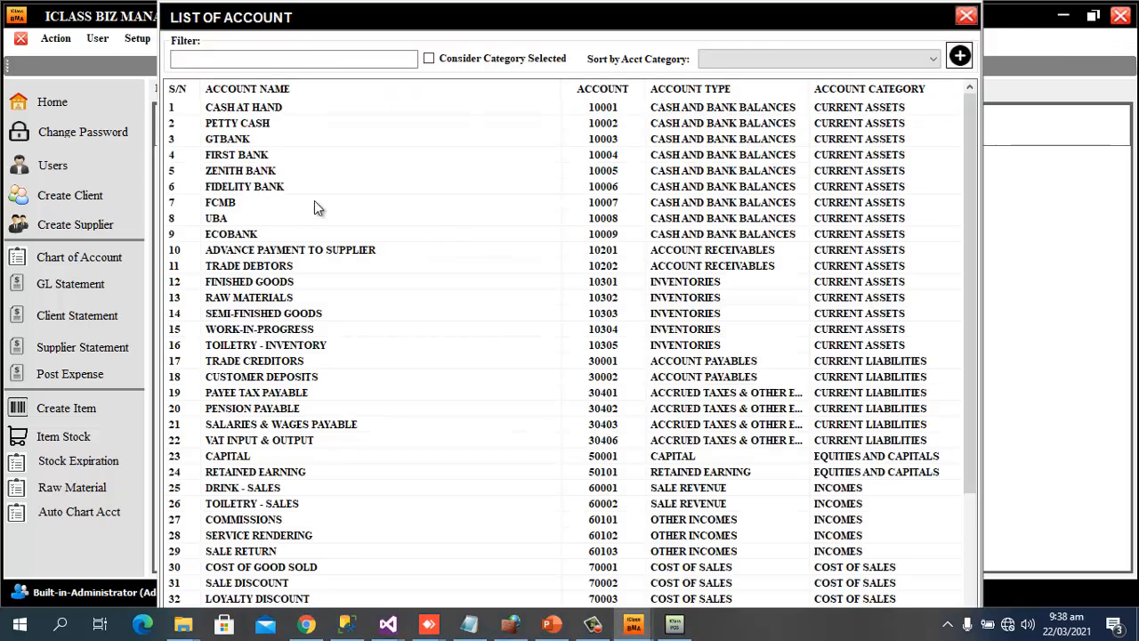
pyautogui.click(309, 59)
pyautogui.write('tr')
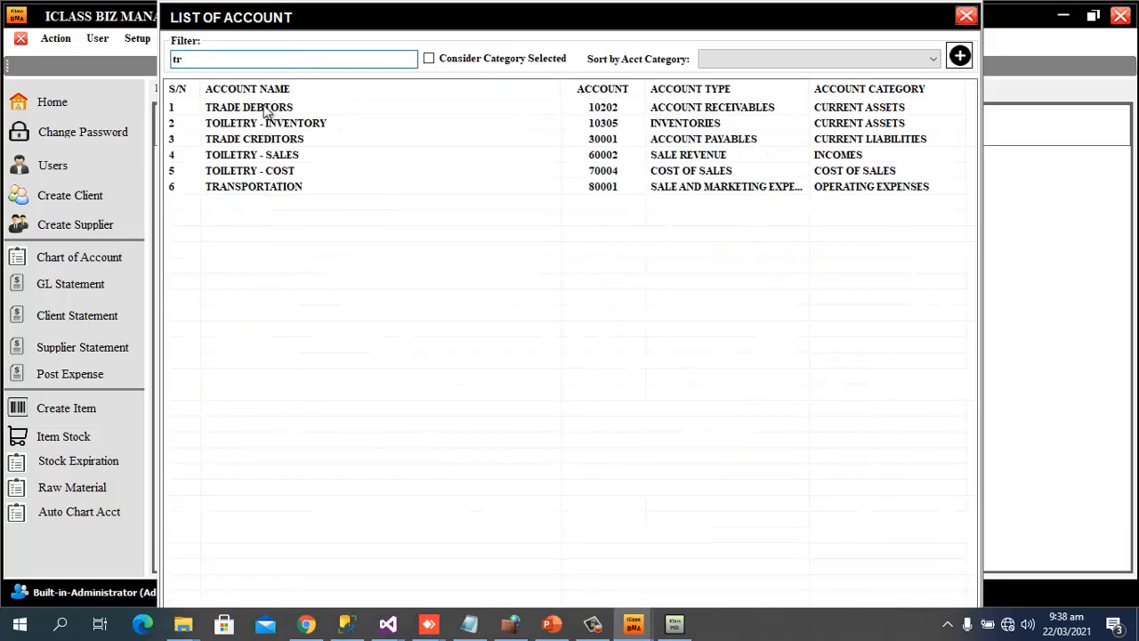
pyautogui.doubleClick(259, 187)
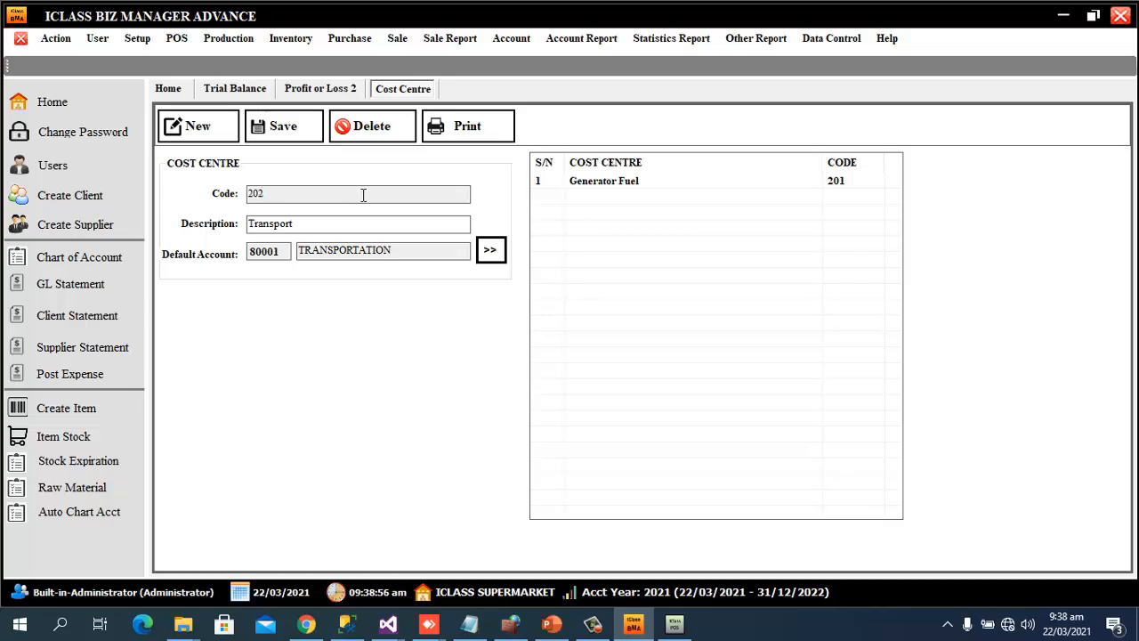
pyautogui.click(294, 124)
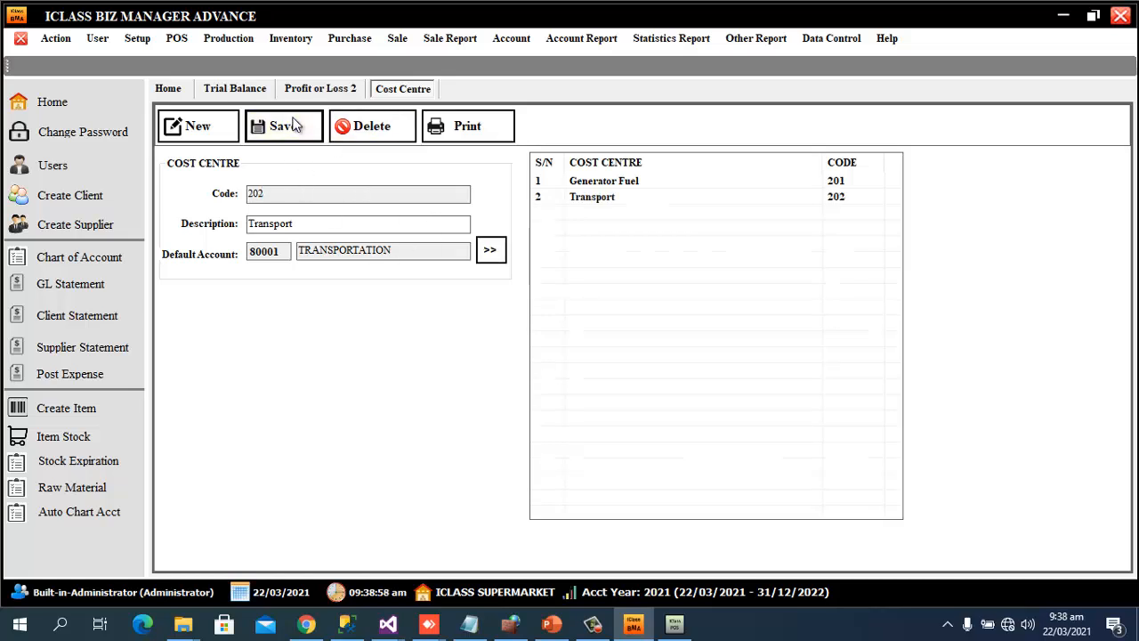
pyautogui.click(704, 357)
# Start new cost centre 203 and select its default MISCELLANEOUS EXPENSES account name
pyautogui.click(214, 130)
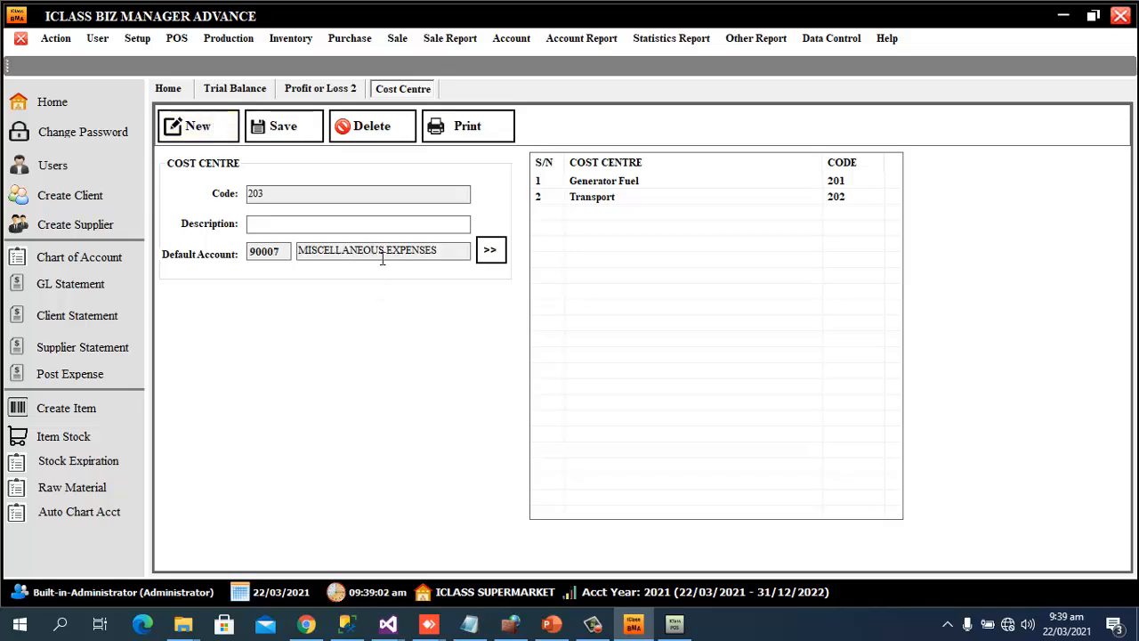
pyautogui.moveTo(447, 252); pyautogui.dragTo(279, 248)
pyautogui.click(520, 41)
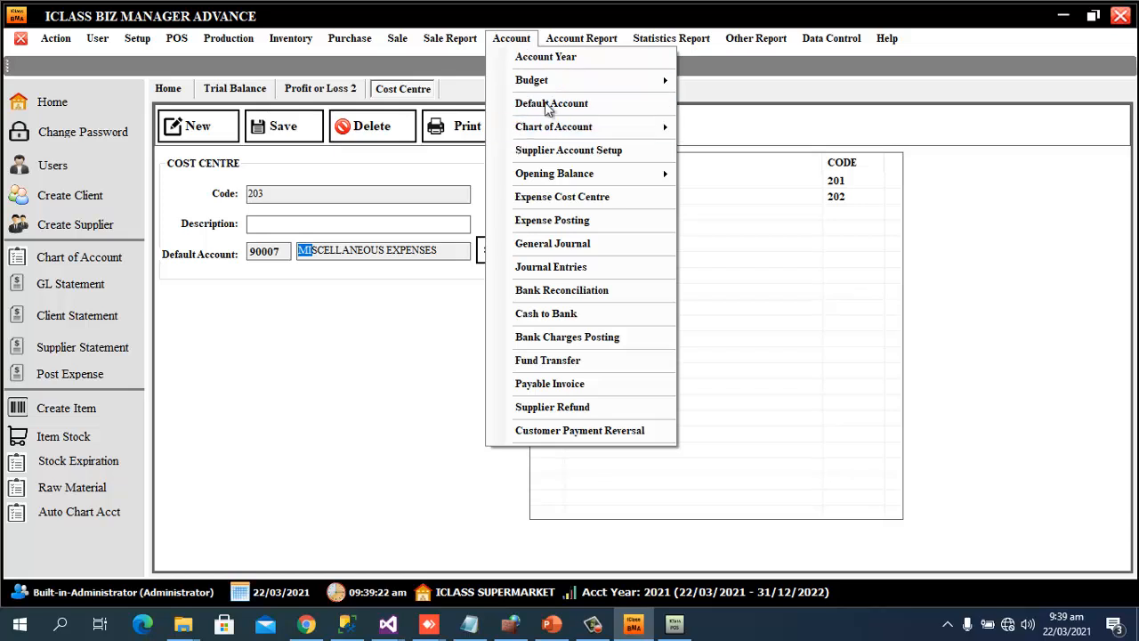
# Start a new expense posting with GTBANK as the paying account
pyautogui.click(570, 225)
pyautogui.click(261, 64)
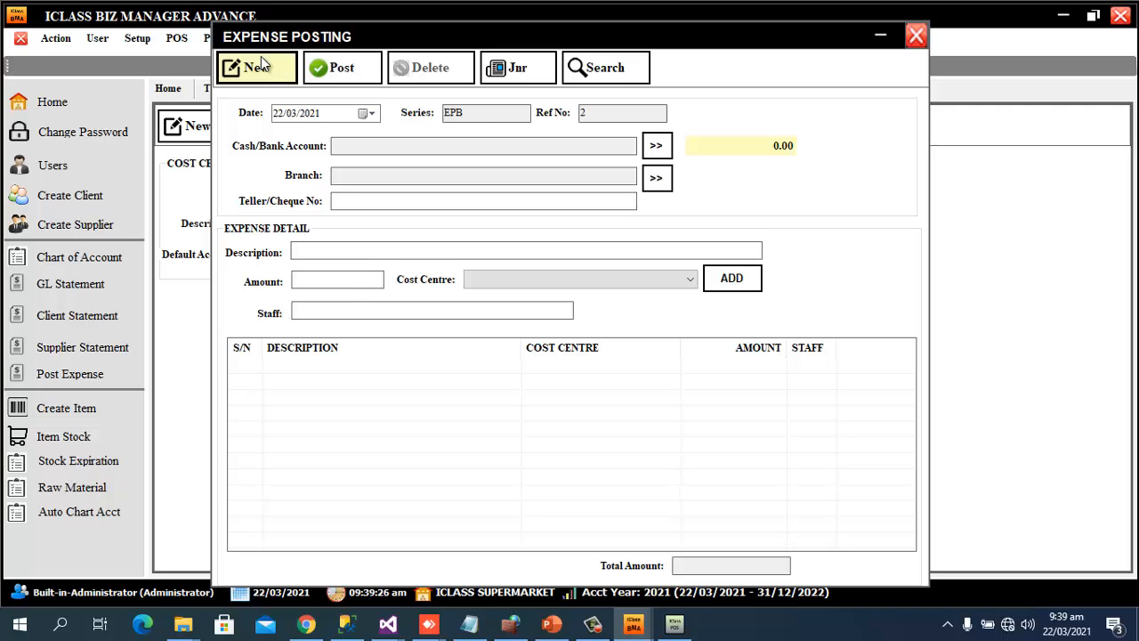
pyautogui.click(656, 146)
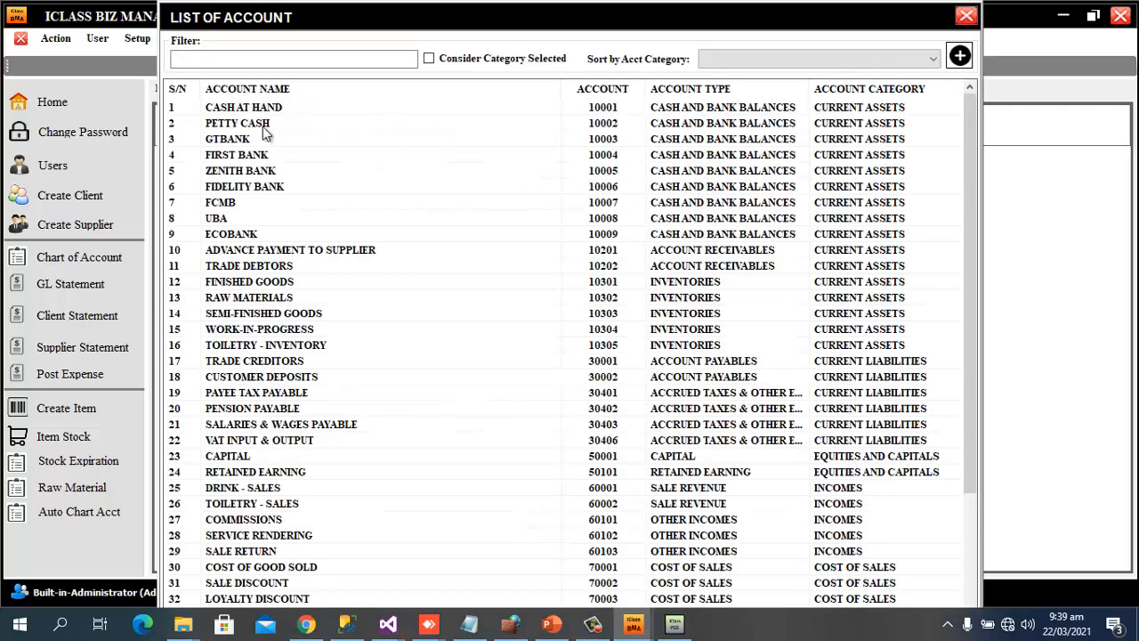
pyautogui.doubleClick(263, 126)
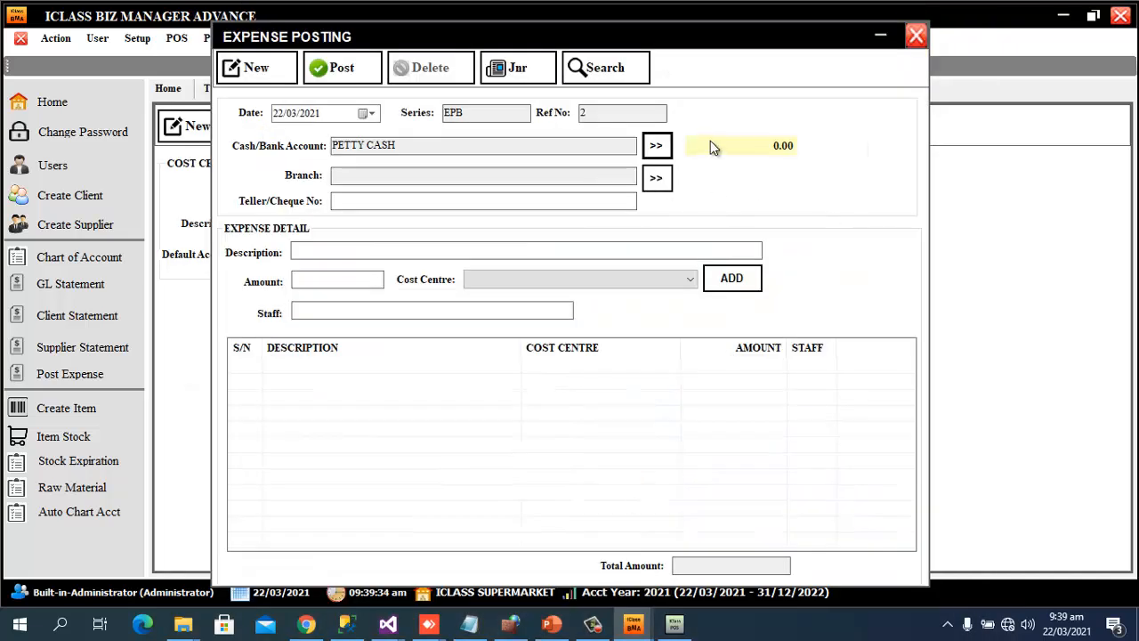
pyautogui.click(658, 146)
pyautogui.click(329, 53)
pyautogui.write('c')
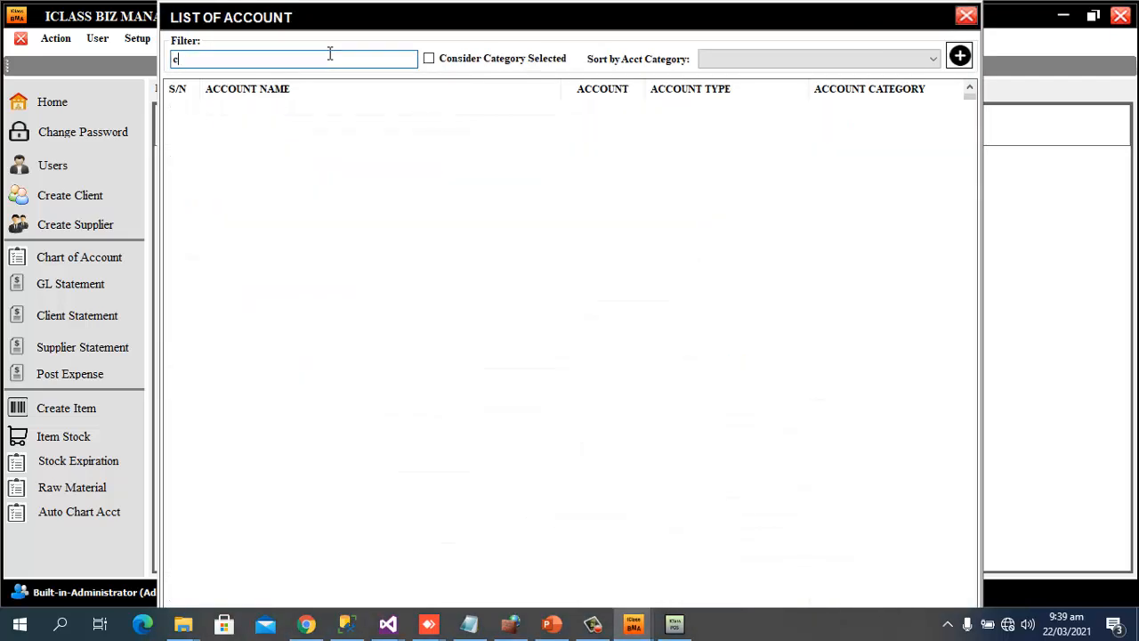
pyautogui.write('as')
pyautogui.doubleClick(272, 105)
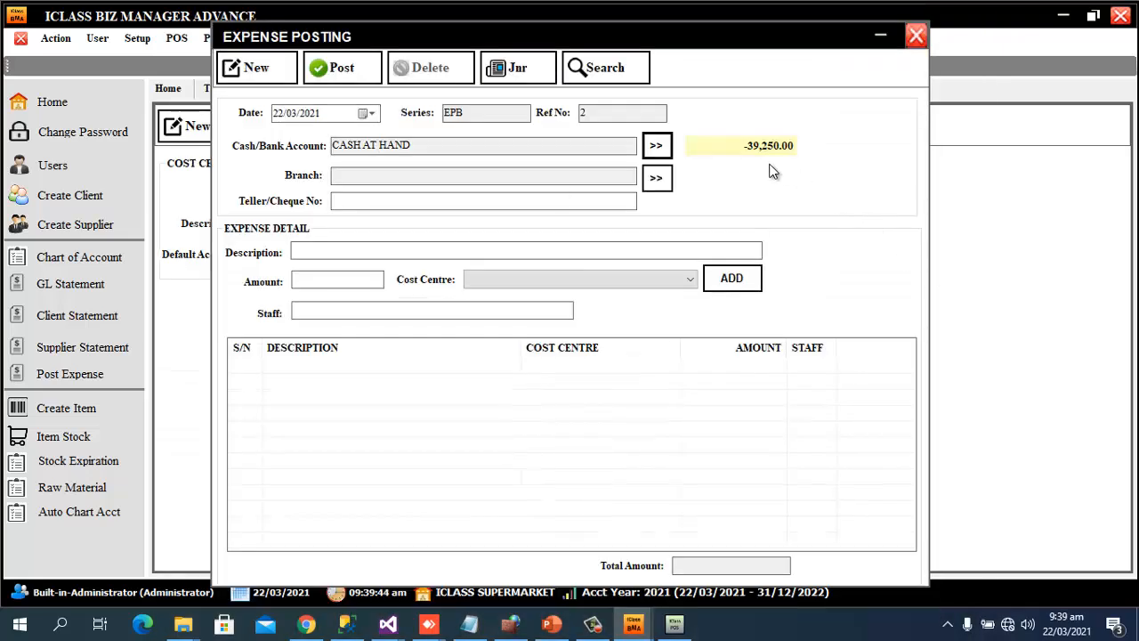
pyautogui.click(655, 147)
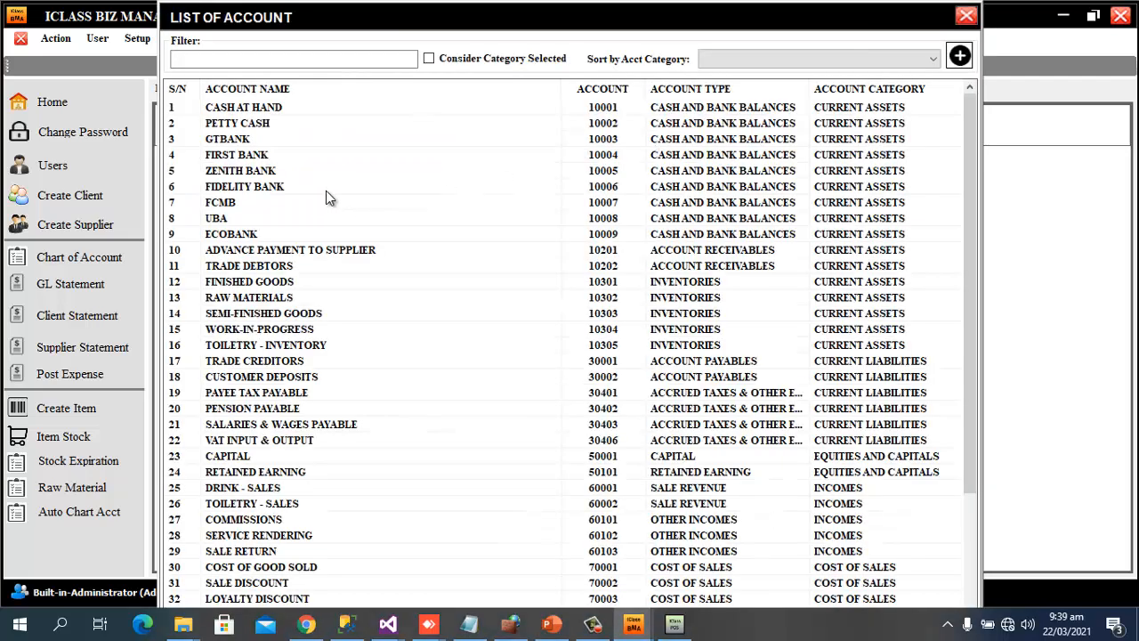
pyautogui.click(281, 60)
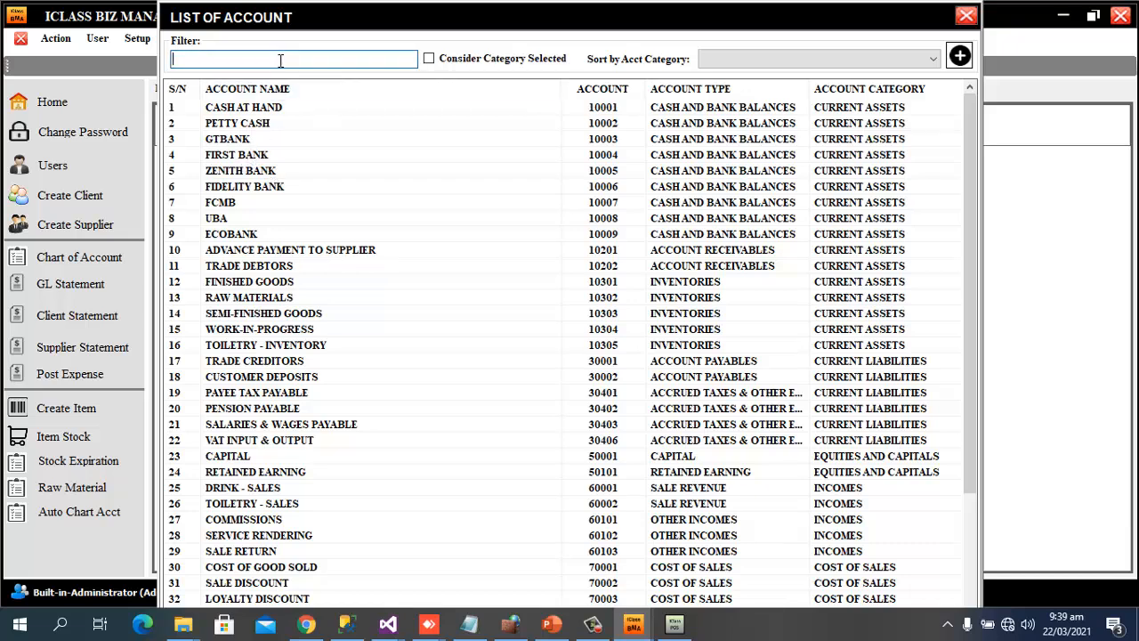
pyautogui.click(254, 145)
pyautogui.doubleClick(254, 145)
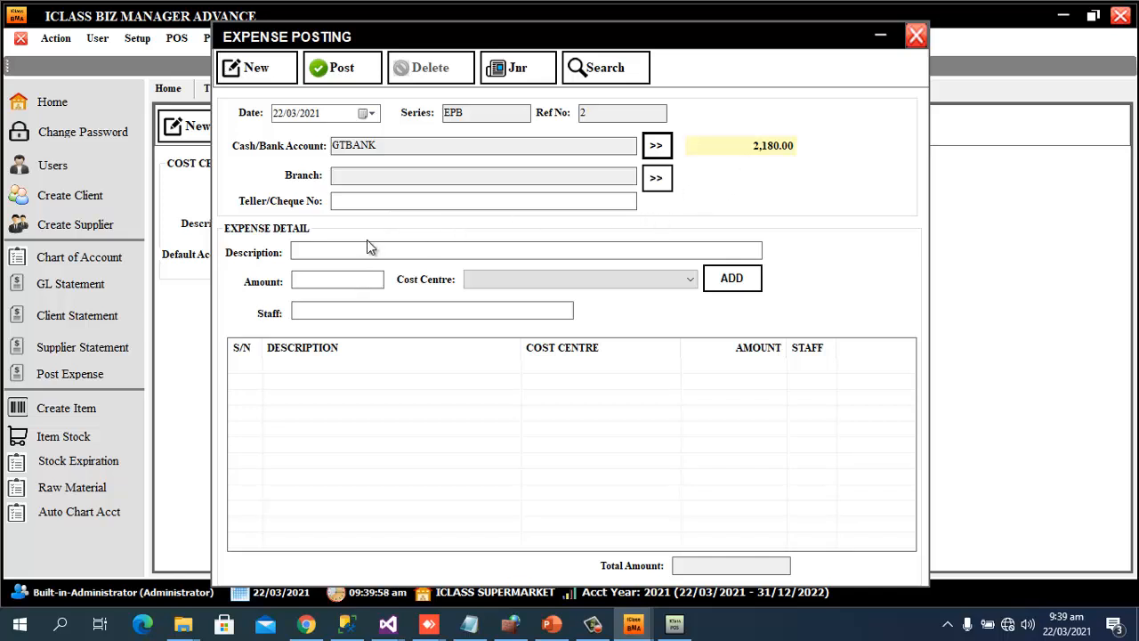
# Set the branch to HEAD OFFICE and describe the expense as 'Transport of goods from Head office to Ikeja'
pyautogui.click(656, 181)
pyautogui.doubleClick(436, 145)
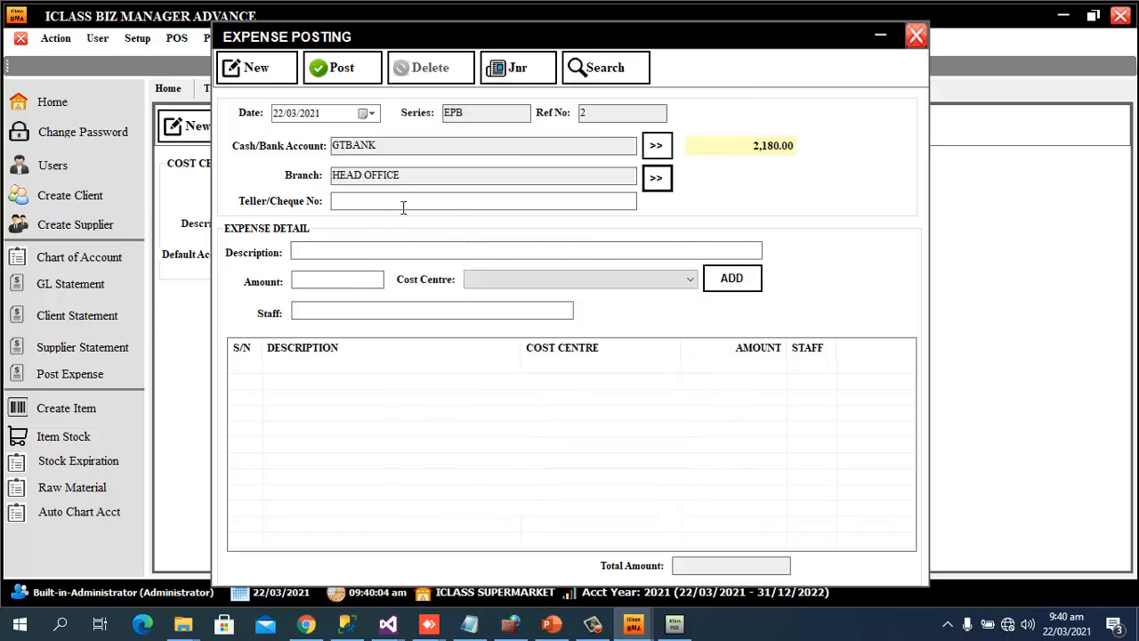
pyautogui.click(413, 204)
pyautogui.click(360, 252)
pyautogui.write('Transportof g')
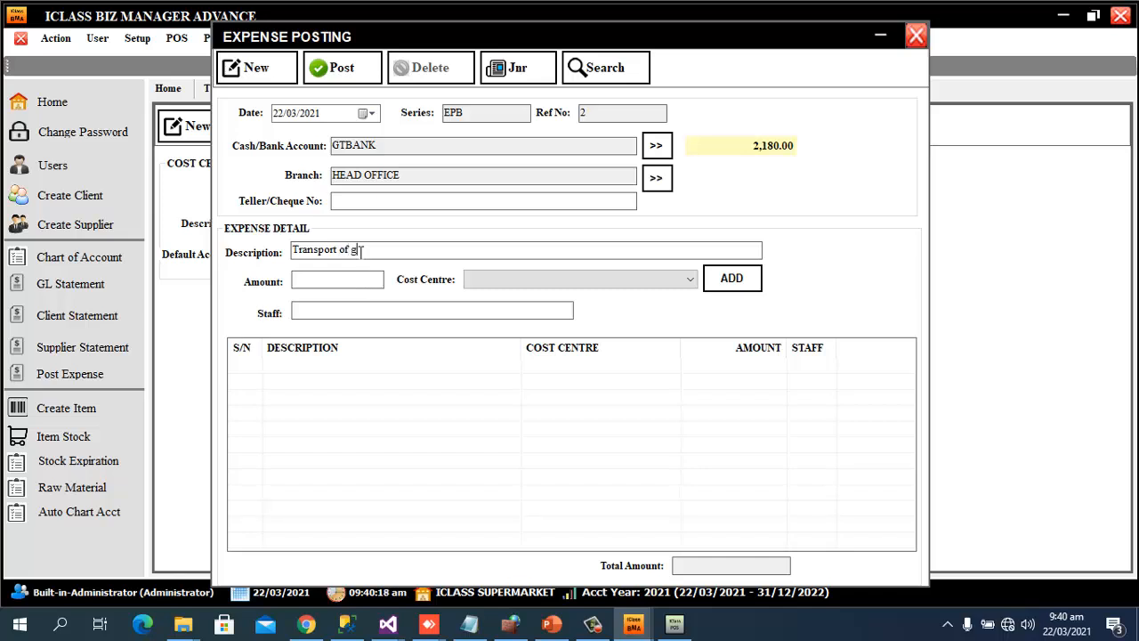
pyautogui.write('oods from Head office to Ike')
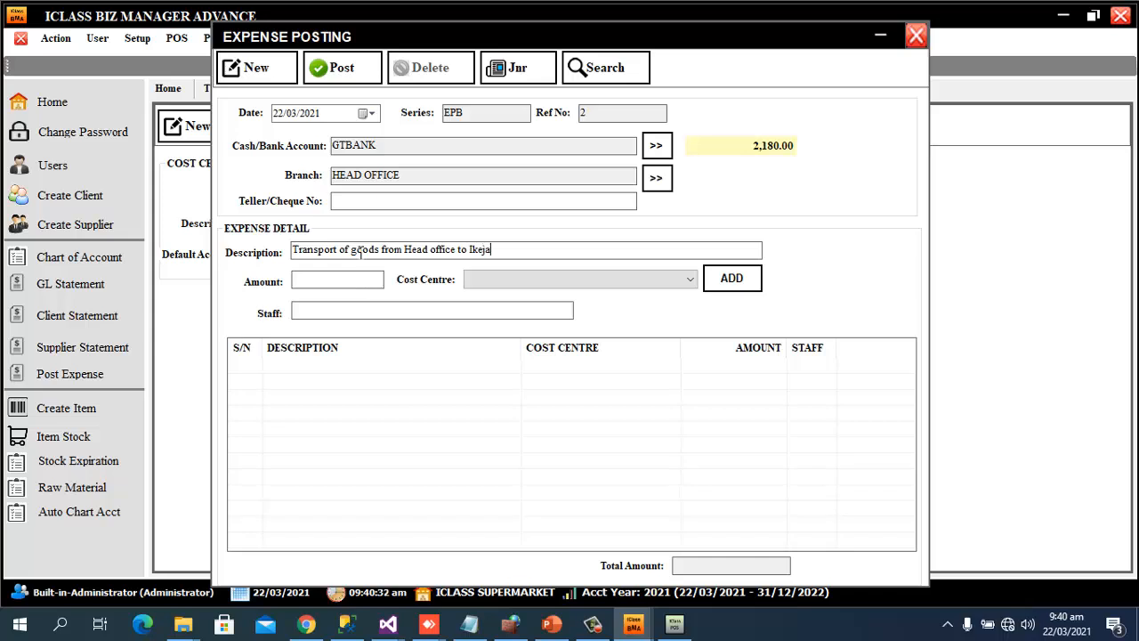
pyautogui.write('ja')
# Add the line with amount 200, cost centre Transport and the staff member
pyautogui.click(363, 286)
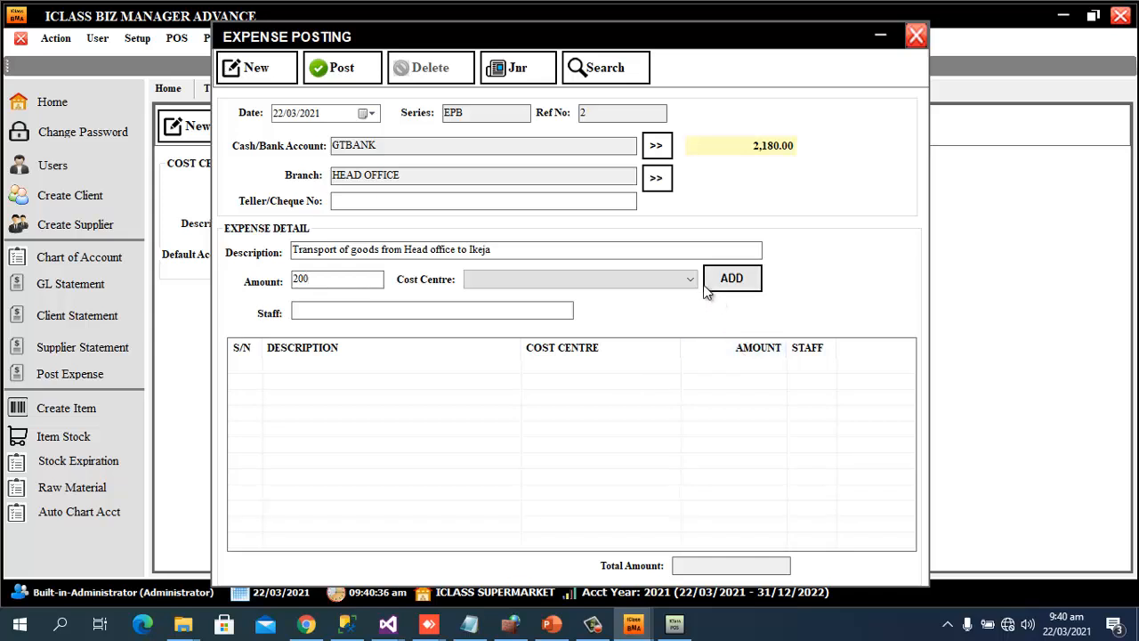
pyautogui.click(676, 281)
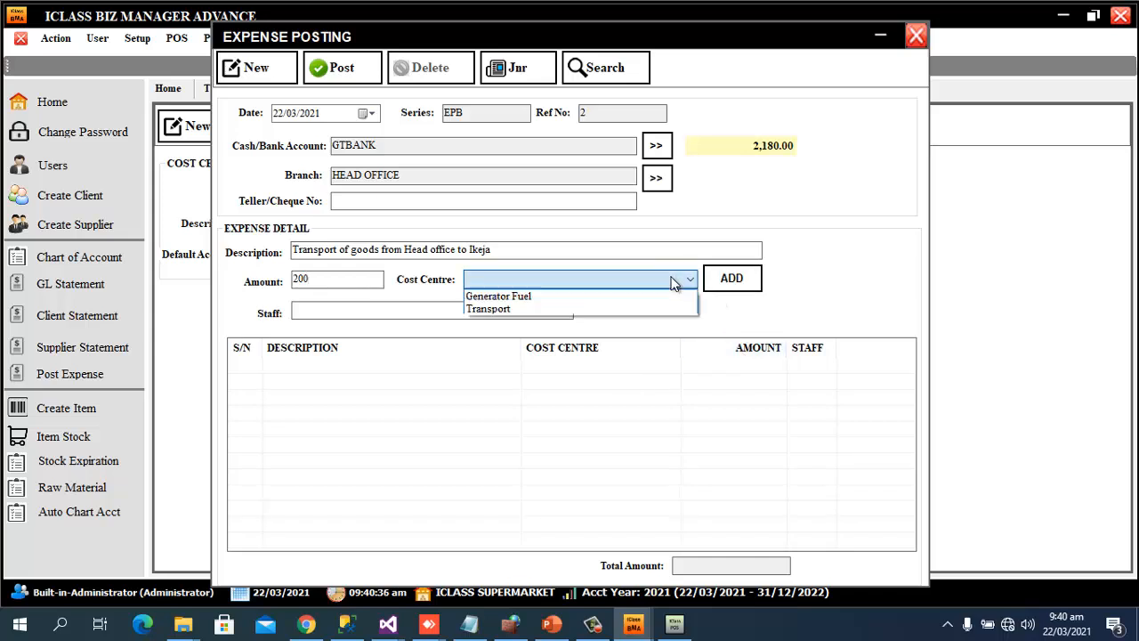
pyautogui.click(512, 310)
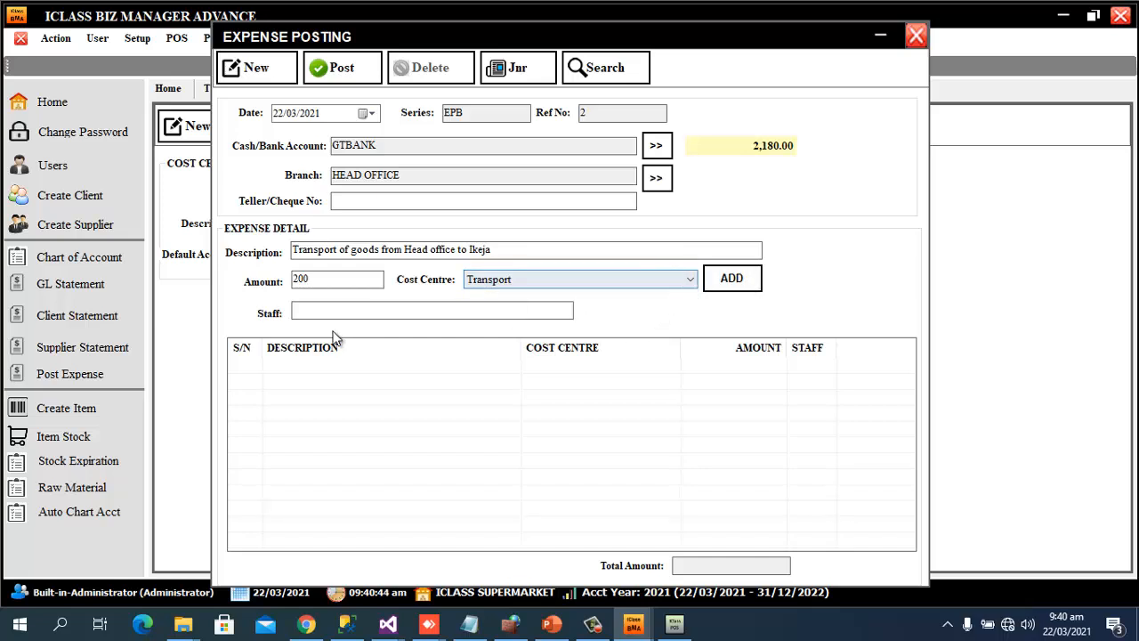
pyautogui.click(363, 314)
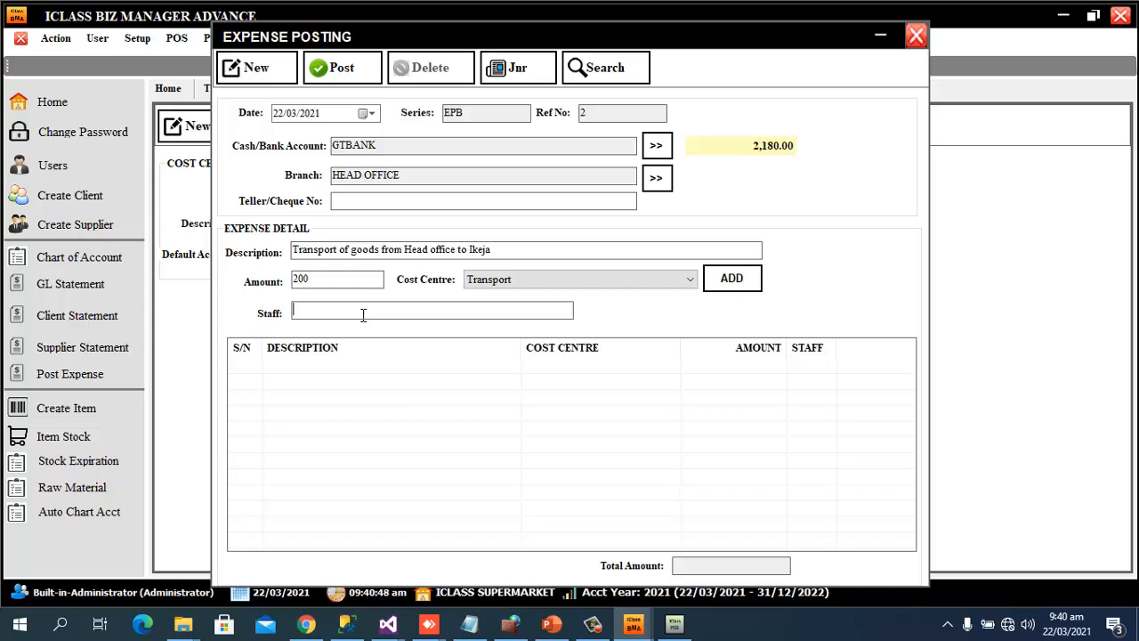
pyautogui.write('Seun')
pyautogui.click(736, 278)
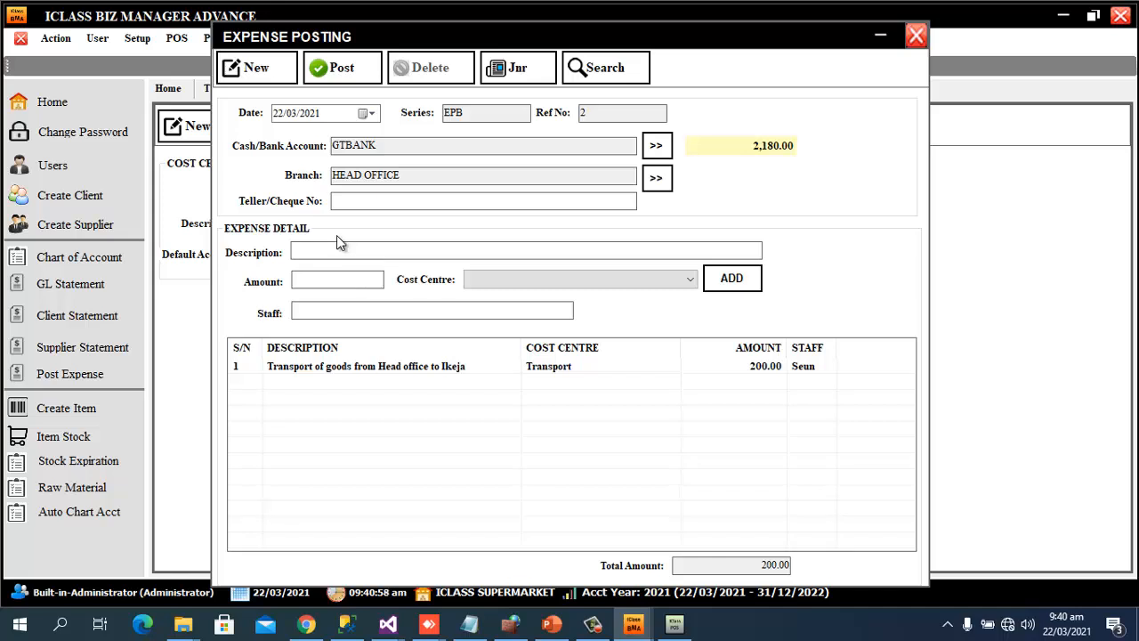
# Add a 'Fuelling of Generator 3litres' line for 450 under the Generator Fuel cost centre
pyautogui.write('Fuel')
pyautogui.write('li')
pyautogui.write('ng of')
pyautogui.write(' Gebn')
pyautogui.write('rat')
pyautogui.write('or')
pyautogui.write(' 3litres')
pyautogui.click(350, 284)
pyautogui.write('450')
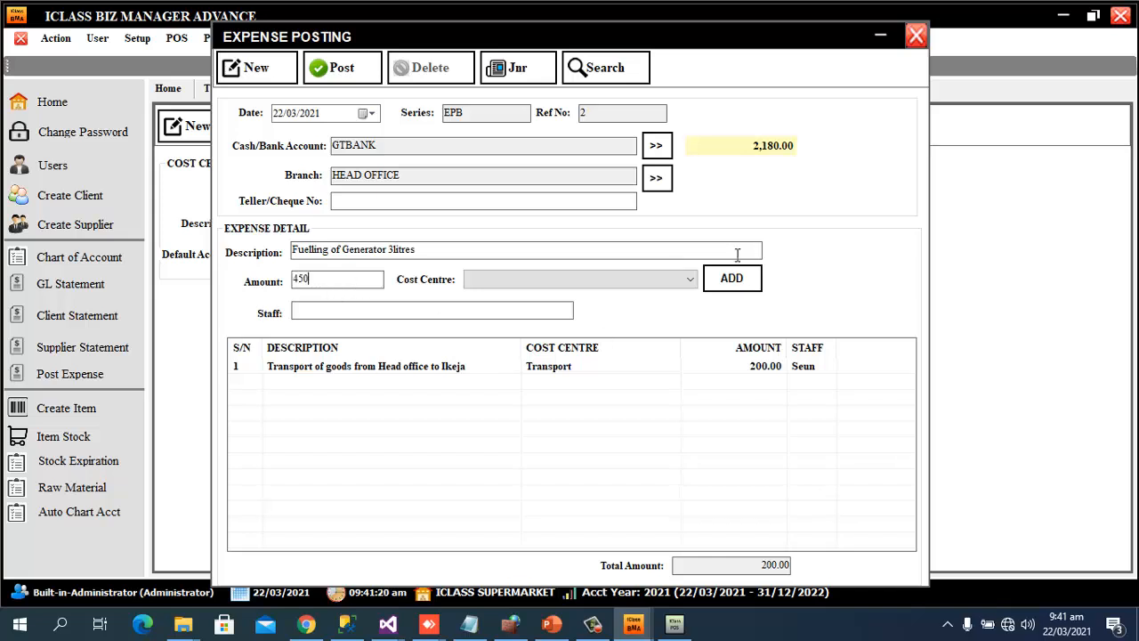
pyautogui.click(653, 278)
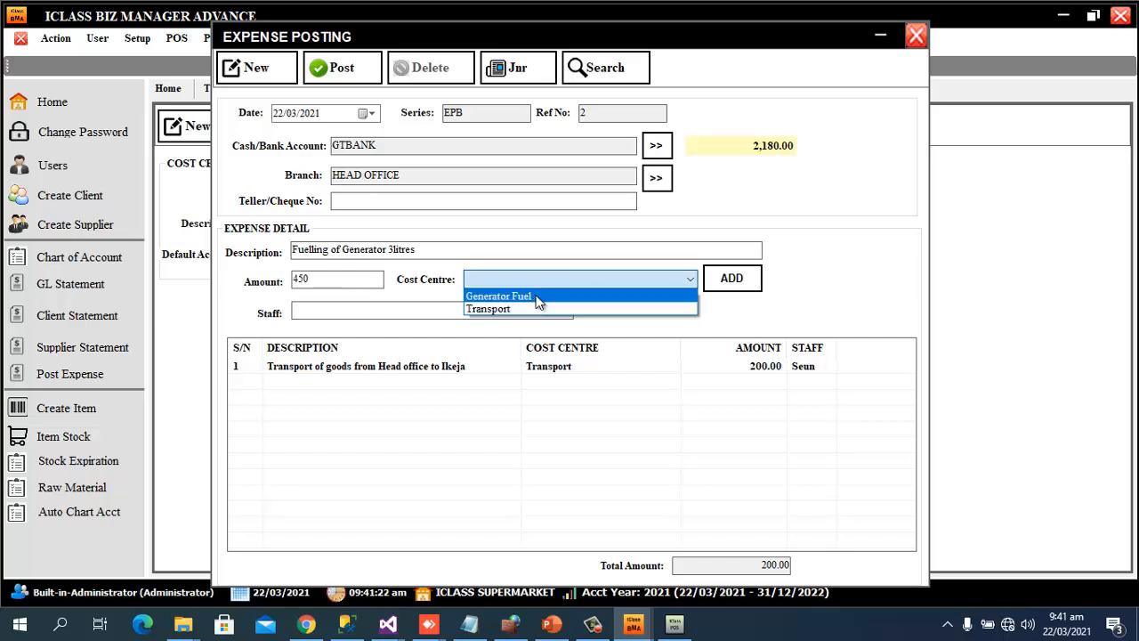
pyautogui.click(536, 296)
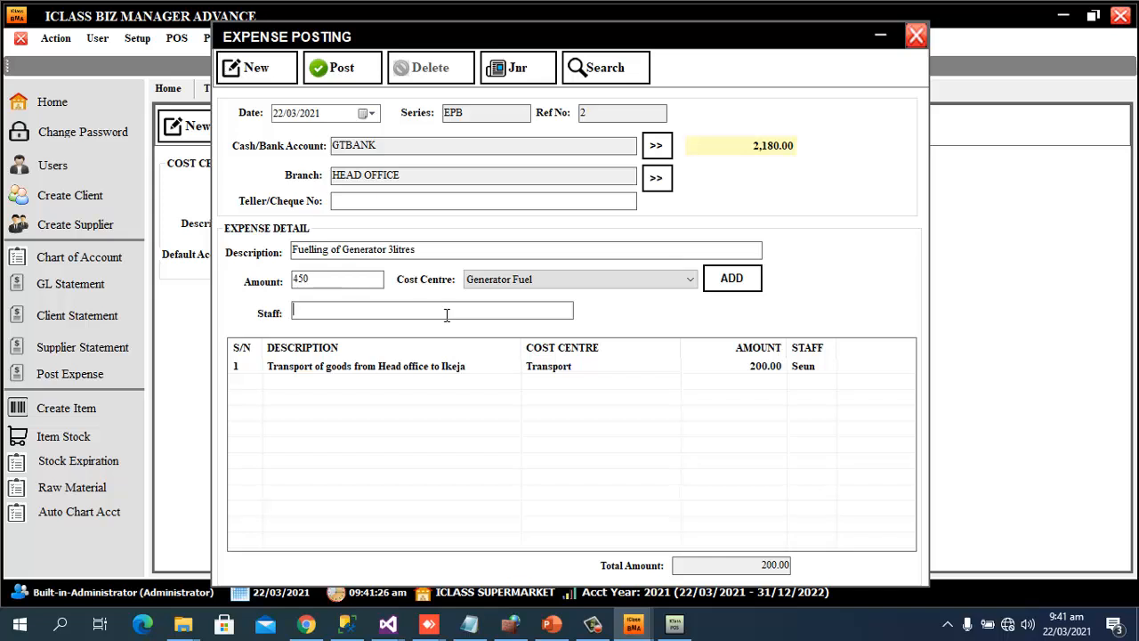
pyautogui.click(736, 286)
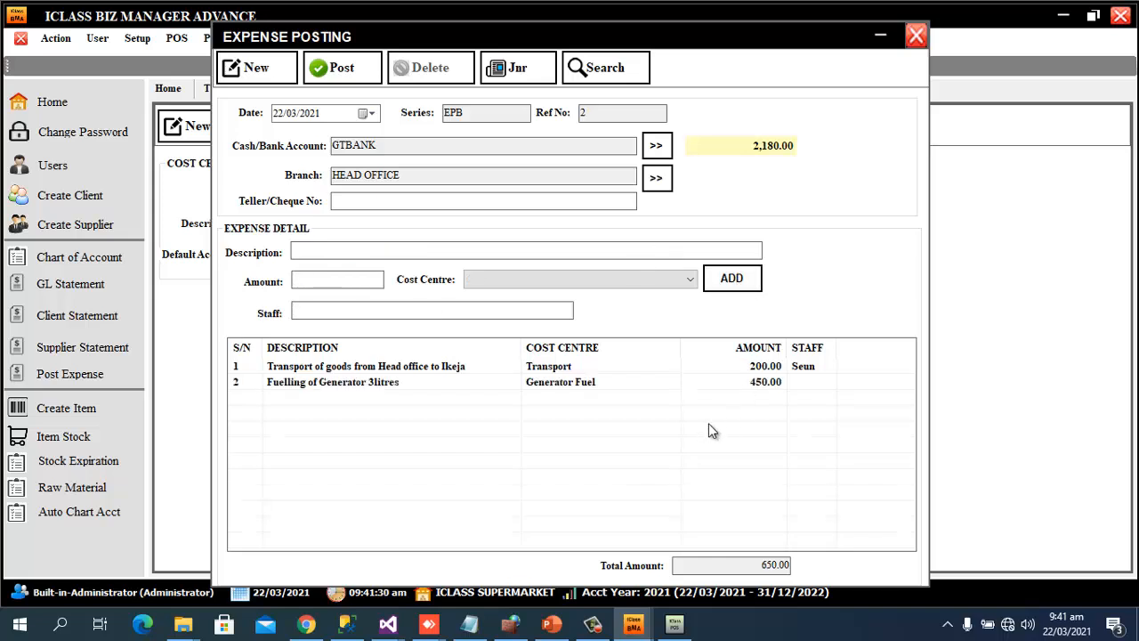
# Post expense EPB 2 for 650.00, confirm, and check its balanced journal entries
pyautogui.click(356, 82)
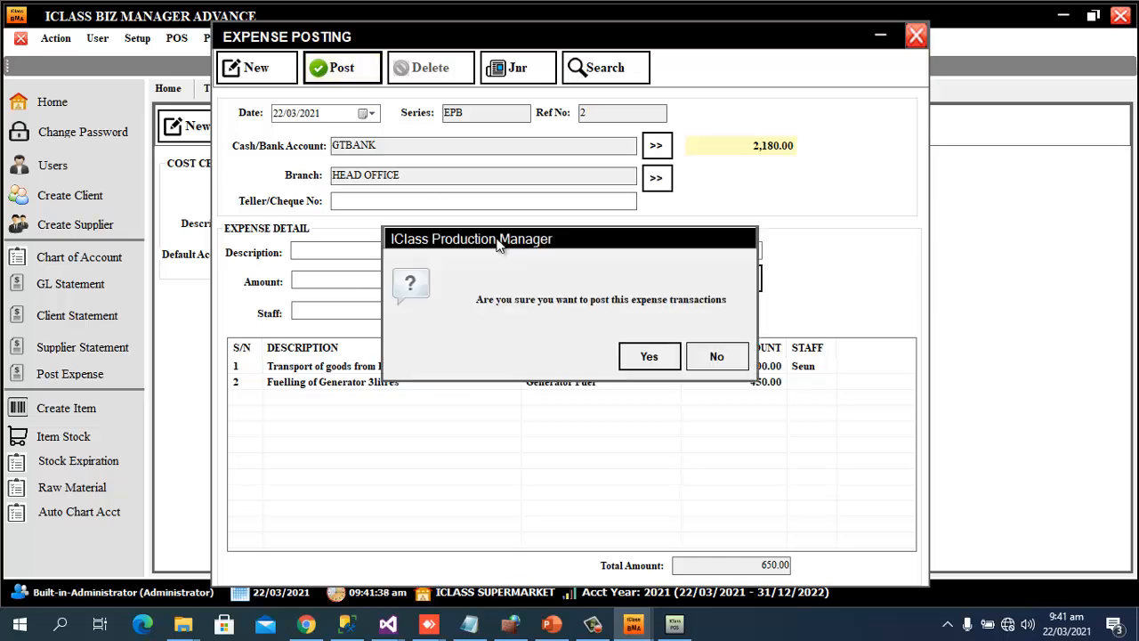
pyautogui.click(650, 359)
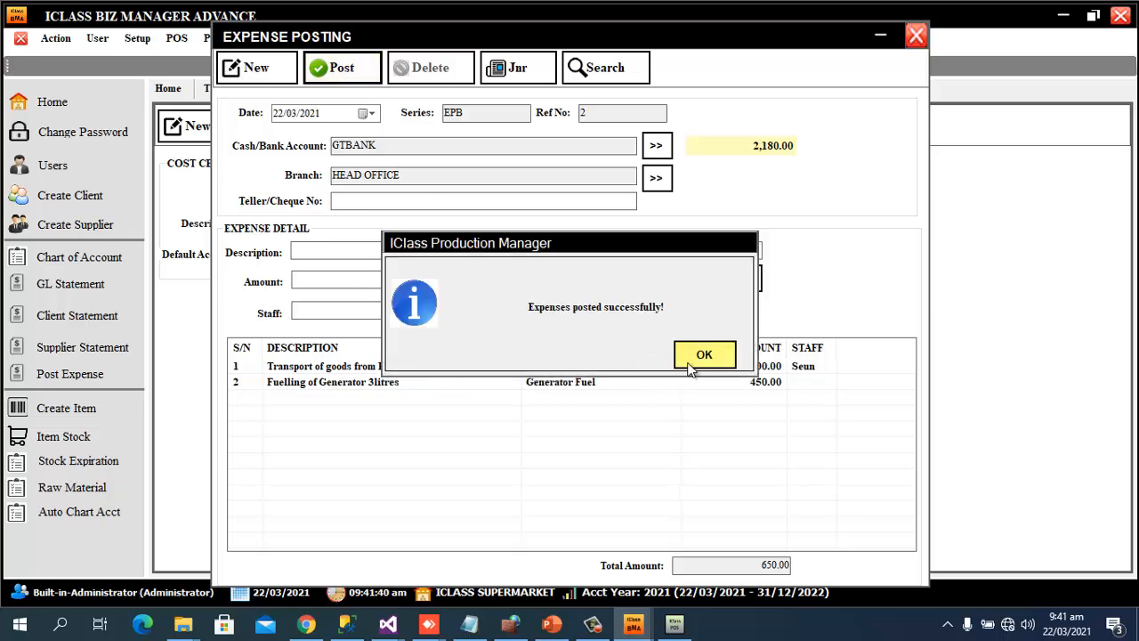
pyautogui.click(693, 360)
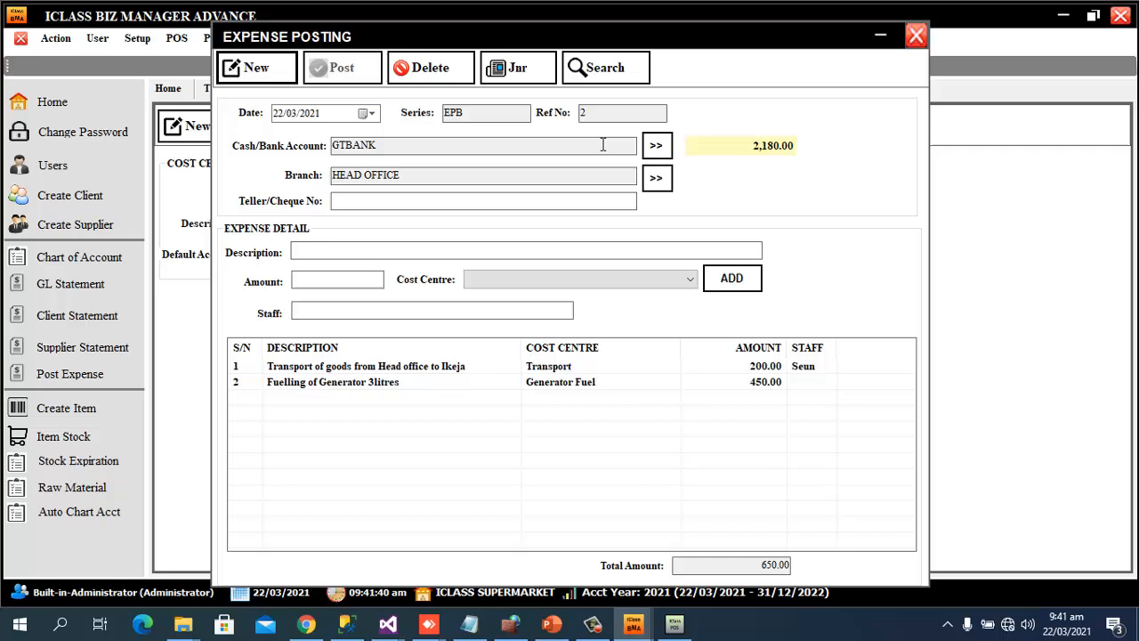
pyautogui.click(525, 71)
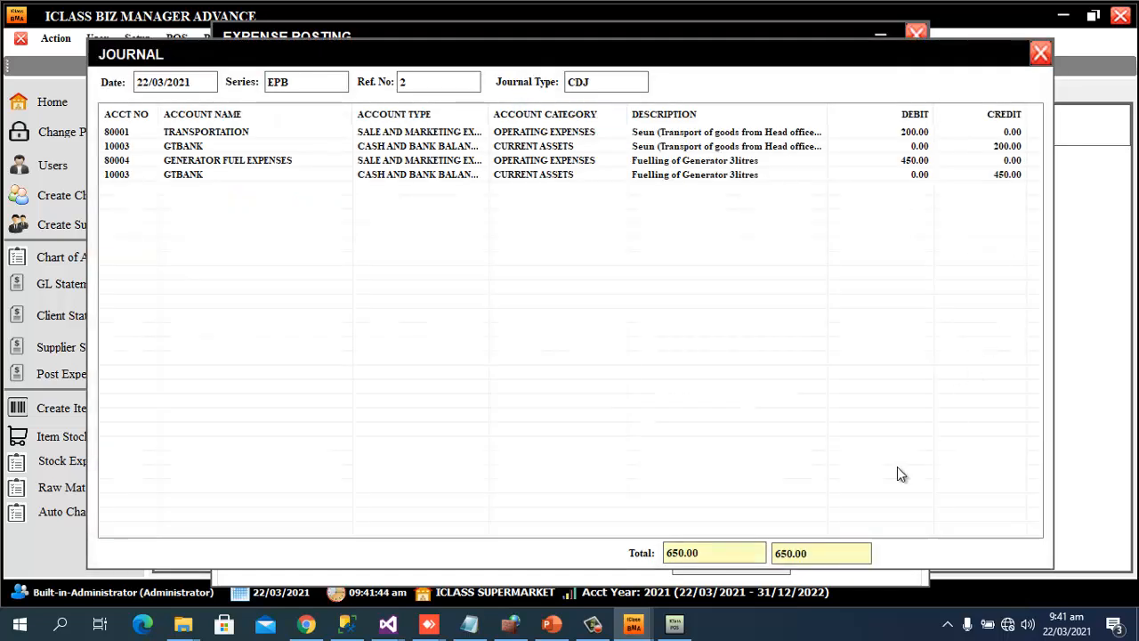
pyautogui.click(1040, 55)
# Generate the Profit or Loss statement and review 3,930.00 income, 1,130.00 gross profit and 650.00 expenses
pyautogui.click(917, 33)
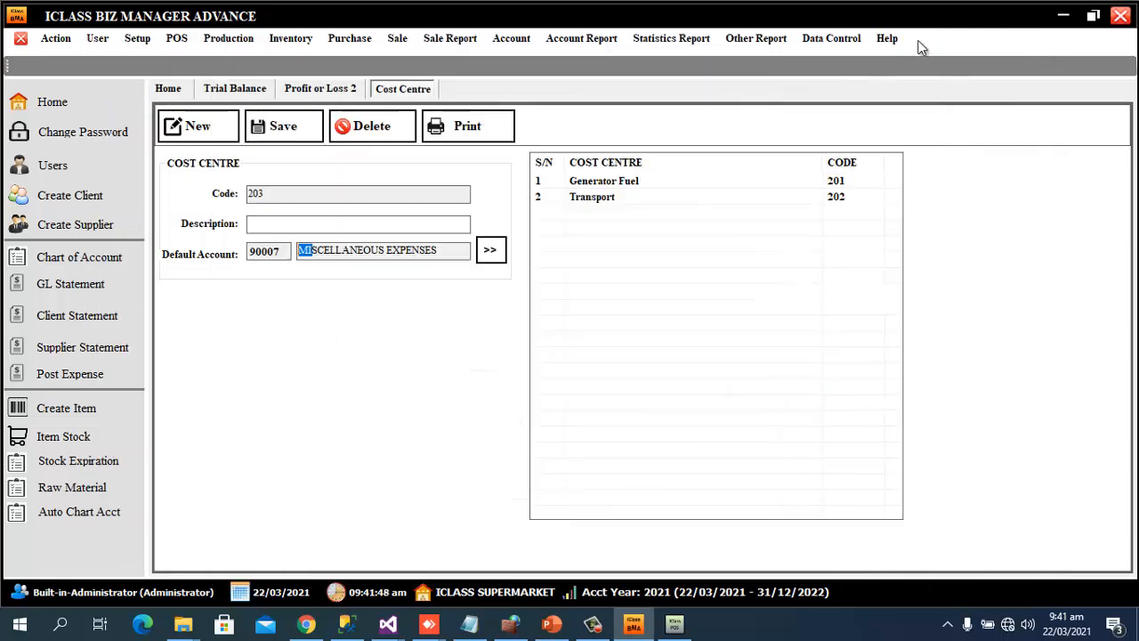
pyautogui.click(301, 92)
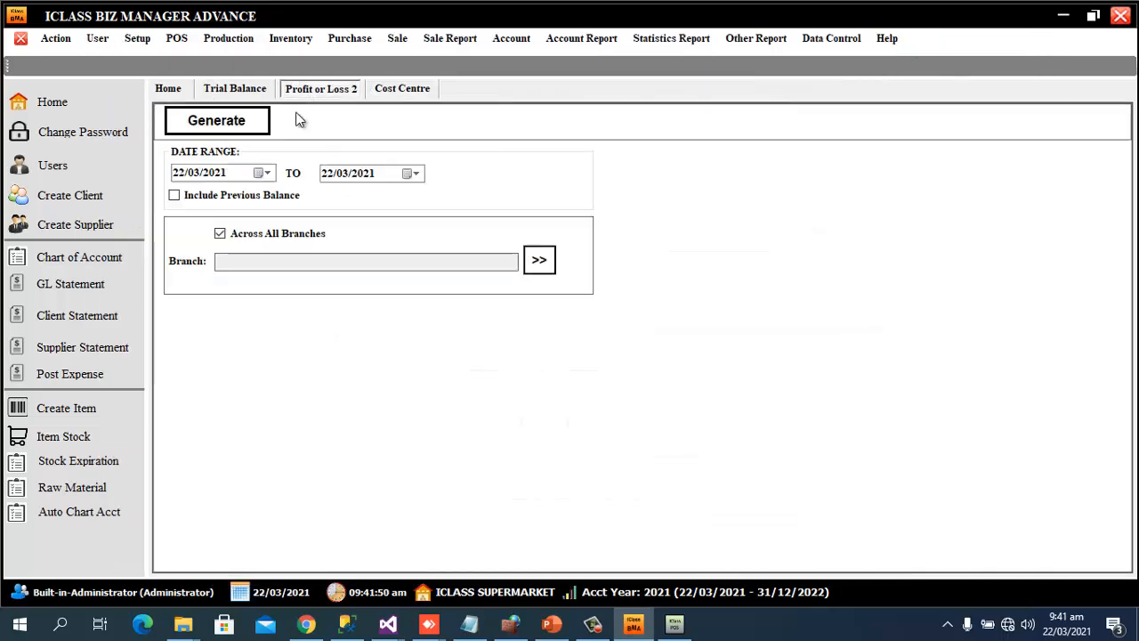
pyautogui.click(204, 120)
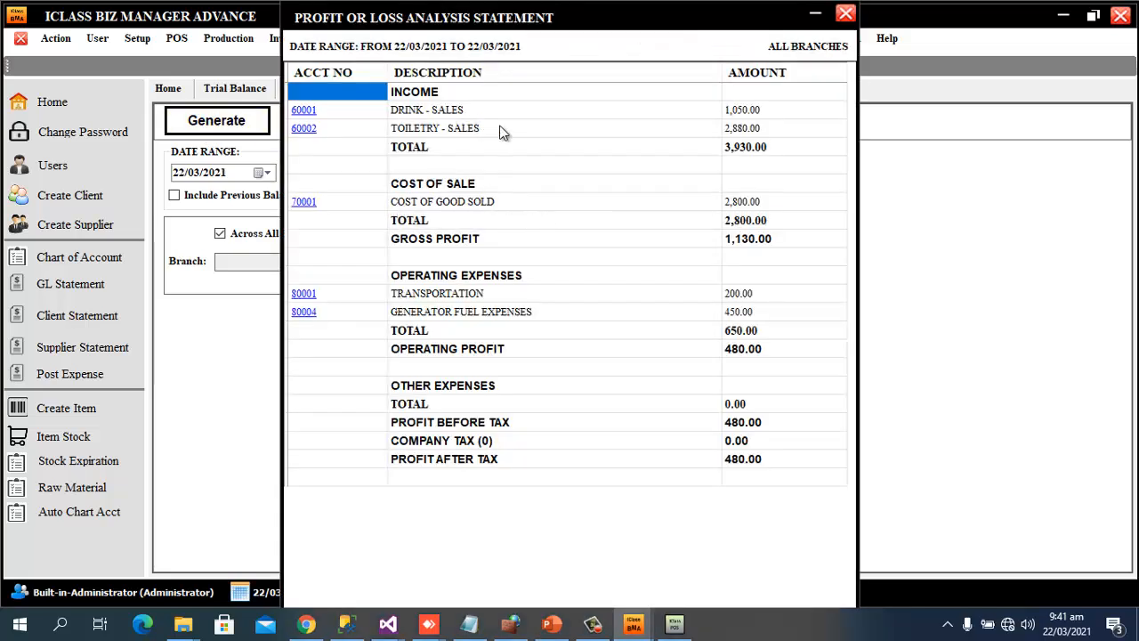
pyautogui.click(762, 147)
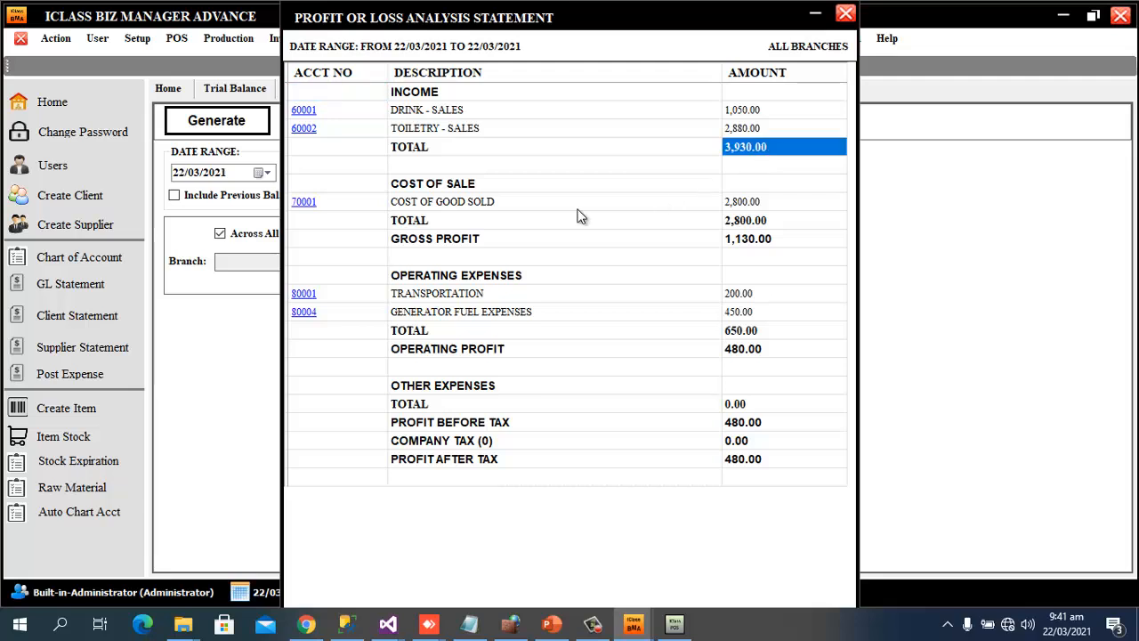
pyautogui.click(743, 222)
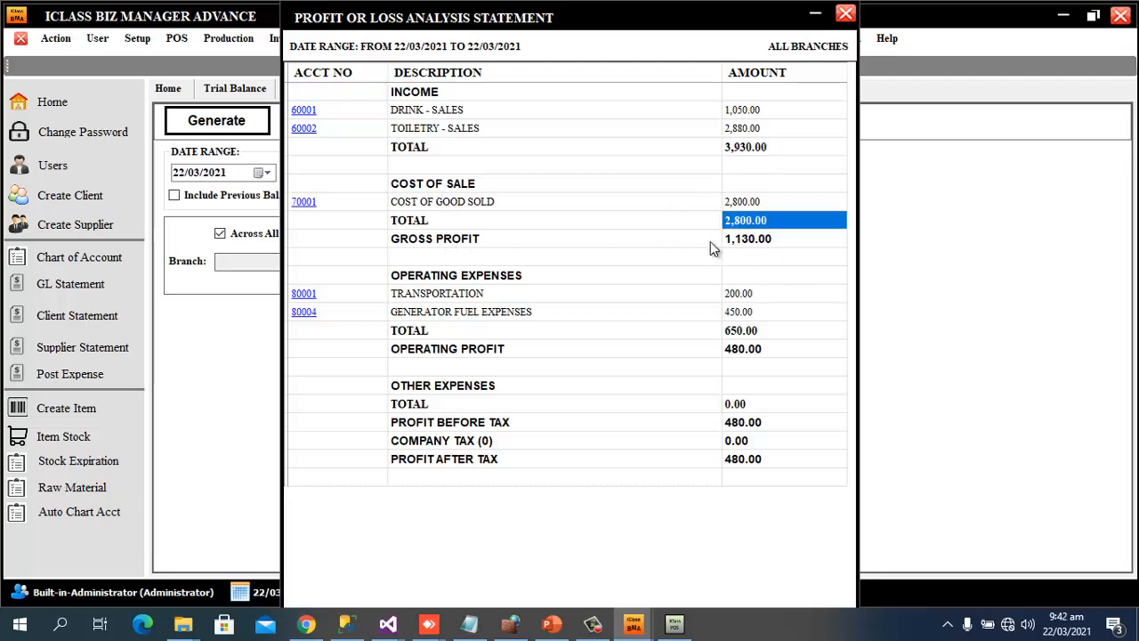
pyautogui.click(745, 240)
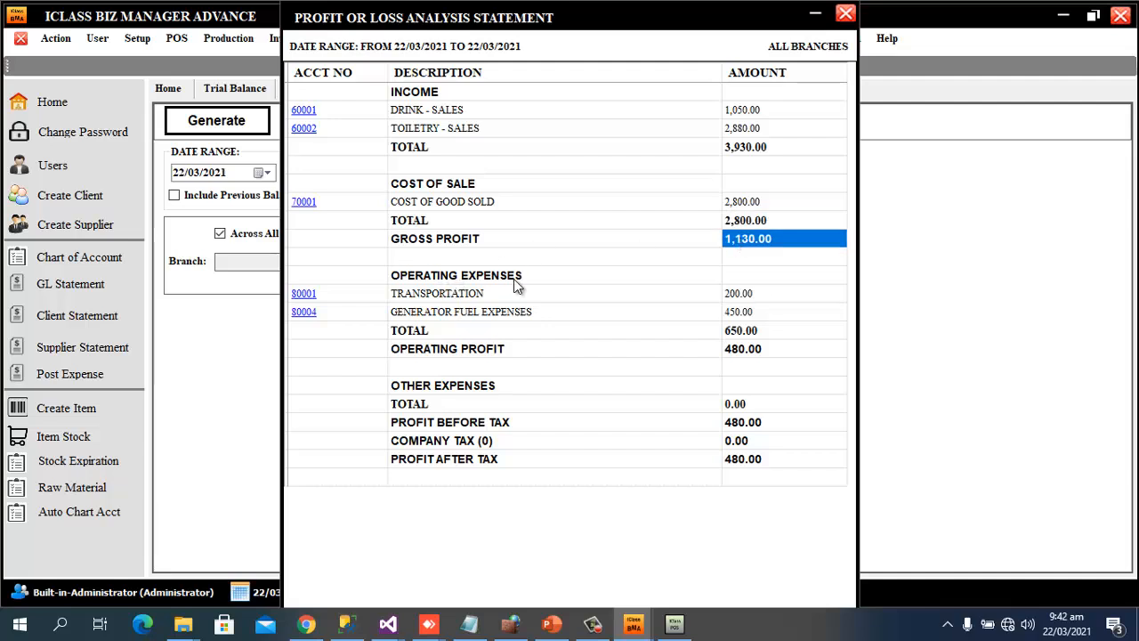
pyautogui.click(732, 293)
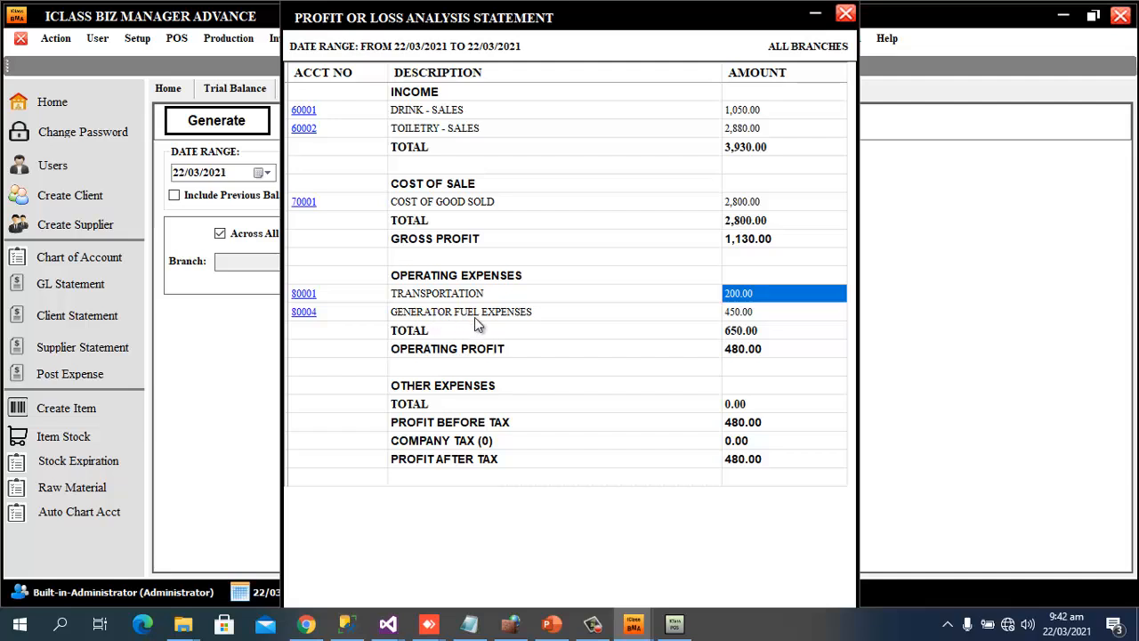
pyautogui.click(733, 312)
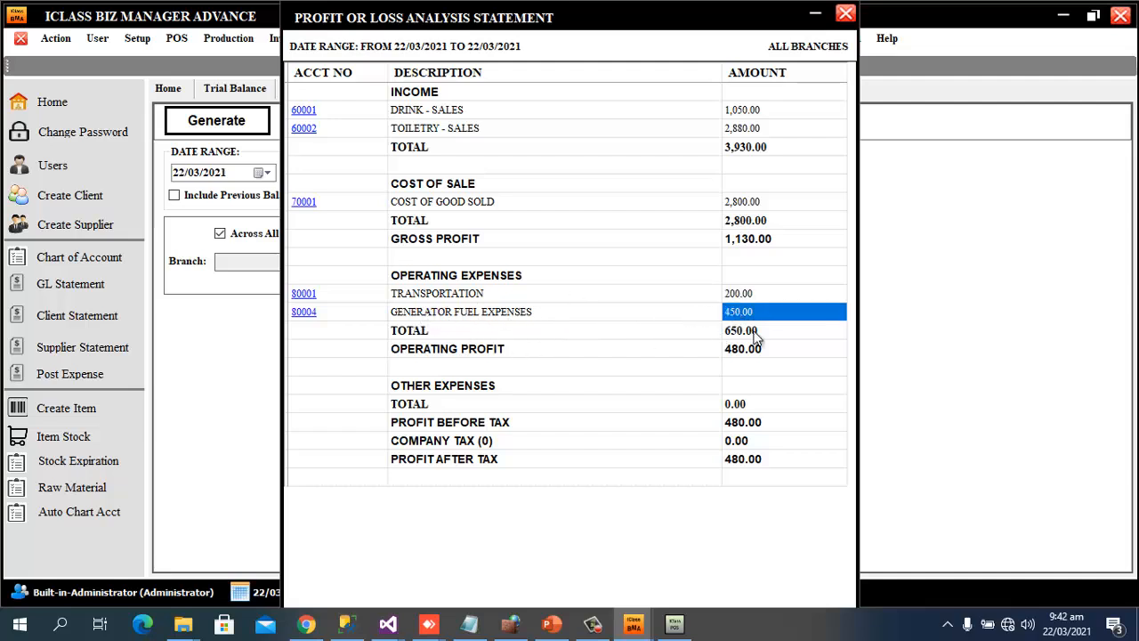
pyautogui.click(740, 331)
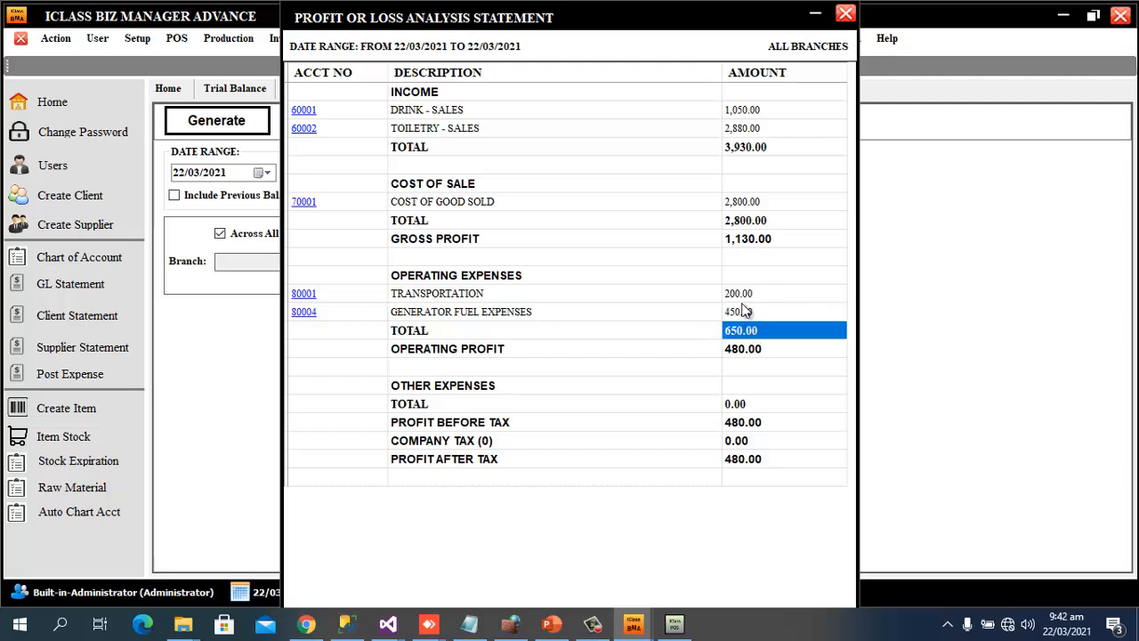
# Review the 480.00 operating profit, 480.00 profit before tax and 0.00 company tax, then close the statement
pyautogui.click(741, 246)
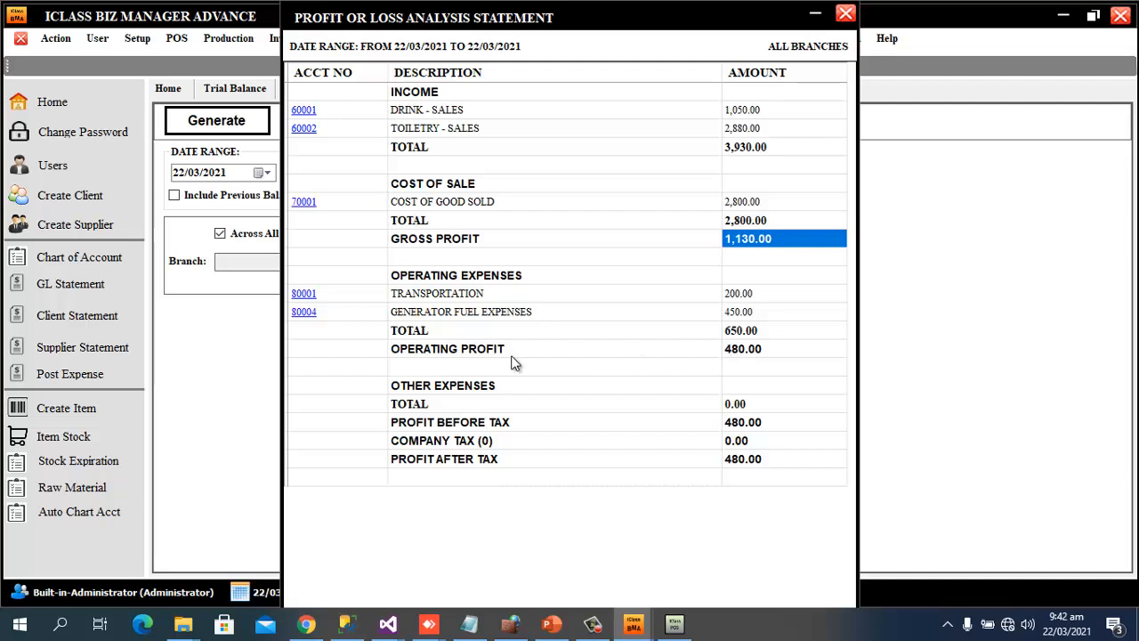
pyautogui.click(761, 358)
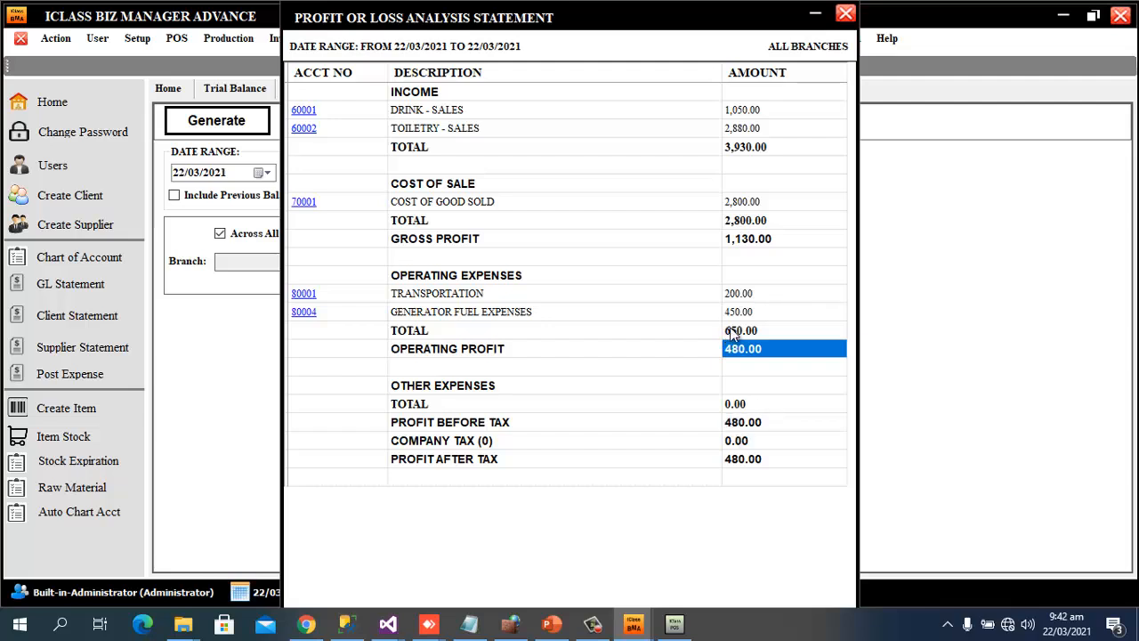
pyautogui.click(746, 424)
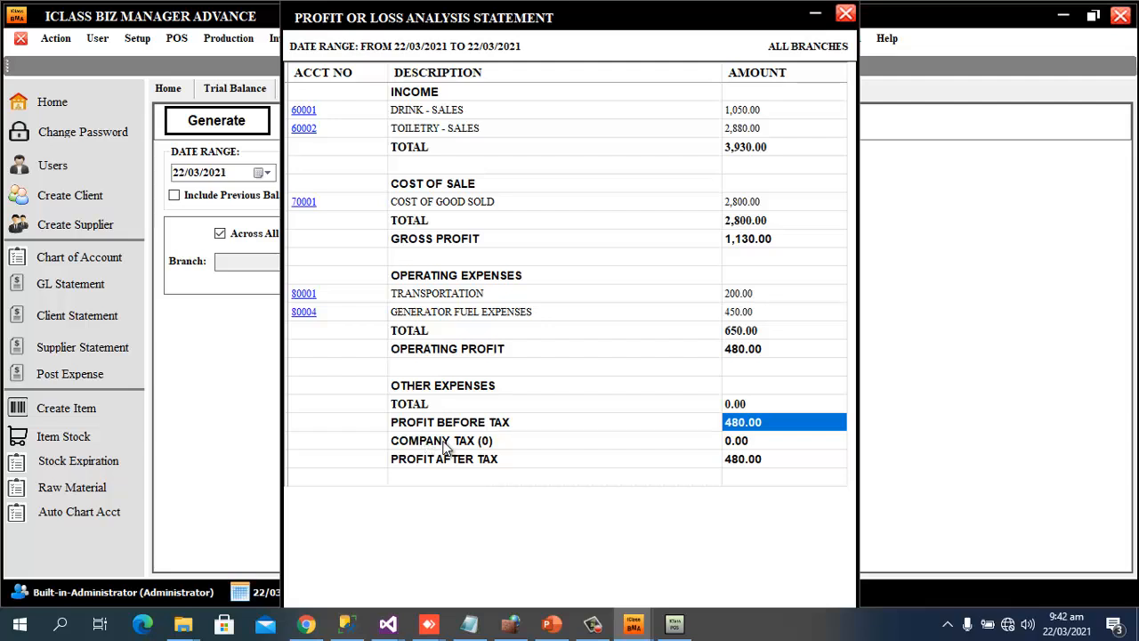
pyautogui.click(448, 443)
pyautogui.click(746, 443)
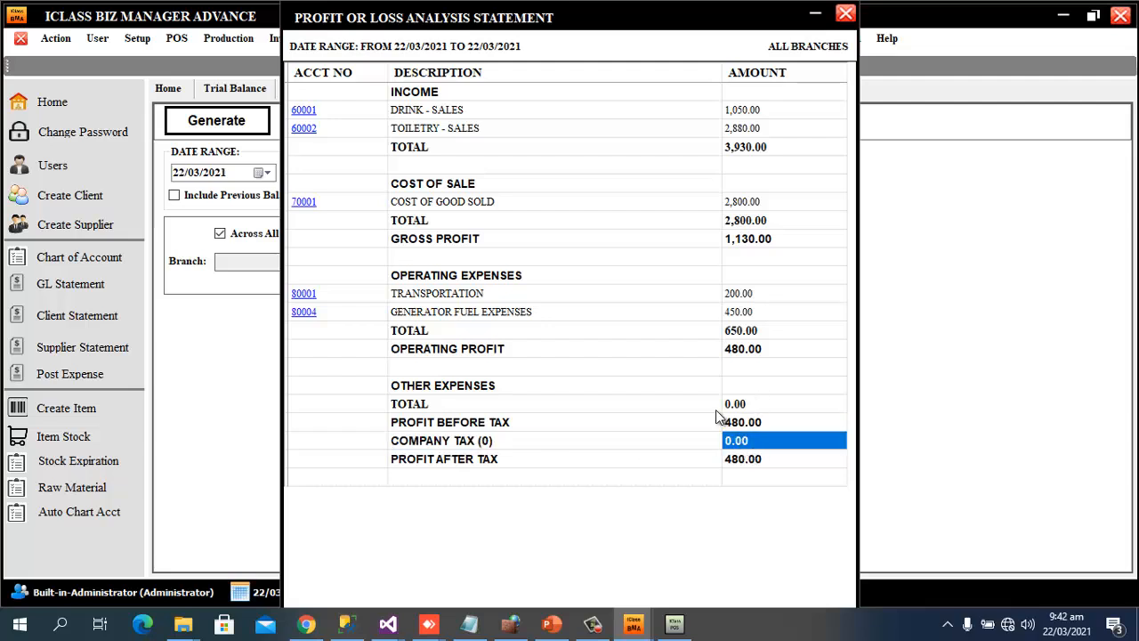
pyautogui.click(846, 14)
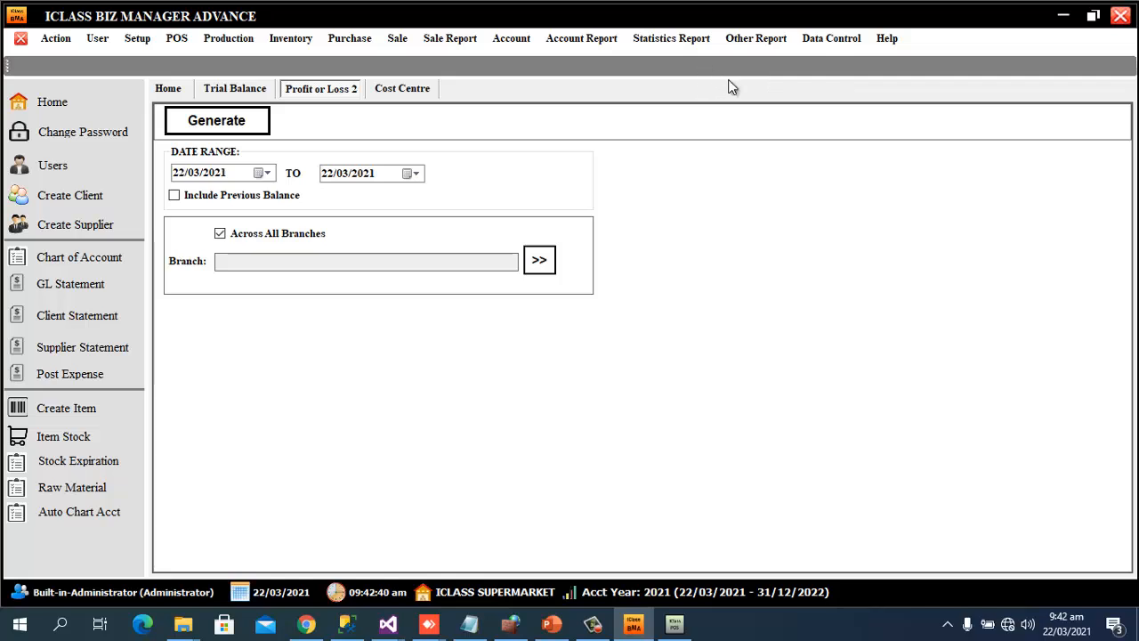
# Generate the Balance Sheet for 22/03/2021, review its current assets, then close it
pyautogui.click(593, 41)
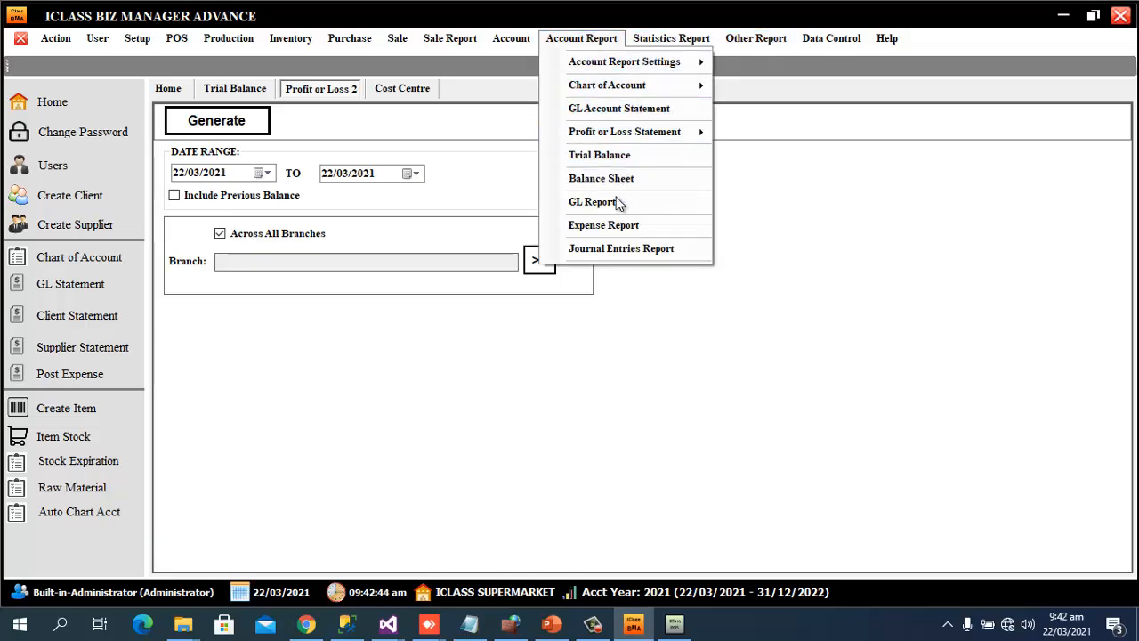
pyautogui.click(601, 179)
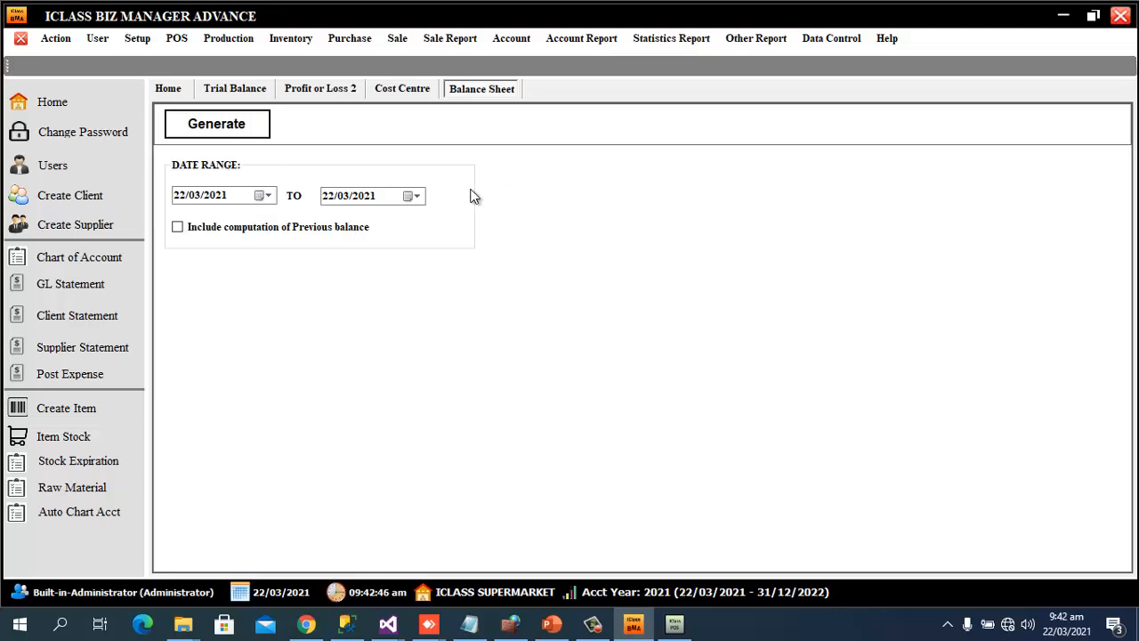
pyautogui.click(259, 130)
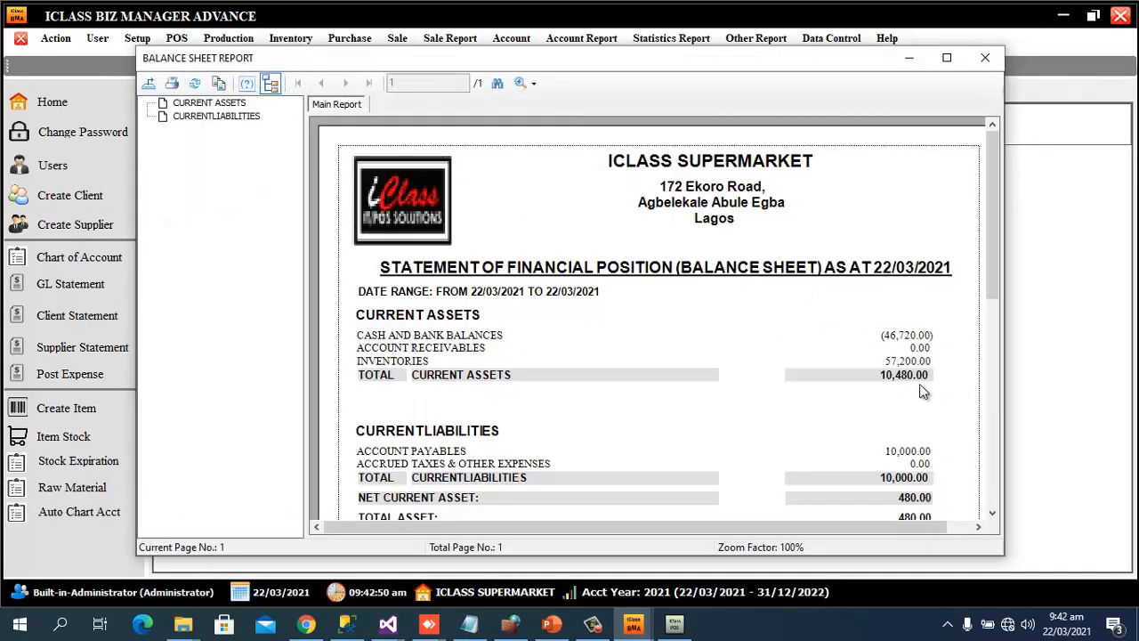
pyautogui.scroll(-3, 916, 373)
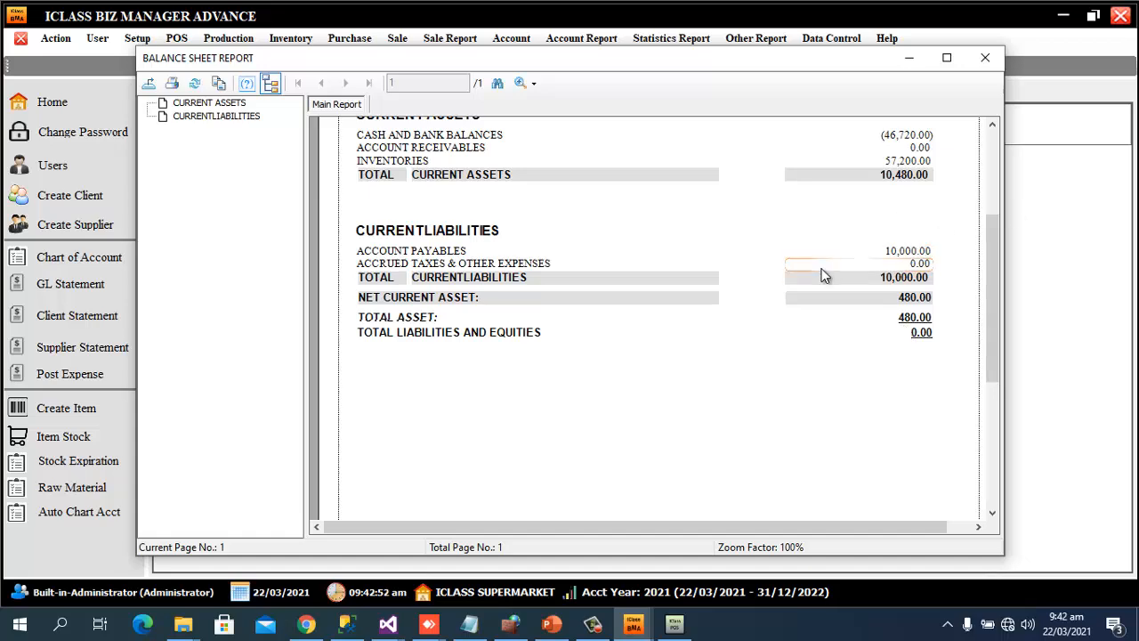
pyautogui.scroll(3, 541, 330)
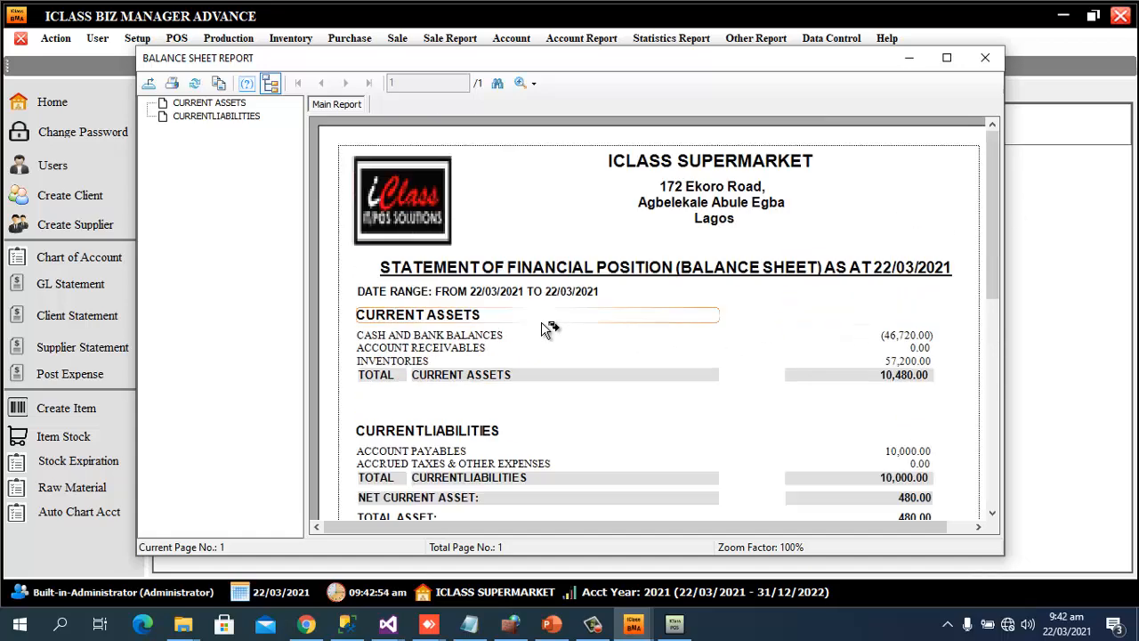
pyautogui.click(447, 317)
pyautogui.scroll(-3, 461, 417)
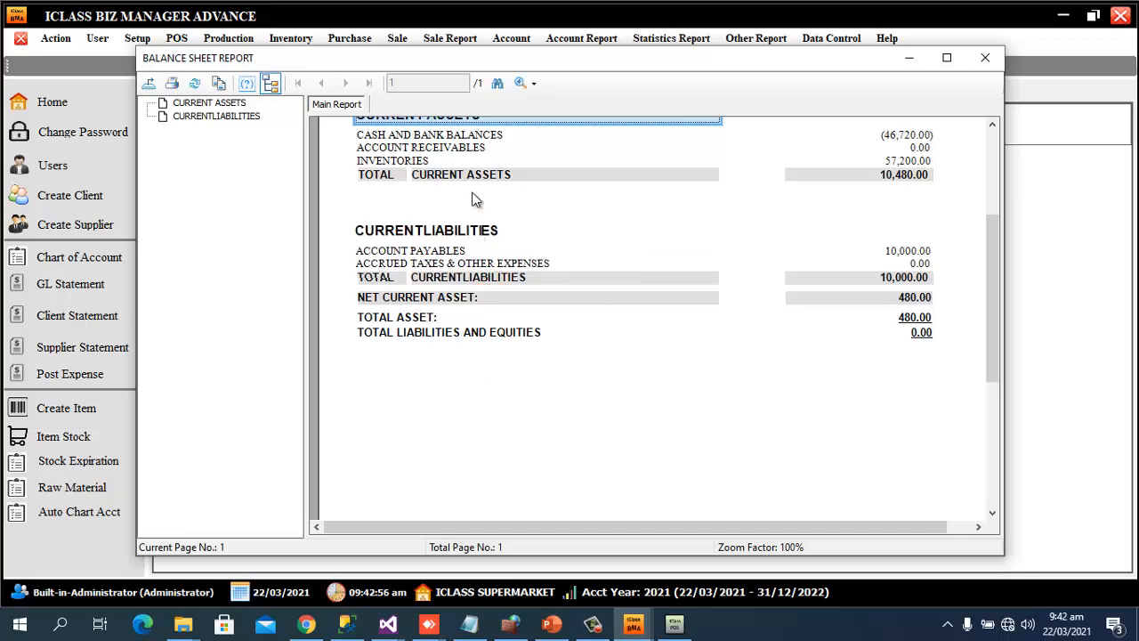
pyautogui.scroll(3, 470, 198)
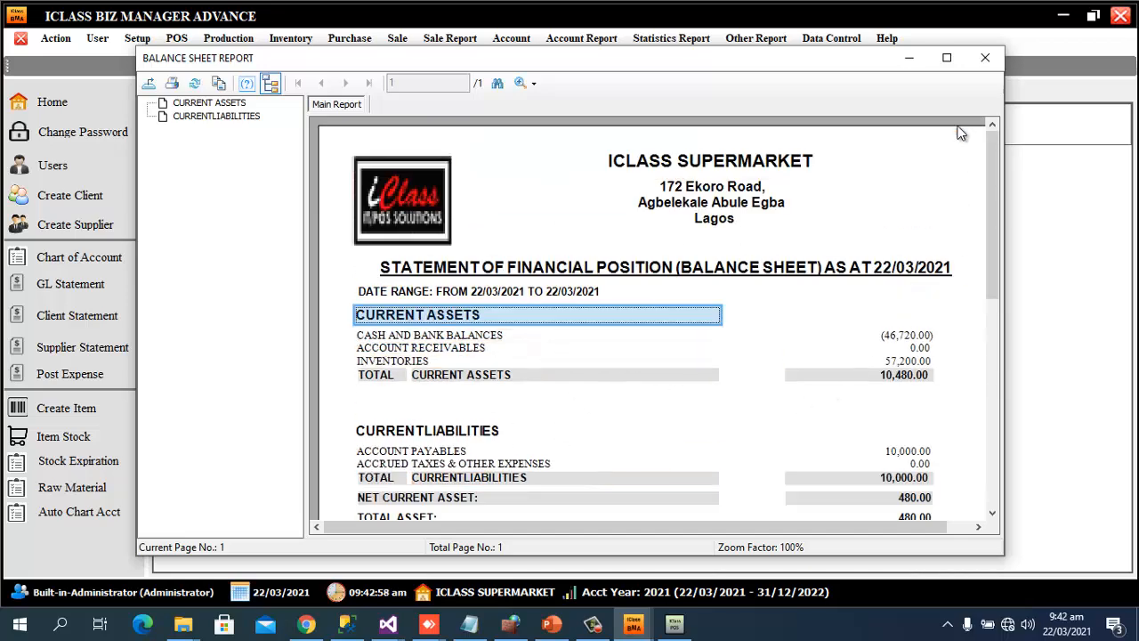
pyautogui.click(986, 57)
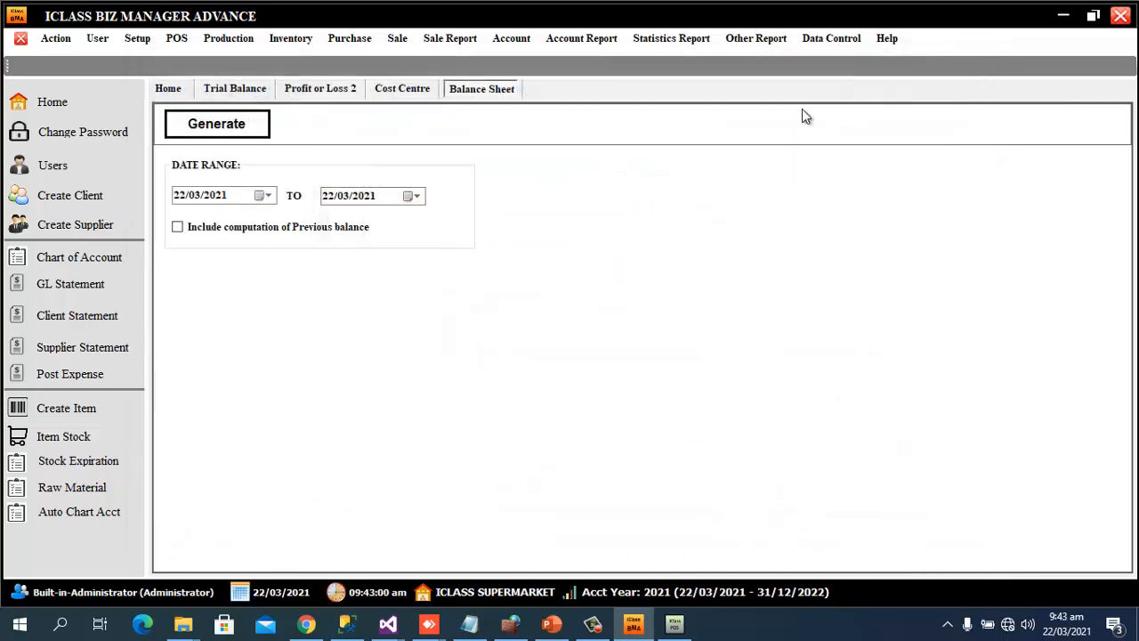
# Close the Balance Sheet, Cost Centre, Profit or Loss 2 and Trial Balance pages
pyautogui.click(32, 43)
pyautogui.click(32, 43)
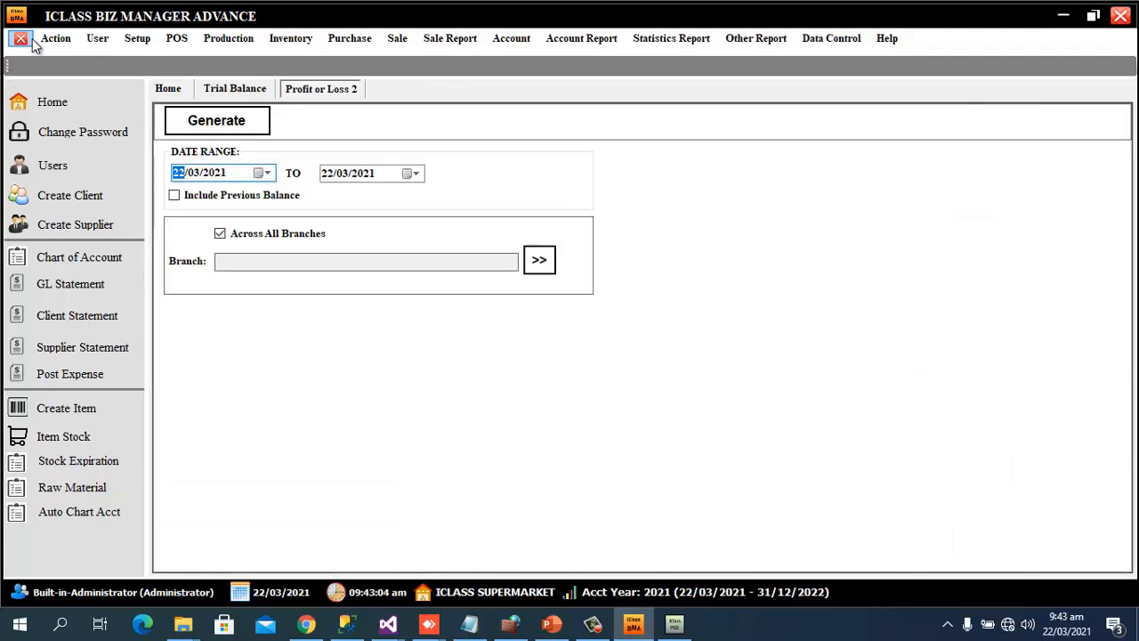
pyautogui.click(32, 43)
pyautogui.click(32, 43)
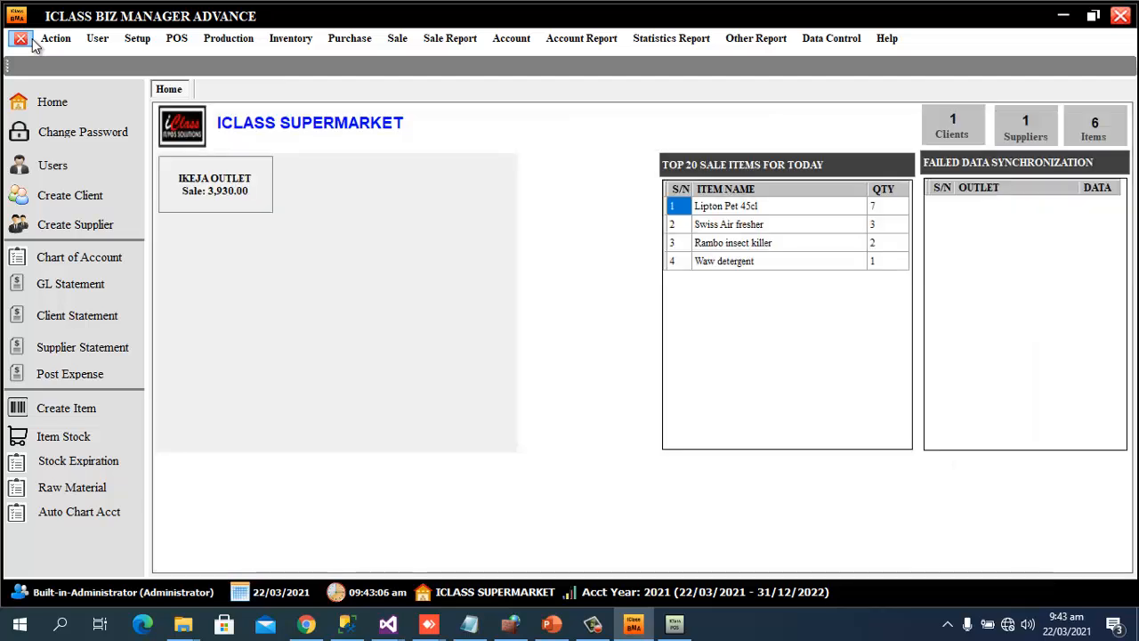
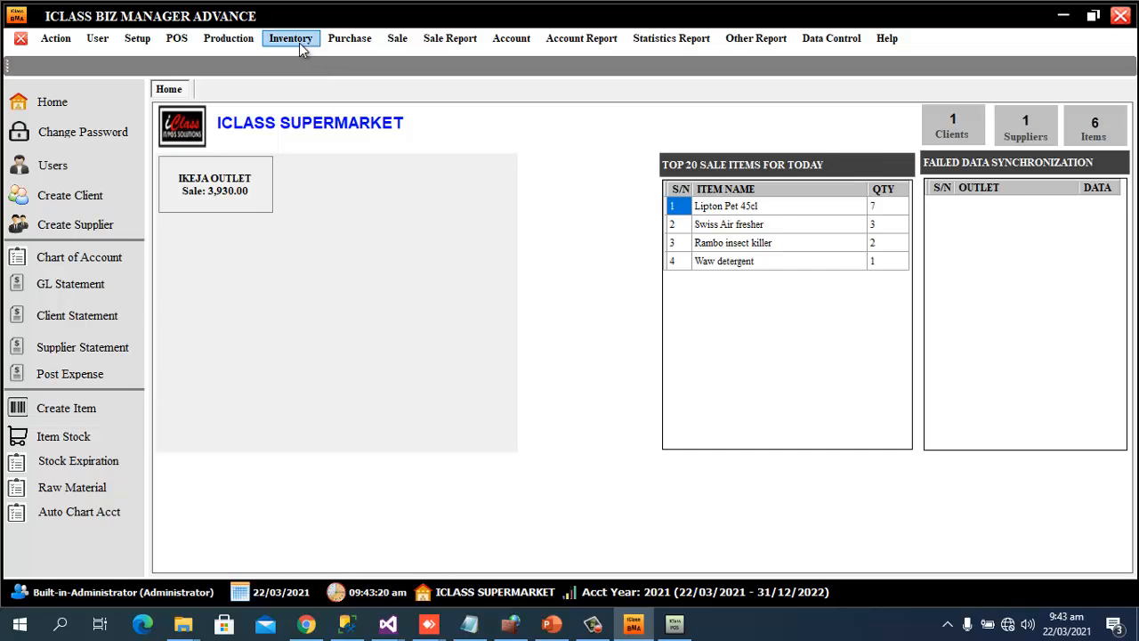
# Open the Swiss Air fresher item record and show its PRINT BARCODE tab
pyautogui.click(299, 43)
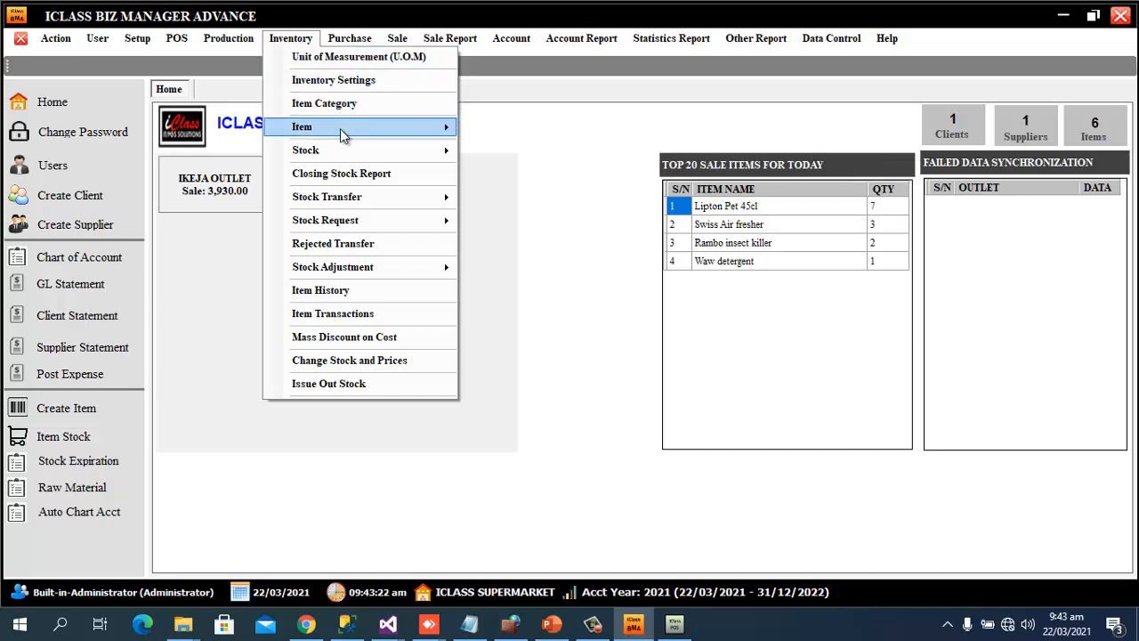
pyautogui.moveTo(401, 134)
pyautogui.click(489, 132)
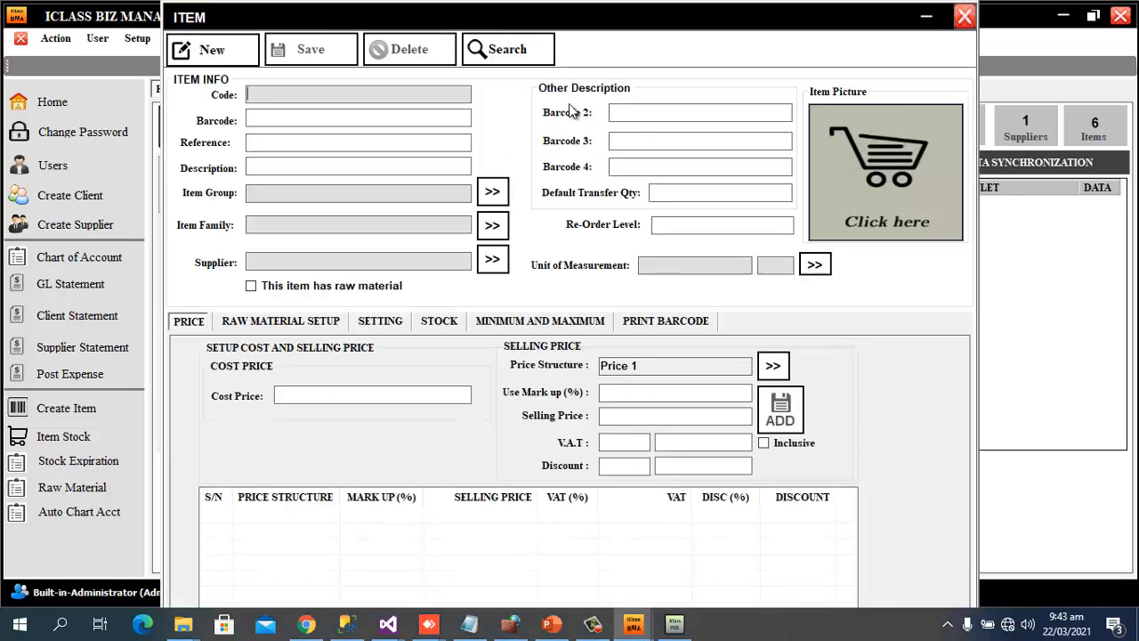
pyautogui.click(503, 50)
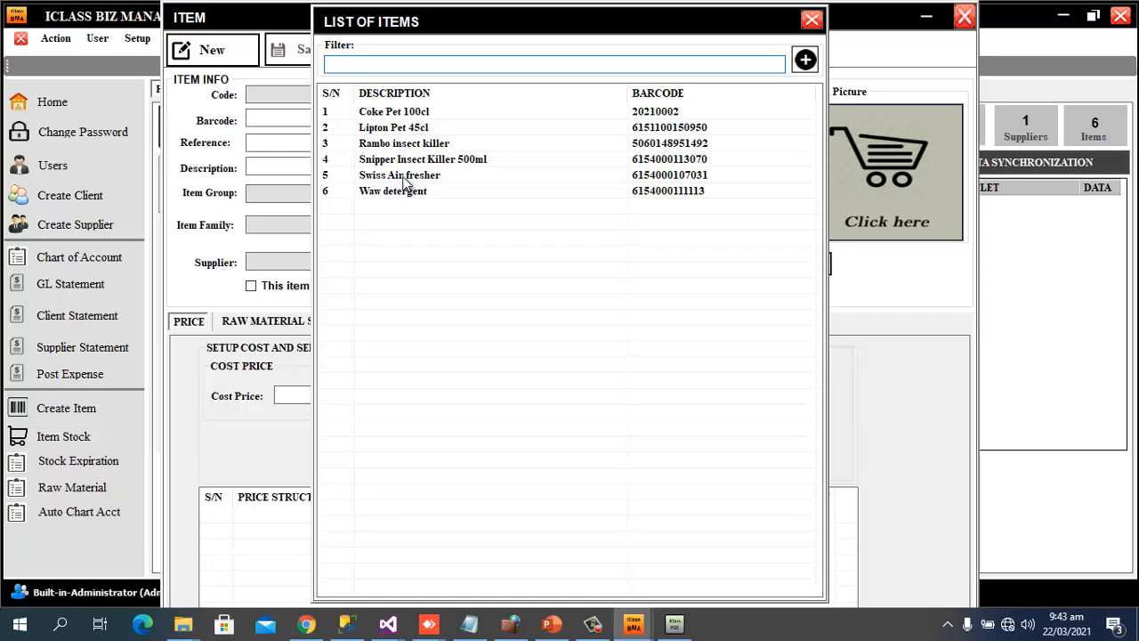
pyautogui.doubleClick(404, 176)
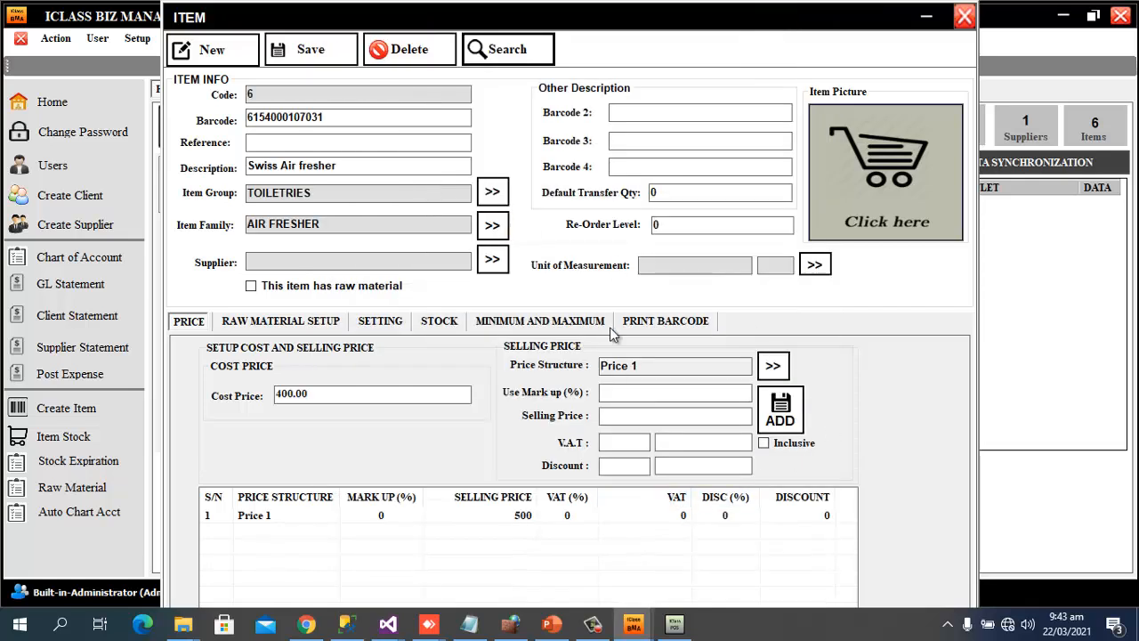
pyautogui.click(658, 324)
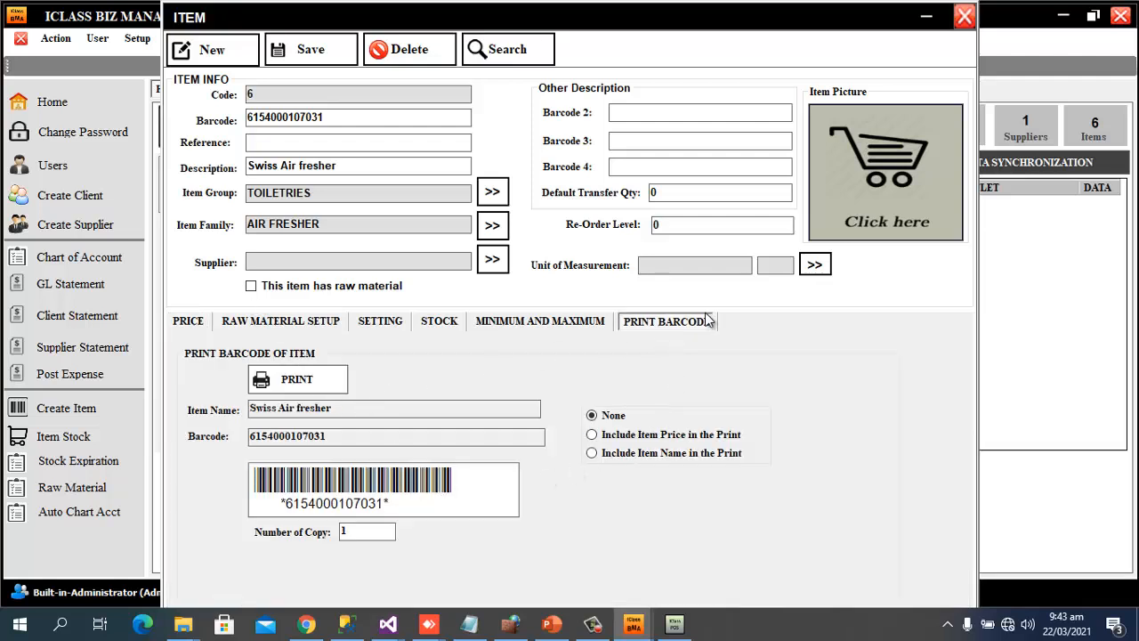
# Close the item record and switch to the DEMO PowerPoint presentation
pyautogui.click(964, 18)
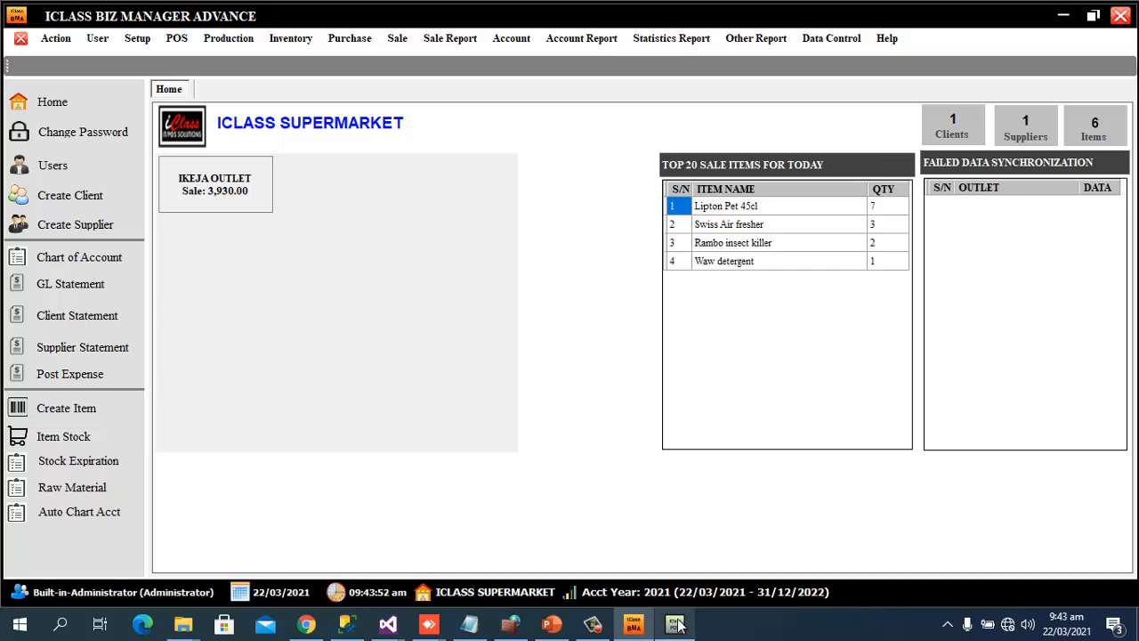
pyautogui.moveTo(677, 625)
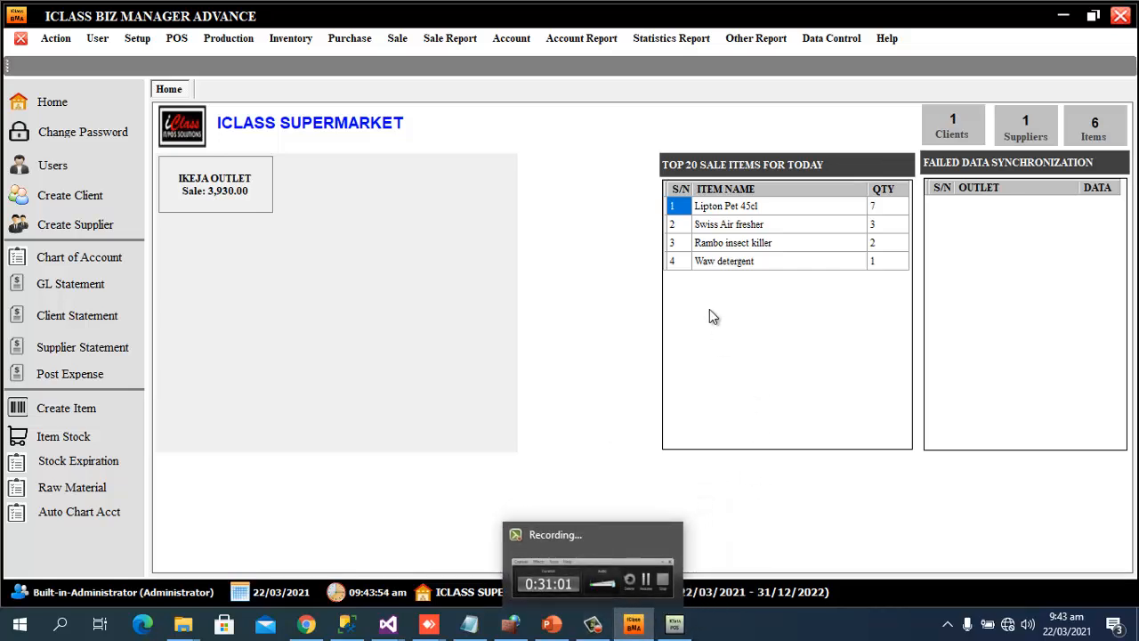
pyautogui.click(551, 625)
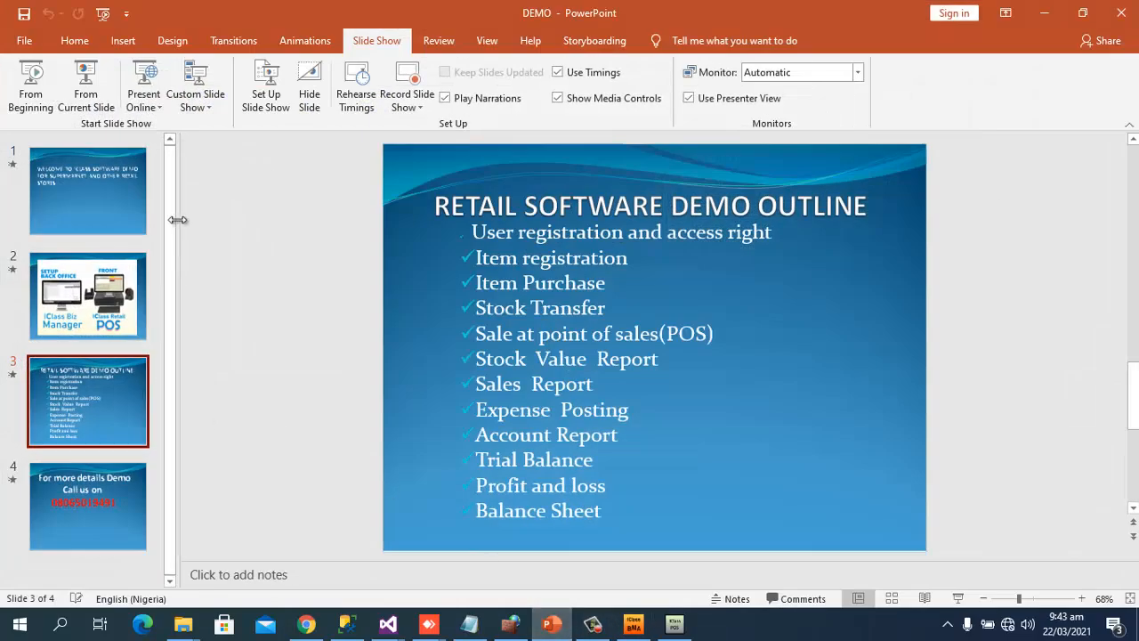
# Show slide 4's call-for-a-demo contact slide full screen, end the show, then bring up the recorder controls
pyautogui.click(101, 532)
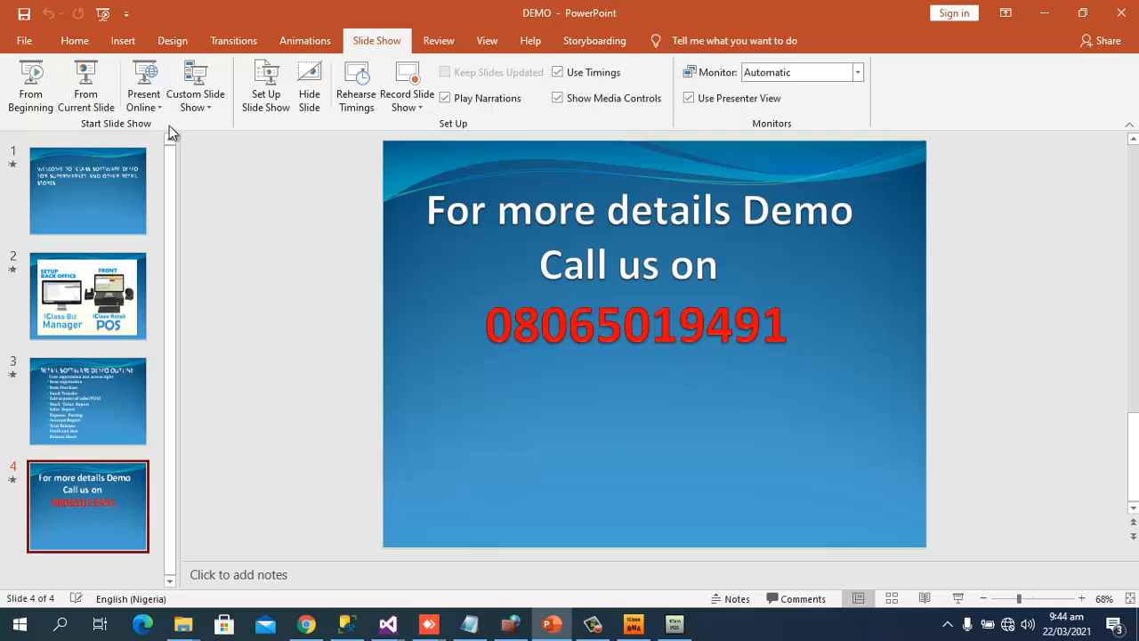
pyautogui.click(108, 83)
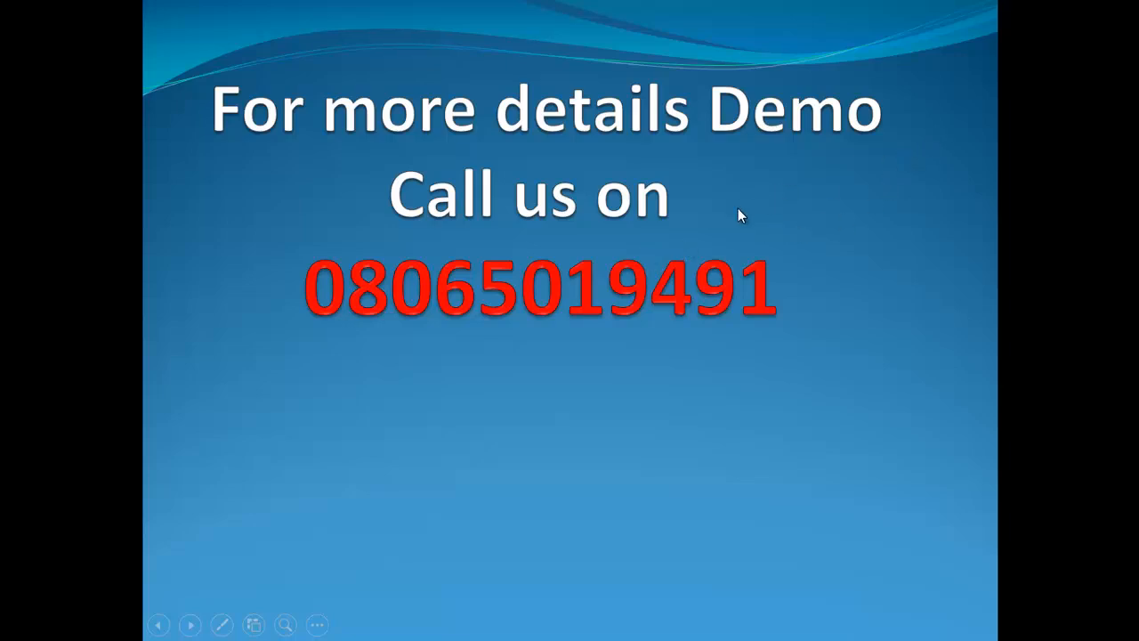
pyautogui.press('Escape')
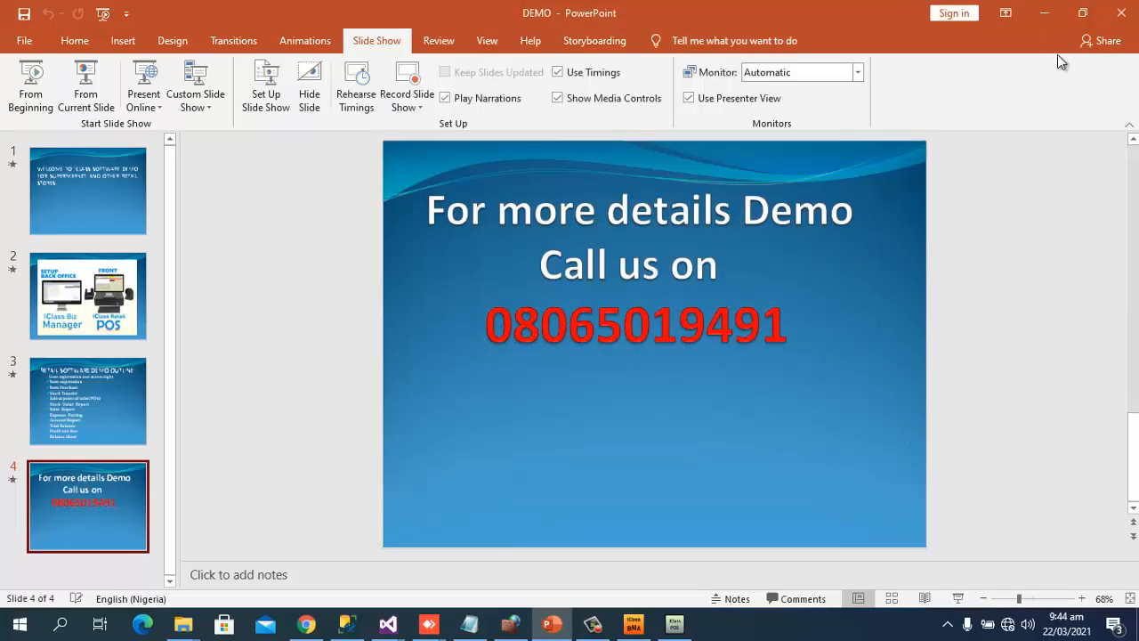
pyautogui.click(592, 624)
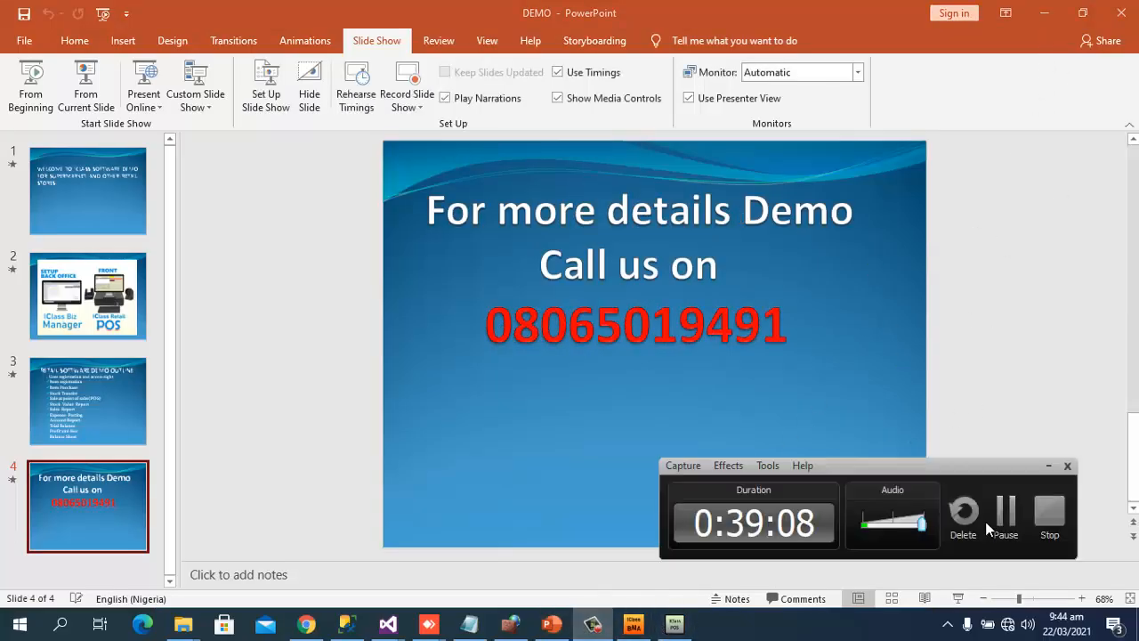